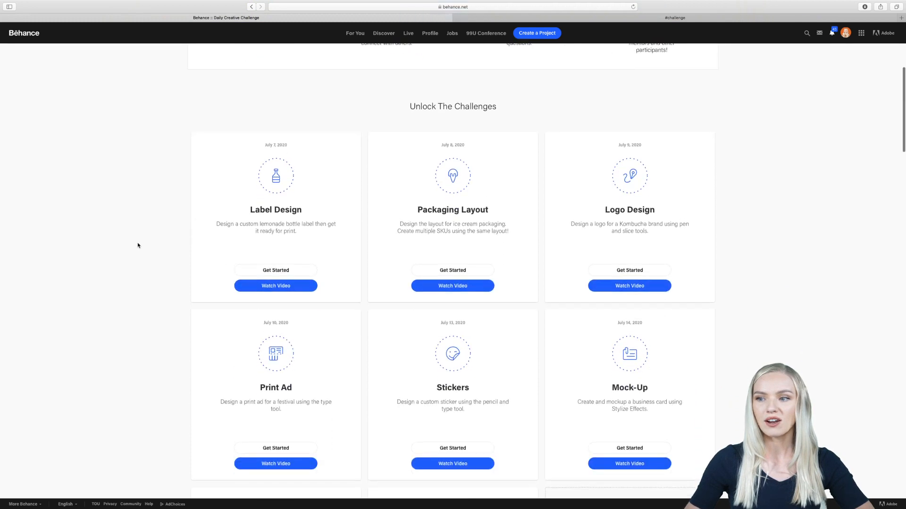
scroll(138, 245, down, 2)
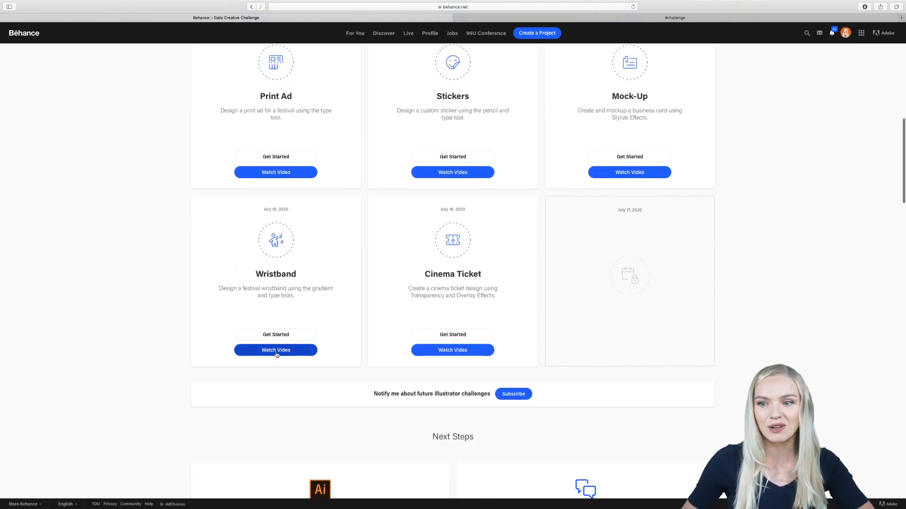
Step: Look through the Illustrator challenges listed on the Behance Daily Creative Challenge page
scroll(198, 283, up, 9)
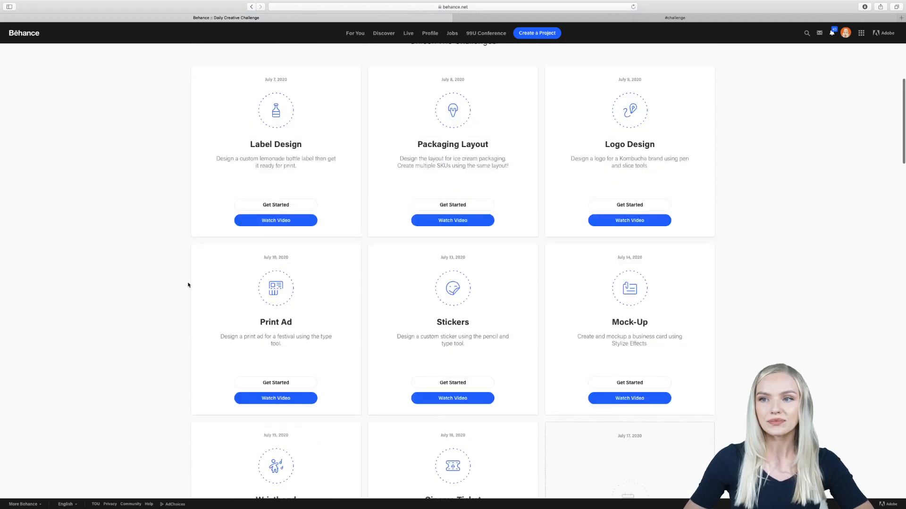
scroll(188, 284, down, 4)
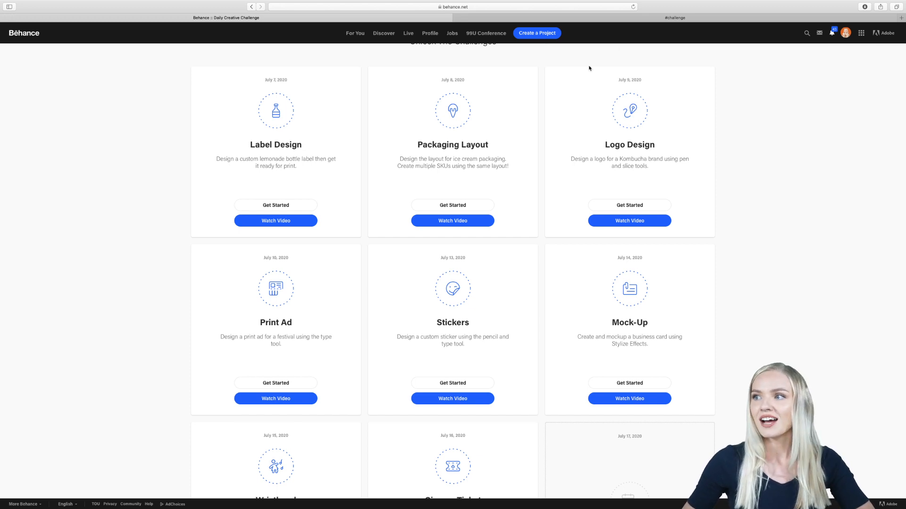
Step: Switch to the Discord challenge channel and browse the wristband and sticker designs shared for feedback
click(674, 18)
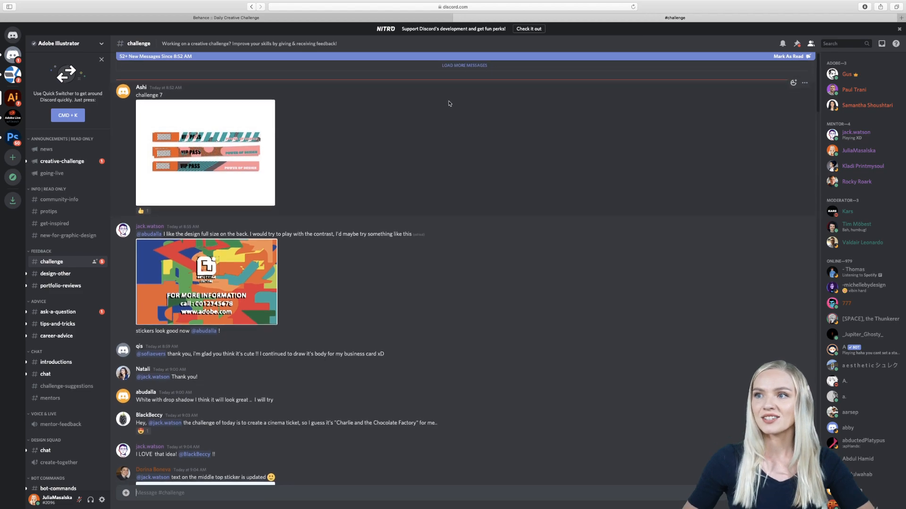
scroll(450, 104, down, 15)
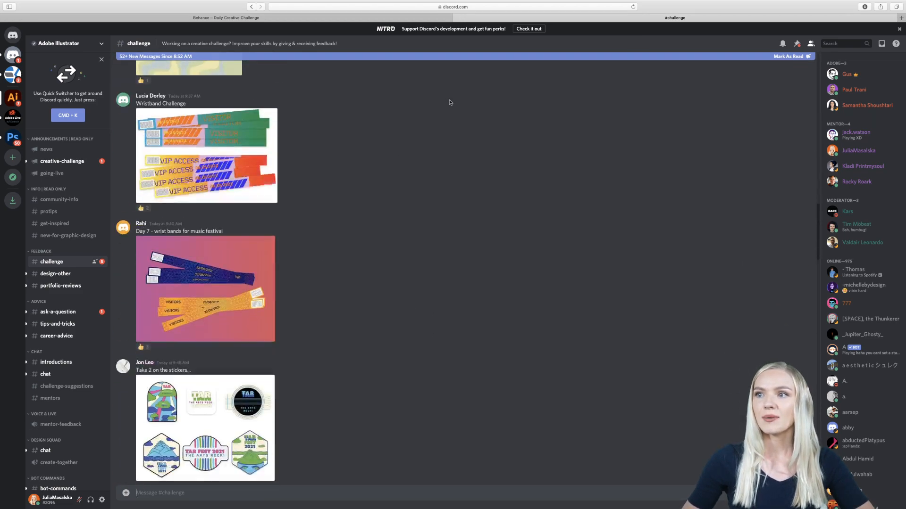
scroll(450, 102, down, 15)
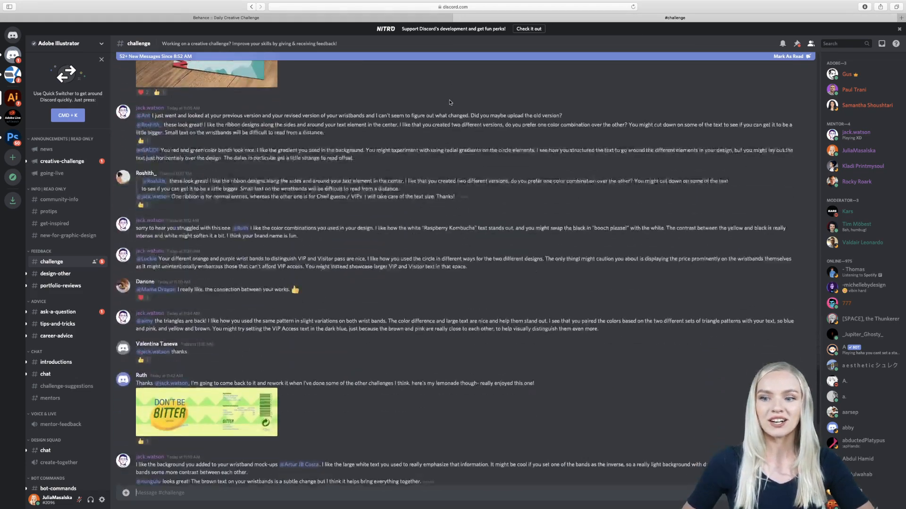
scroll(450, 102, down, 9)
scroll(450, 103, up, 9)
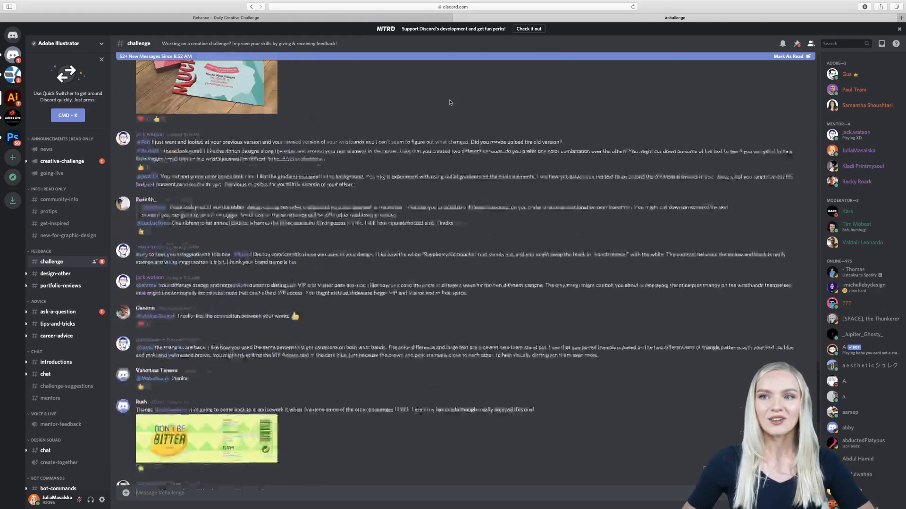
scroll(449, 103, up, 8)
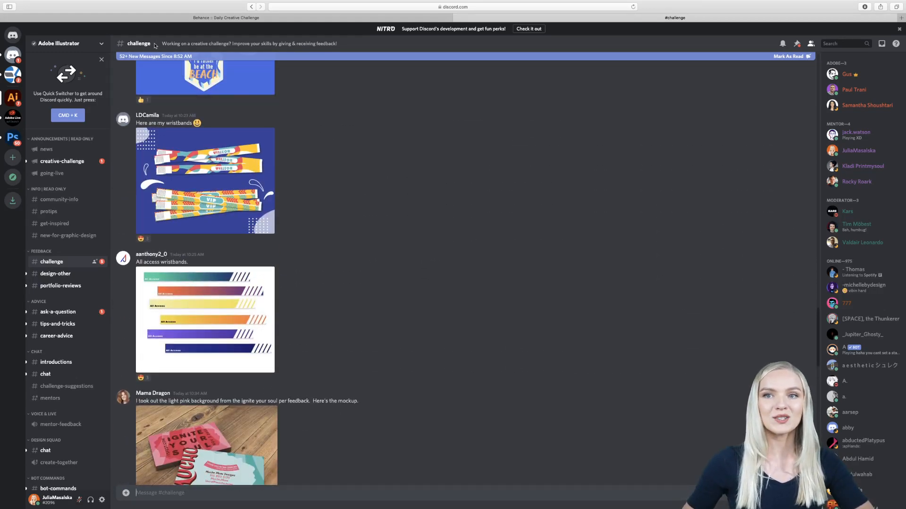
Step: Return to the beginning of the Behance Daily Creative Challenge page and take the browser out of full screen
click(202, 17)
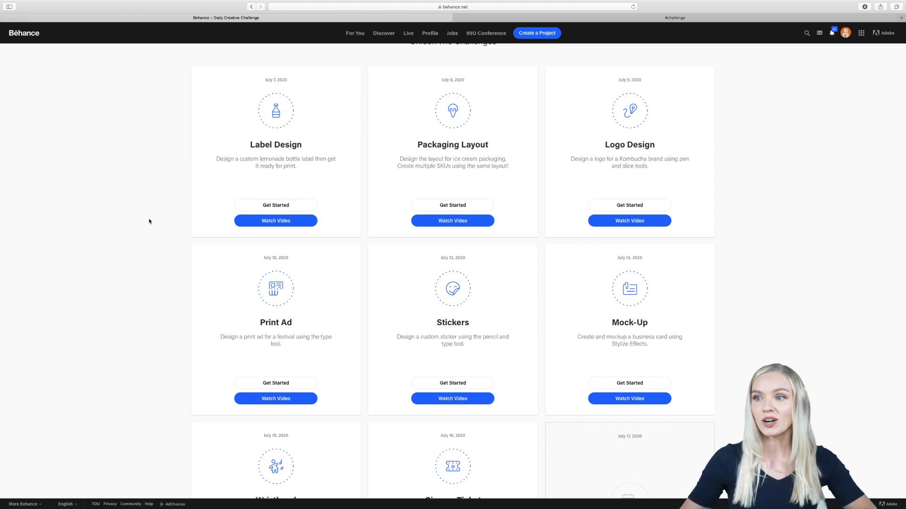
scroll(149, 221, up, 10)
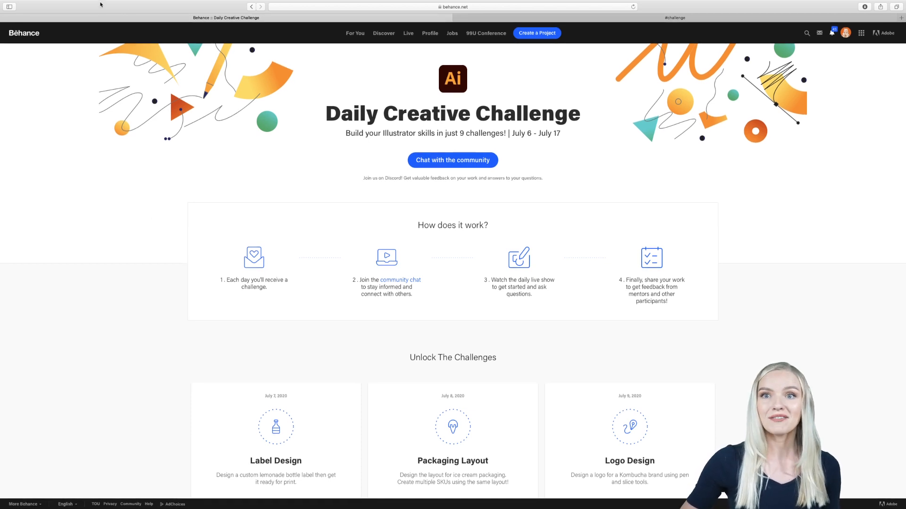
mouse_move(67, 3)
mouse_move(21, 15)
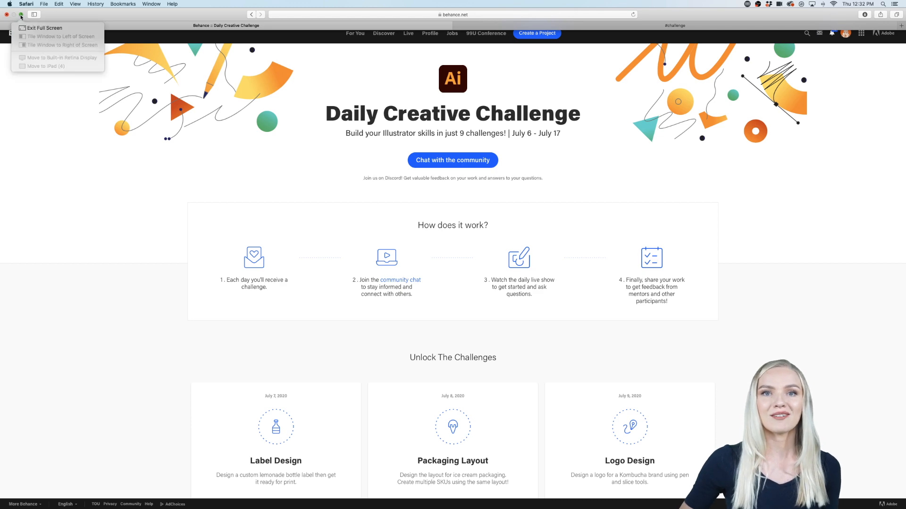
click(20, 16)
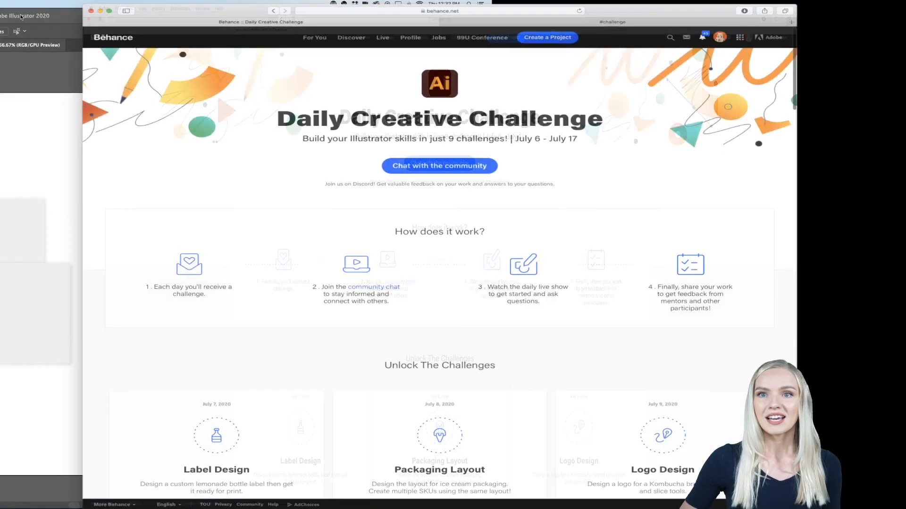
Step: Find the Cinema Ticket challenge, minimize the browser, and view the blank ticket template in Illustrator's Challenge 8.ai
scroll(262, 189, down, 5)
scroll(262, 189, down, 10)
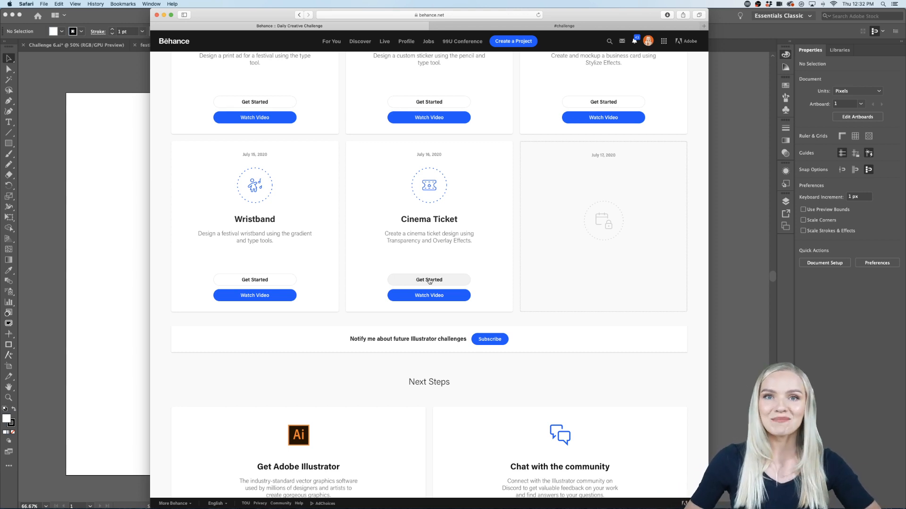
click(163, 15)
scroll(222, 166, left, 3)
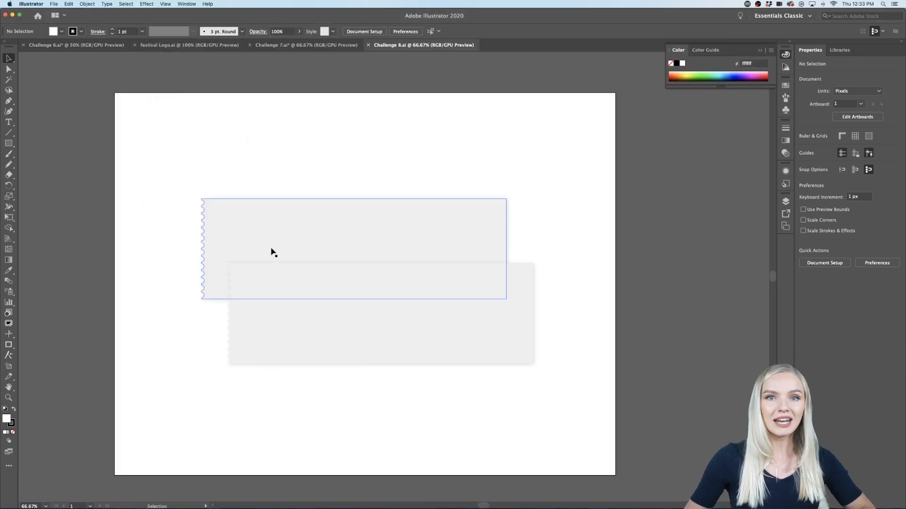
scroll(272, 252, up, 1)
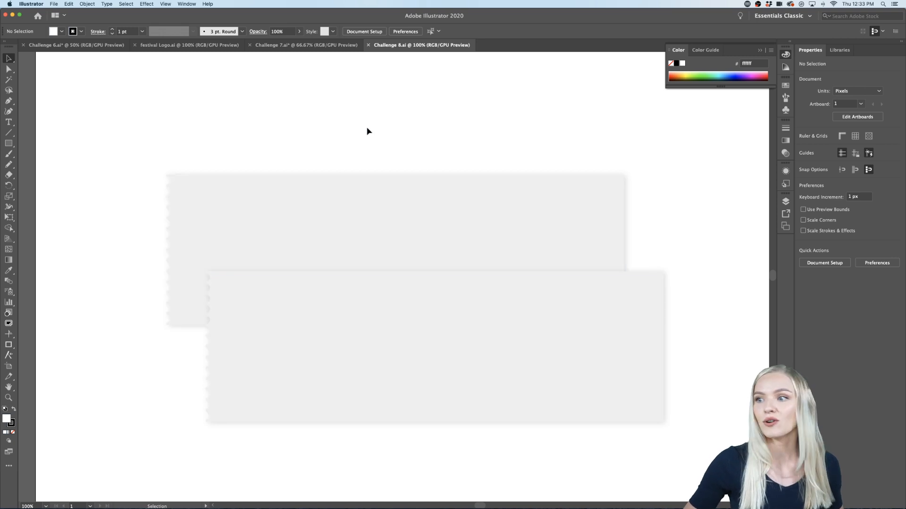
scroll(368, 131, down, 1)
scroll(369, 131, up, 1)
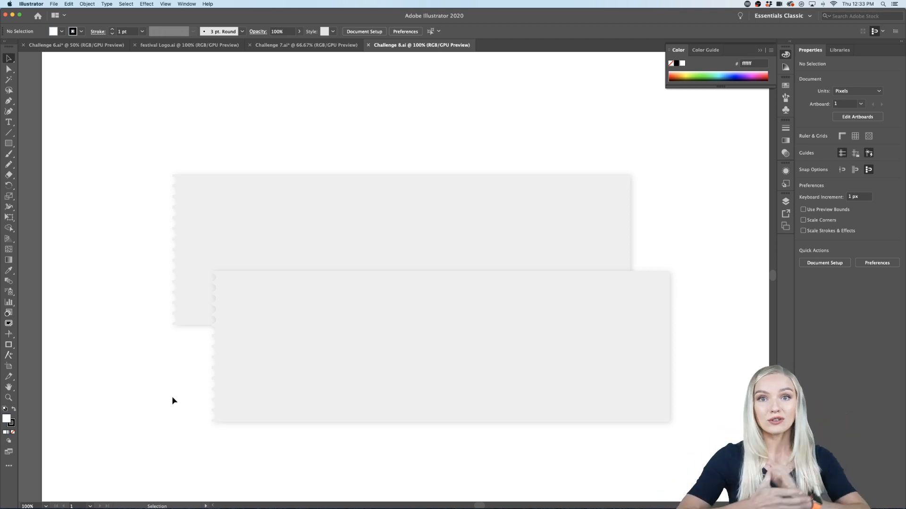
Step: Switch to festival Logo.ai and examine the ticket, badge and poster references on its mood board
click(189, 44)
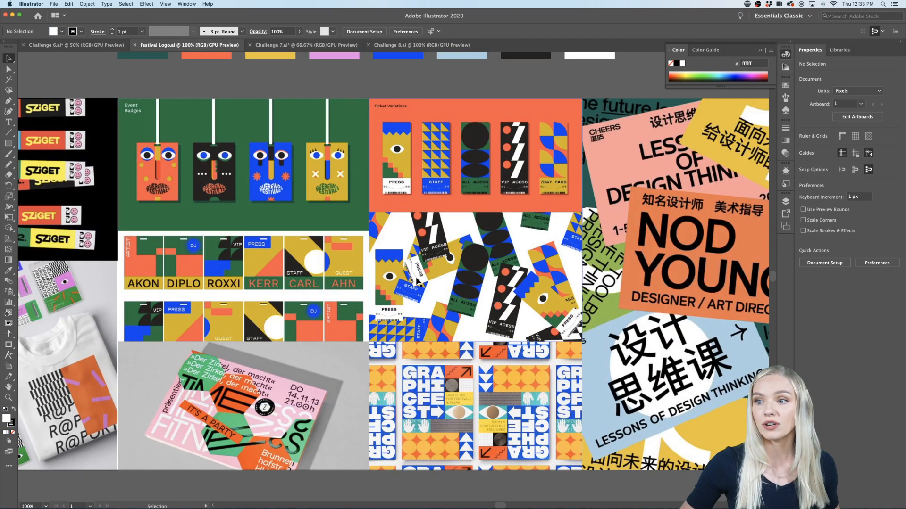
scroll(416, 280, right, 2)
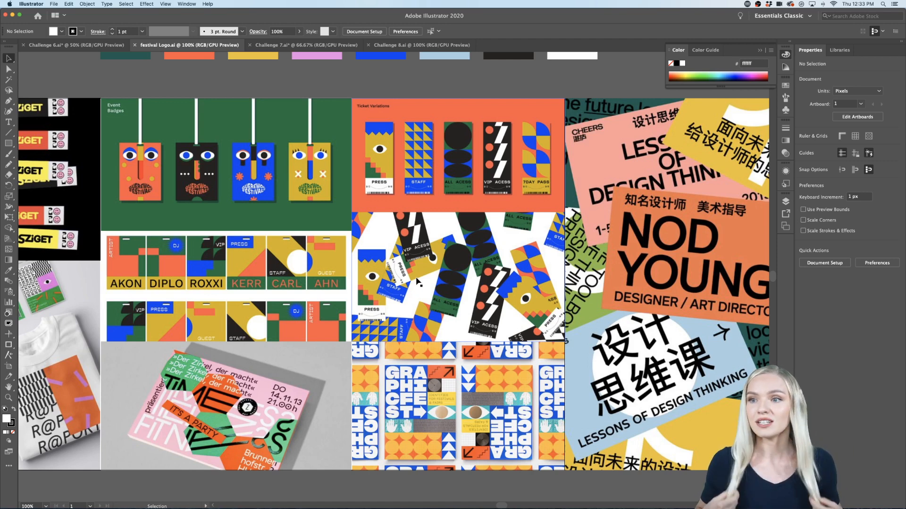
scroll(446, 310, right, 1)
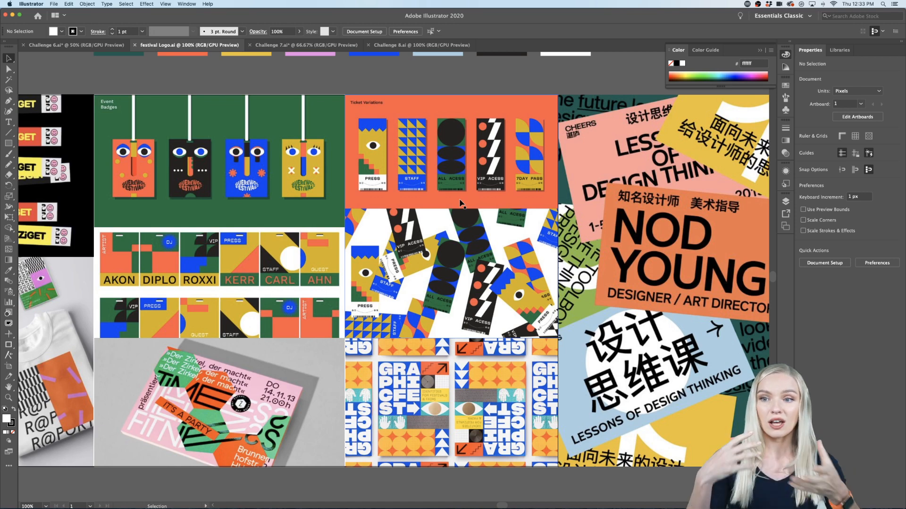
Step: Return to Challenge 8.ai and show the Power Of Art library, checking the other available libraries
click(468, 47)
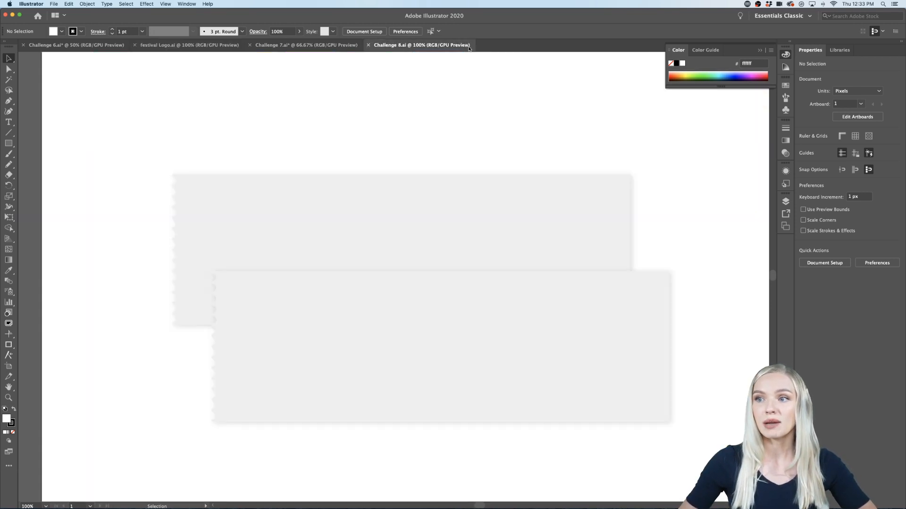
click(840, 50)
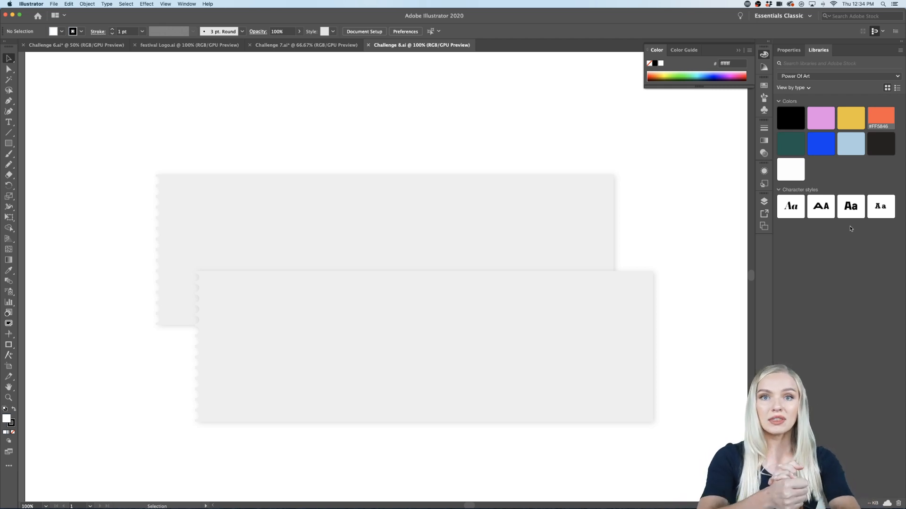
click(835, 80)
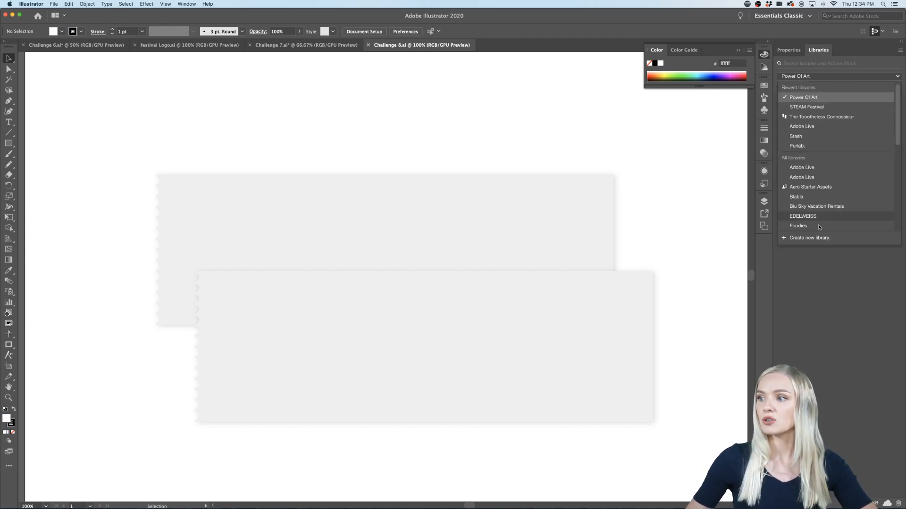
click(811, 268)
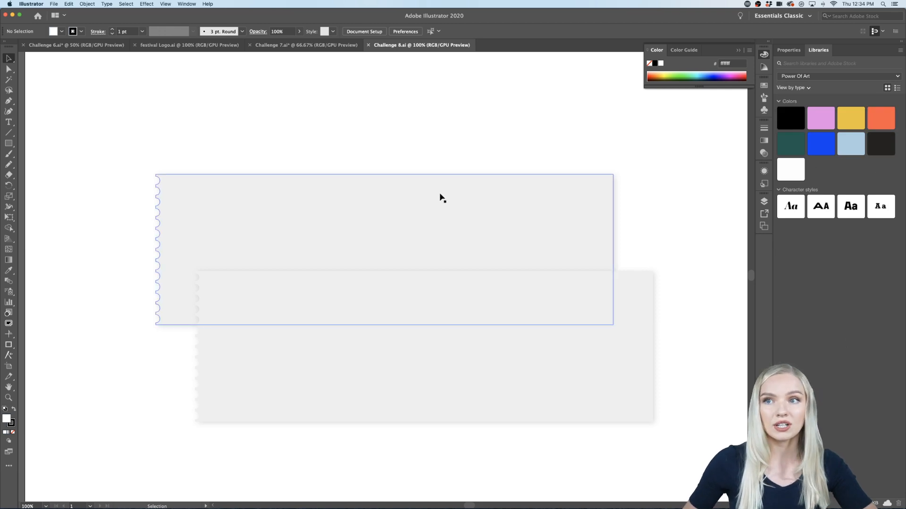
Step: Check where the Libraries panel can be enabled and review the management and sharing options for the Power Of Art library
click(184, 5)
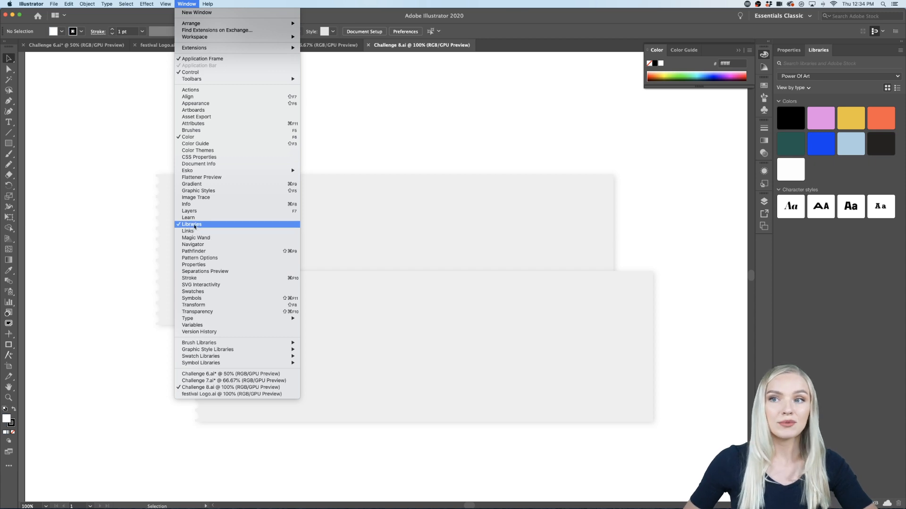
click(407, 149)
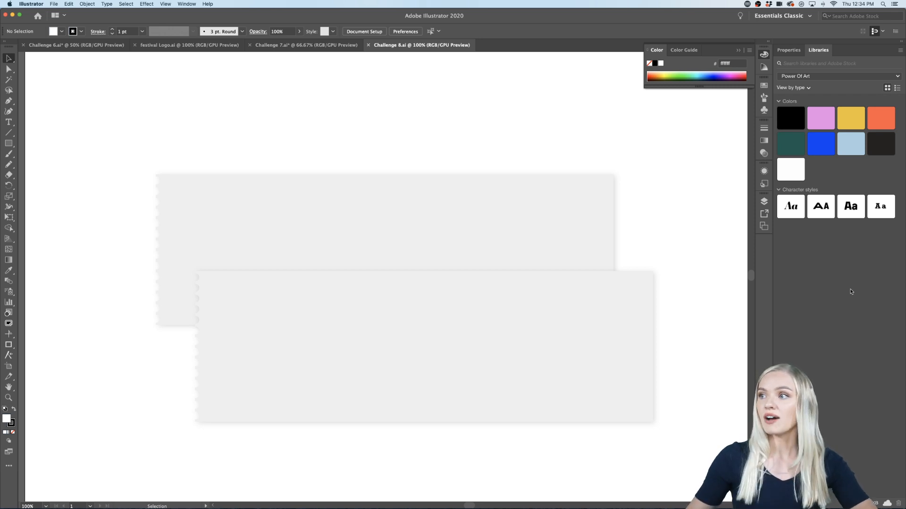
click(900, 50)
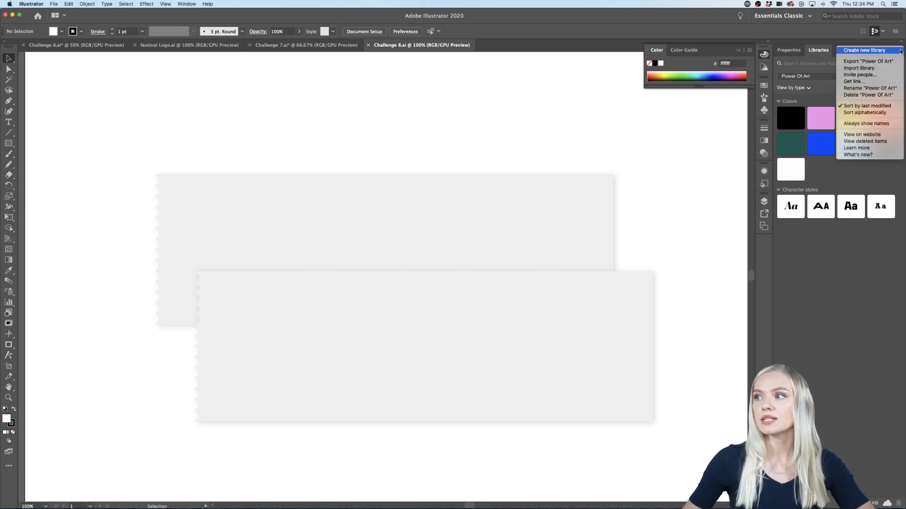
click(904, 54)
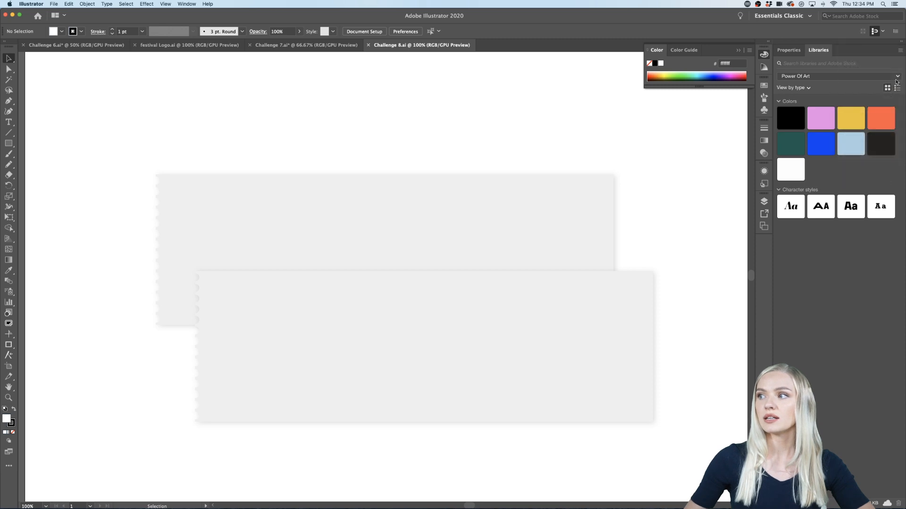
click(903, 50)
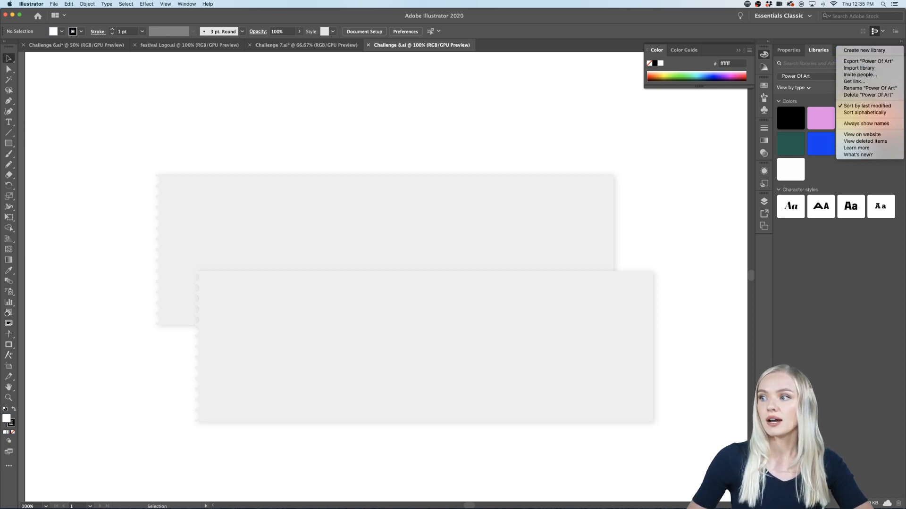
click(825, 313)
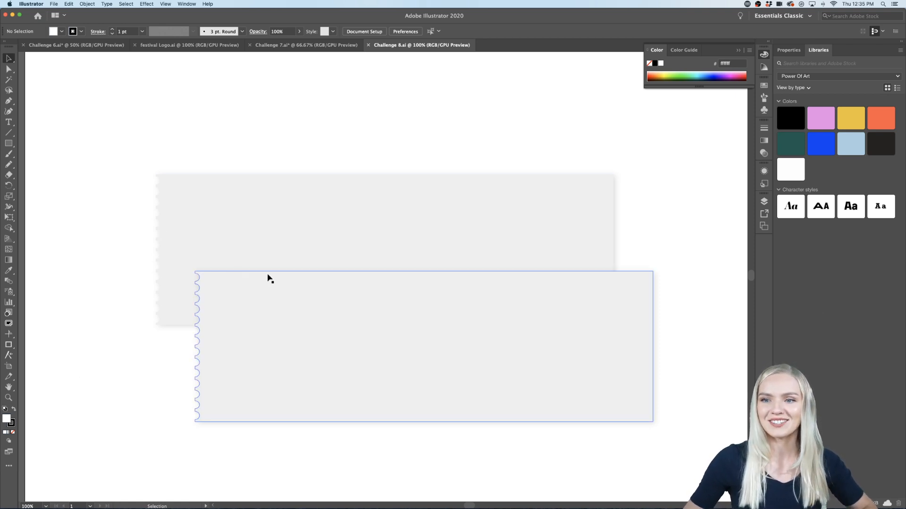
Step: Examine the two overlapping blank ticket shapes and their perforated edges up close
scroll(278, 285, down, 2)
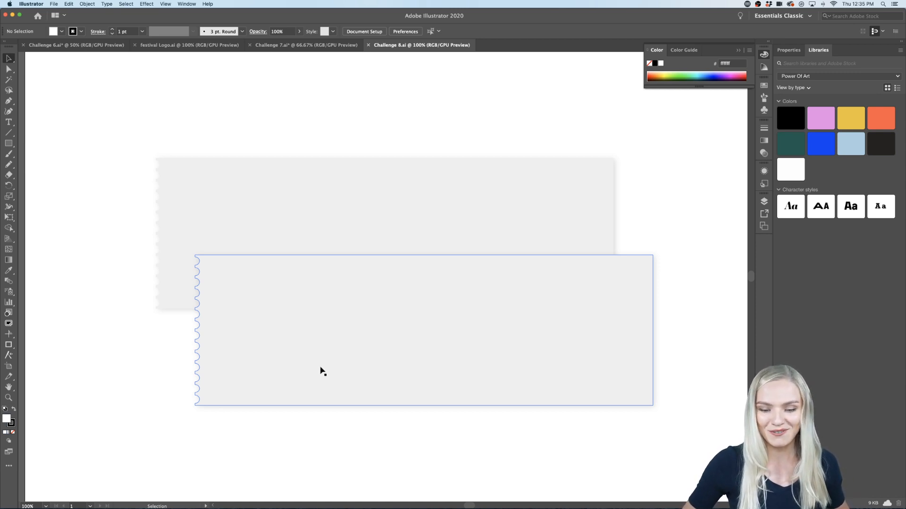
scroll(355, 327, up, 1)
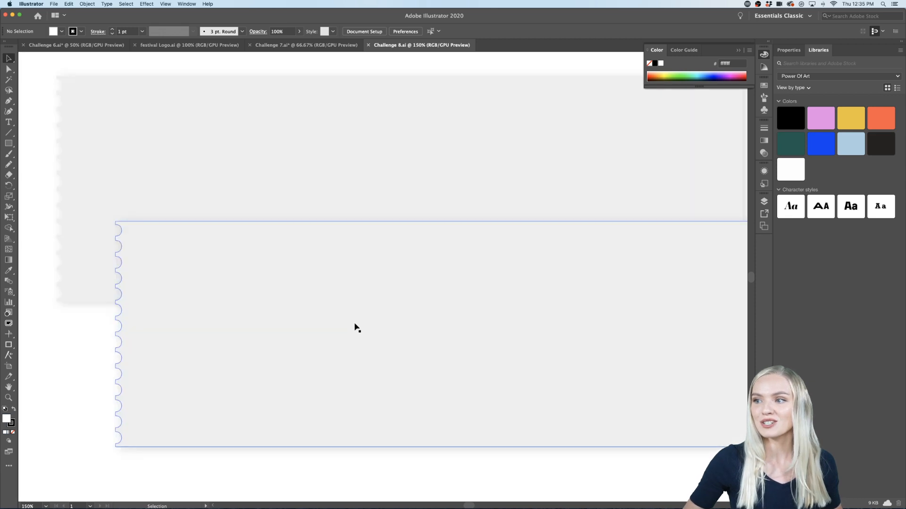
scroll(355, 326, down, 1)
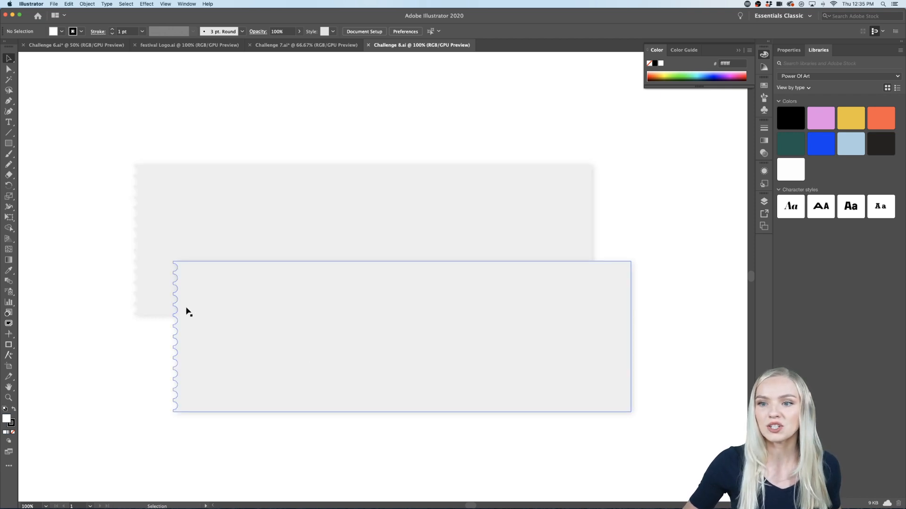
scroll(153, 323, down, 3)
scroll(152, 317, up, 2)
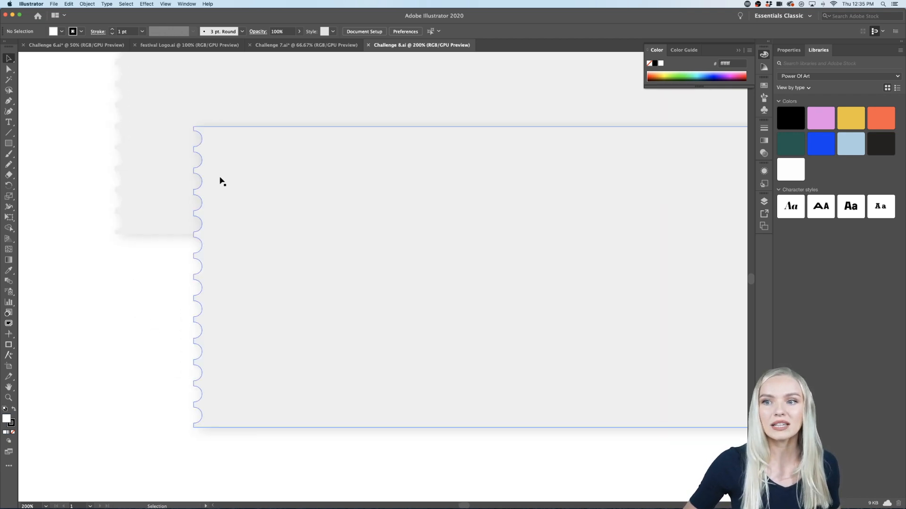
scroll(210, 374, down, 2)
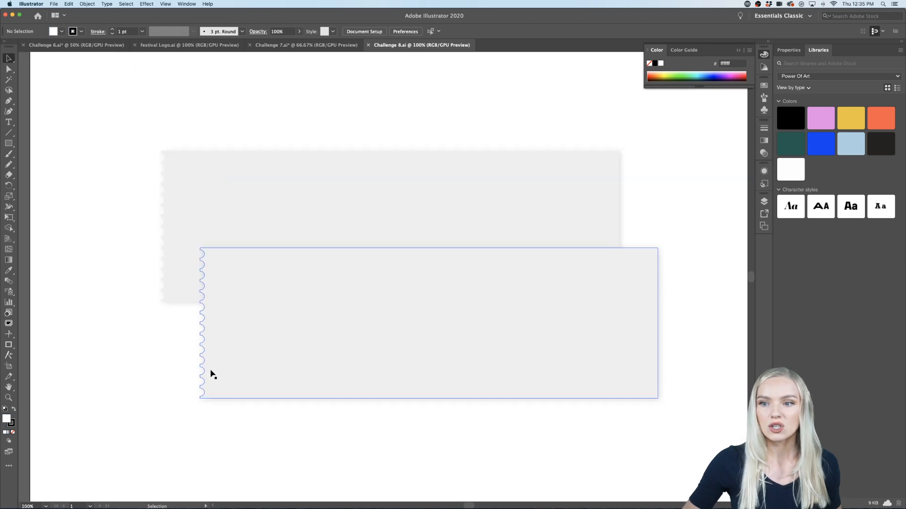
scroll(210, 374, right, 2)
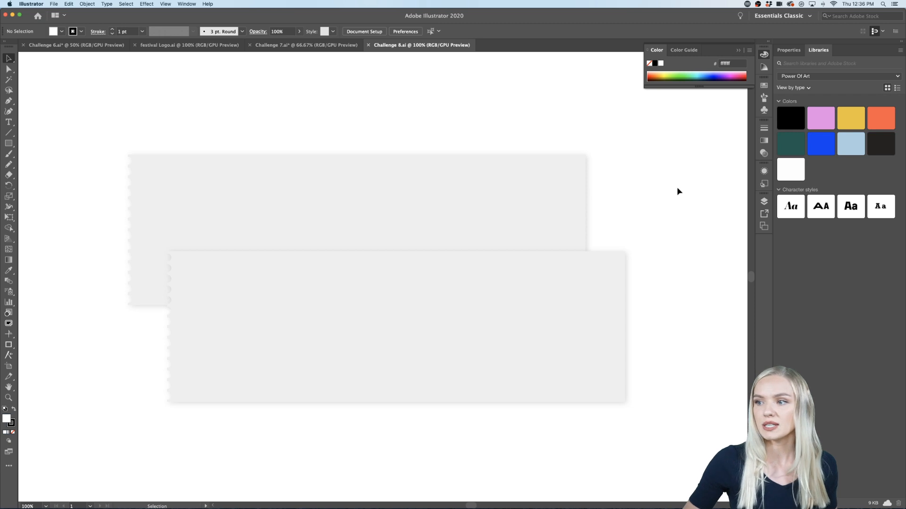
Step: Duplicate both overlapping ticket shapes and place the copies on the empty canvas to the right of the artboard
drag(677, 190, 497, 318)
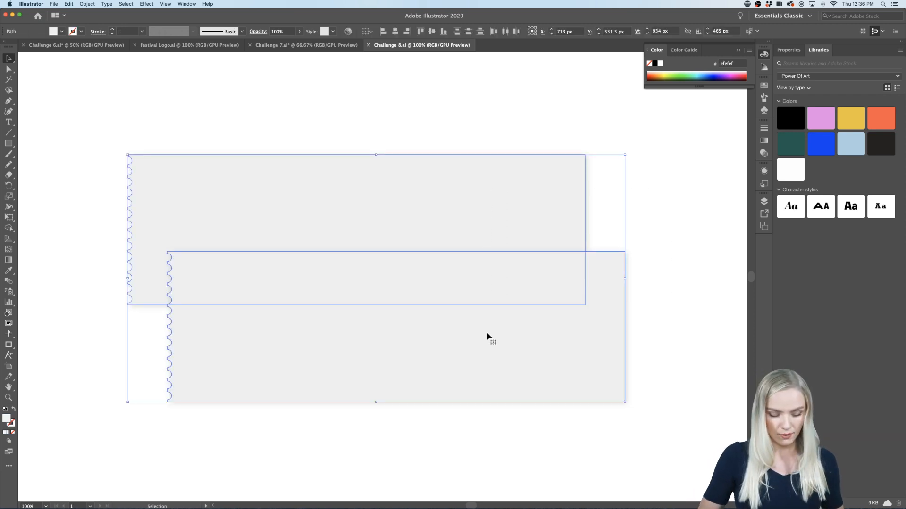
key(a)
key(v)
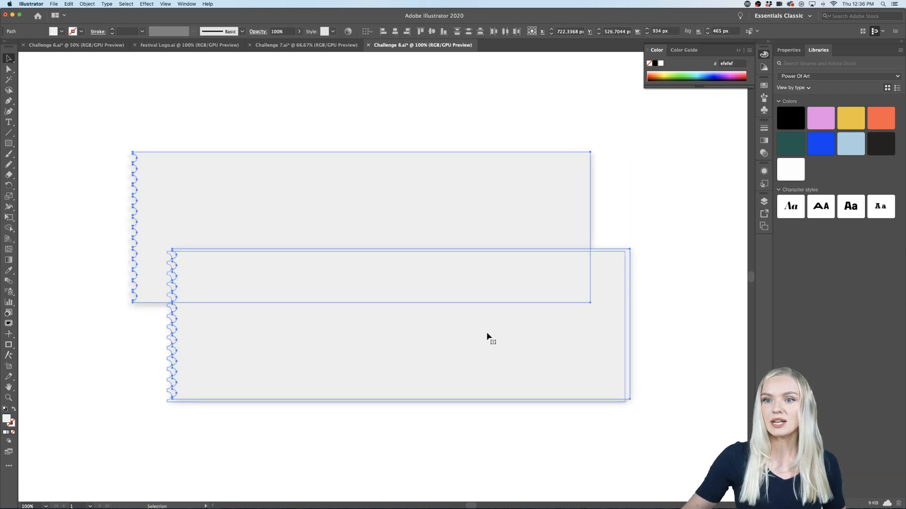
drag(455, 340, 533, 386)
scroll(533, 386, down, 3)
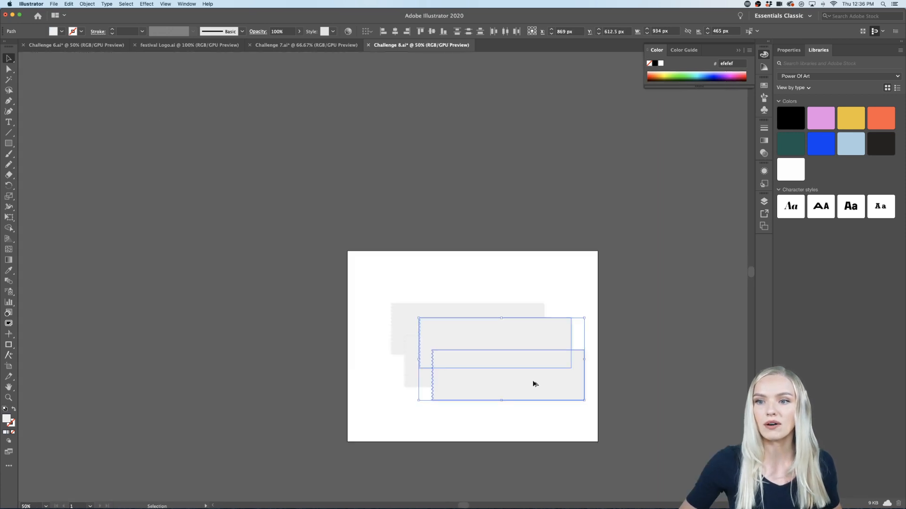
scroll(534, 384, right, 5)
drag(441, 374, 683, 363)
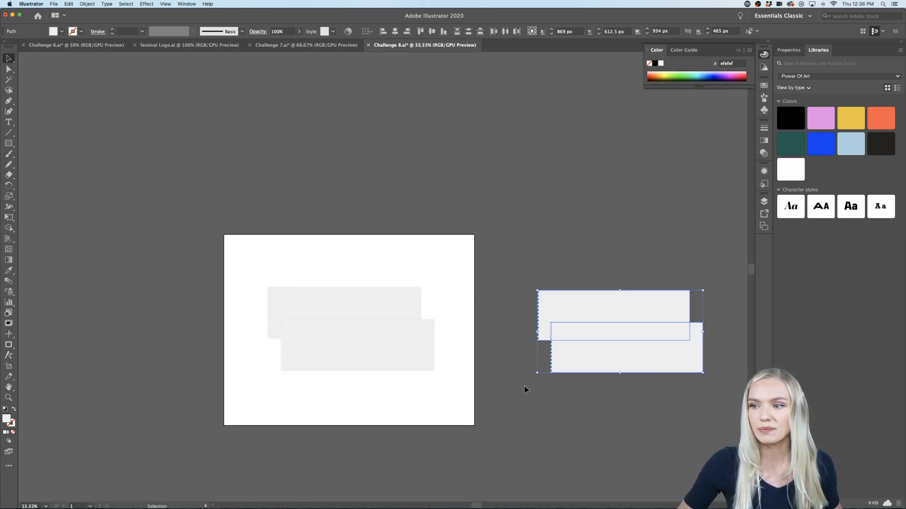
Step: Remove the Drop Shadow effect from the two copied ticket shapes
click(795, 50)
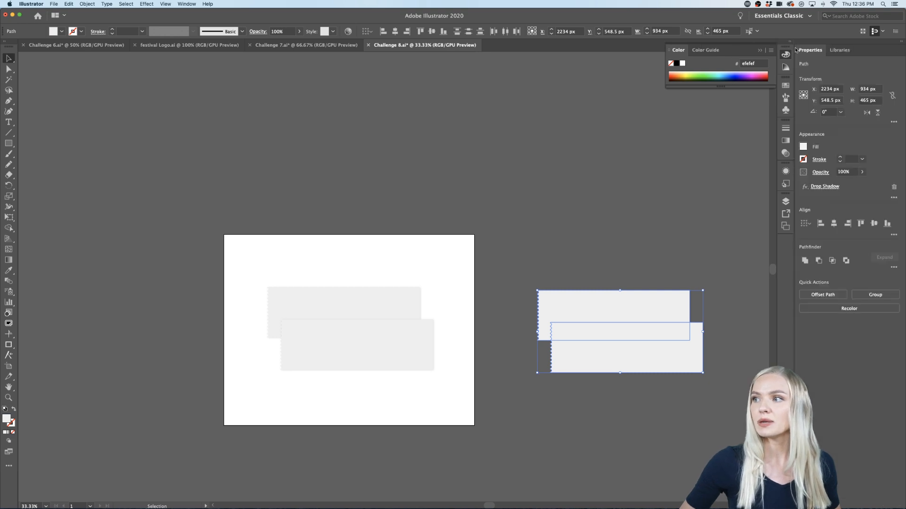
click(894, 187)
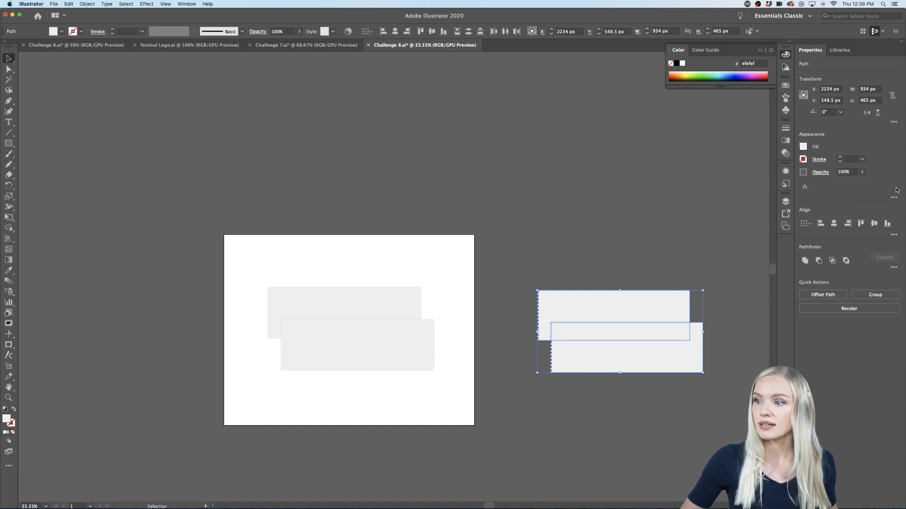
click(616, 239)
Step: Compare the original shadowed tickets on the artboard with the shadow-free copies beside it
scroll(343, 317, up, 2)
scroll(349, 313, down, 2)
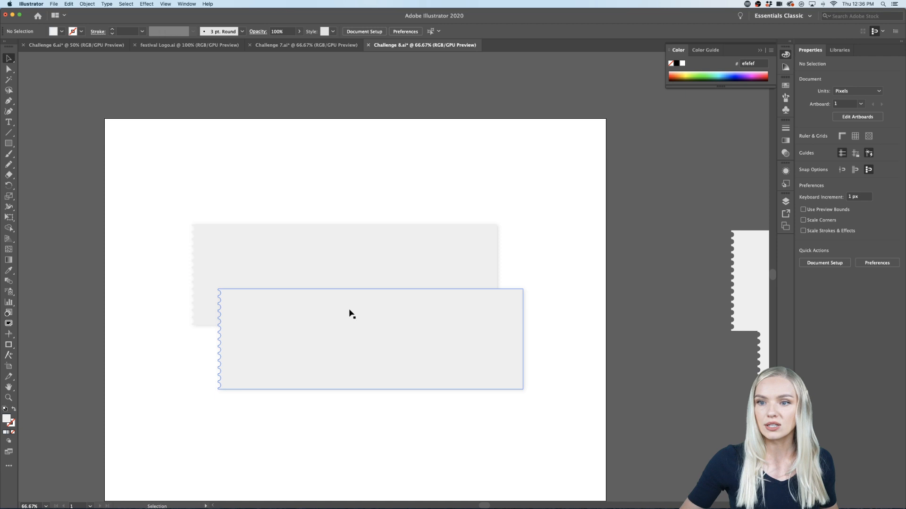
drag(426, 186, 357, 352)
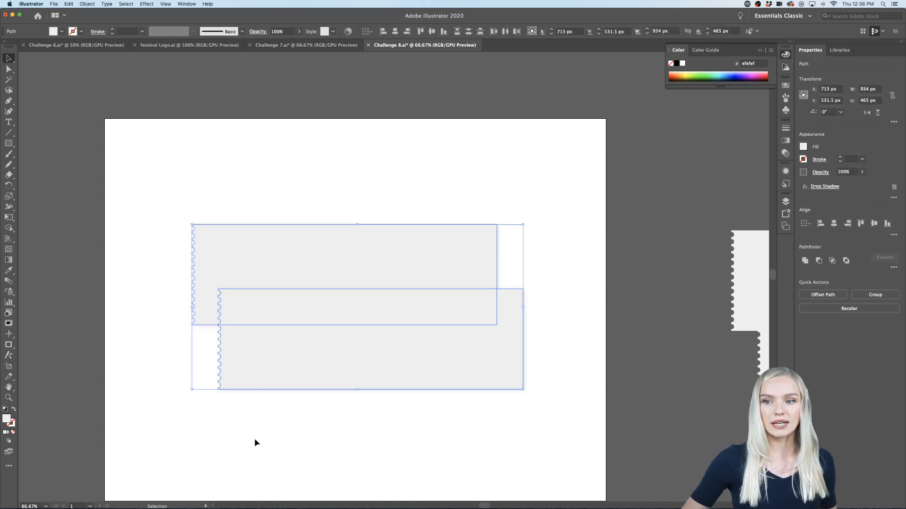
click(284, 401)
scroll(284, 402, down, 3)
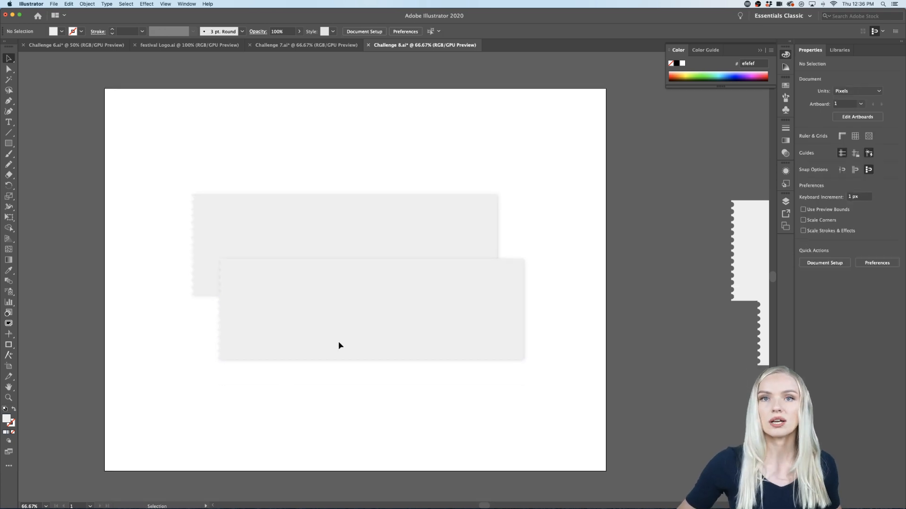
scroll(677, 160, right, 3)
scroll(677, 158, right, 2)
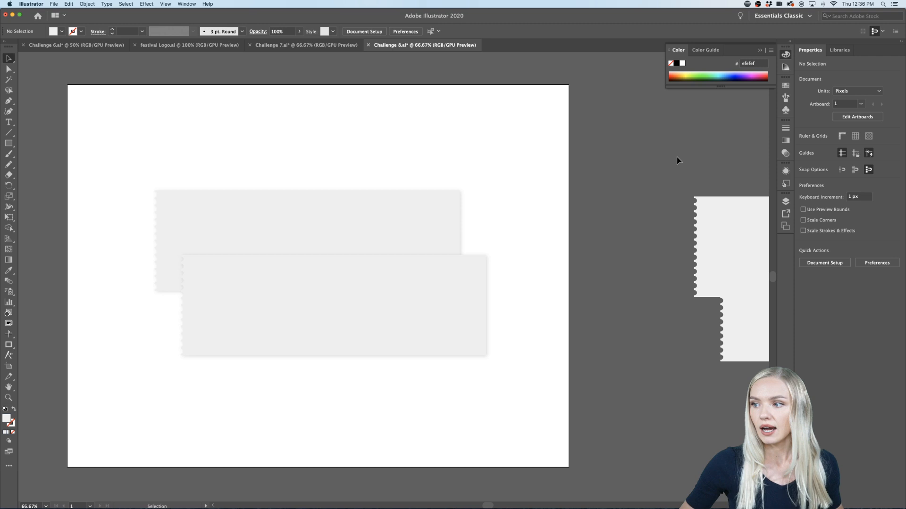
scroll(677, 158, down, 1)
scroll(677, 157, right, 5)
drag(708, 150, 653, 295)
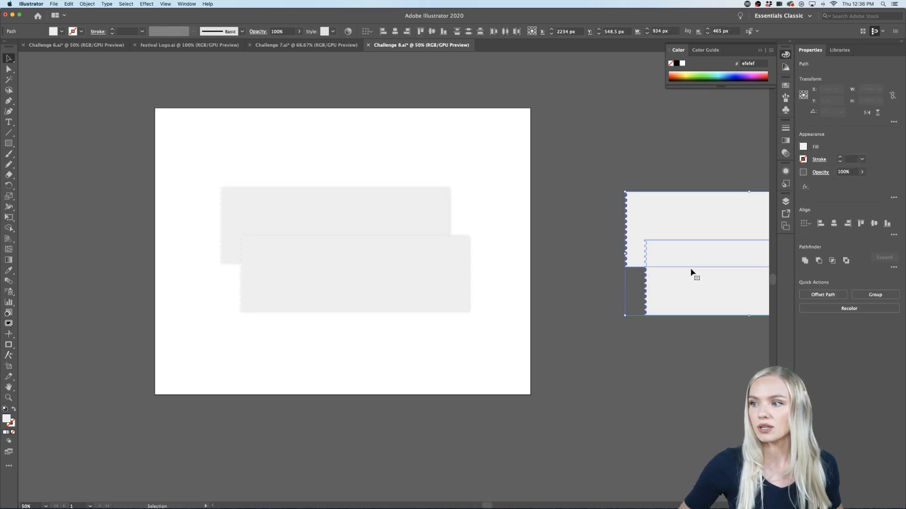
click(662, 188)
scroll(661, 187, right, 10)
scroll(619, 208, up, 2)
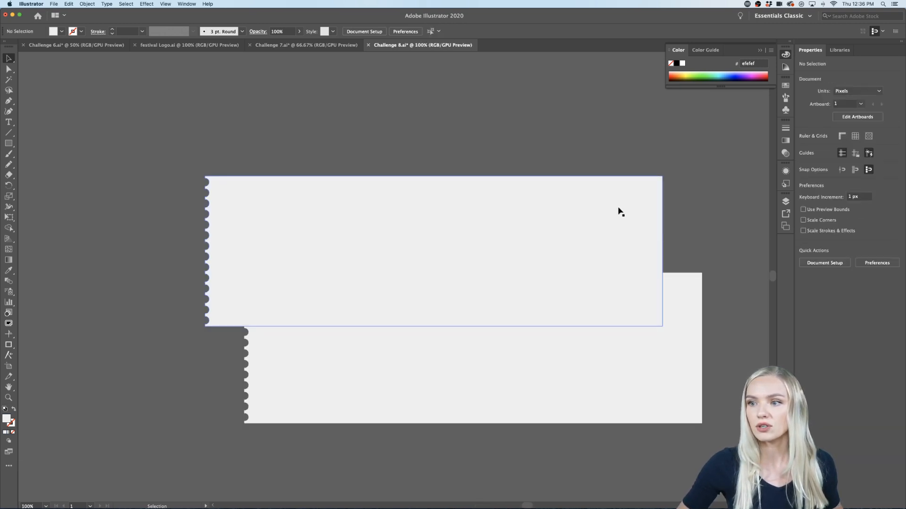
Step: Move the two ticket copies apart, stacking them one above the other with aligned side edges and a gap between them
scroll(618, 208, down, 3)
scroll(618, 208, right, 2)
scroll(607, 208, up, 2)
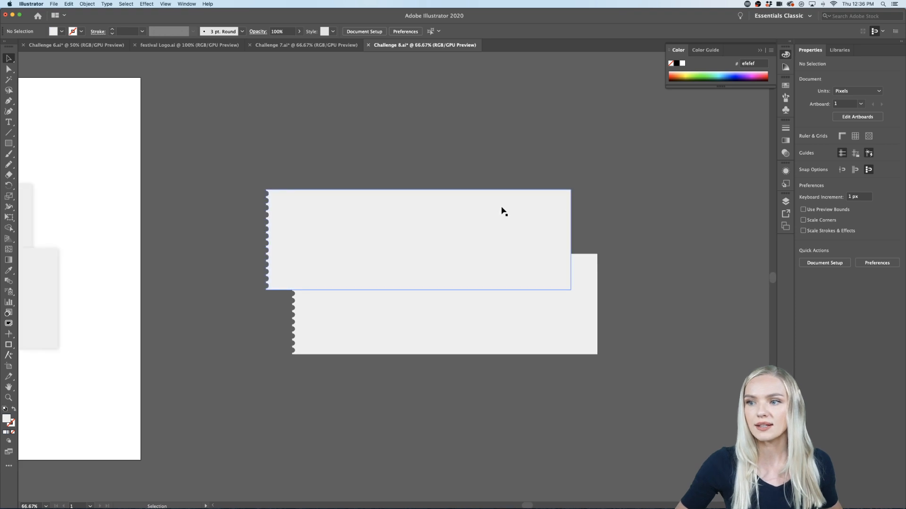
drag(502, 208, 499, 166)
drag(496, 311, 465, 366)
drag(423, 200, 420, 221)
click(622, 295)
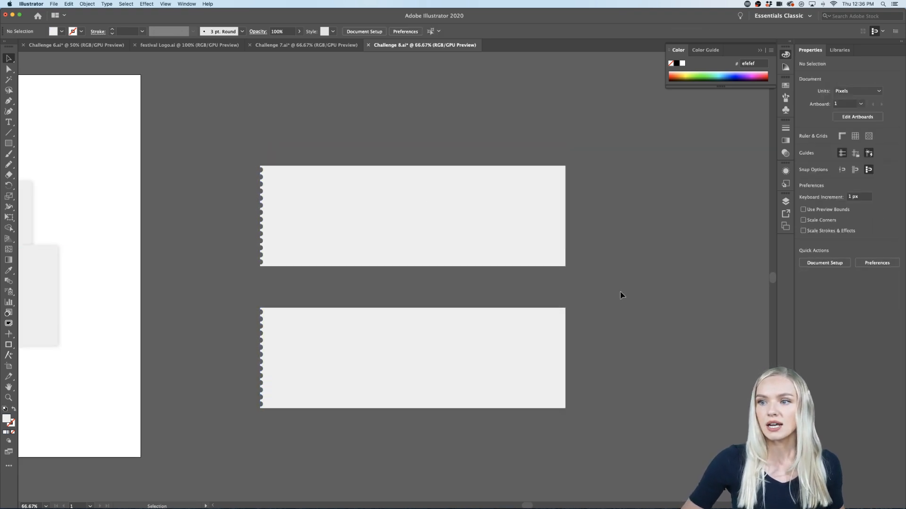
Step: Review the separated ticket copies alongside the original mockup tickets on the artboard
scroll(621, 295, up, 1)
scroll(620, 295, left, 3)
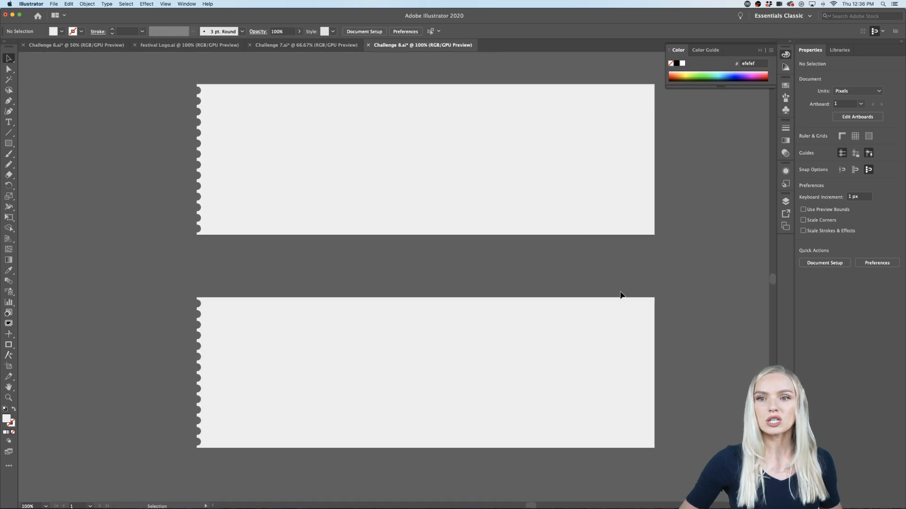
scroll(620, 295, down, 1)
scroll(620, 294, left, 6)
scroll(621, 295, left, 2)
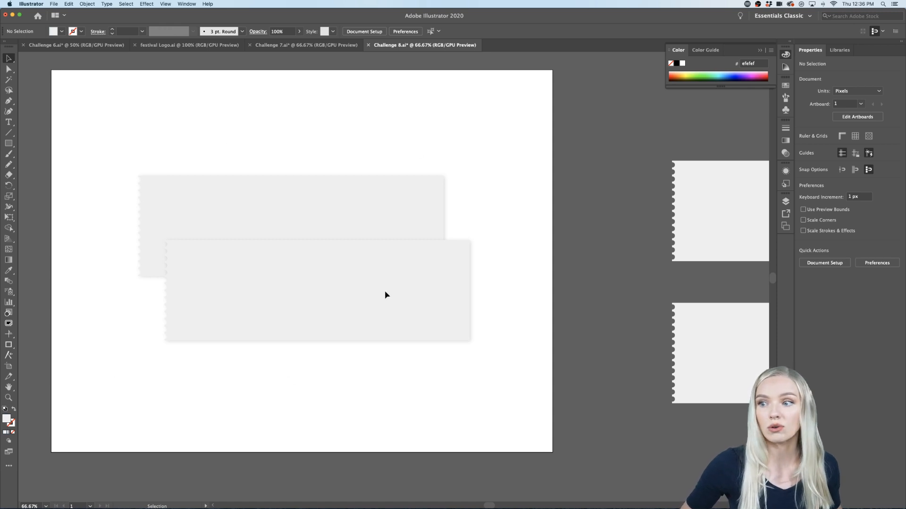
scroll(384, 290, right, 15)
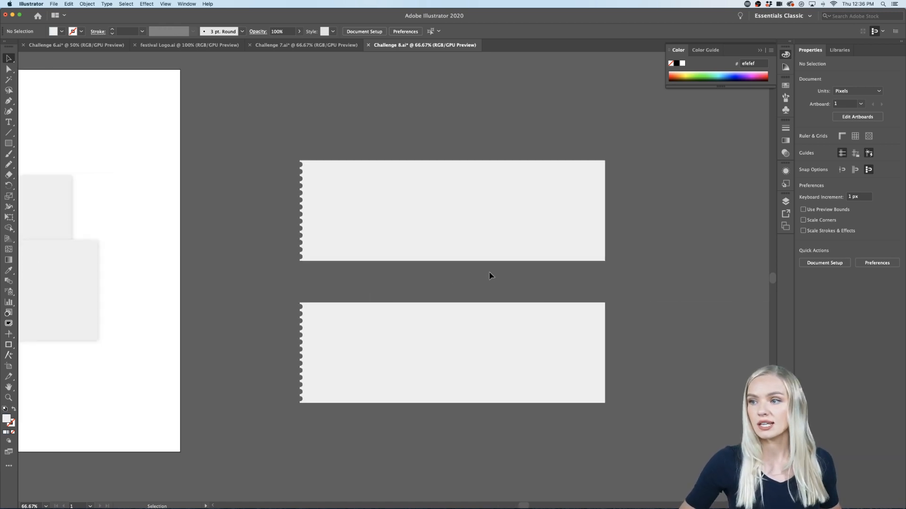
scroll(502, 280, right, 1)
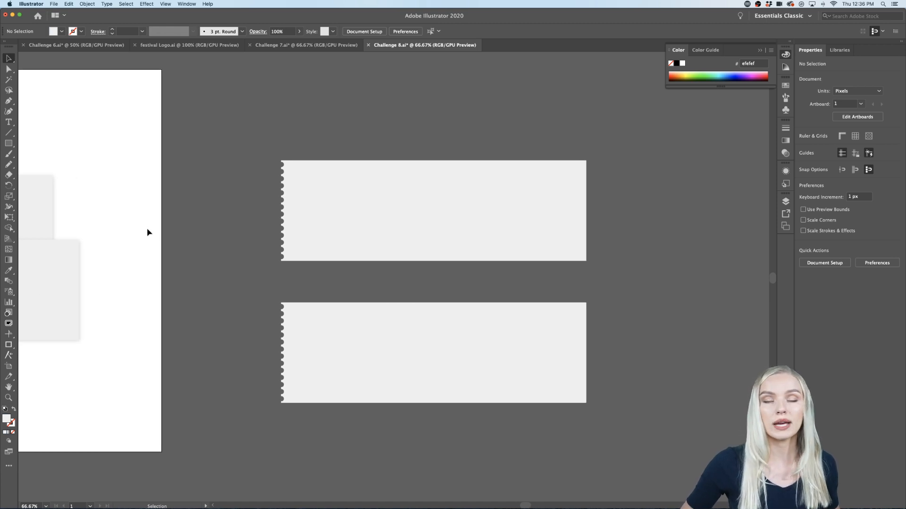
scroll(147, 232, right, 1)
scroll(395, 283, right, 1)
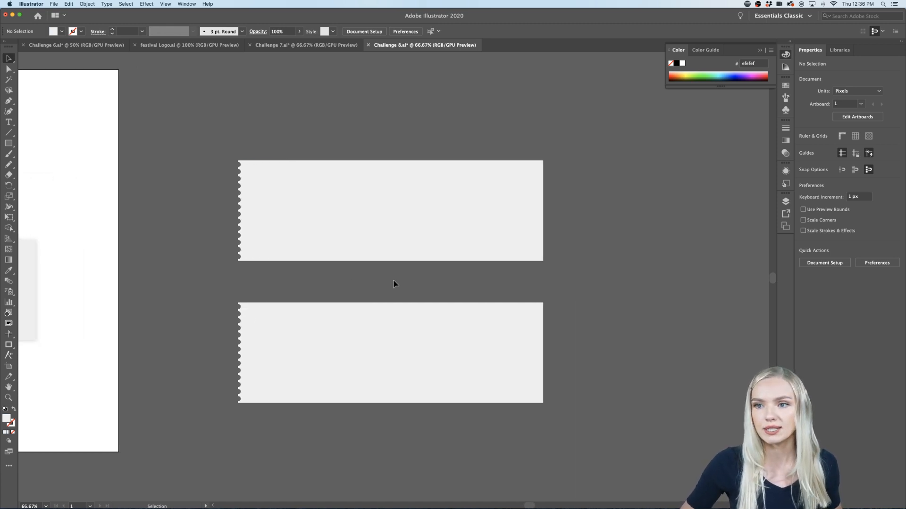
Step: Fill the upper ticket copy with light blue #A9CFE2 and the lower one with pink #EB8BE7 from the Power Of Art library
click(354, 225)
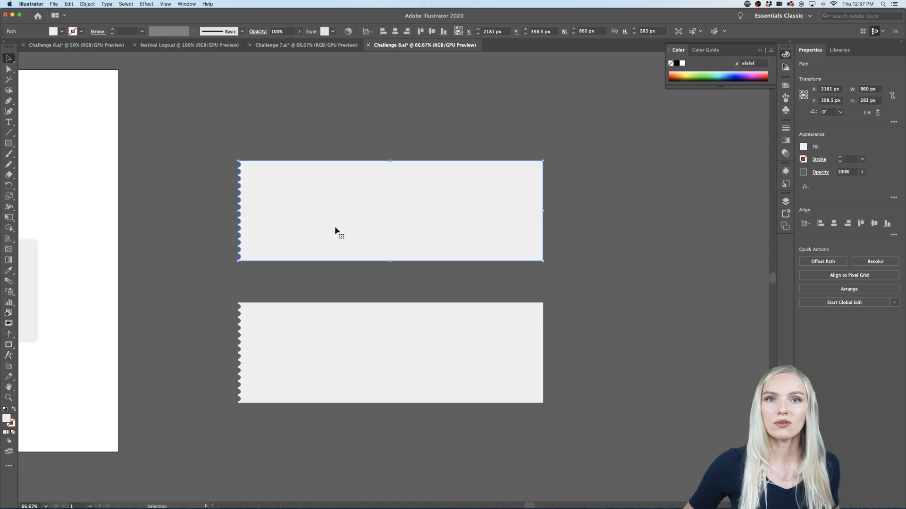
click(843, 51)
click(850, 142)
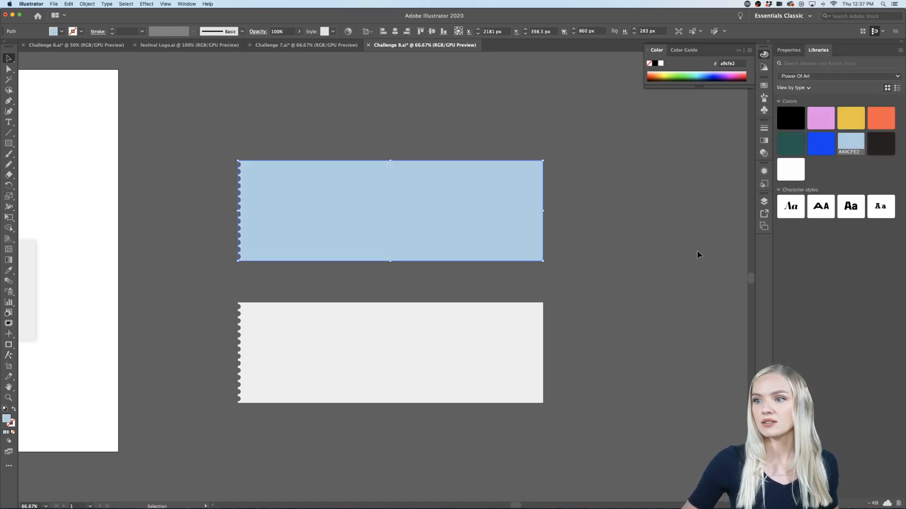
click(477, 328)
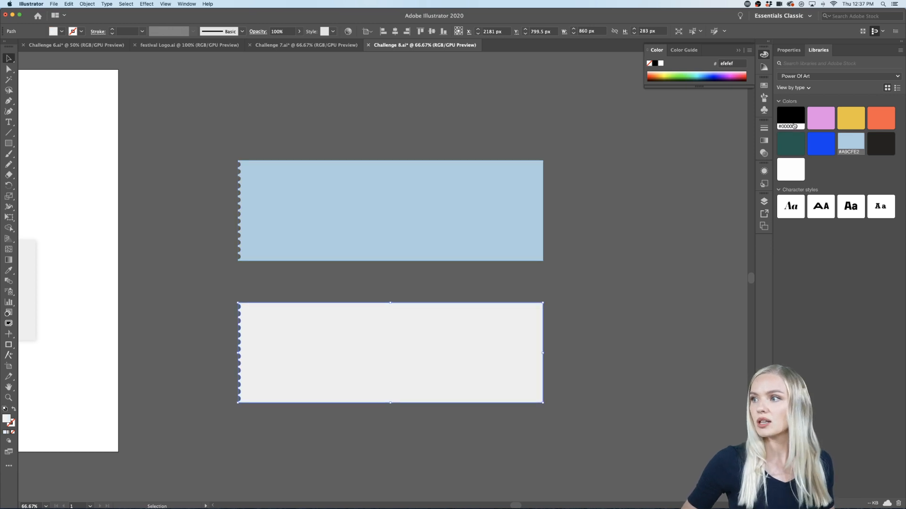
click(817, 118)
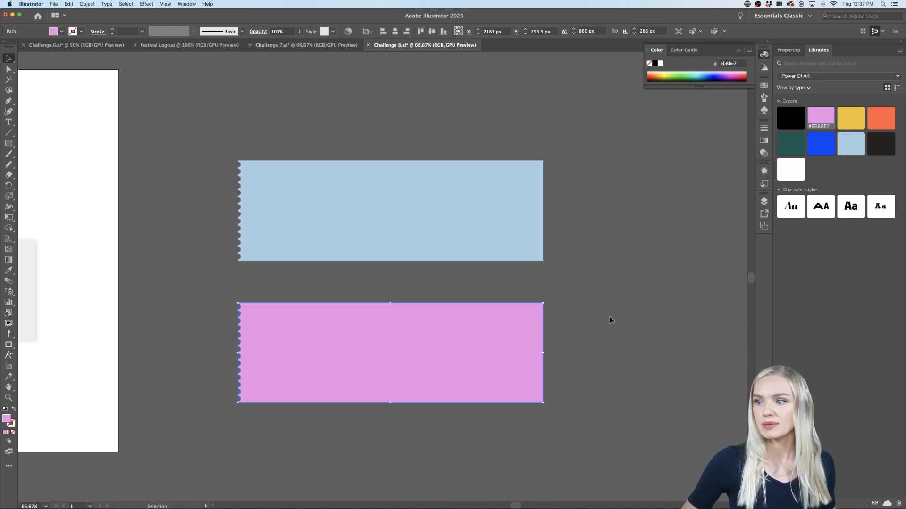
click(610, 320)
Step: Draw a rectangle of about 83 by 87 px on the empty canvas to the right of the light blue ticket
scroll(586, 349, down, 1)
scroll(505, 326, up, 1)
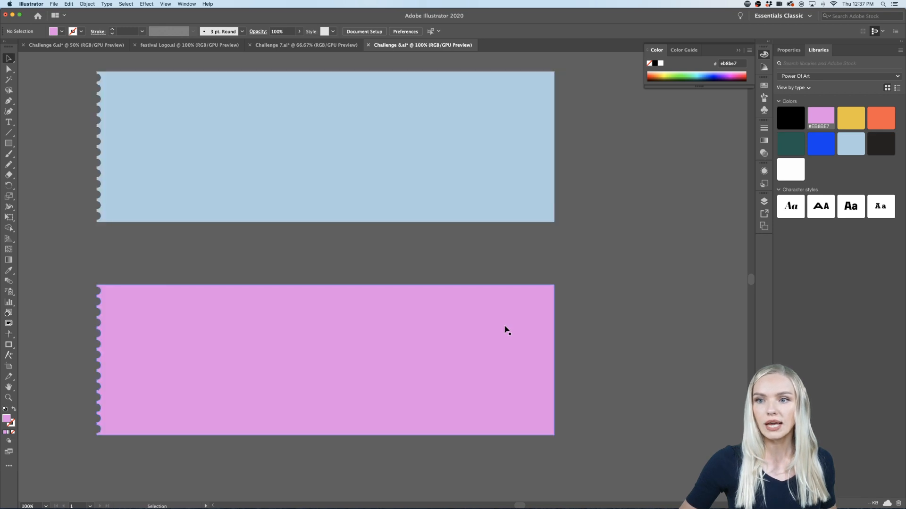
scroll(505, 326, up, 2)
scroll(505, 326, left, 1)
scroll(505, 326, down, 1)
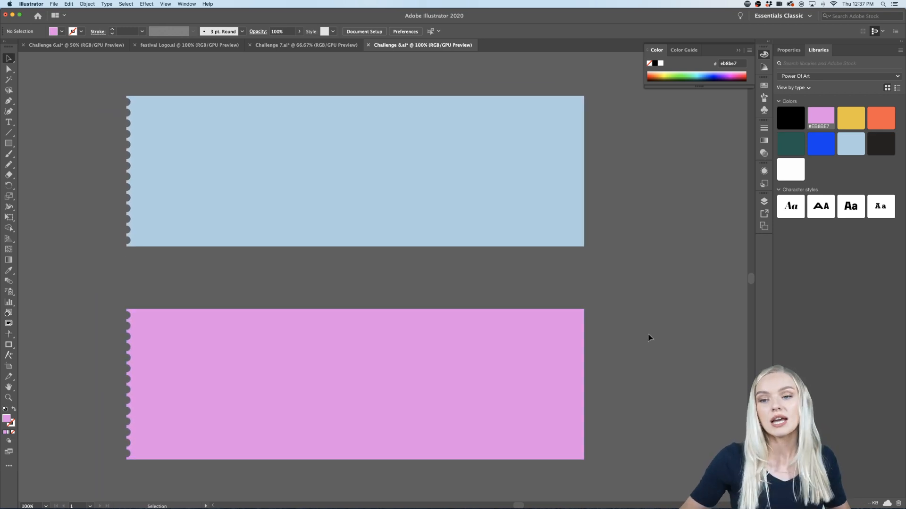
scroll(566, 307, left, 2)
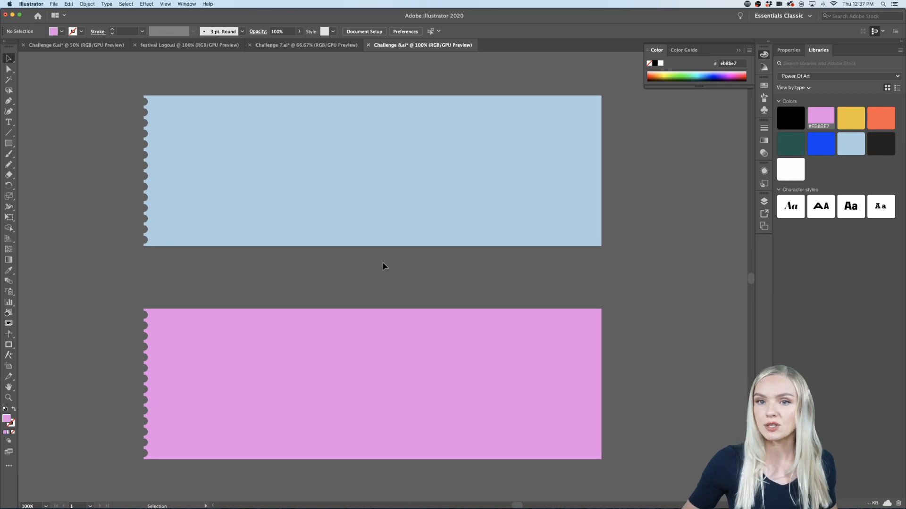
click(7, 144)
scroll(57, 161, right, 1)
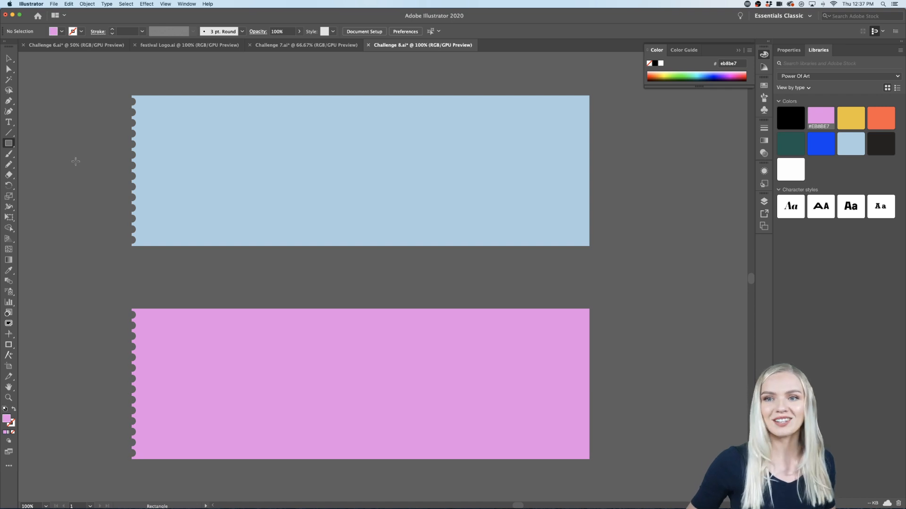
scroll(75, 160, left, 1)
scroll(138, 163, down, 1)
scroll(600, 152, right, 2)
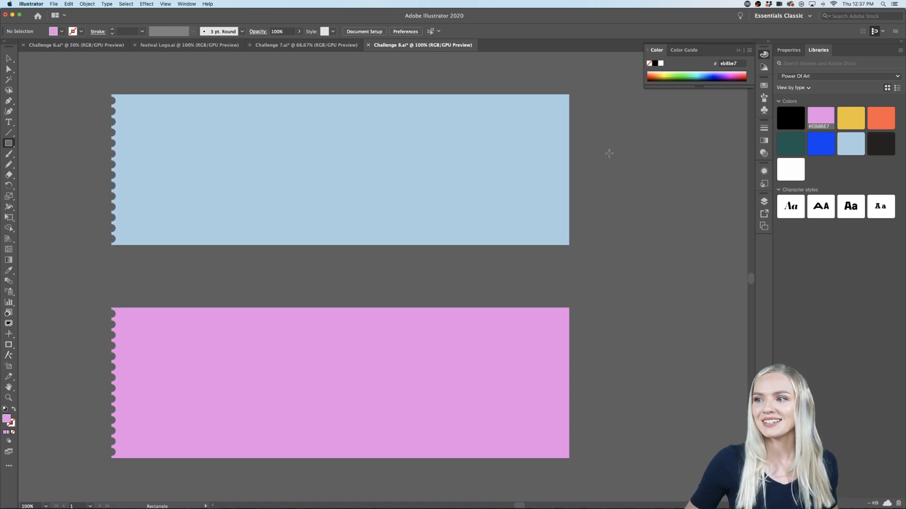
drag(638, 134, 594, 181)
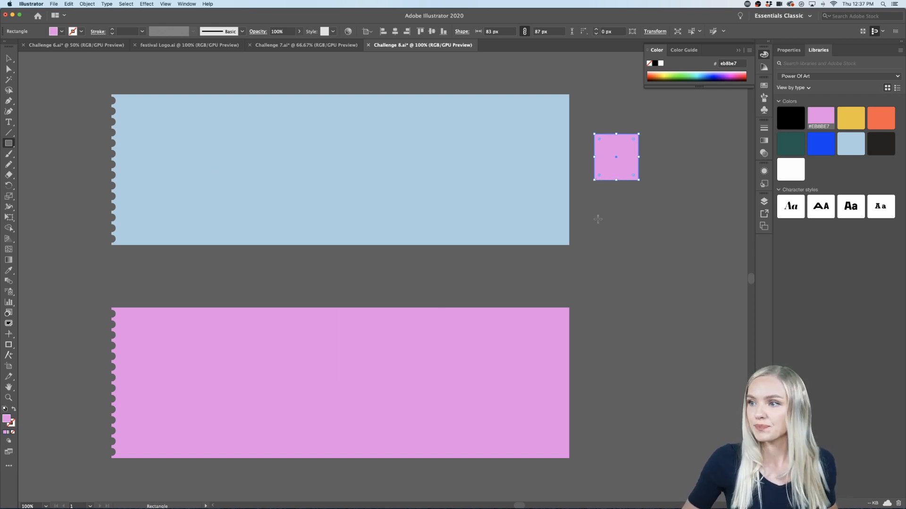
Step: Narrow the small rectangle to about 49 px, shift it closer to the light blue ticket and fill it with blue #0540F4
key(v)
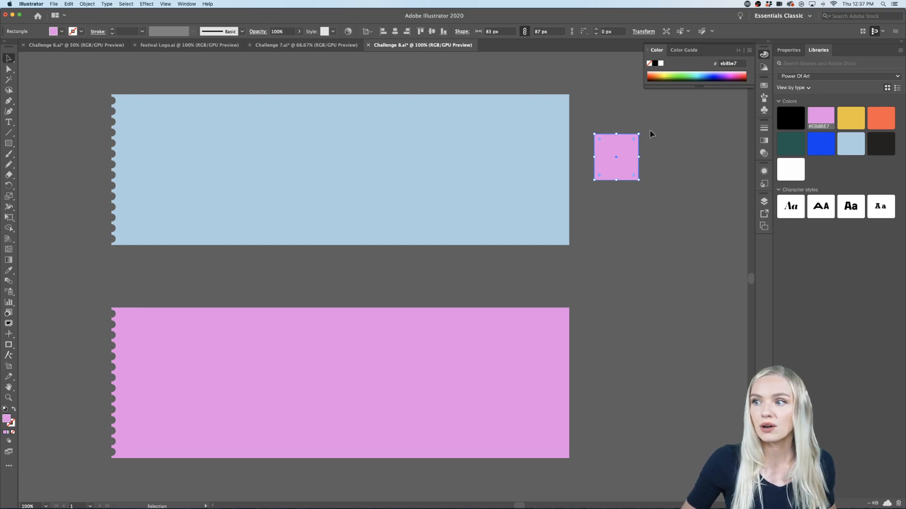
mouse_move(623, 164)
mouse_down()
mouse_move(596, 169)
mouse_move(609, 164)
mouse_up()
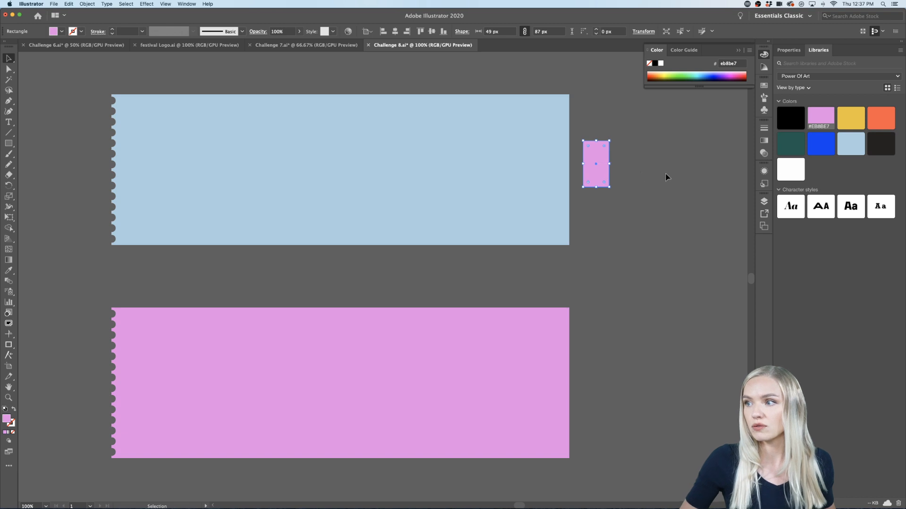
click(821, 143)
Step: Narrow the blue rectangle further to a width of about 37 px and keep it selected
scroll(707, 177, right, 1)
scroll(622, 163, up, 2)
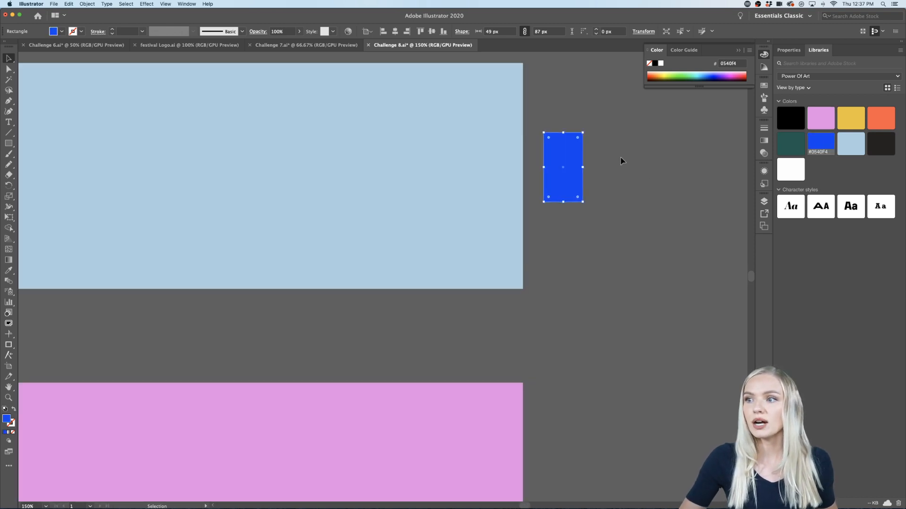
scroll(623, 163, up, 2)
scroll(595, 183, up, 2)
scroll(595, 183, right, 4)
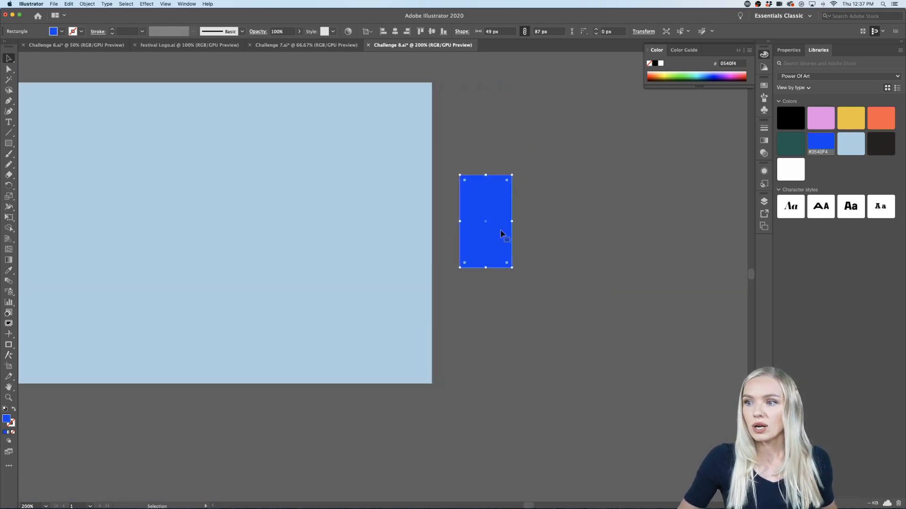
drag(511, 221, 495, 223)
click(525, 228)
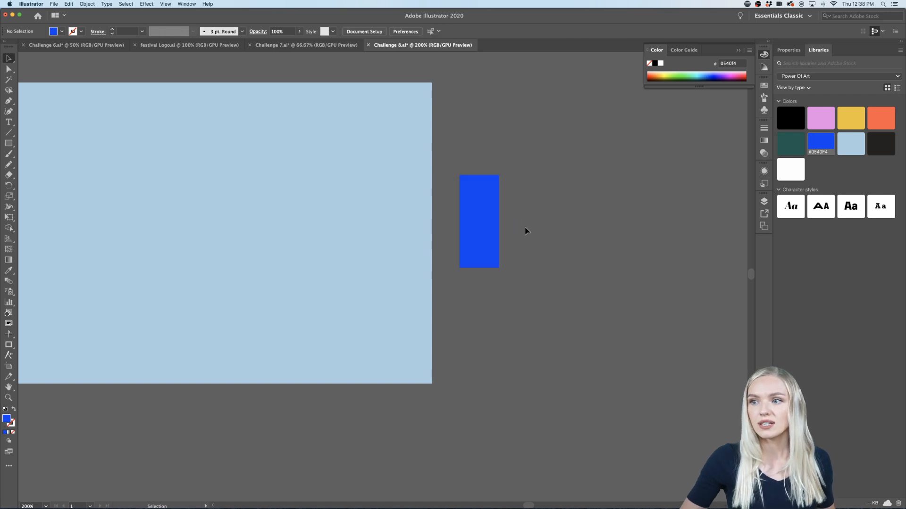
click(494, 230)
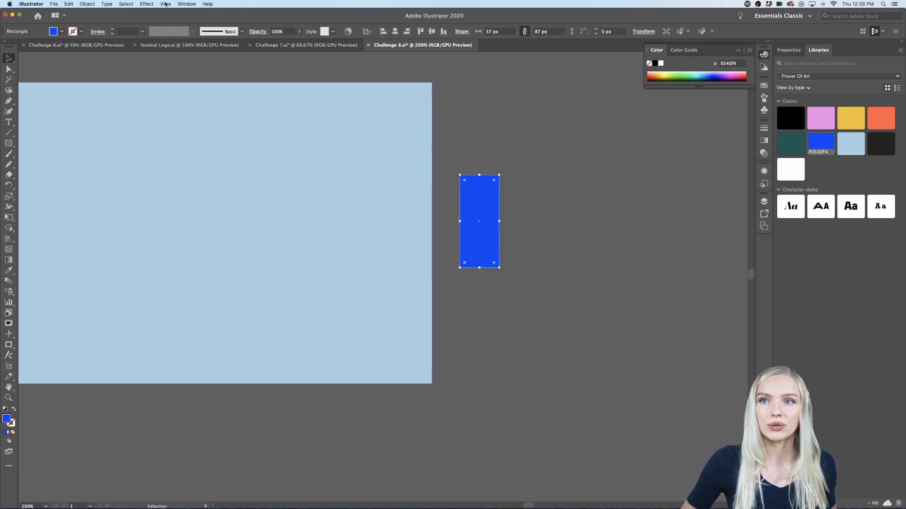
Step: Shear the blue rectangle by 20° along an axis angle of 5° to make a slanted stripe
click(87, 4)
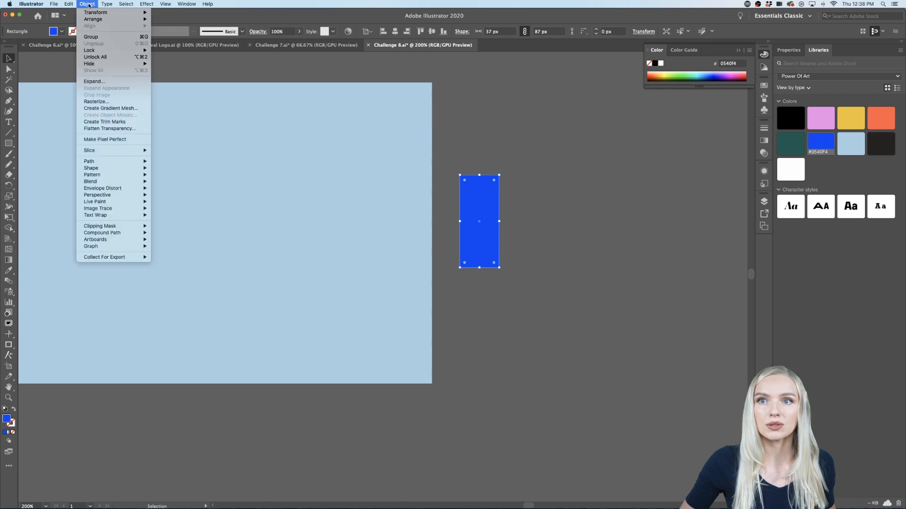
mouse_move(95, 14)
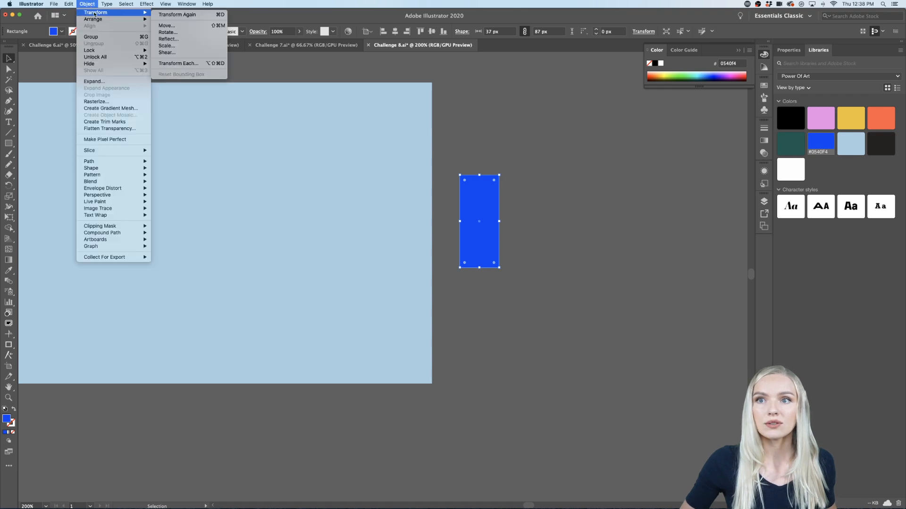
click(183, 53)
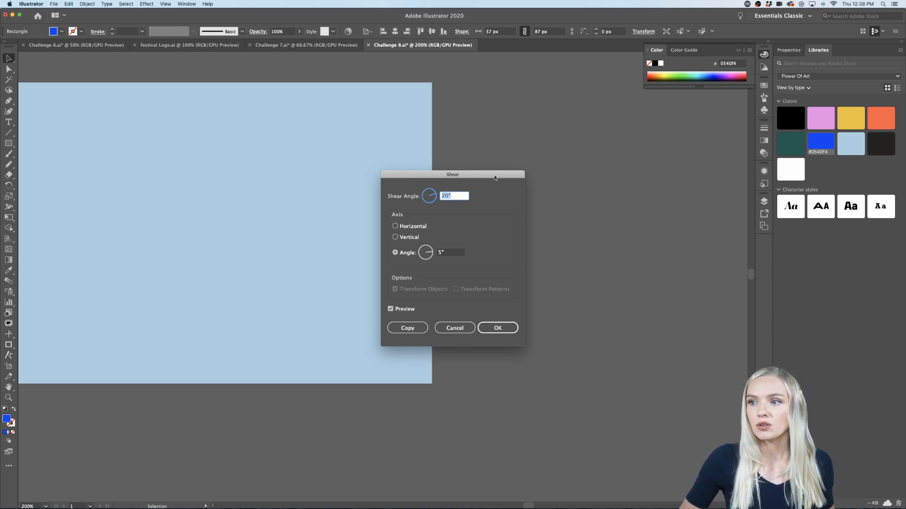
drag(458, 174, 599, 191)
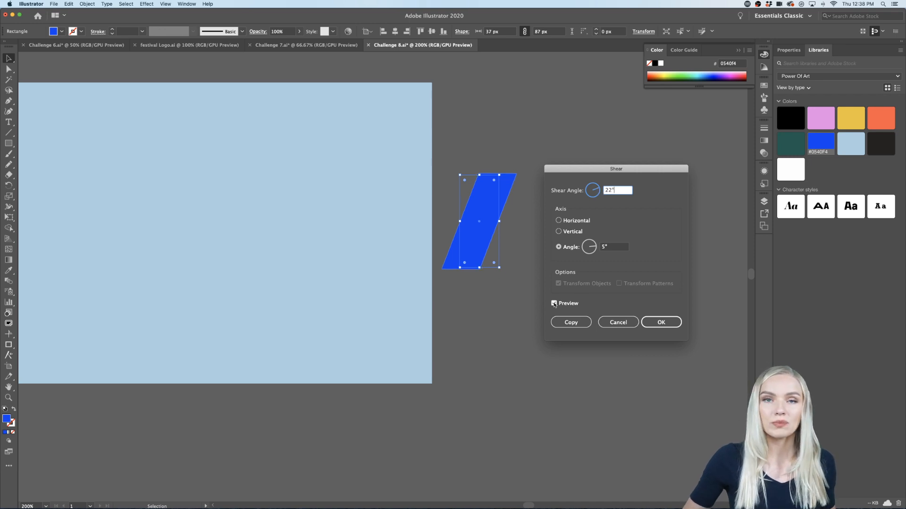
click(658, 320)
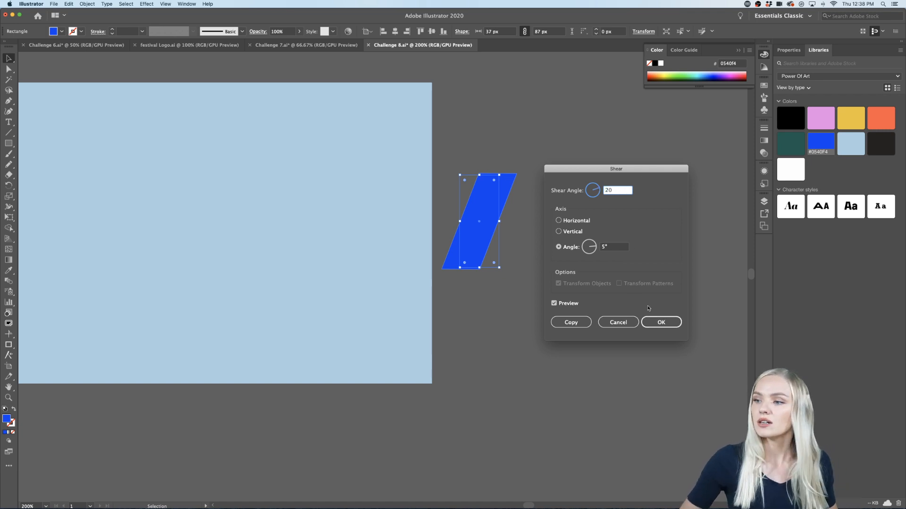
click(659, 322)
click(598, 335)
Step: Place the slanted stripe at the upper left of the light blue ticket and set a second copy close beside it
scroll(599, 335, down, 1)
scroll(599, 335, down, 2)
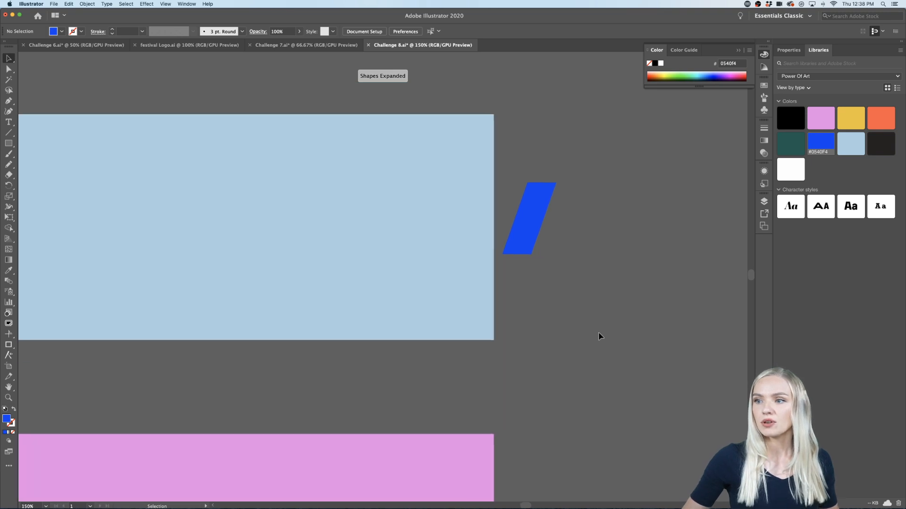
scroll(600, 336, down, 1)
drag(572, 269, 180, 230)
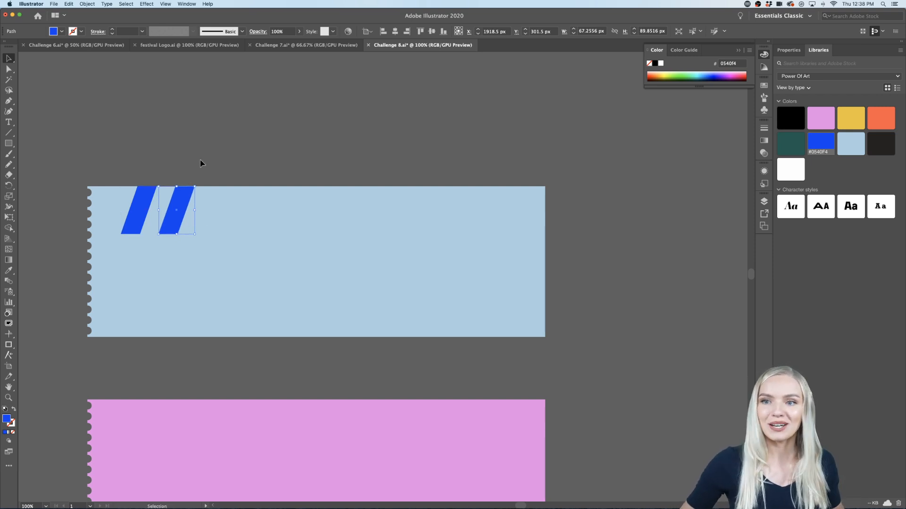
drag(182, 199, 177, 199)
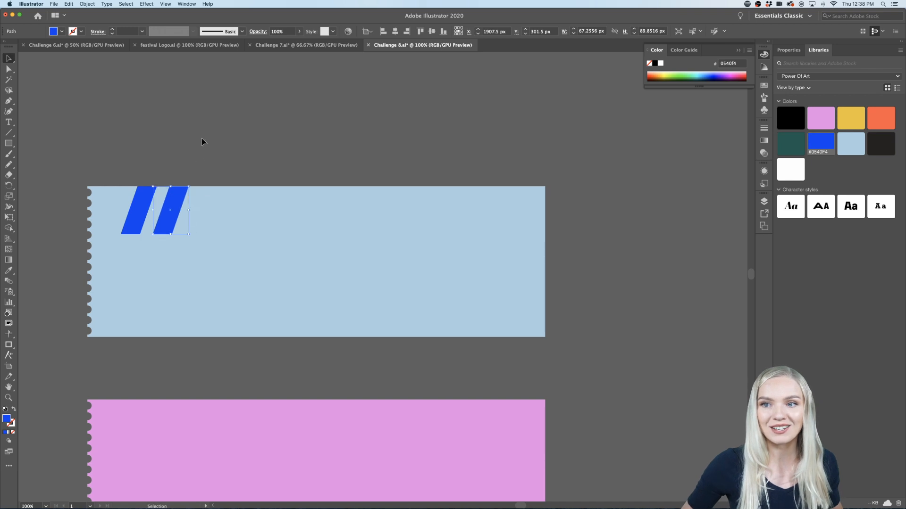
click(202, 138)
Step: Copy the second stripe 60 px to the right and repeat the transformation until fourteen stripes run past the ticket's right edge
scroll(138, 236, up, 1)
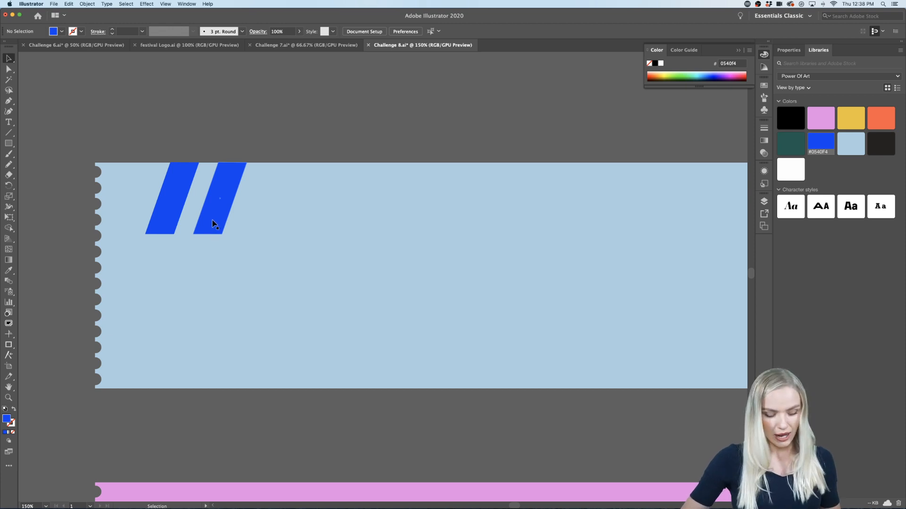
drag(212, 223, 261, 223)
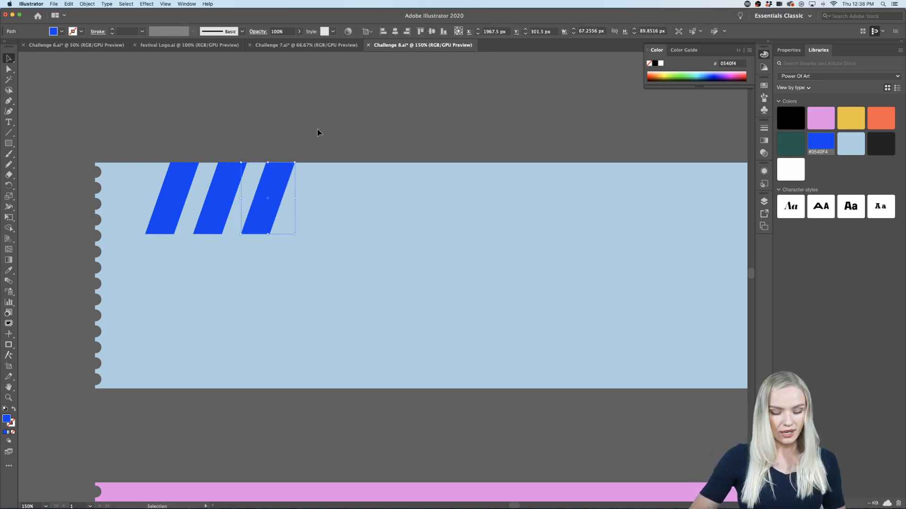
key(super+d)
key(super+d)
key(super+d)
key(super+d)
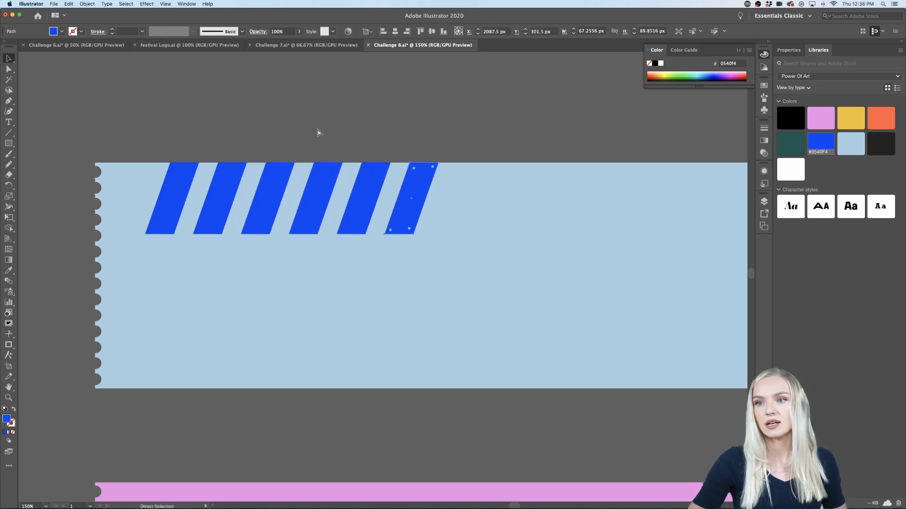
key(super+d)
key(super+d)
key(super+d)
key(super+d)
key(super+d)
key(super+d)
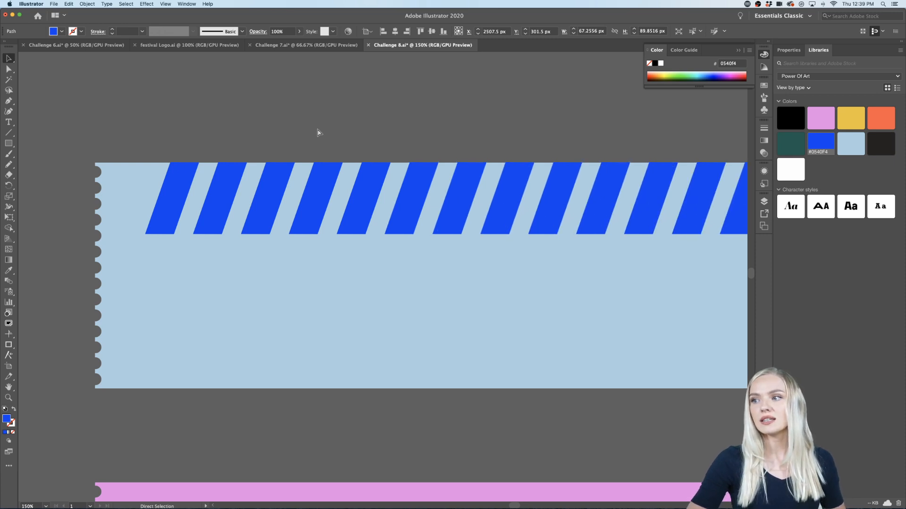
scroll(312, 172, right, 2)
scroll(311, 171, down, 1)
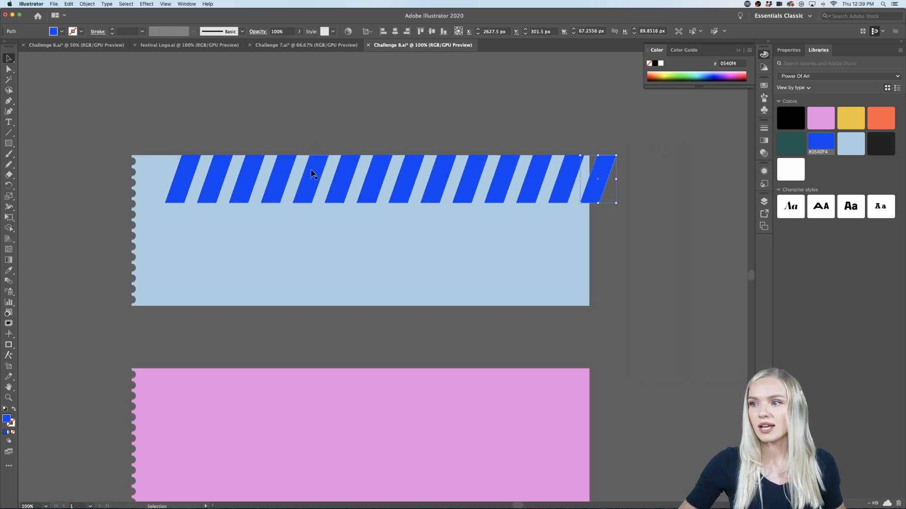
Step: Select all blue stripes without the ticket, shift the row about 41 px to the left and group it
drag(158, 185, 181, 188)
shift+click(185, 256)
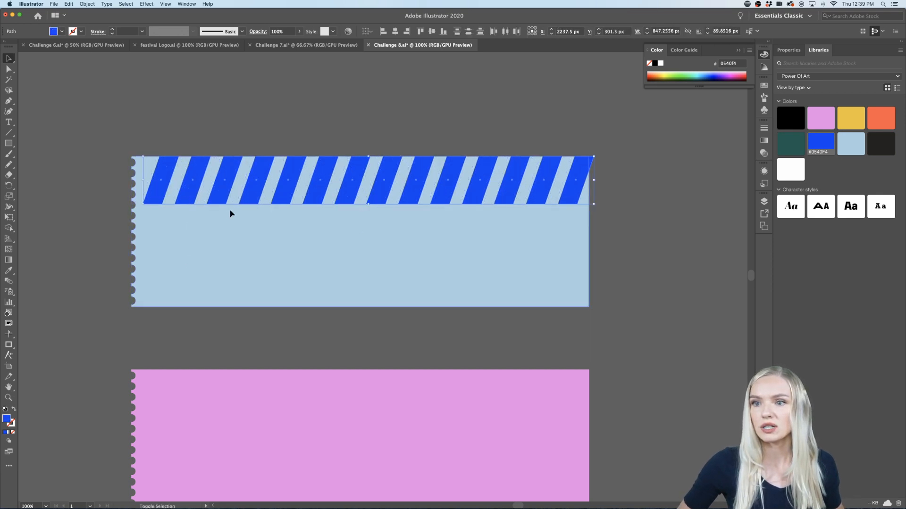
scroll(601, 259, down, 2)
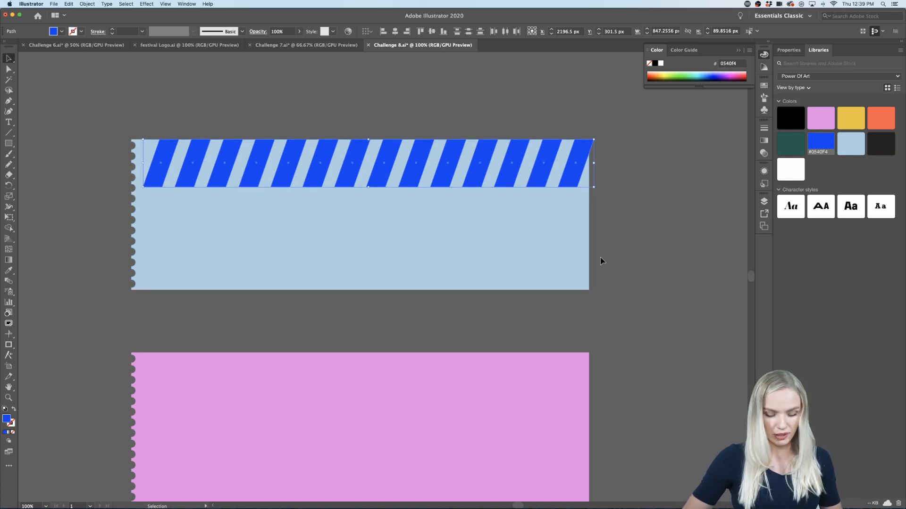
key(super+g)
Step: Copy the stripe group straight down to the pink ticket's top edge and fill the copy with orange #FF5846
scroll(600, 259, down, 5)
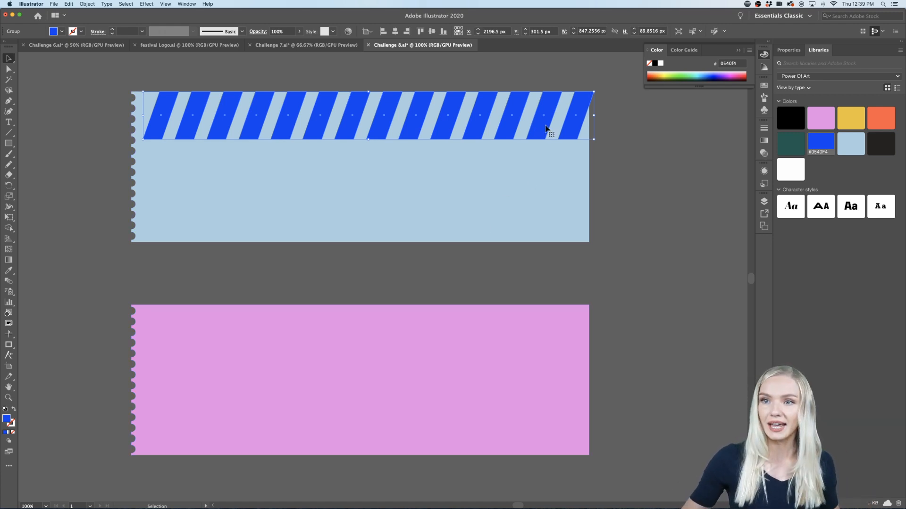
drag(546, 127, 548, 341)
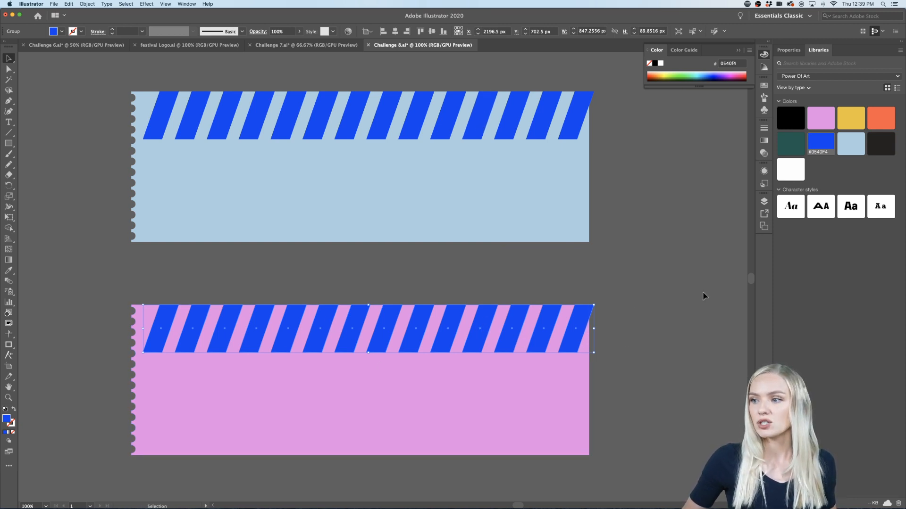
click(852, 117)
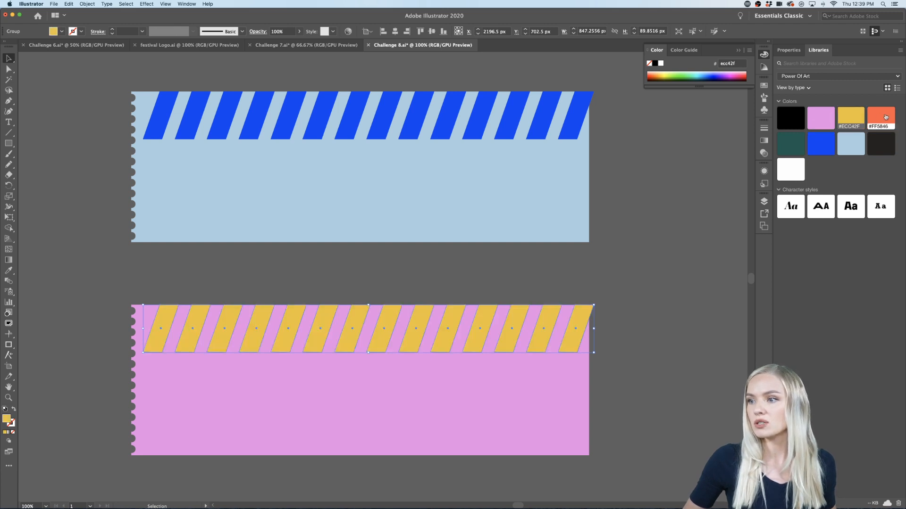
click(885, 117)
click(630, 349)
scroll(631, 349, left, 2)
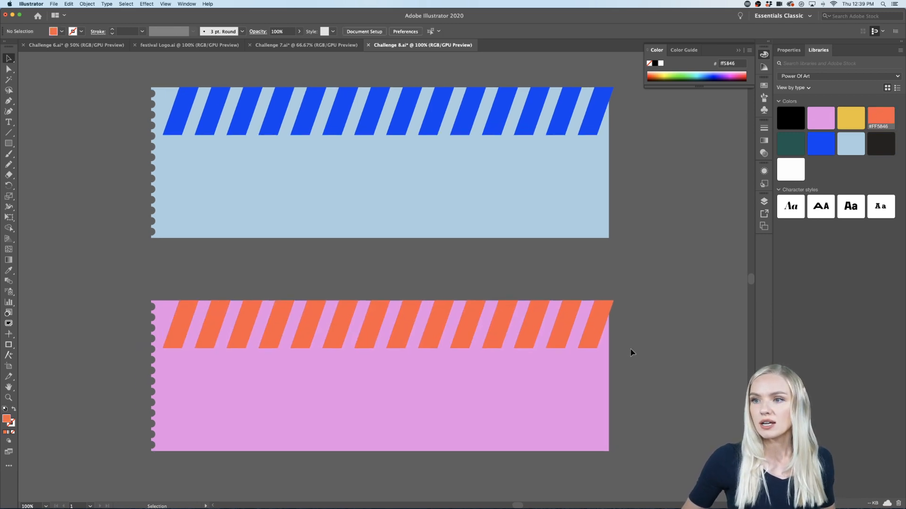
Step: Draw an orange rectangle of about 175 by 283 px over the light blue ticket's full height near its perforated edge
scroll(631, 349, up, 1)
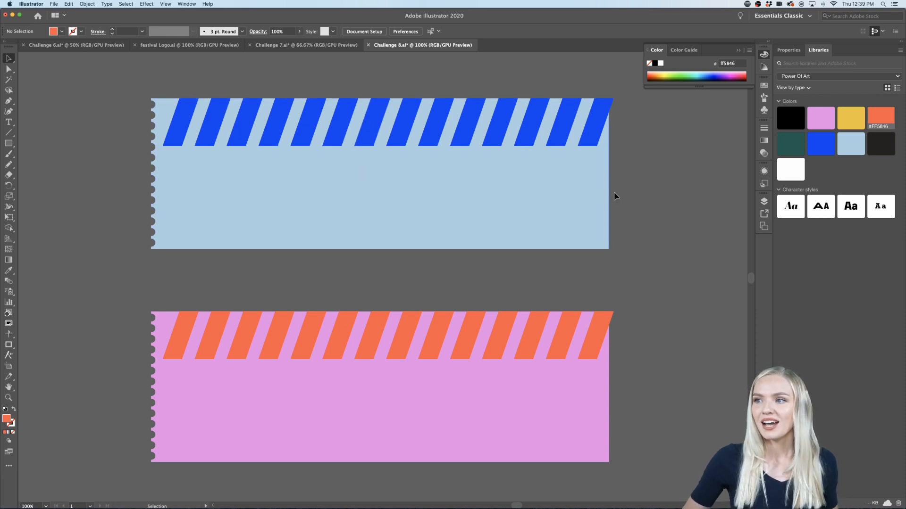
scroll(614, 196, right, 2)
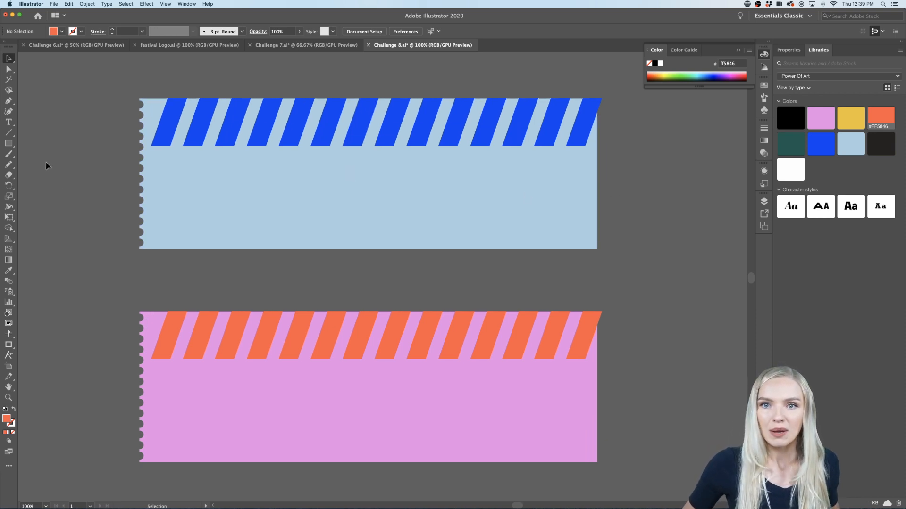
click(9, 144)
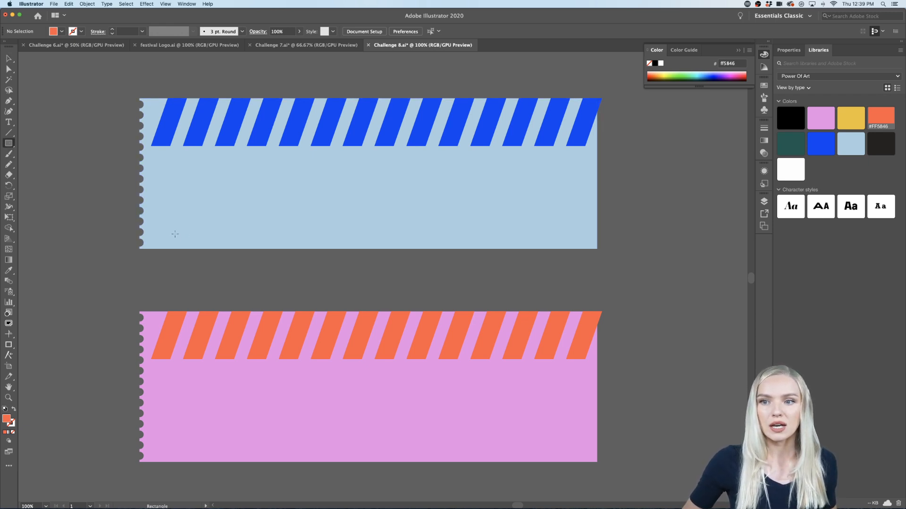
drag(178, 249, 271, 98)
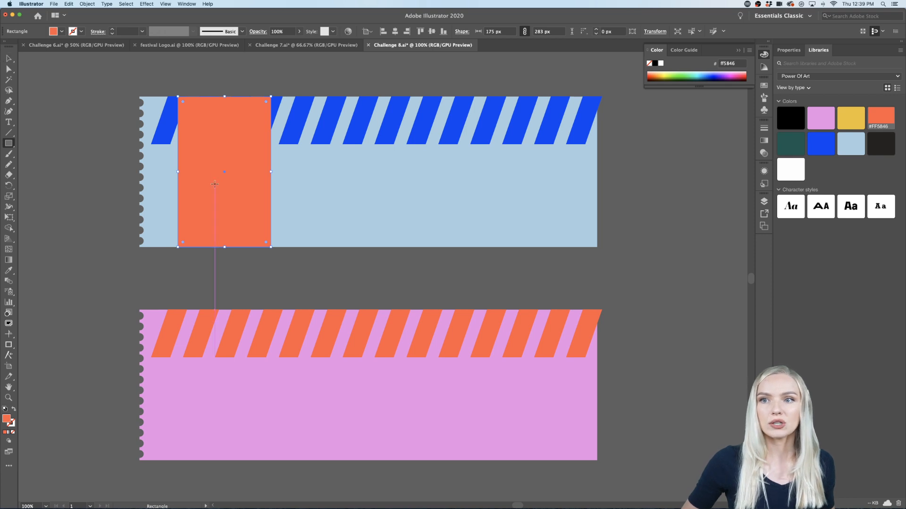
Step: Extend the orange rectangle leftward to a width of about 249 px so it covers the light blue ticket's perforated edge
key(super+equal)
key(super+equal)
key(super+equal)
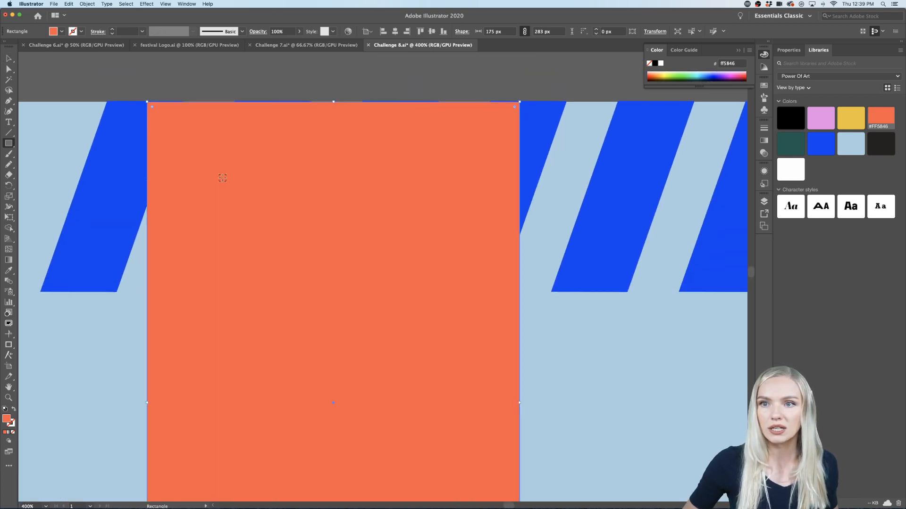
key(super+minus)
key(super+minus)
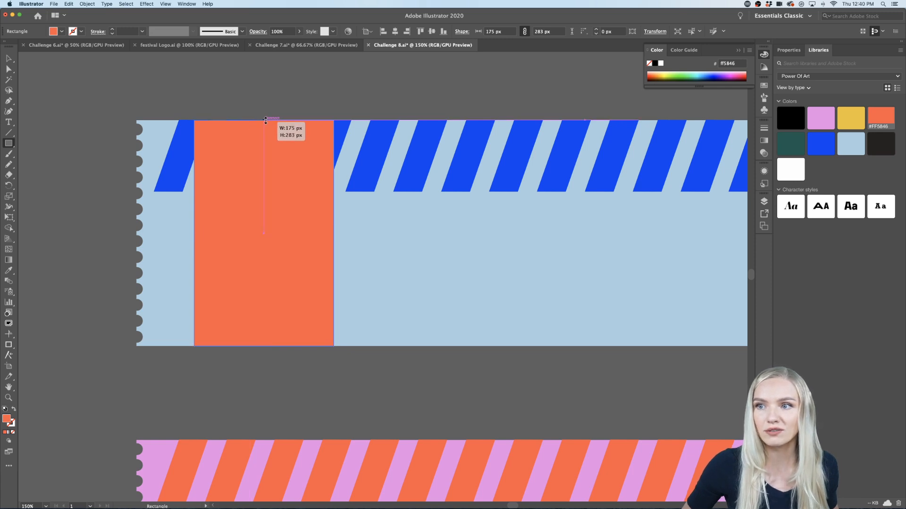
drag(264, 348, 265, 349)
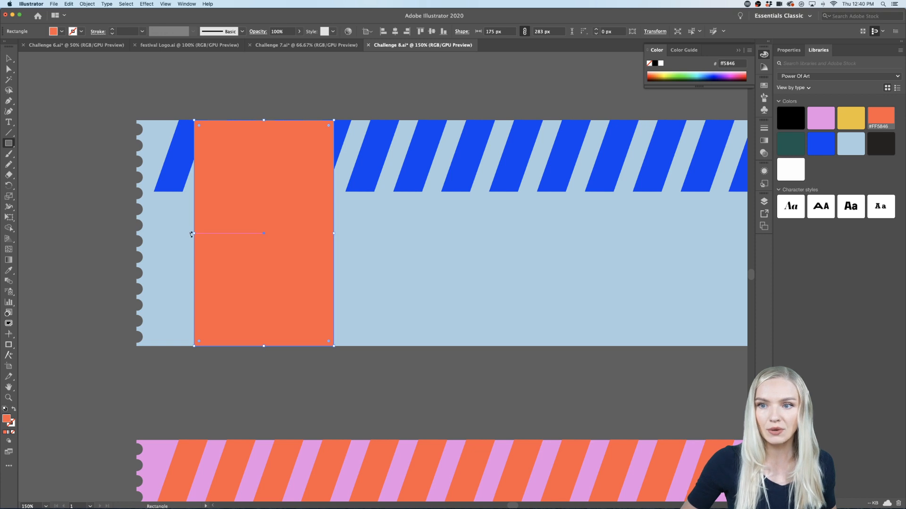
drag(191, 234, 134, 239)
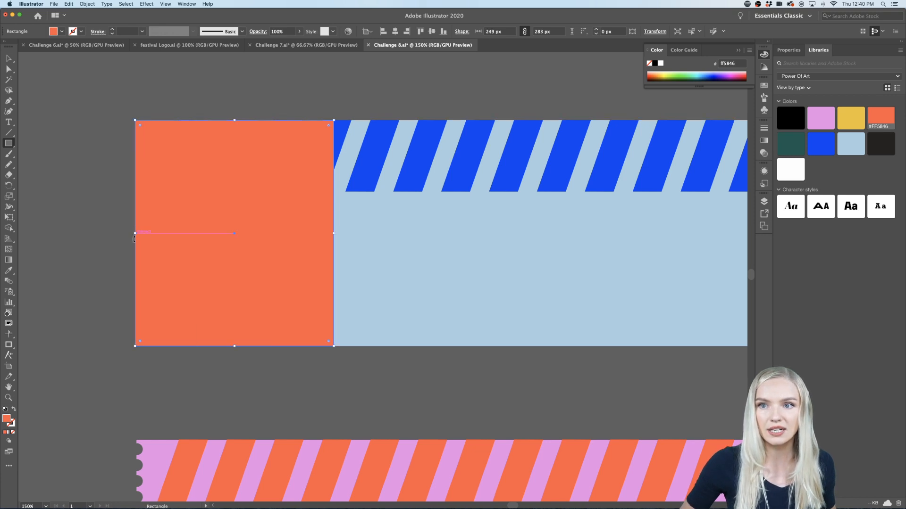
click(8, 59)
click(46, 191)
Step: Copy the orange rectangle to the light blue ticket's right end, narrow the copy to about 156 px and fill it with white #FFFEFF
scroll(58, 211, down, 1)
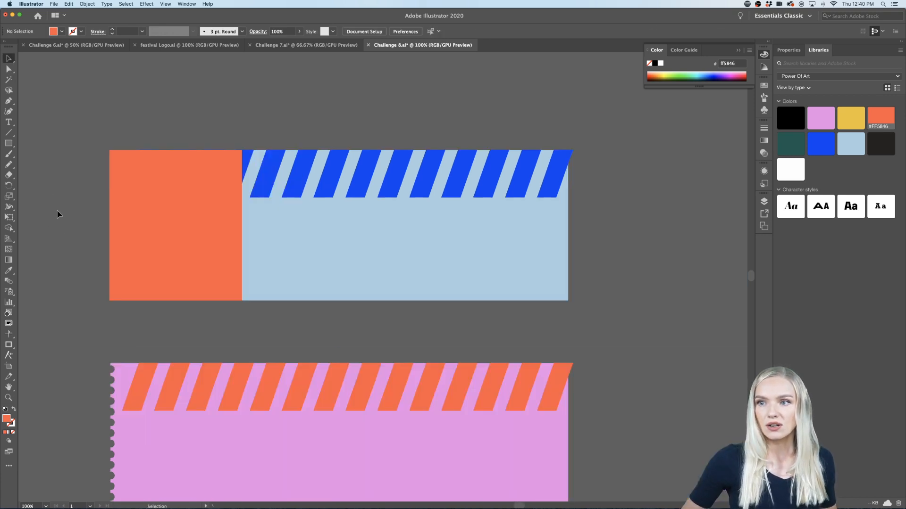
scroll(57, 211, left, 3)
drag(245, 242, 572, 242)
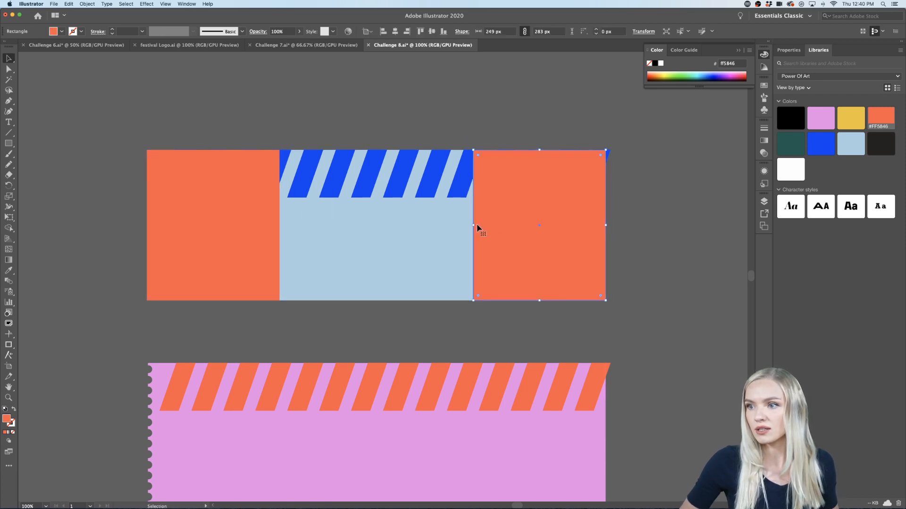
drag(473, 226, 523, 226)
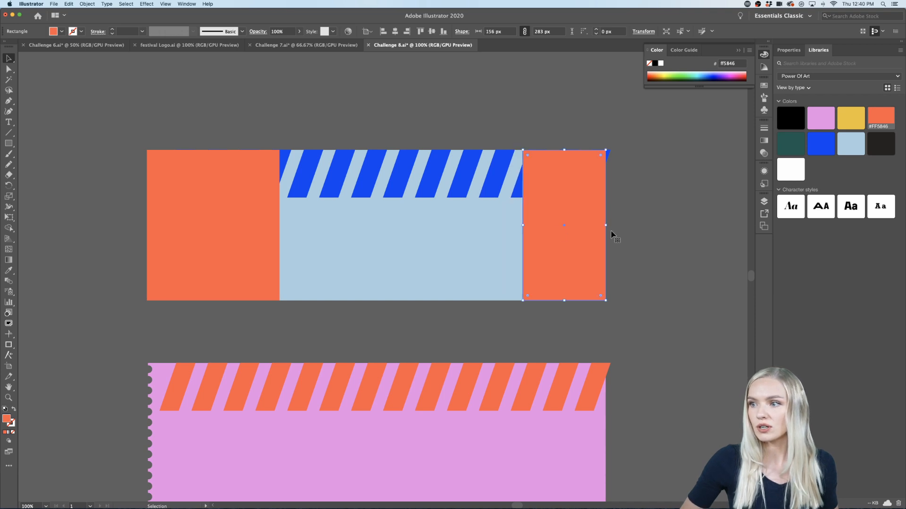
click(787, 172)
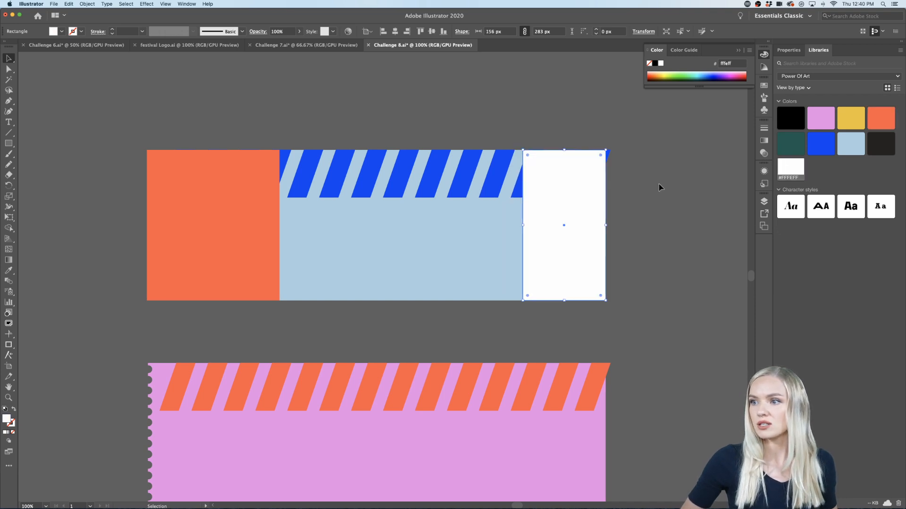
Step: Send the light blue ticket and the white rectangle together to the back, behind the blue stripes
shift+click(490, 260)
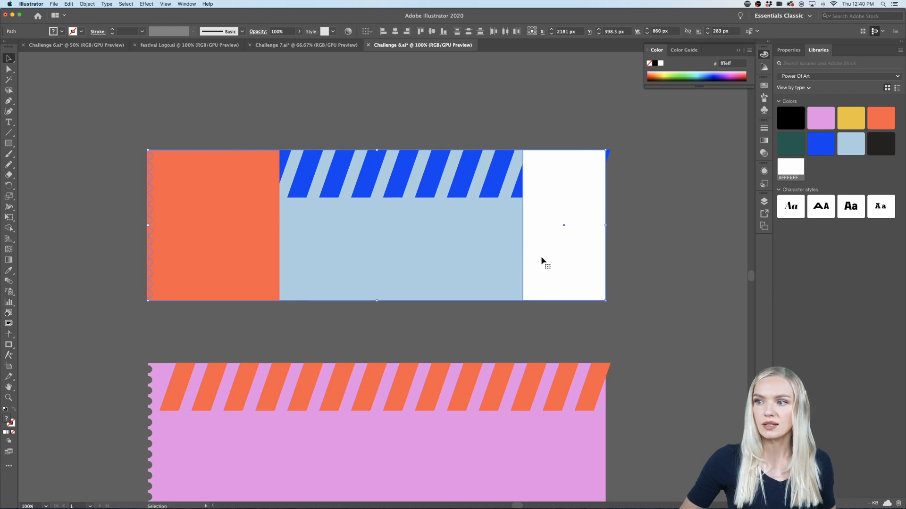
right_click(435, 249)
mouse_move(471, 353)
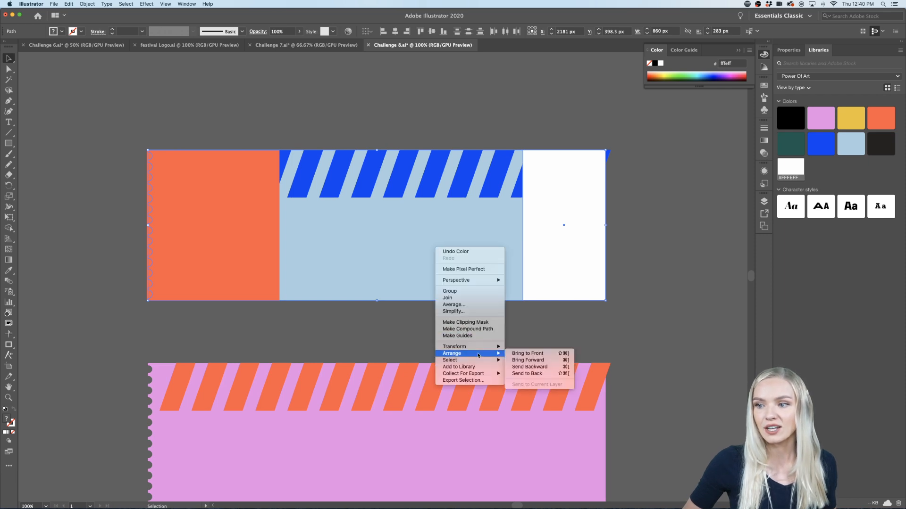
click(531, 373)
click(675, 267)
Step: Send the orange rectangle, light blue ticket and white rectangle together to the back, behind the blue stripes
scroll(675, 267, right, 3)
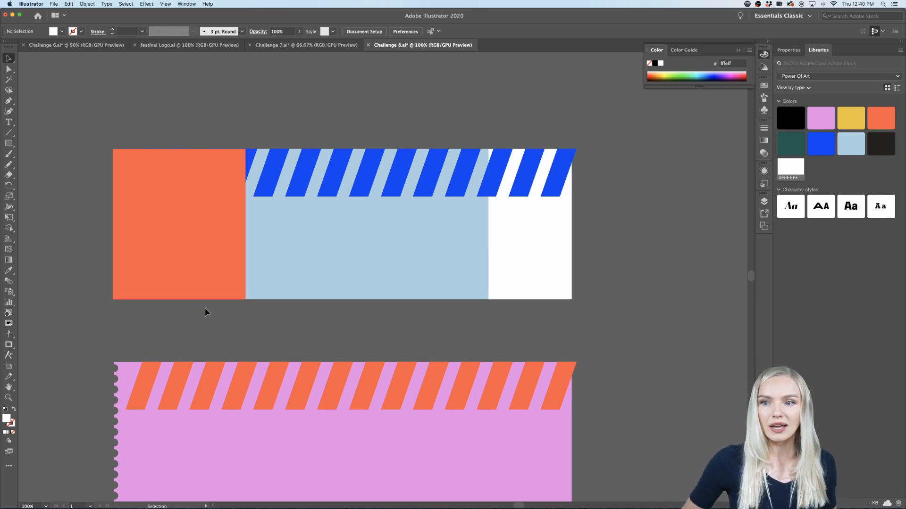
click(506, 285)
right_click(214, 278)
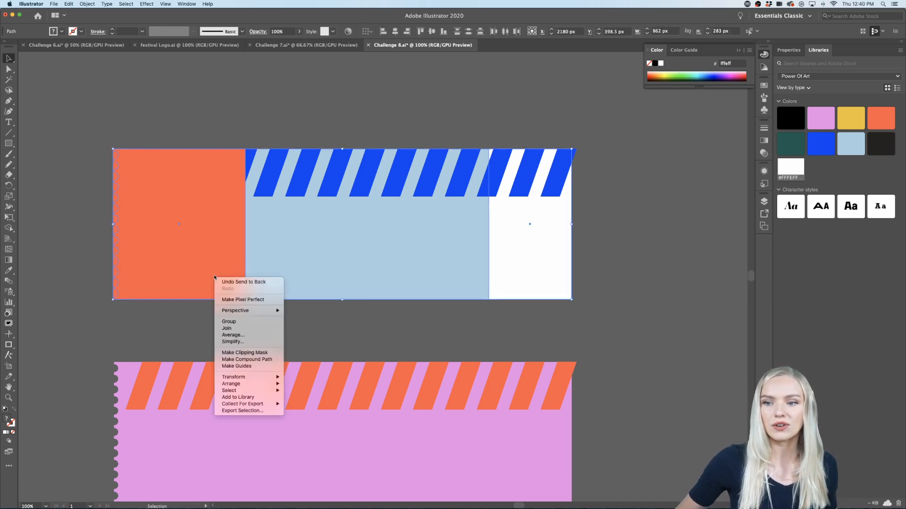
mouse_move(245, 384)
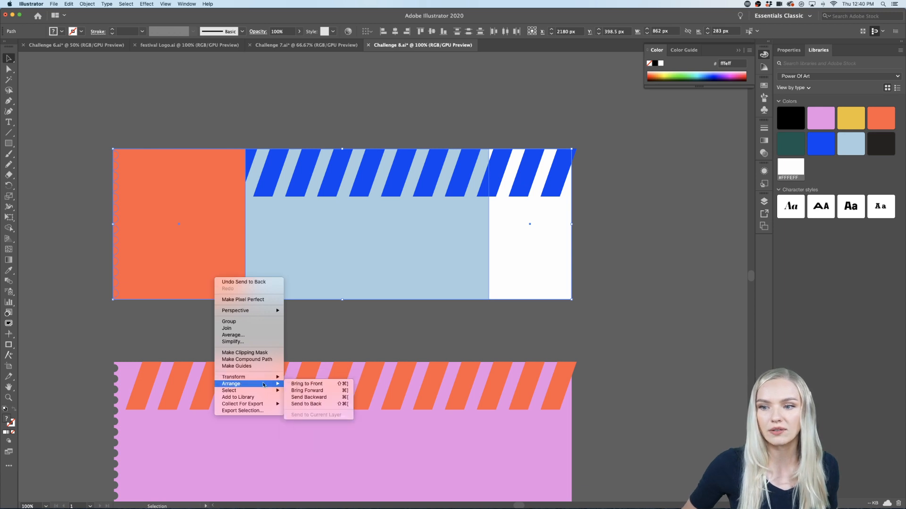
click(297, 404)
click(700, 290)
scroll(658, 309, down, 1)
scroll(658, 310, right, 3)
scroll(657, 309, down, 2)
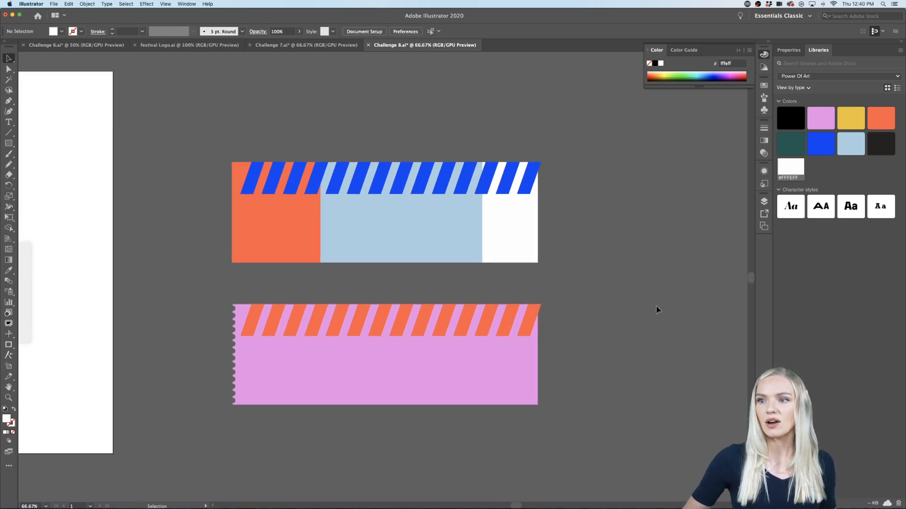
Step: Copy the blue stripe group to the light blue ticket's lower edge, about 255 px down and 75 px to the left
scroll(534, 272, up, 1)
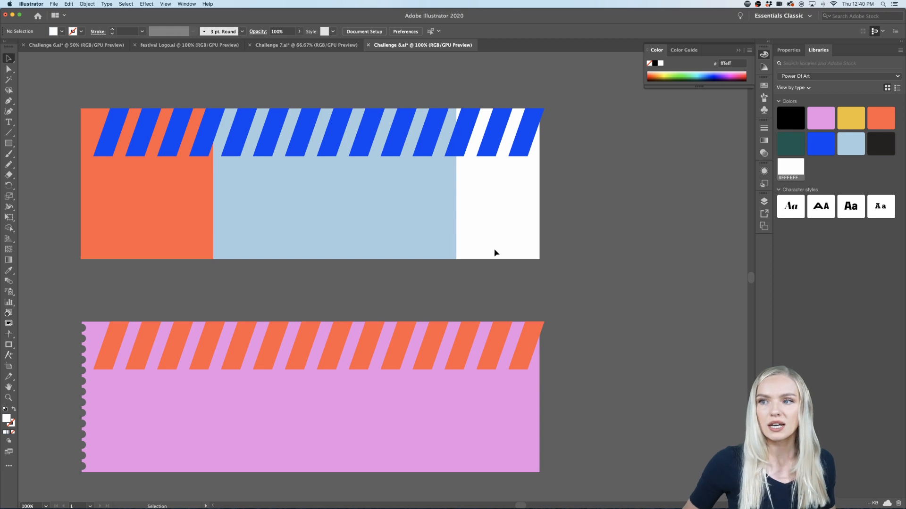
click(522, 134)
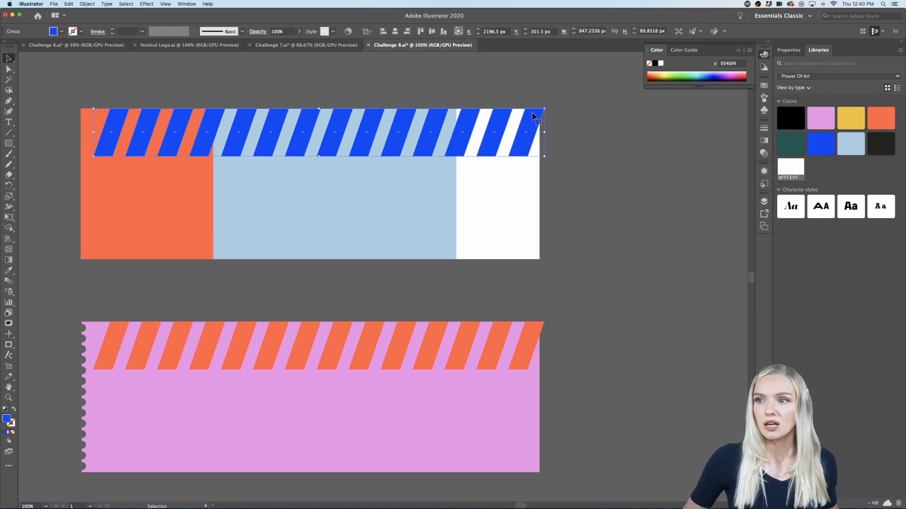
drag(534, 116, 494, 251)
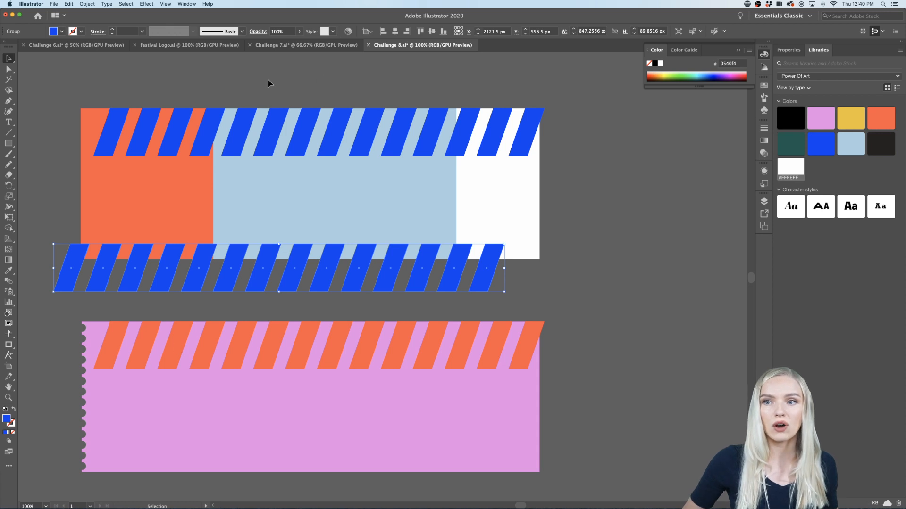
key(super+equal)
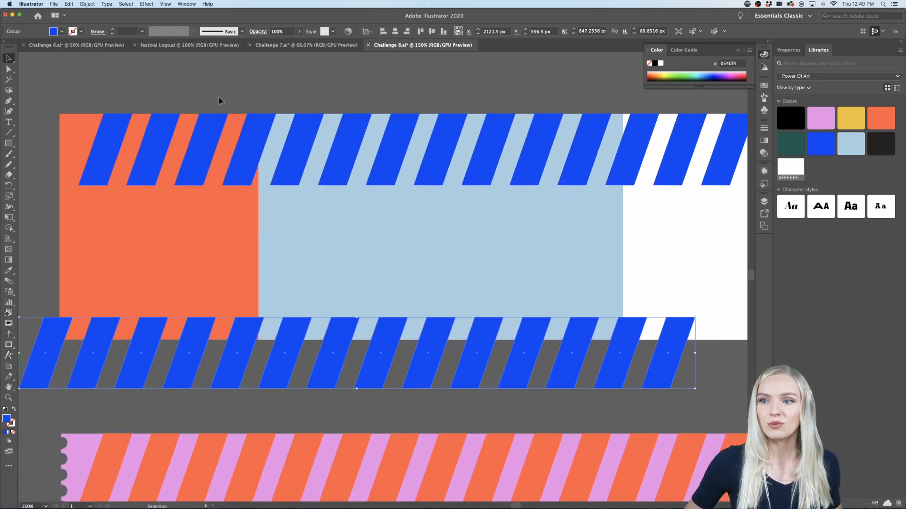
scroll(218, 100, right, 2)
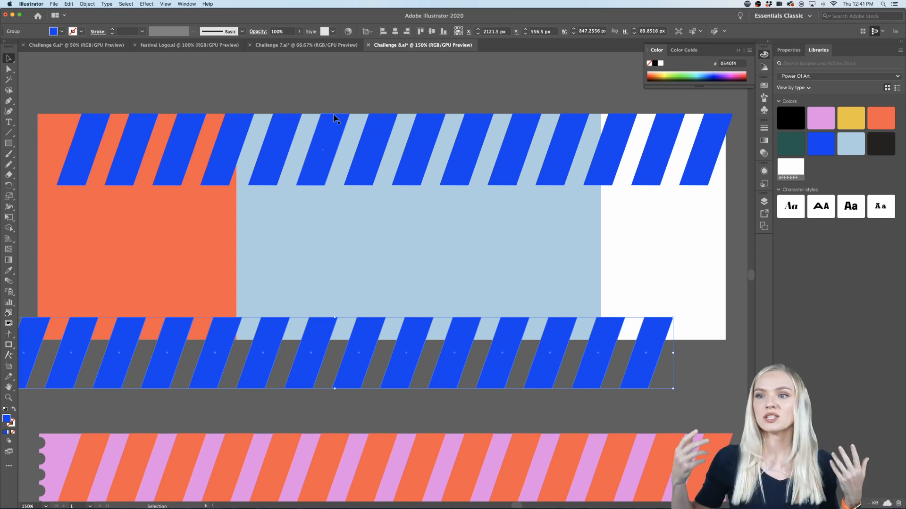
click(386, 412)
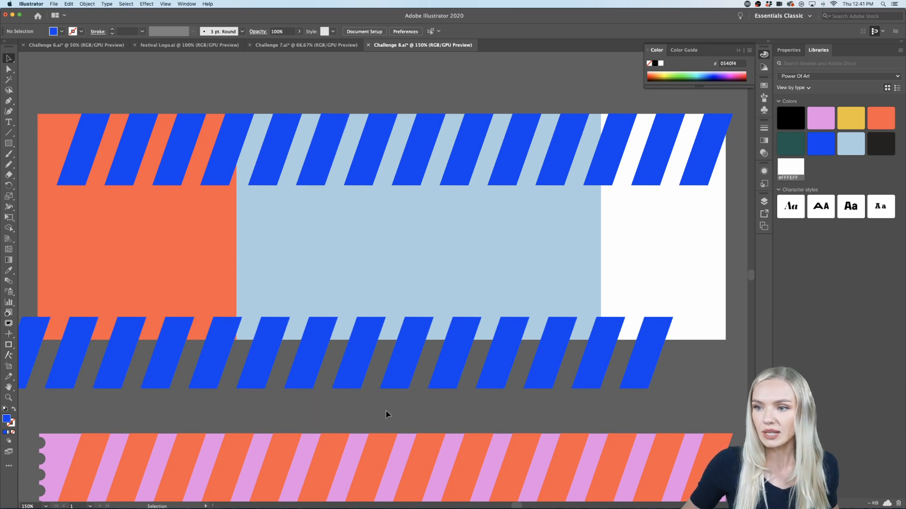
Step: Copy the lower blue stripes, orange rectangle and white rectangle about 401 px straight down so the end panels align with the pink ticket
key(super+minus)
key(super+minus)
scroll(386, 414, down, 2)
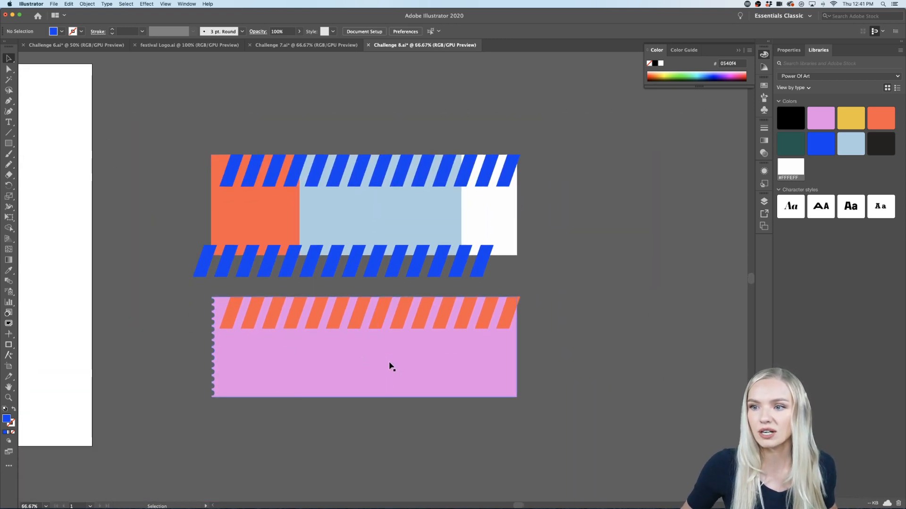
key(super+plus)
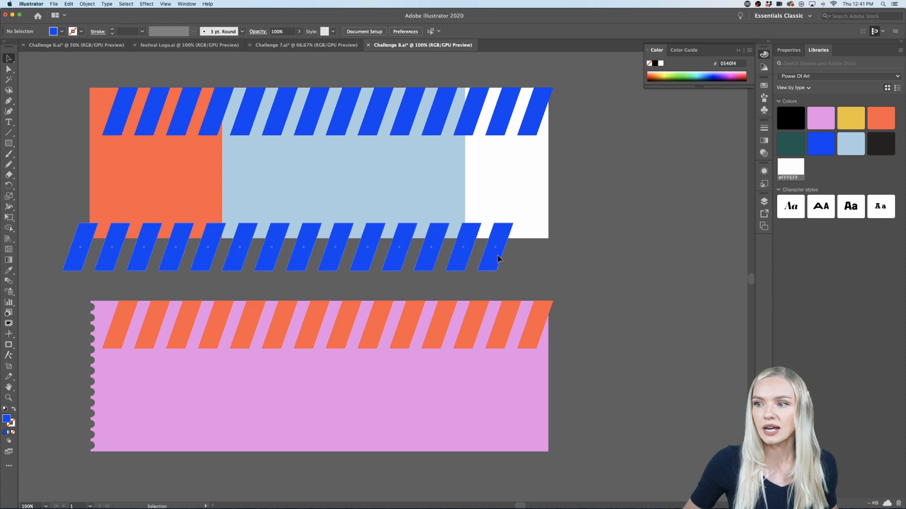
click(469, 245)
shift+click(204, 188)
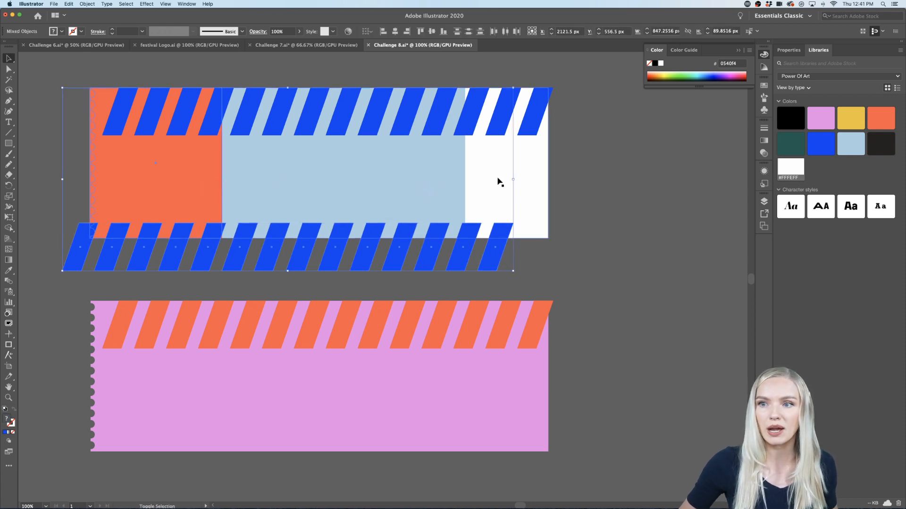
shift+click(497, 182)
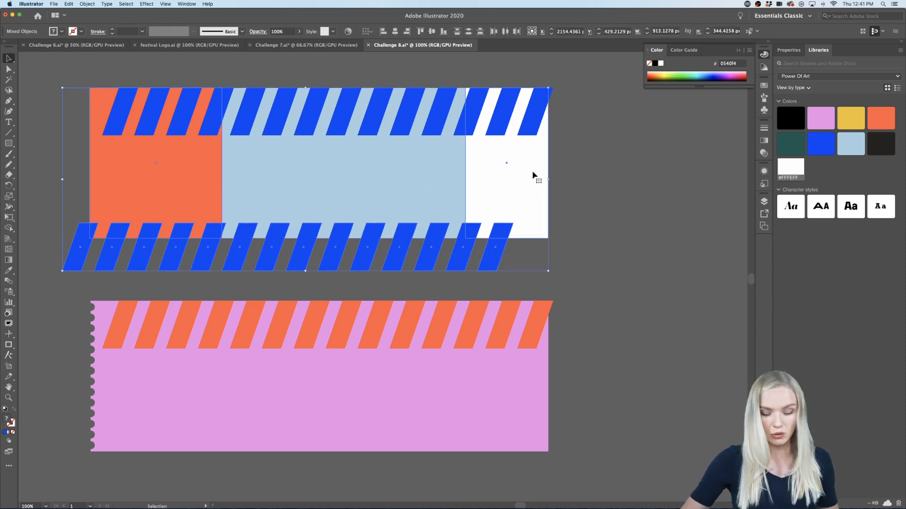
drag(529, 165, 537, 378)
scroll(584, 386, down, 2)
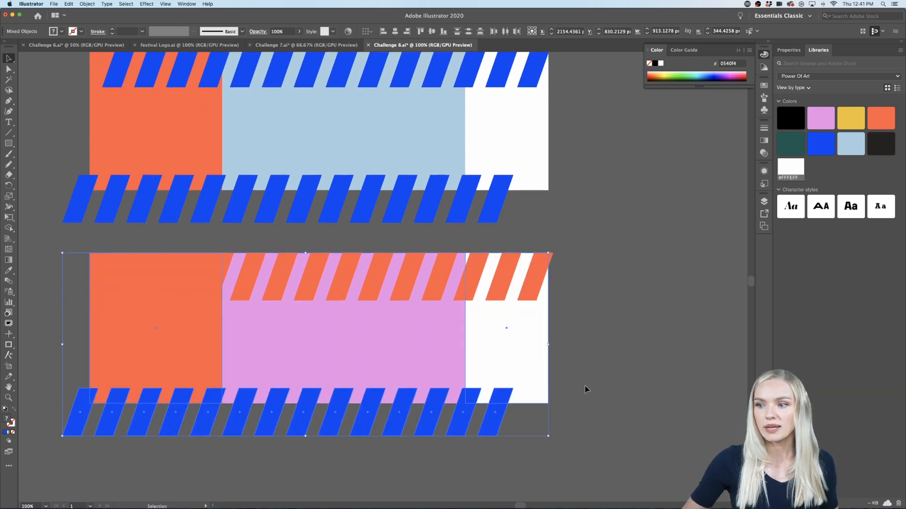
Step: Send the copied orange rectangle, white rectangle and blue stripes to the back, behind the orange stripes
right_click(509, 345)
mouse_move(557, 425)
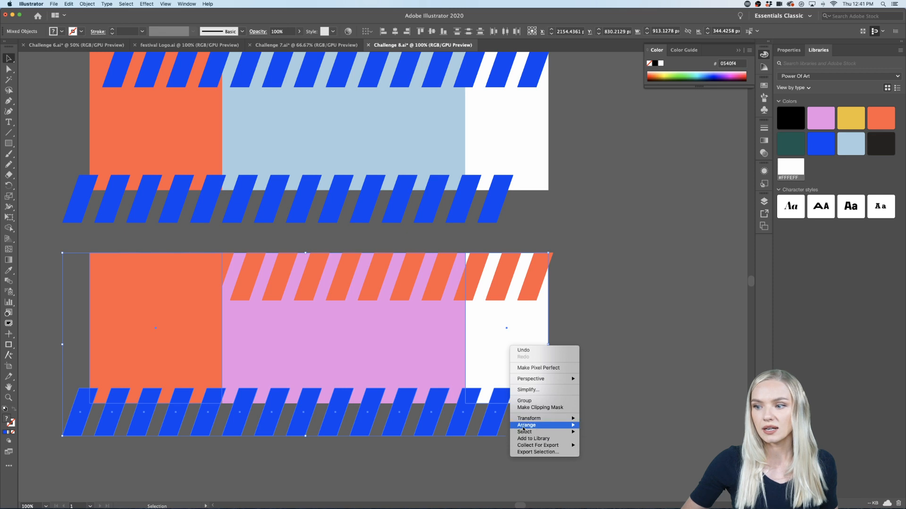
click(590, 449)
click(610, 398)
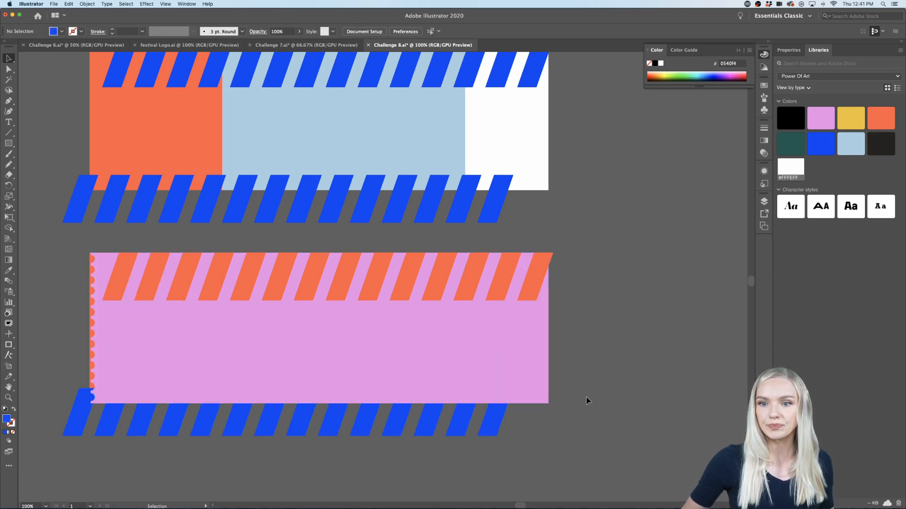
Step: Send the pink ticket to the back, behind the copied end panels and blue stripes
scroll(269, 374, up, 2)
scroll(269, 374, left, 2)
click(268, 375)
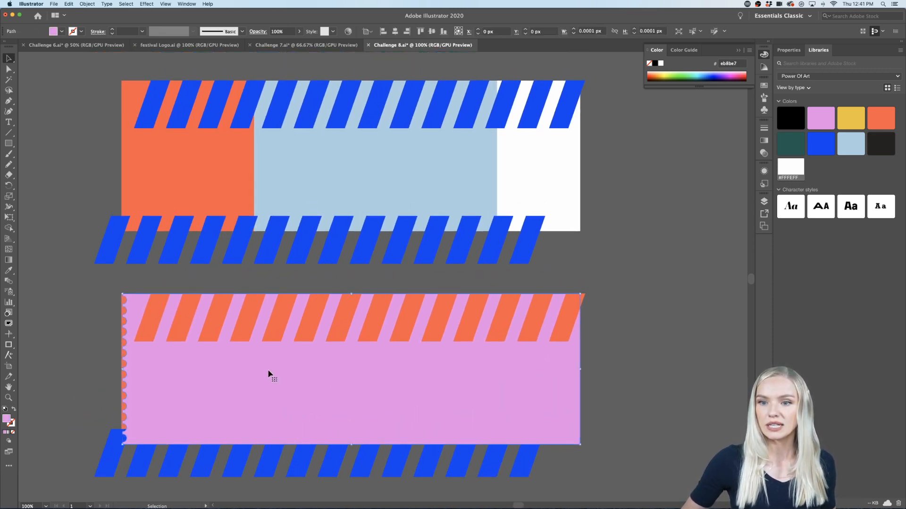
right_click(267, 371)
mouse_move(293, 479)
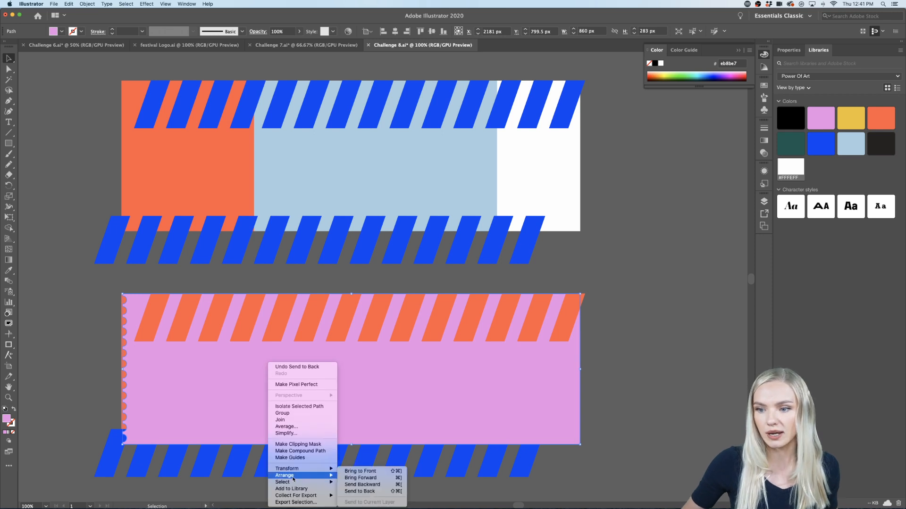
click(366, 492)
click(668, 388)
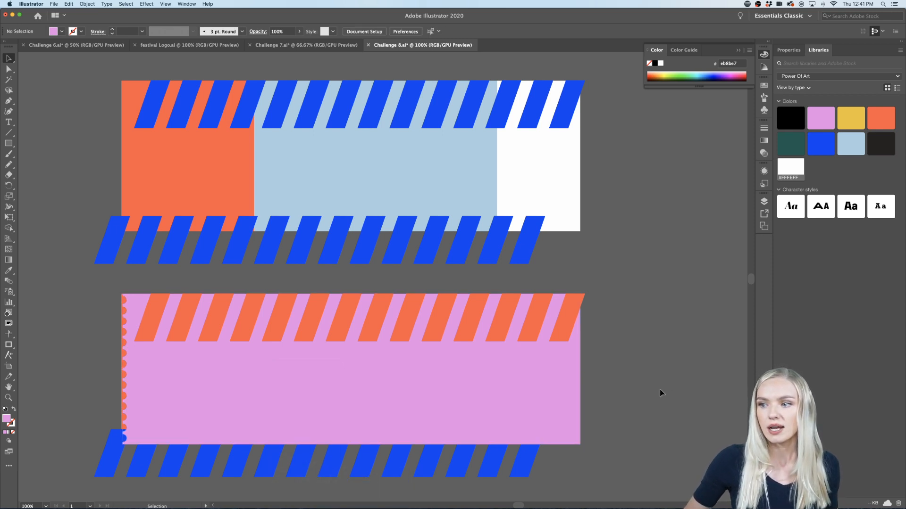
scroll(520, 355, down, 2)
scroll(520, 355, right, 2)
right_click(519, 357)
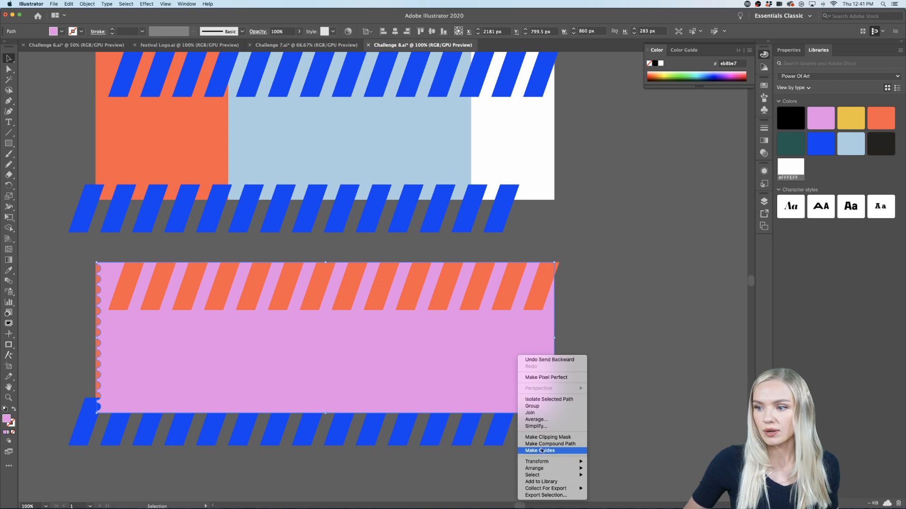
mouse_move(542, 469)
click(600, 488)
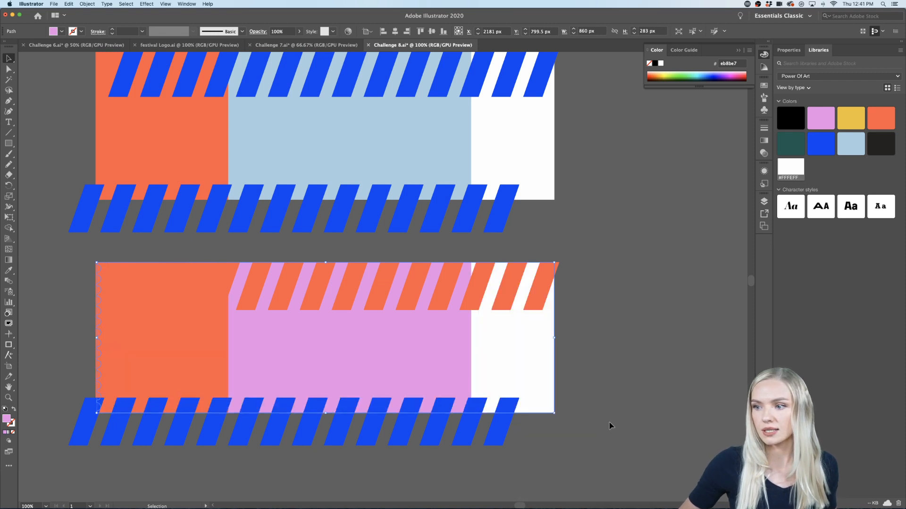
Step: Fill the orange end panel on the pink ticket with light blue #A9CFE2
click(183, 361)
scroll(182, 358, up, 2)
scroll(182, 358, left, 1)
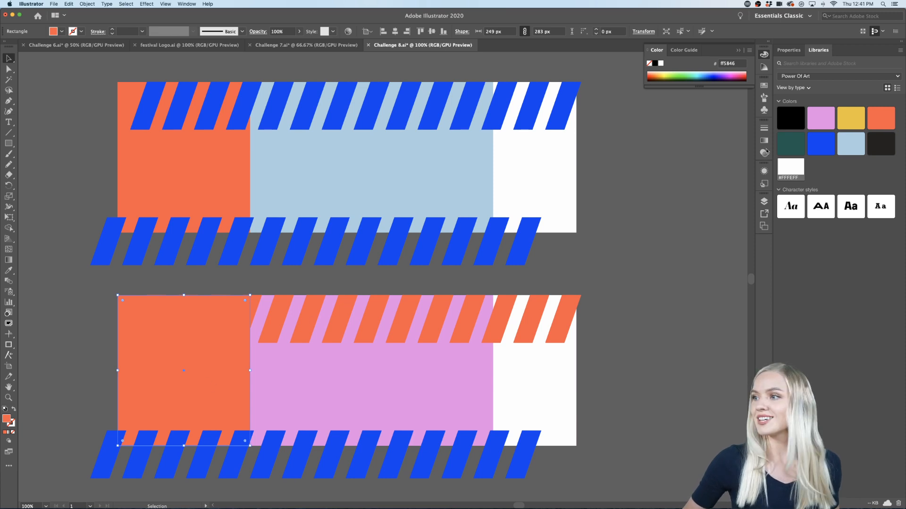
click(851, 143)
click(660, 346)
scroll(642, 351, down, 2)
scroll(642, 352, right, 2)
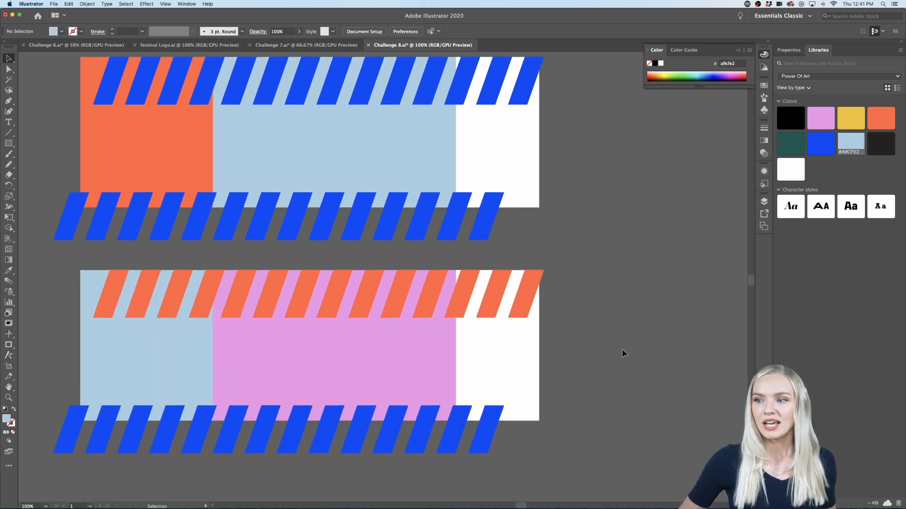
scroll(519, 364, up, 2)
scroll(520, 364, left, 2)
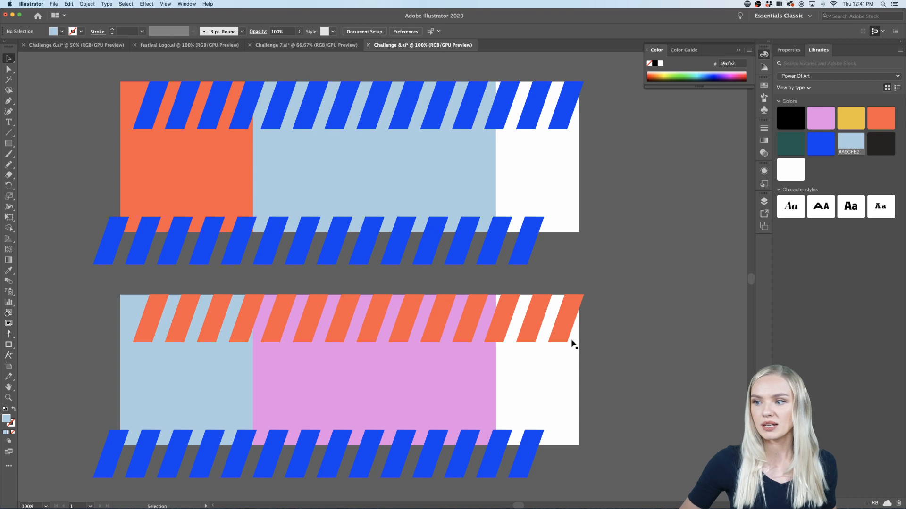
Step: Recolour the blue stripes along the pink ticket's lower edge to orange #FF5846
click(519, 475)
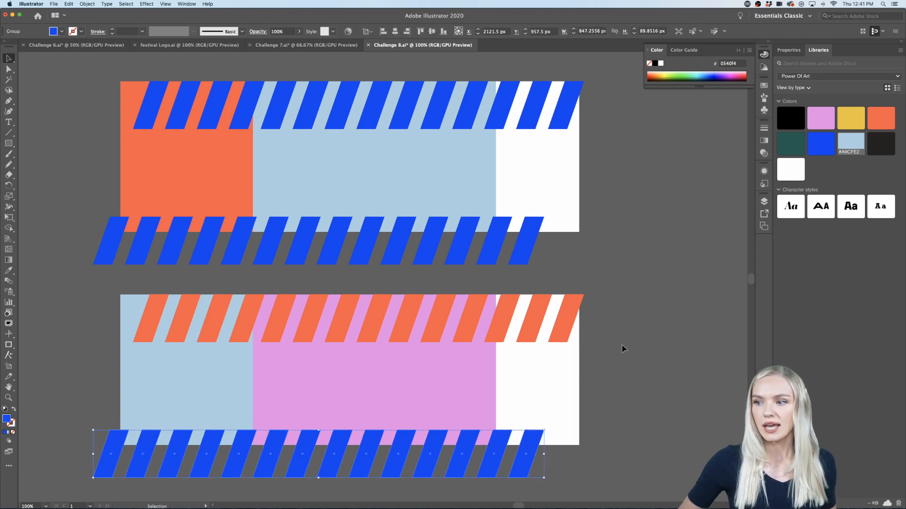
click(880, 119)
click(652, 379)
scroll(652, 380, right, 1)
scroll(652, 379, up, 1)
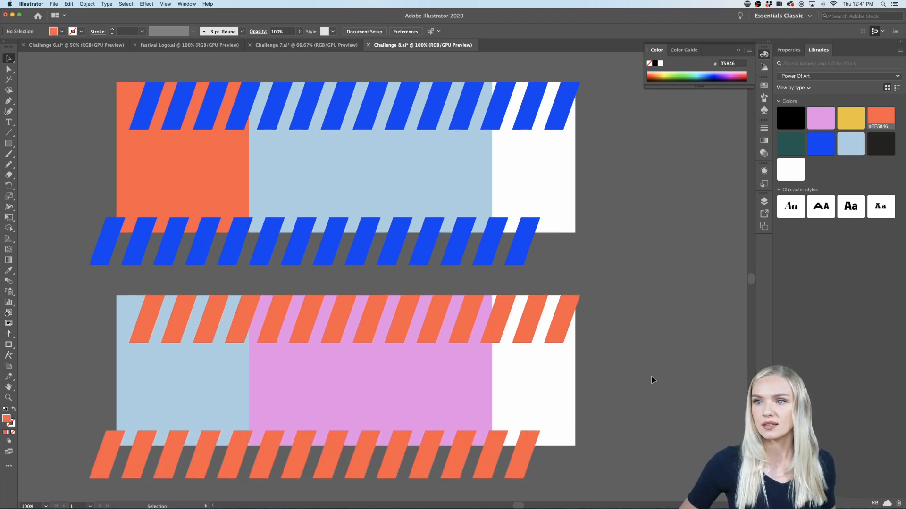
scroll(653, 380, left, 2)
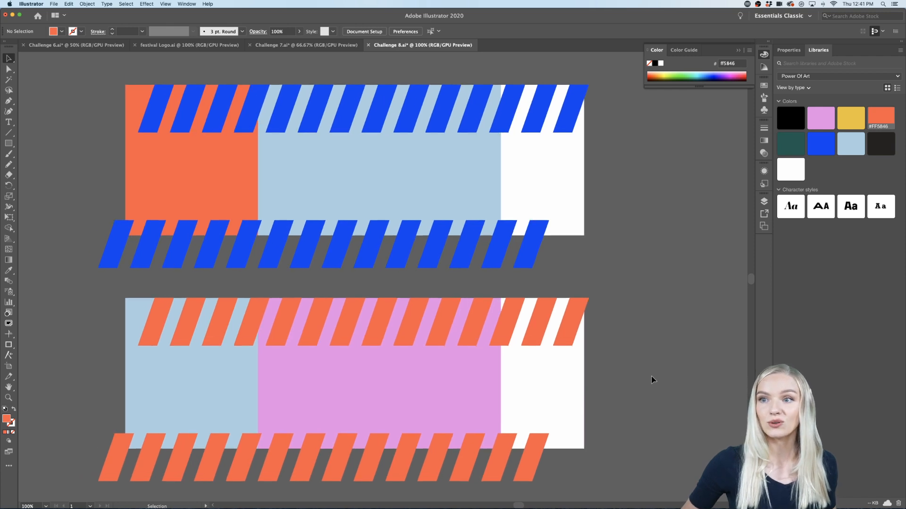
scroll(652, 380, up, 1)
scroll(651, 379, right, 1)
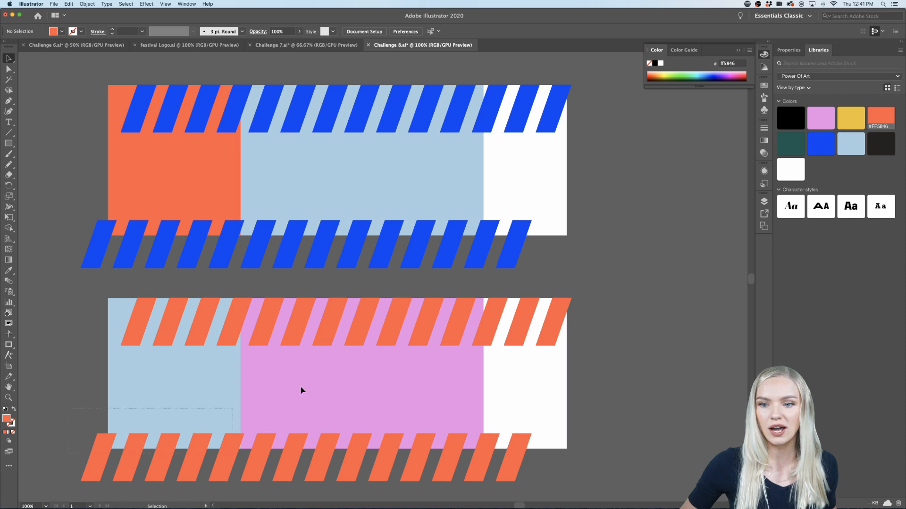
Step: Select the whole pink ticket with its panels and both stripe groups, and split the overlapping shapes with Pathfinder Divide
drag(582, 315, 585, 319)
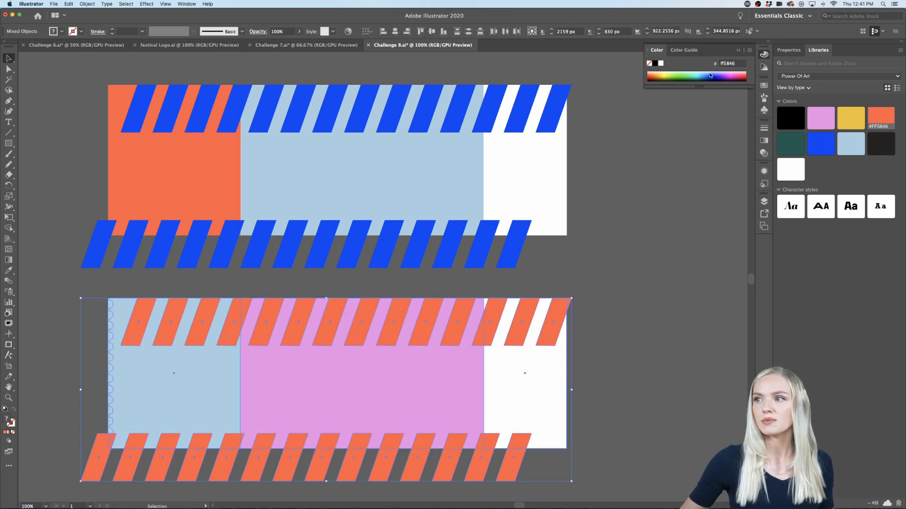
click(789, 50)
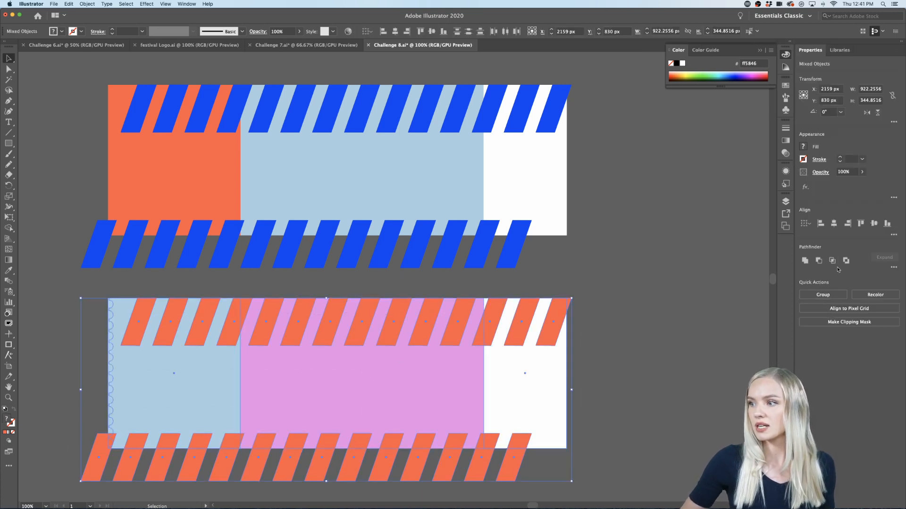
click(893, 267)
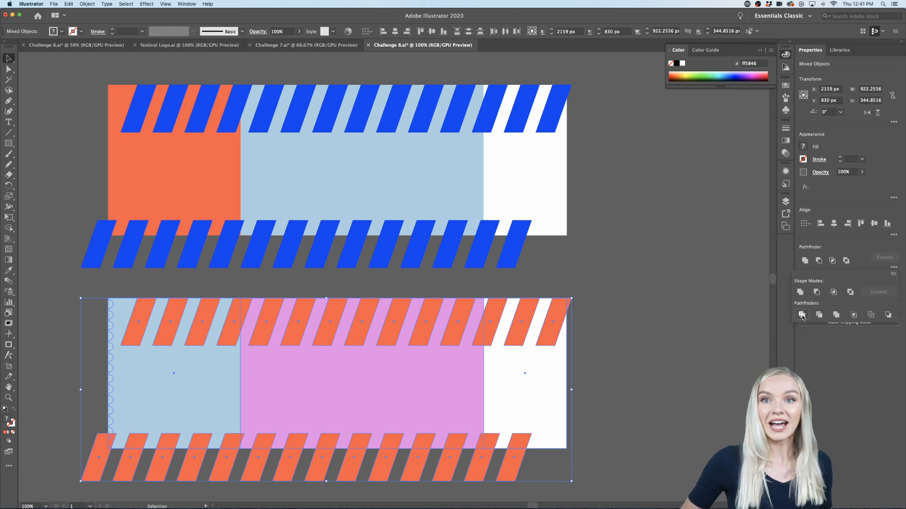
click(801, 315)
click(692, 373)
scroll(693, 372, down, 1)
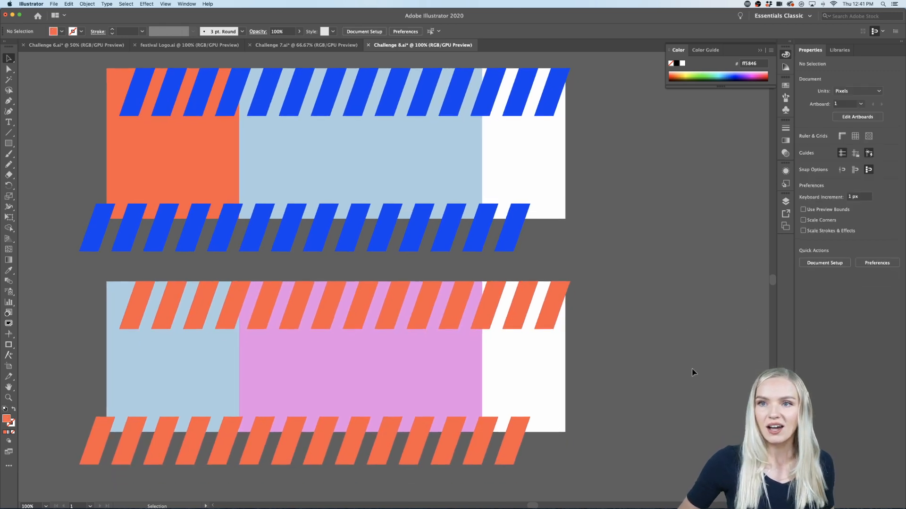
Step: Isolate the divided pink ticket group and delete the light blue sliver filling its perforated edge
scroll(692, 373, left, 1)
double_click(122, 353)
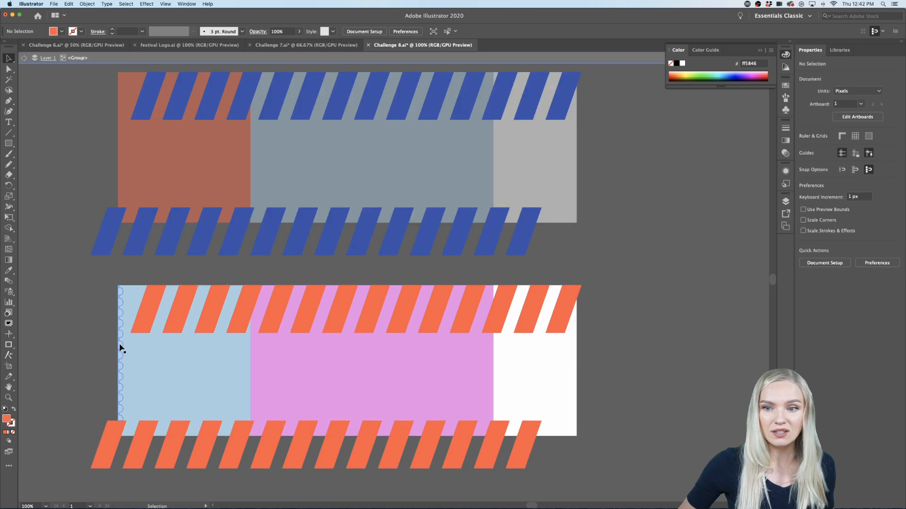
key(Delete)
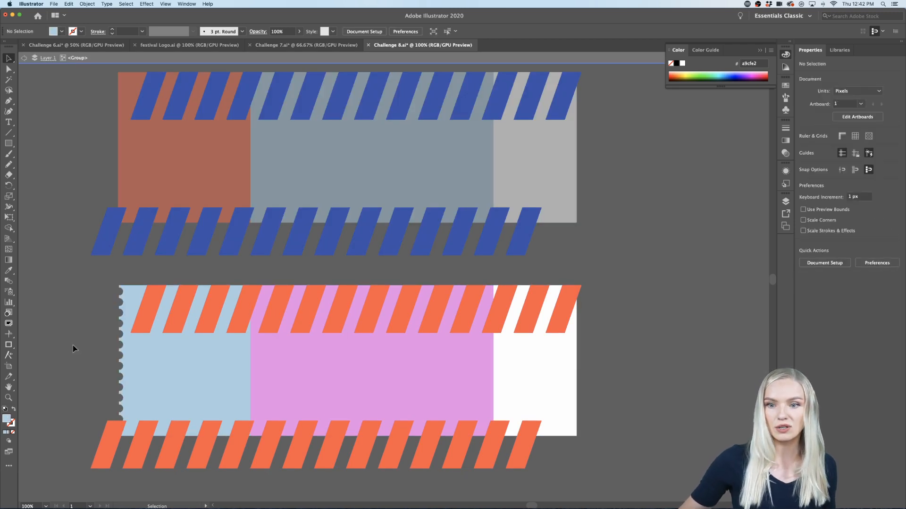
Step: Delete the orange stripe pieces hanging below the pink ticket's lower edge and the stripe sliver in its perforated edge
scroll(73, 345, down, 2)
click(108, 442)
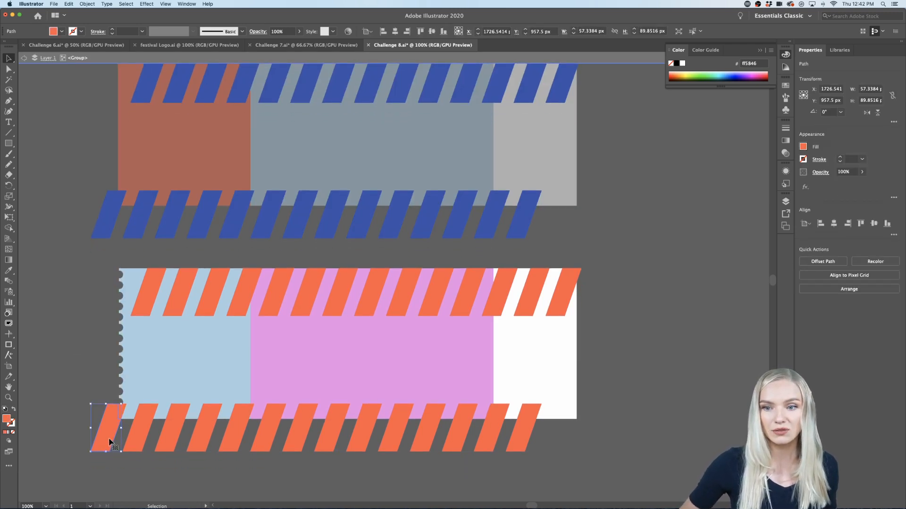
key(Delete)
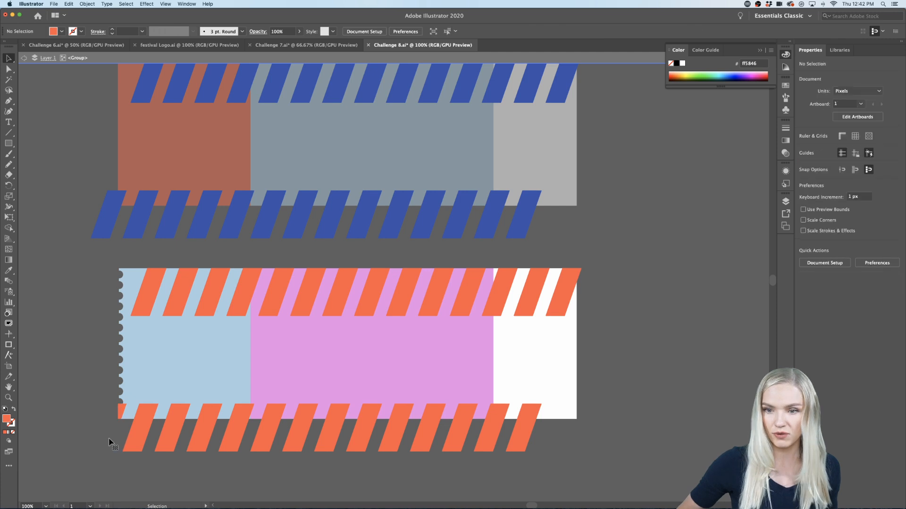
click(121, 413)
key(Delete)
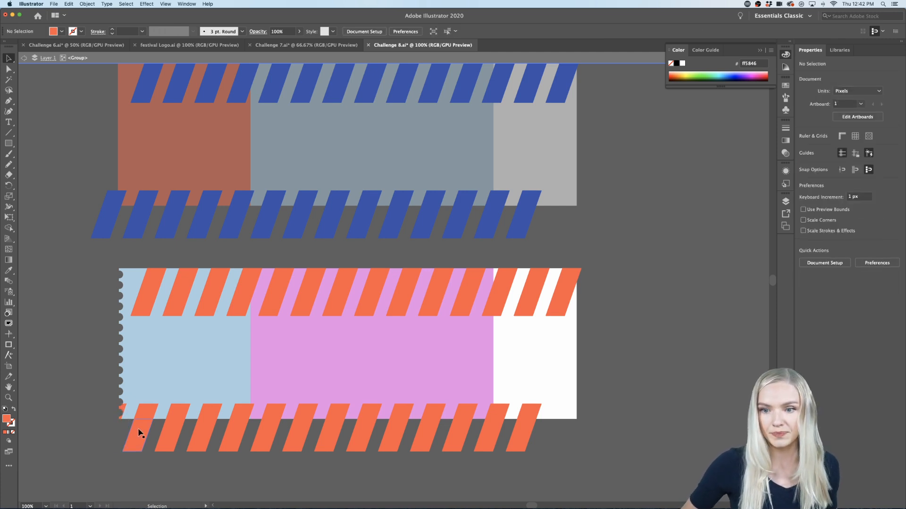
click(524, 441)
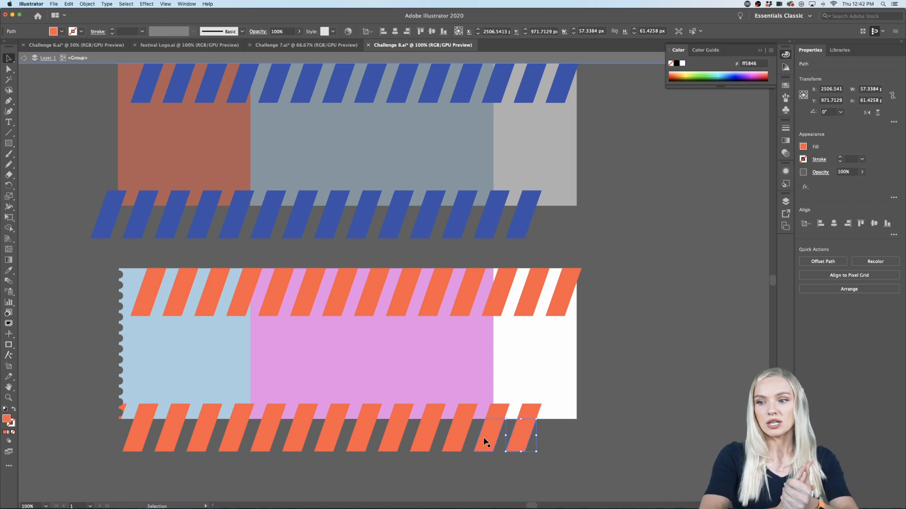
shift+click(122, 448)
key(Delete)
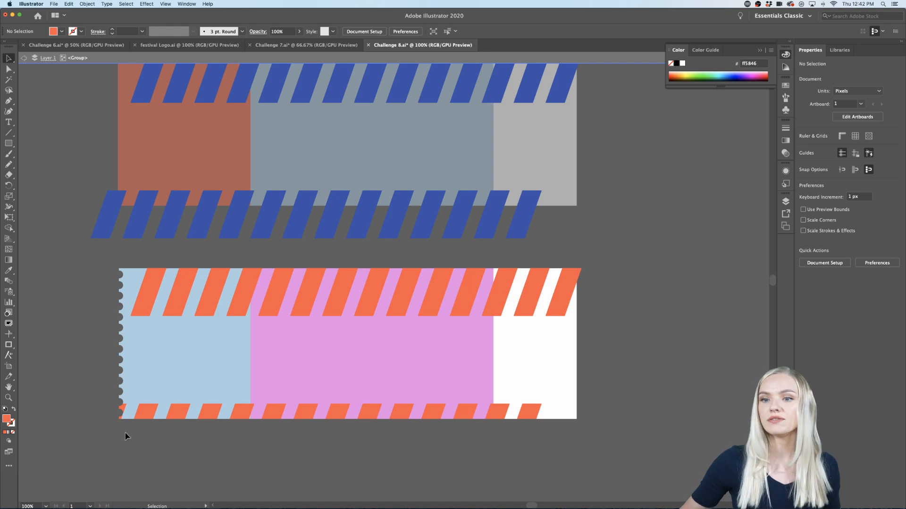
Step: Delete the orange stripe tip sticking out past the pink ticket's white end panel and leave group isolation
click(579, 272)
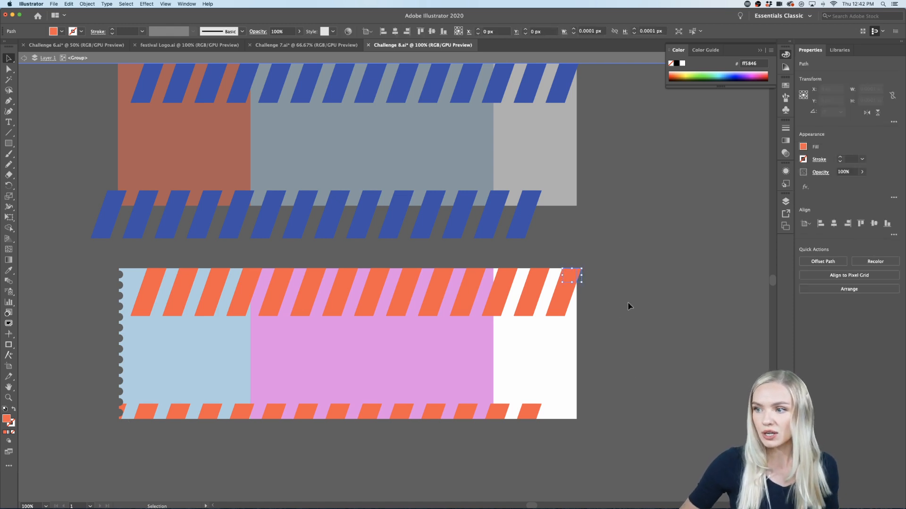
key(Delete)
scroll(629, 307, up, 4)
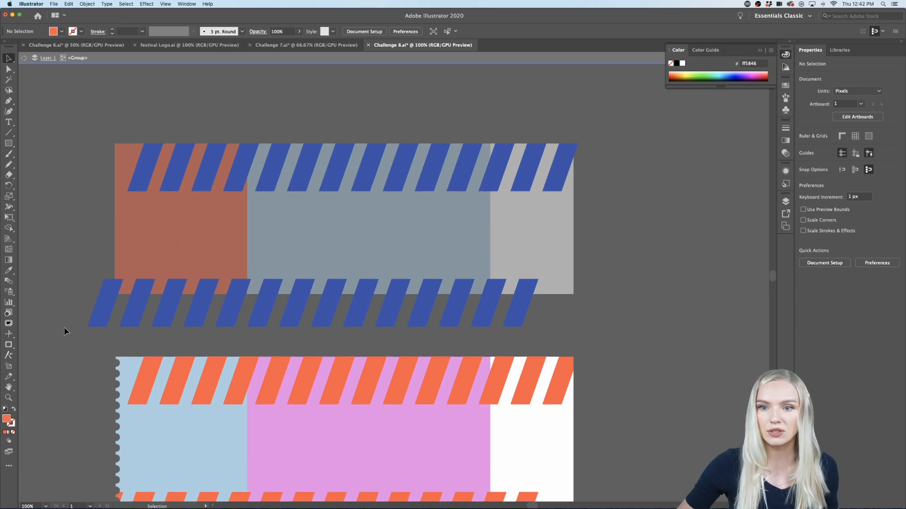
double_click(85, 222)
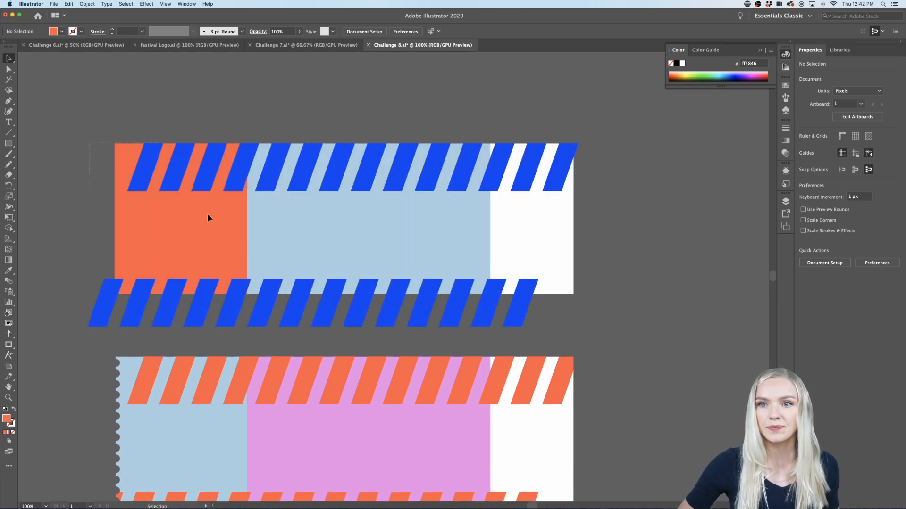
Step: Select the whole blue ticket with its panels and both stripe rows, and split the overlapping shapes with Pathfinder Divide
drag(608, 302, 607, 301)
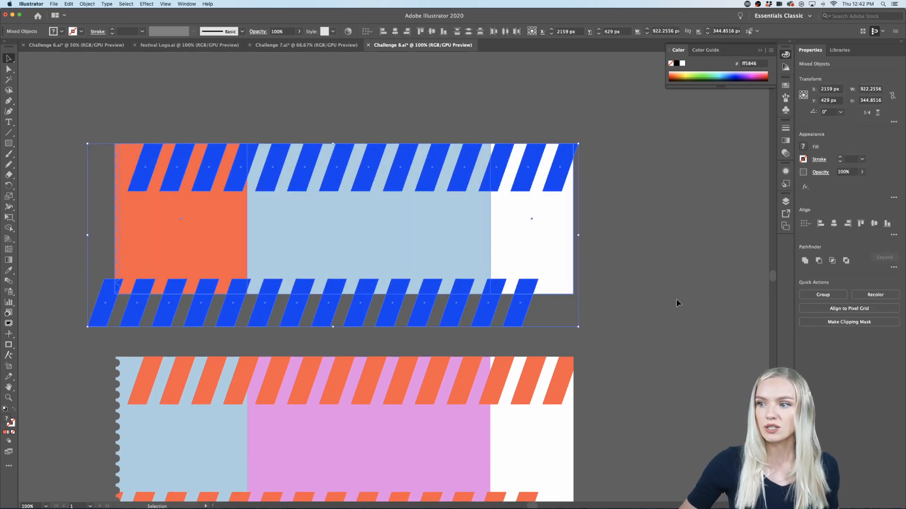
click(892, 267)
click(802, 315)
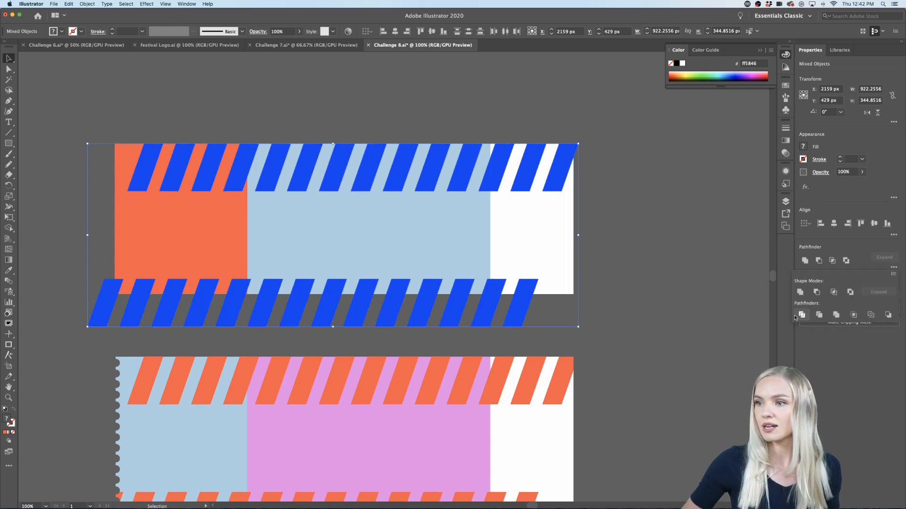
click(650, 336)
Step: Isolate the divided blue ticket group and delete all blue stripe pieces hanging below its lower edge
double_click(117, 302)
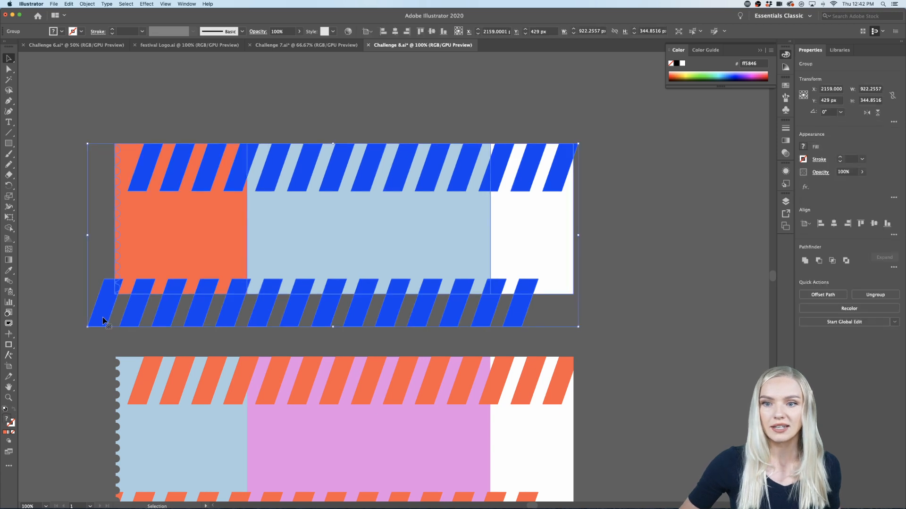
drag(532, 324, 533, 319)
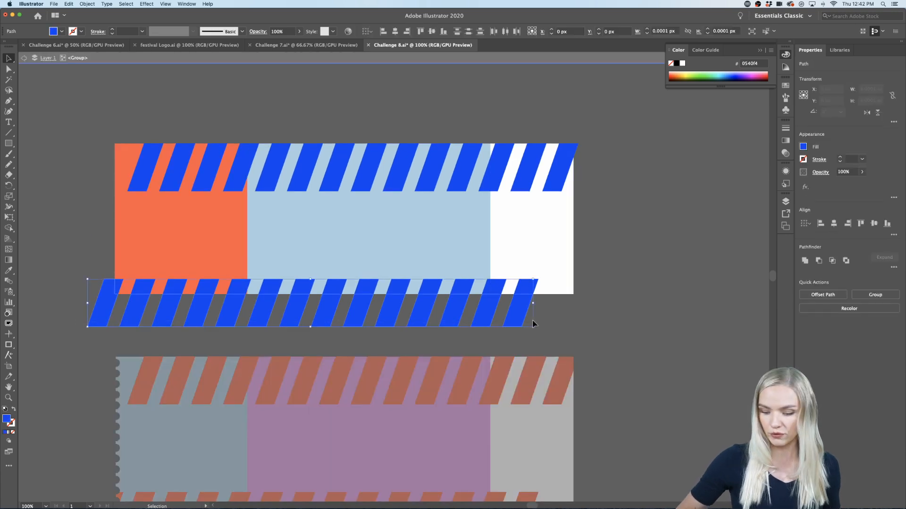
key(Delete)
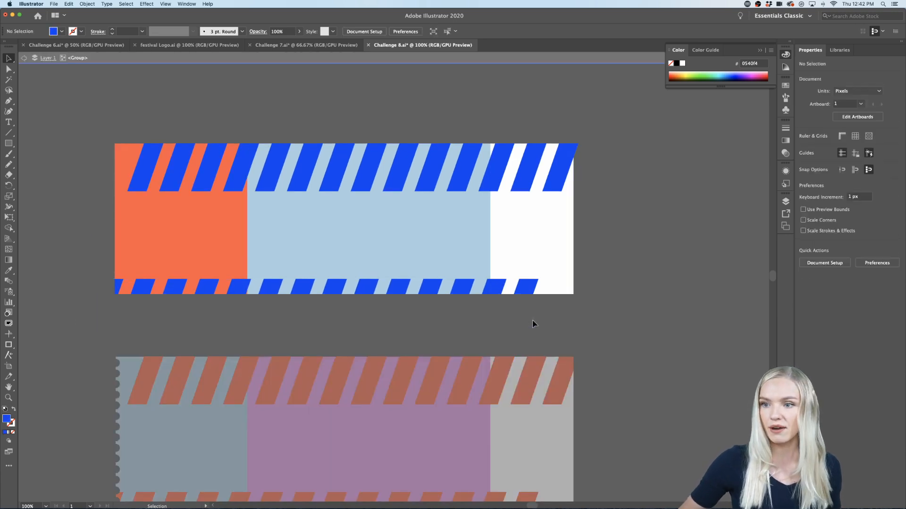
Step: Delete the orange and blue slivers filling the notches of the blue ticket's perforated edge
click(115, 194)
key(Delete)
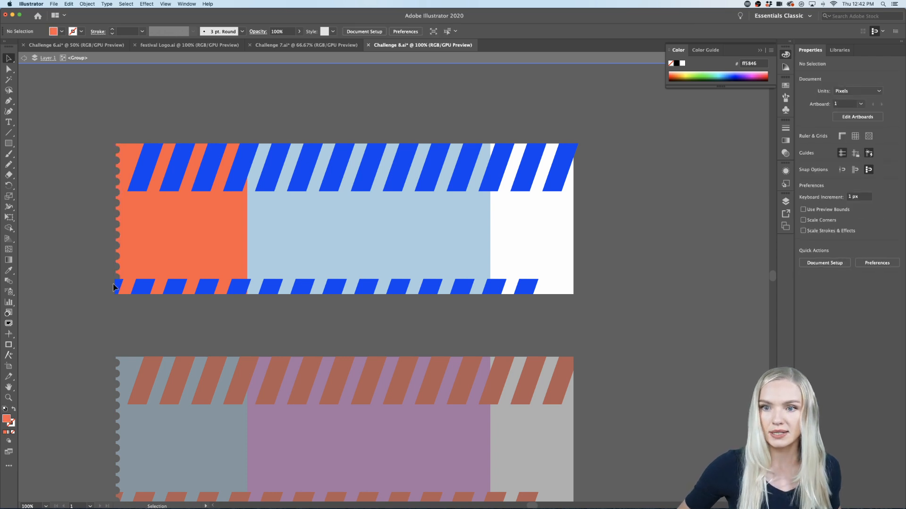
click(115, 282)
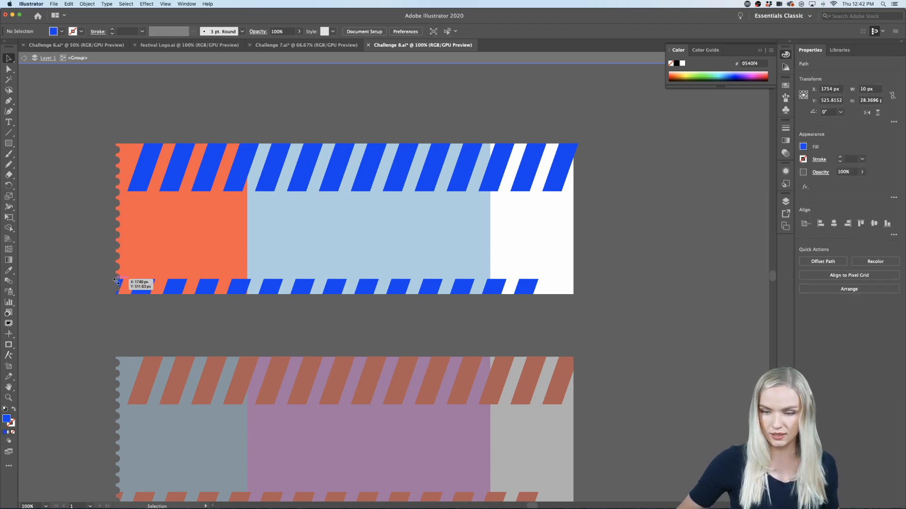
key(Delete)
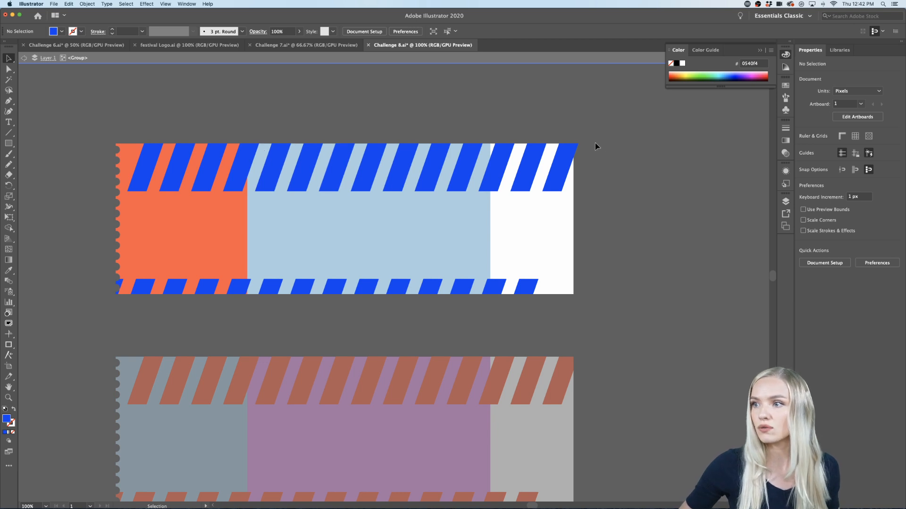
Step: Delete the blue stripe tip sticking out past the blue ticket's white end panel and leave group isolation
click(575, 147)
key(Delete)
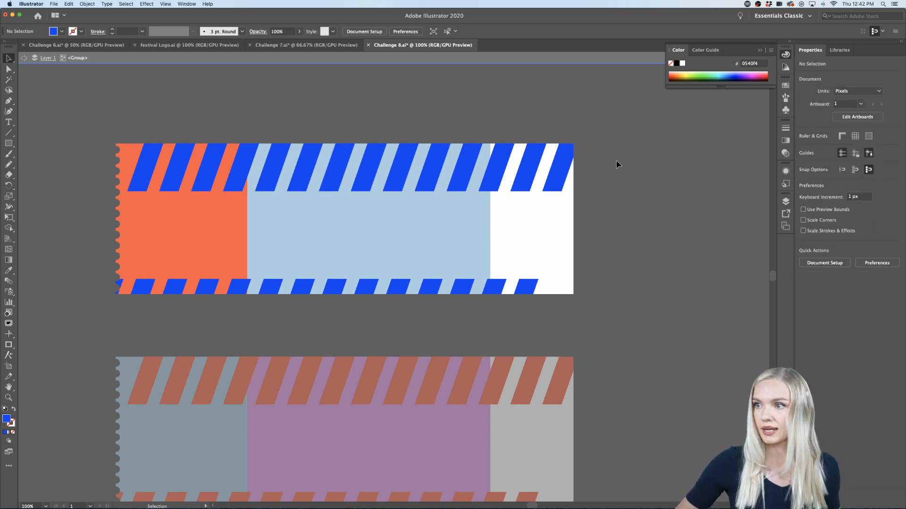
drag(616, 161, 589, 181)
double_click(602, 192)
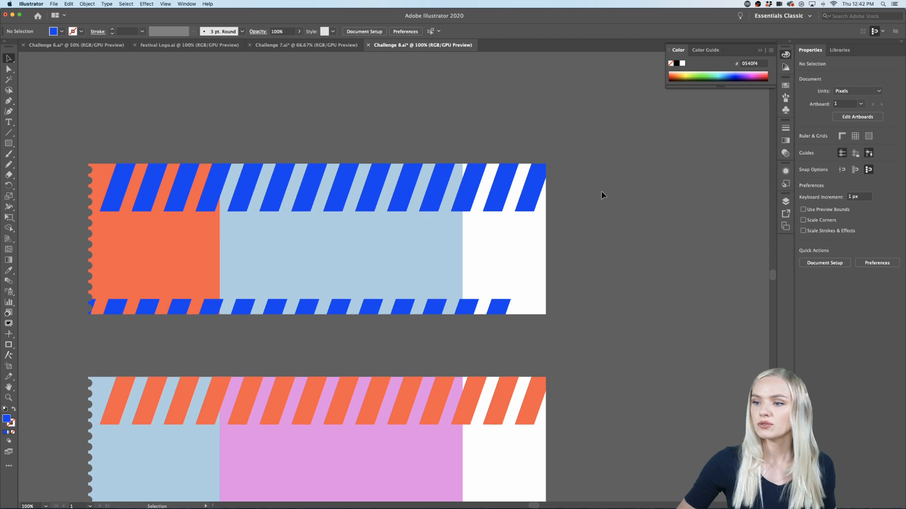
Step: Recolour the blue ticket's upper and lower stripe pieces over the white end panel, trying yellow and settling on light blue #A9CFE2
scroll(602, 195, down, 3)
key(super+minus)
scroll(601, 195, up, 1)
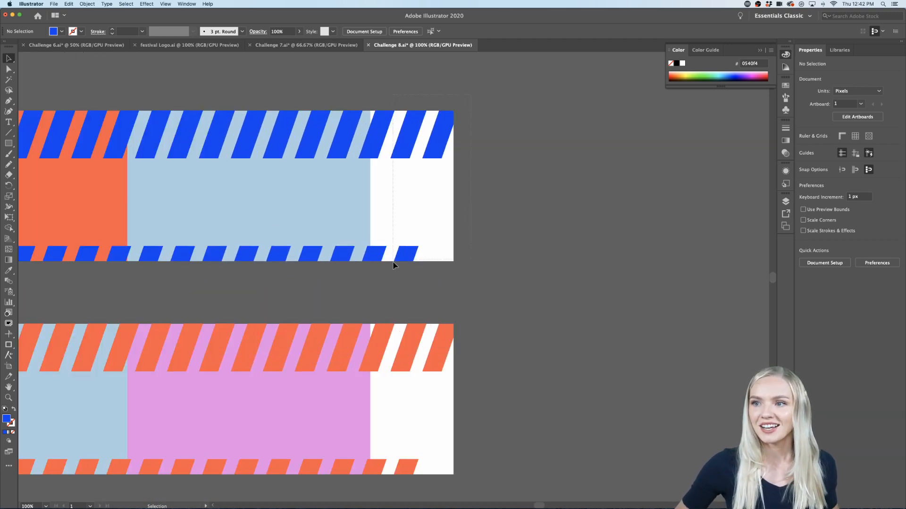
click(380, 271)
double_click(421, 144)
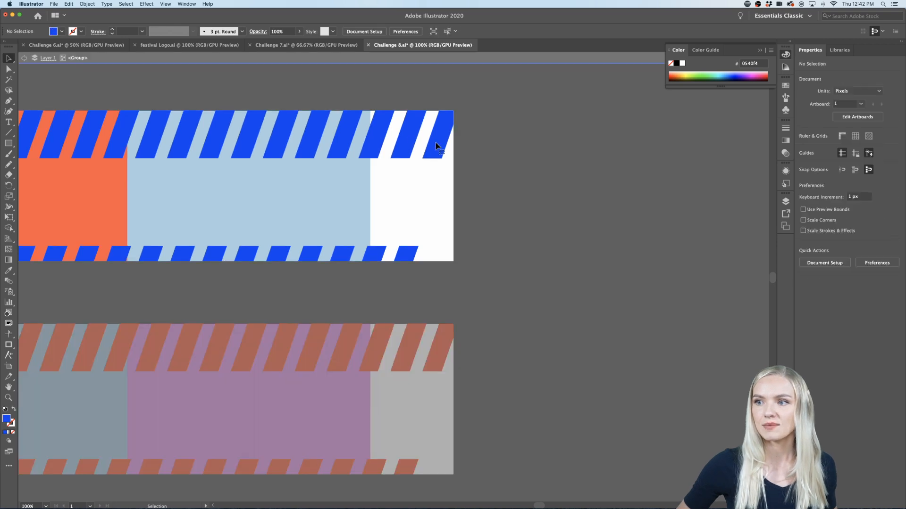
shift+click(406, 142)
shift+click(375, 137)
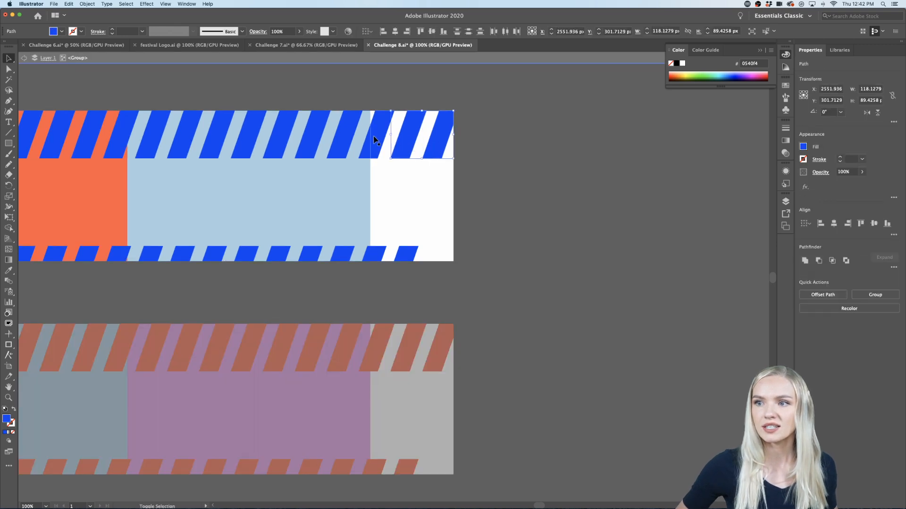
shift+click(381, 256)
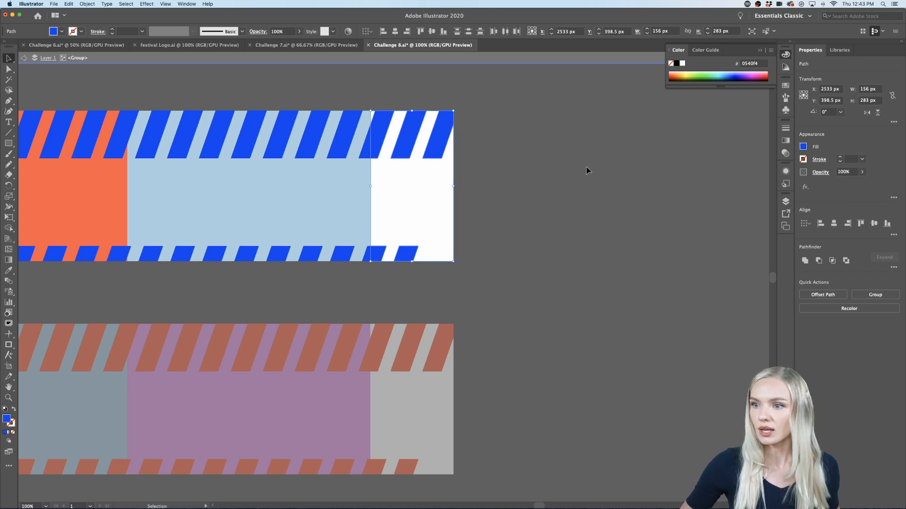
click(839, 50)
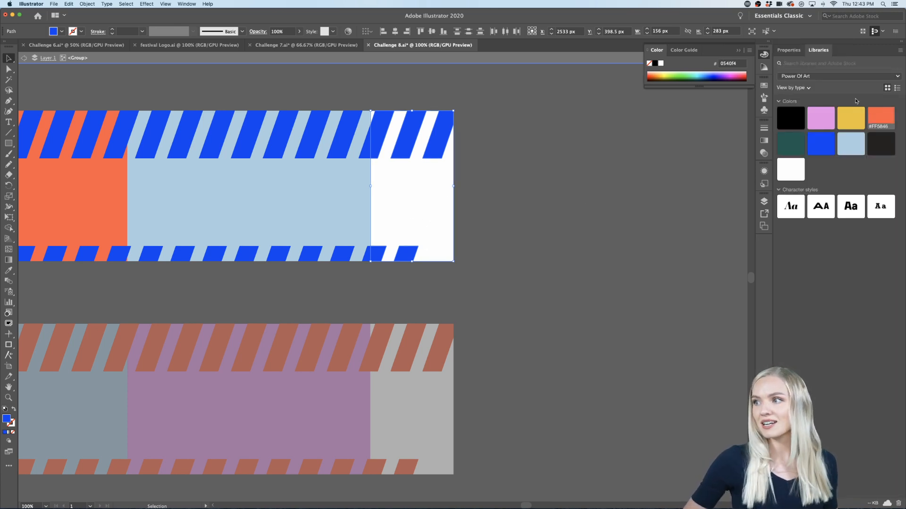
click(852, 117)
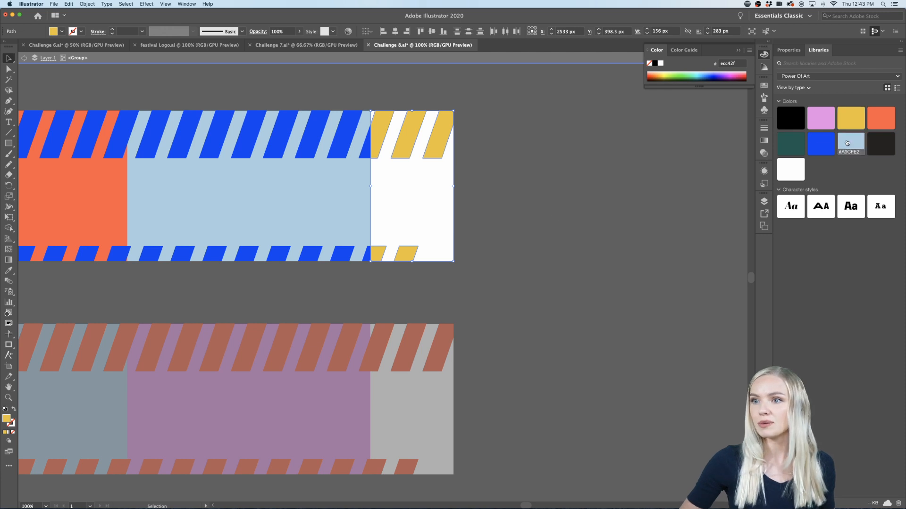
double_click(622, 200)
Step: Isolate the pink ticket group and recolour the orange stripe pieces over its white end panel to pink #EB8BE7
scroll(622, 201, left, 5)
scroll(621, 201, down, 1)
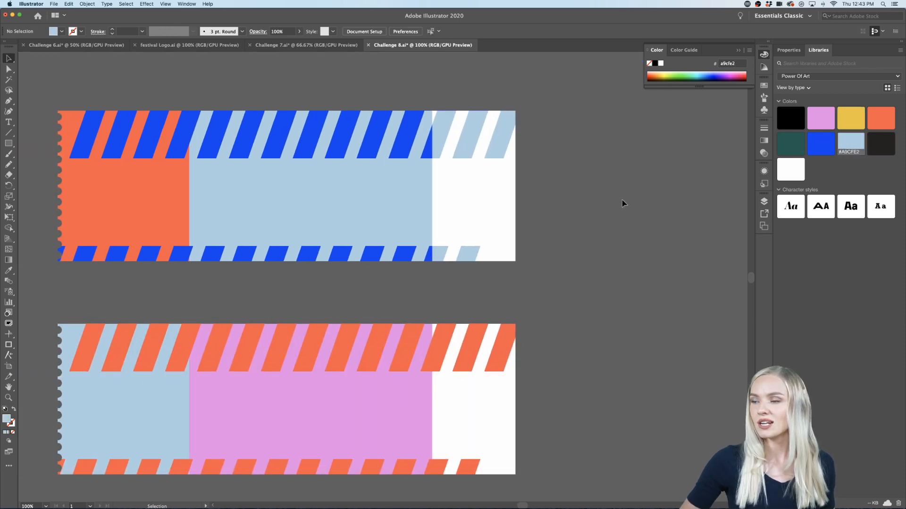
double_click(565, 325)
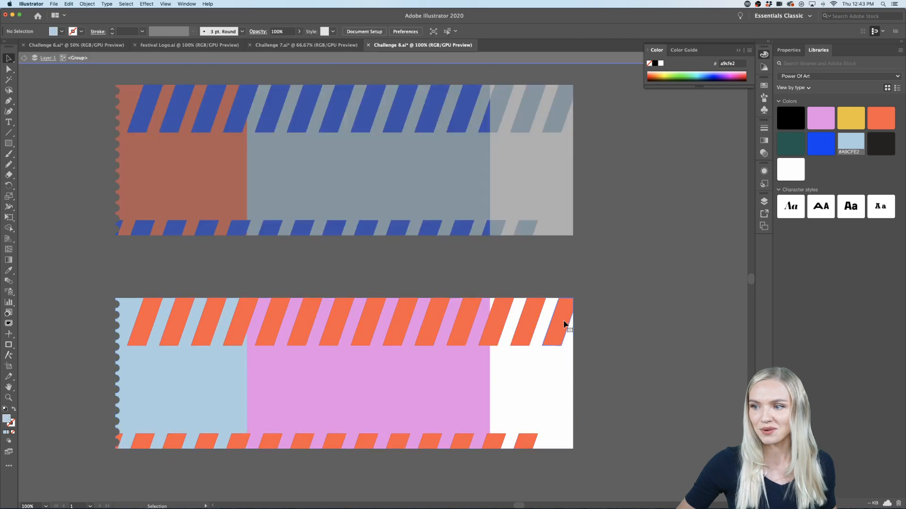
click(565, 325)
shift+click(533, 323)
shift+click(497, 316)
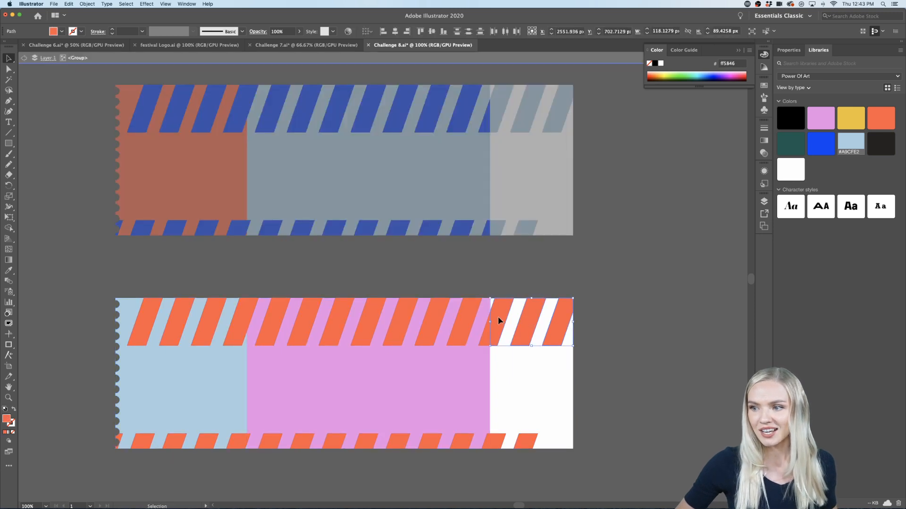
shift+click(495, 442)
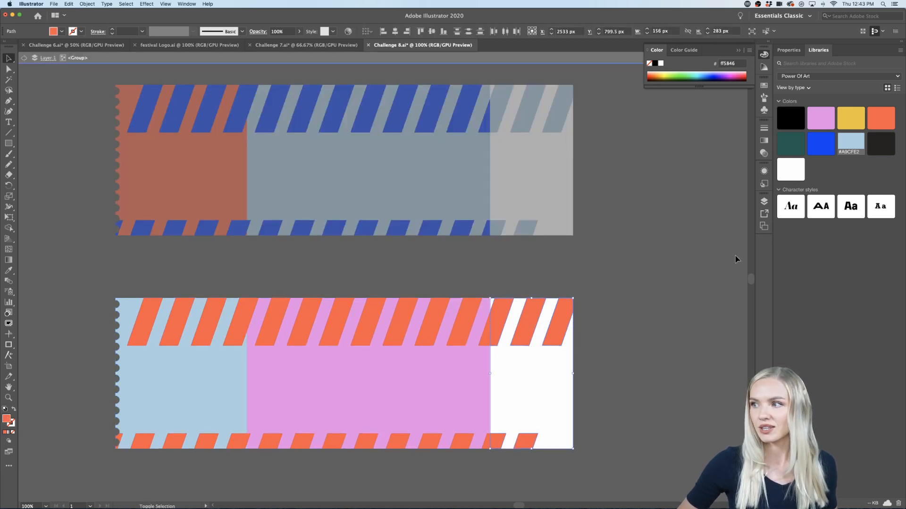
click(827, 117)
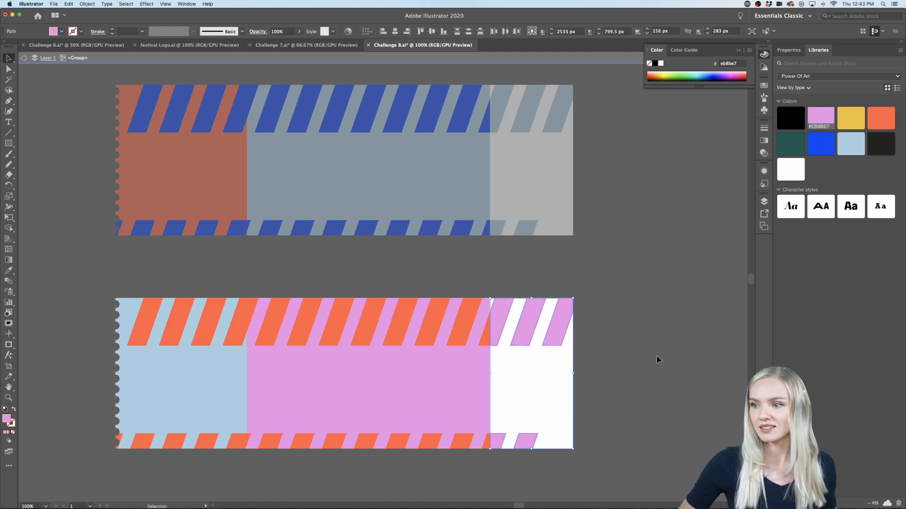
double_click(655, 355)
Step: Examine both trimmed tickets as a whole and up close, including their striped borders and perforated edges
key(super+minus)
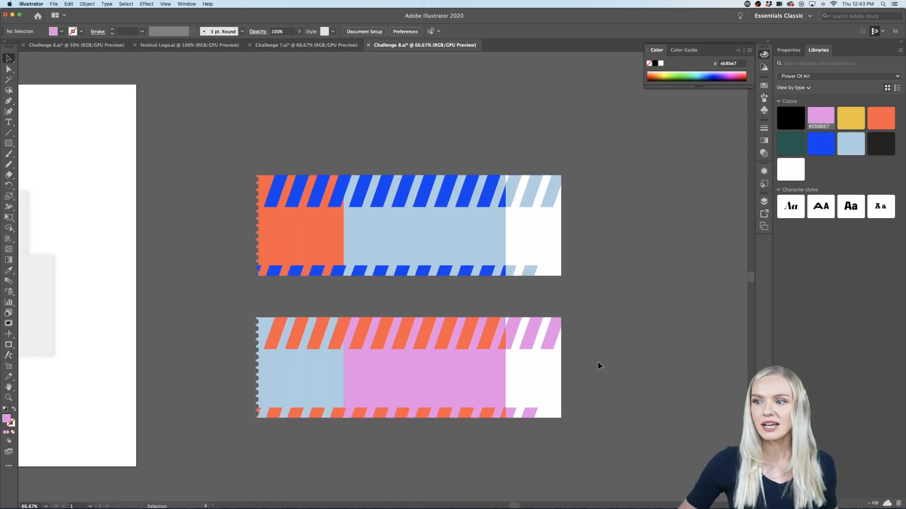
key(super+plus)
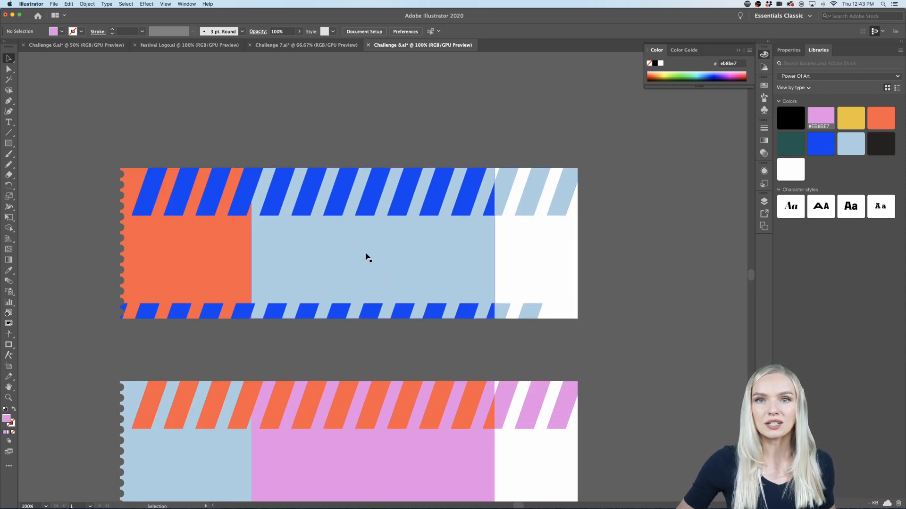
scroll(342, 245, down, 3)
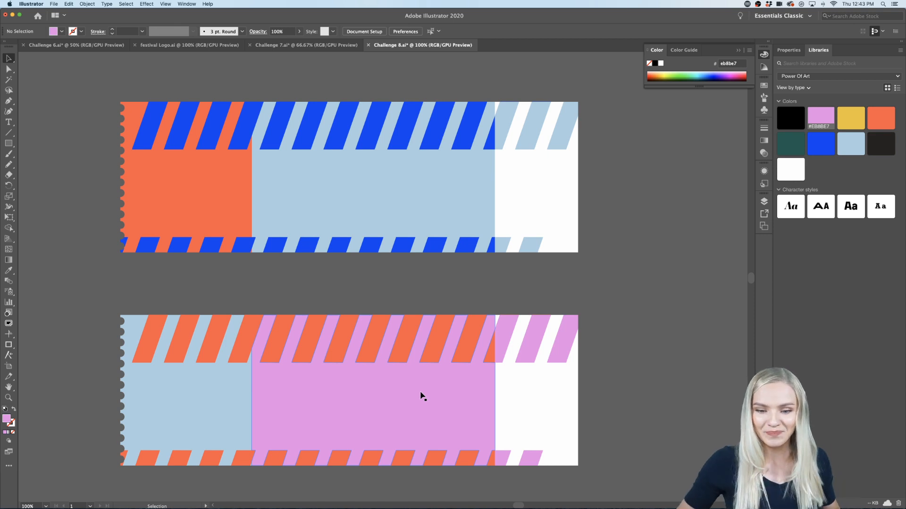
scroll(596, 376, down, 1)
scroll(596, 376, left, 1)
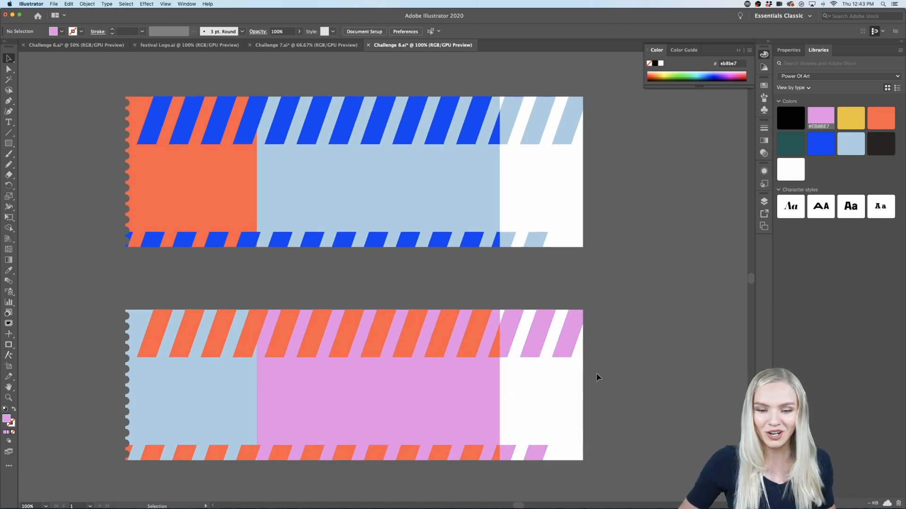
scroll(597, 377, left, 3)
scroll(597, 376, up, 1)
scroll(597, 376, right, 3)
scroll(597, 377, down, 1)
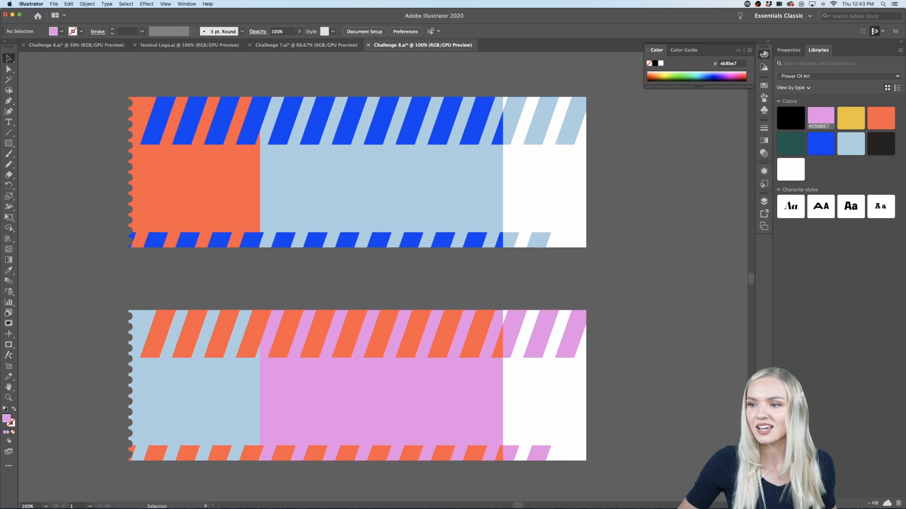
scroll(176, 323, up, 3)
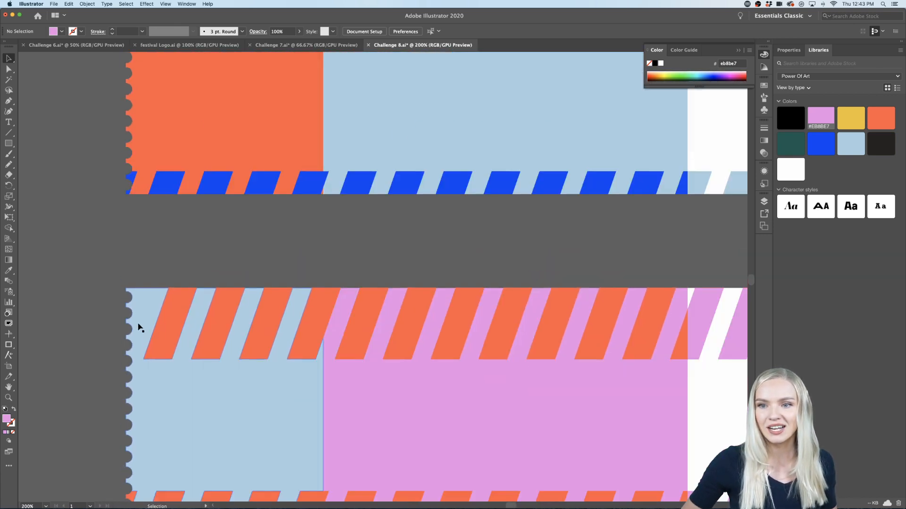
Step: Draw a flat pink ellipse of 91 × 27 px on the empty canvas to the right of the blue ticket
scroll(140, 327, down, 1)
scroll(138, 324, down, 3)
scroll(140, 326, up, 2)
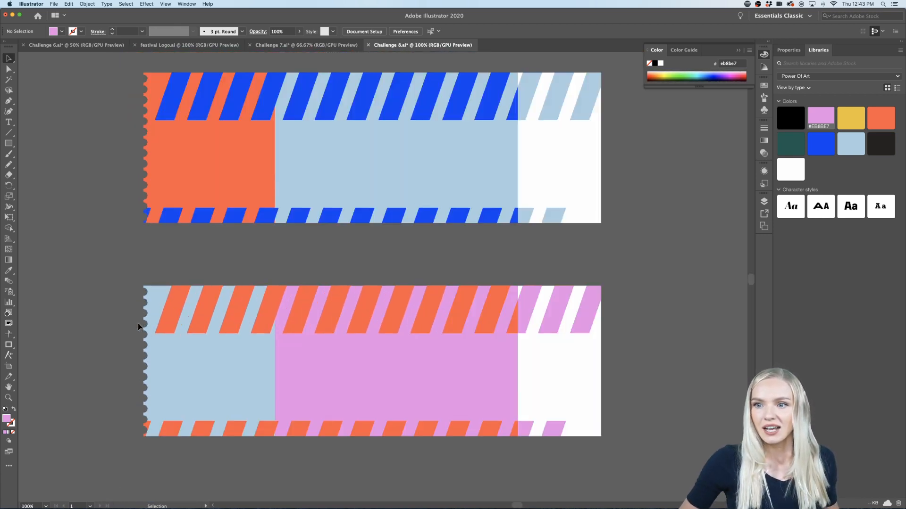
scroll(469, 353, right, 2)
scroll(469, 354, up, 1)
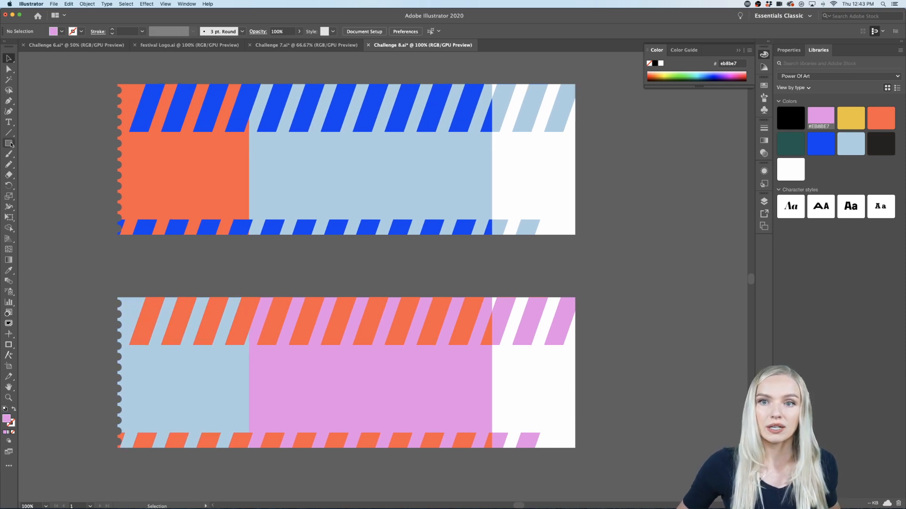
drag(11, 144, 45, 165)
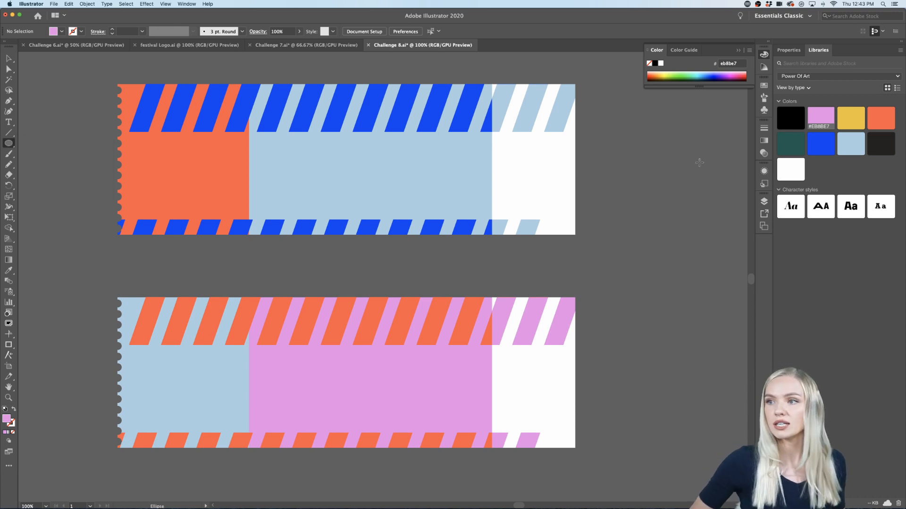
drag(688, 154, 637, 169)
scroll(638, 169, right, 5)
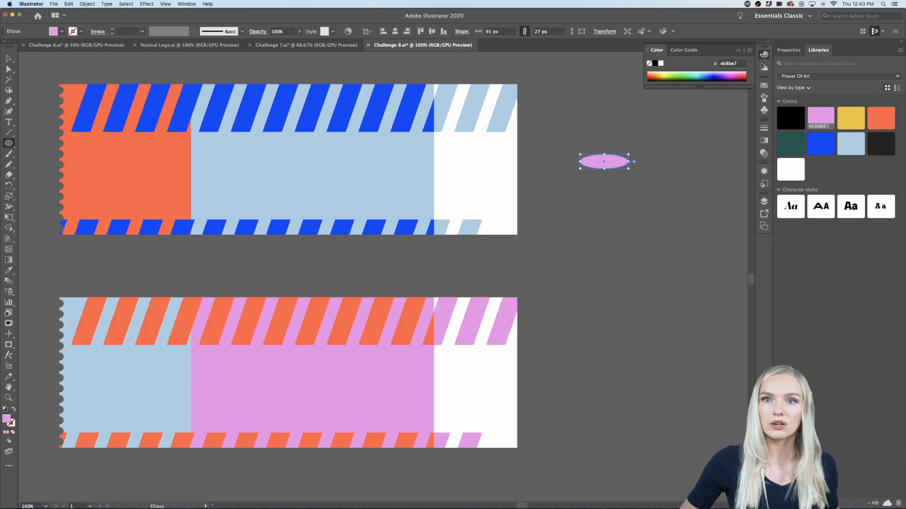
Step: Copy the ellipse beside itself and repeat the pair downward at even spacing to make two columns of six ellipses
click(12, 59)
drag(611, 164, 558, 166)
shift+click(585, 166)
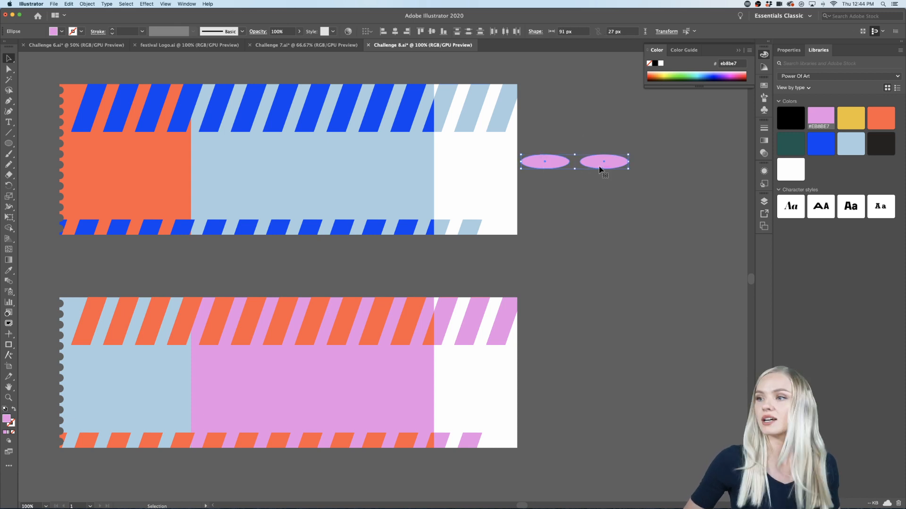
drag(599, 167, 601, 187)
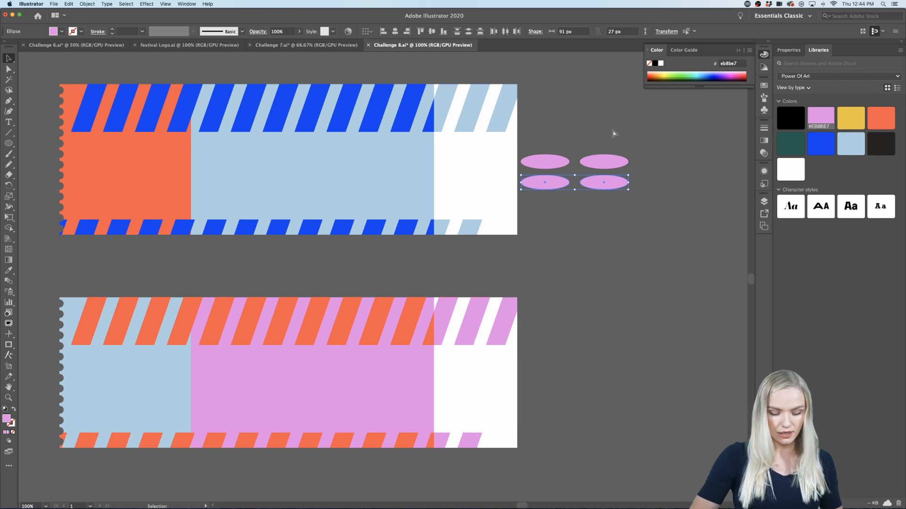
key(super+d)
key(super+d)
key(super+d)
key(super+d)
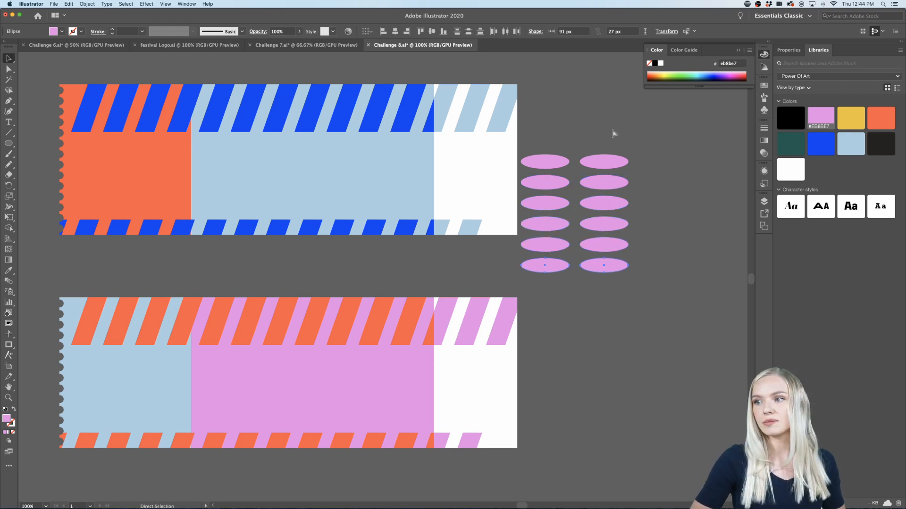
Step: Select the right-hand column of six ellipses and adjust its horizontal gap to the left-hand column
drag(573, 303, 574, 304)
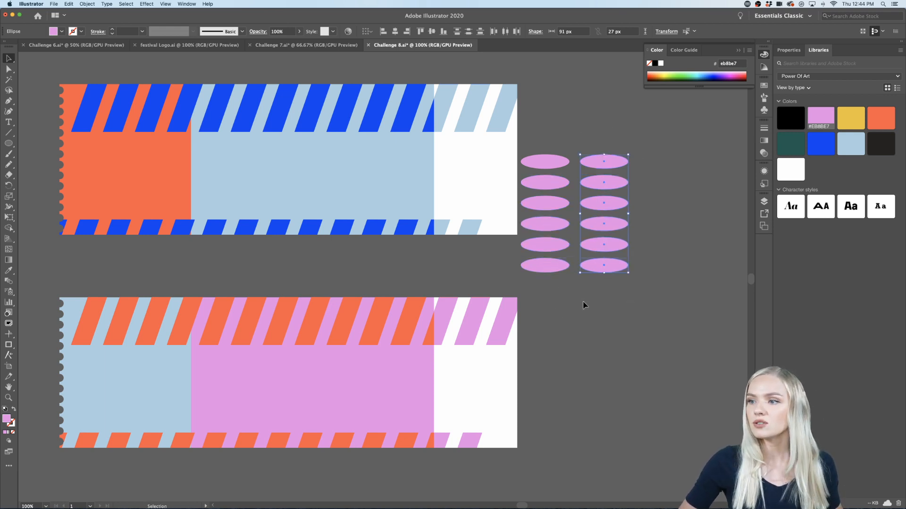
mouse_move(612, 183)
mouse_down()
mouse_move(627, 200)
mouse_move(668, 184)
mouse_move(687, 188)
mouse_move(542, 187)
mouse_move(660, 202)
mouse_move(601, 198)
mouse_move(623, 262)
mouse_move(622, 315)
mouse_move(620, 170)
mouse_move(725, 185)
mouse_move(638, 195)
mouse_move(626, 186)
mouse_up()
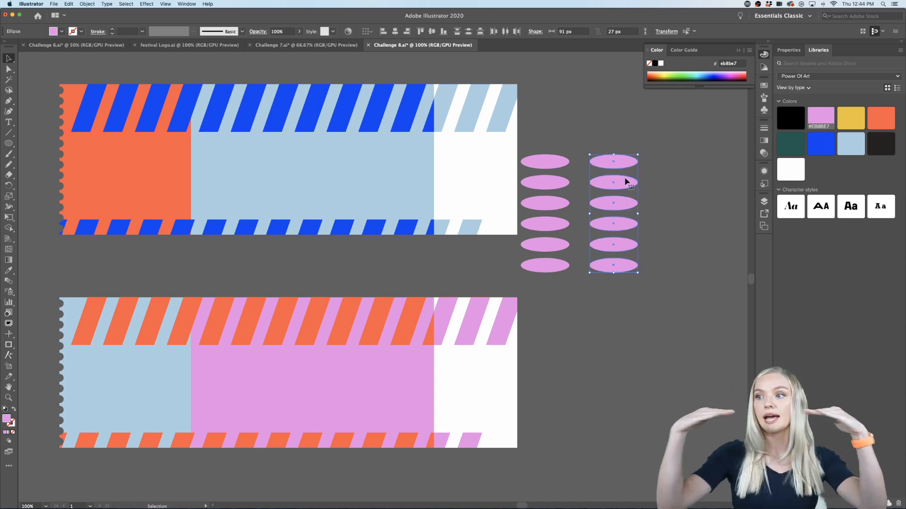
drag(625, 181, 609, 165)
click(661, 187)
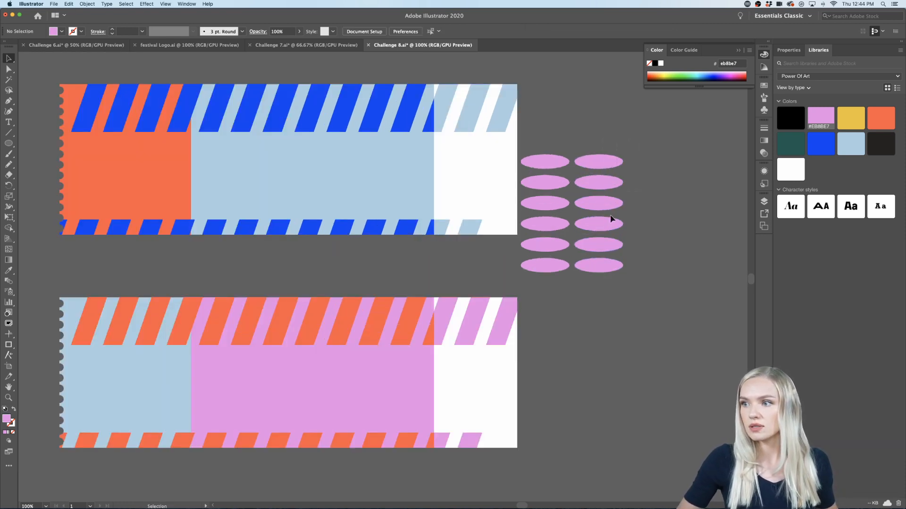
click(599, 269)
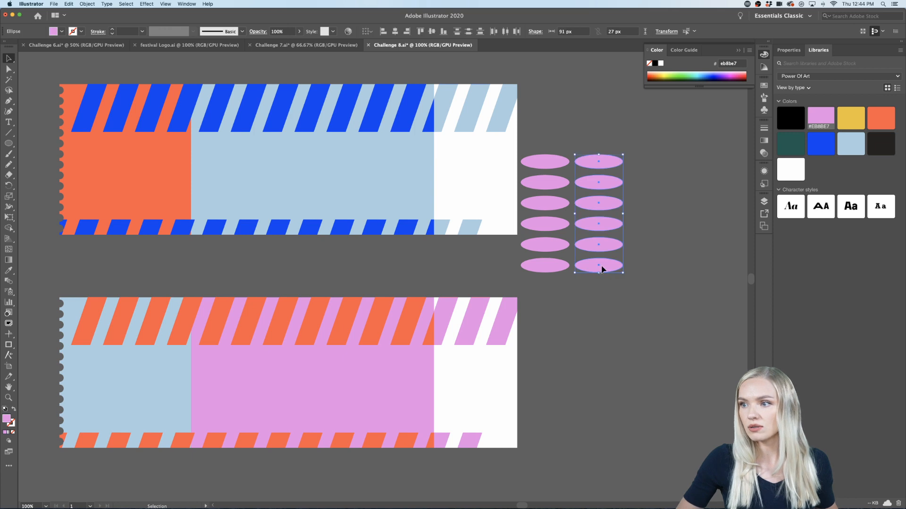
drag(602, 269, 536, 296)
click(661, 253)
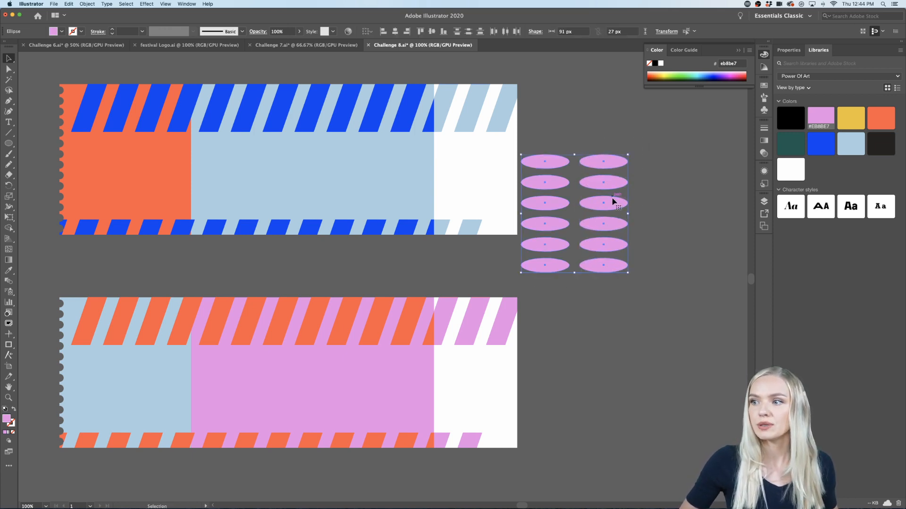
Step: Move both ellipse columns onto the blue ticket over the orange and light blue panel boundary, try sending them to the back, and undo that
drag(603, 199, 254, 151)
scroll(258, 161, left, 5)
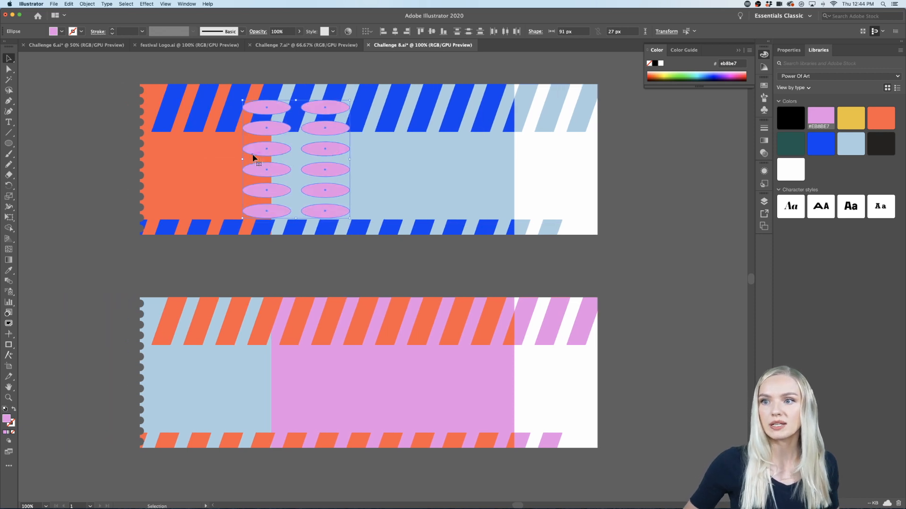
scroll(257, 161, up, 2)
drag(327, 181, 332, 182)
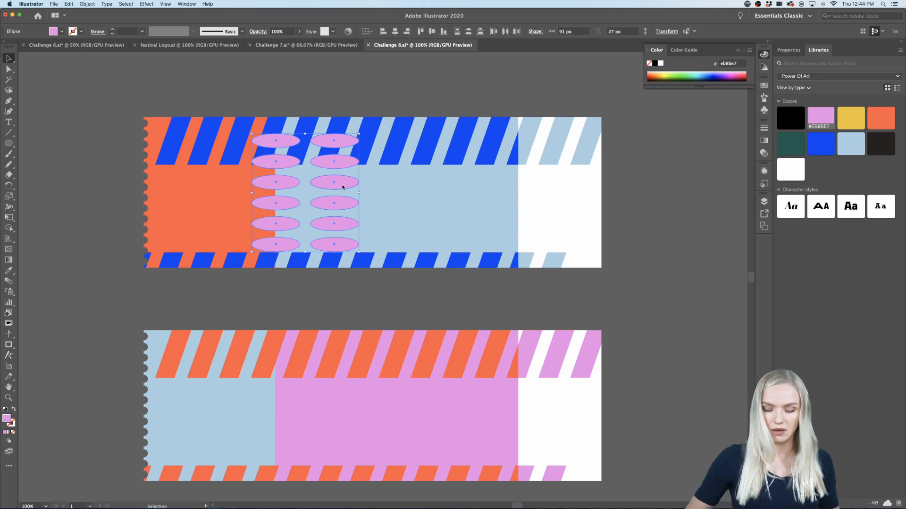
key(super+shift+bracketleft)
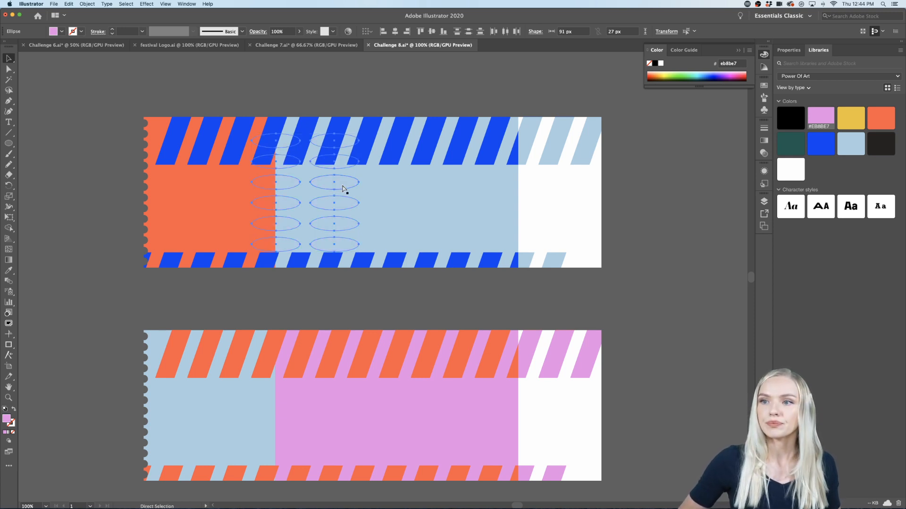
key(super+z)
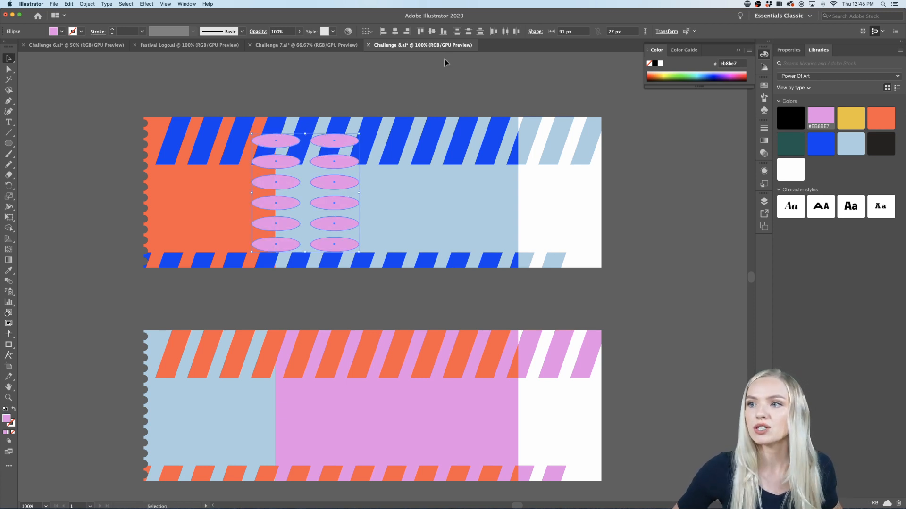
click(434, 77)
double_click(373, 130)
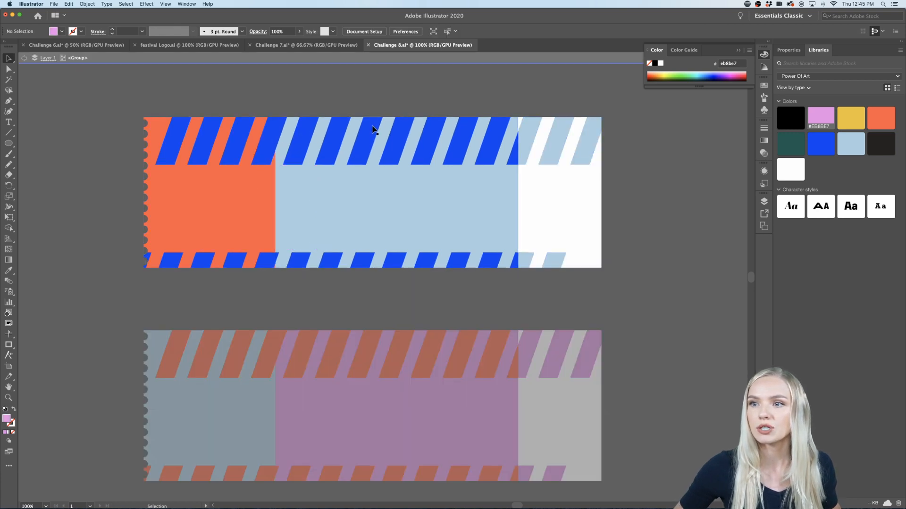
click(372, 130)
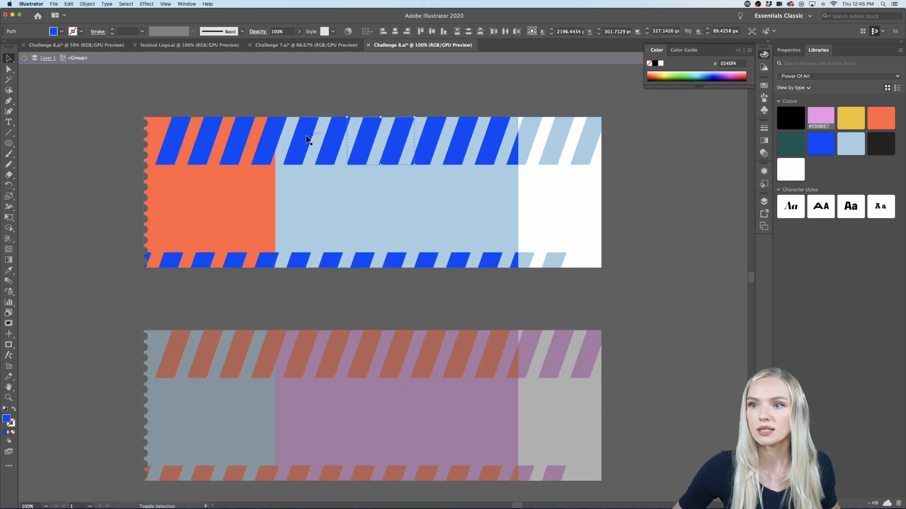
shift+click(282, 136)
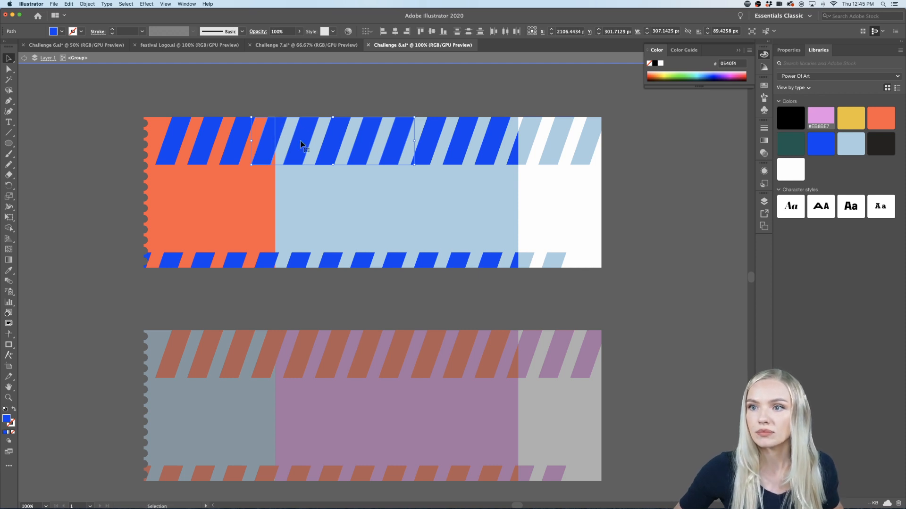
double_click(315, 99)
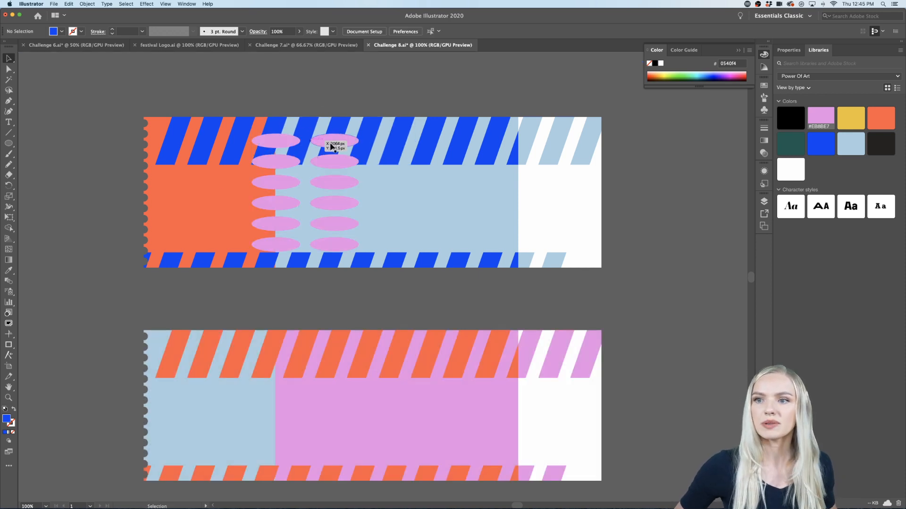
Step: Shift the second and fifth ellipses of the left-hand column leftward onto the orange panel by matching amounts
click(285, 163)
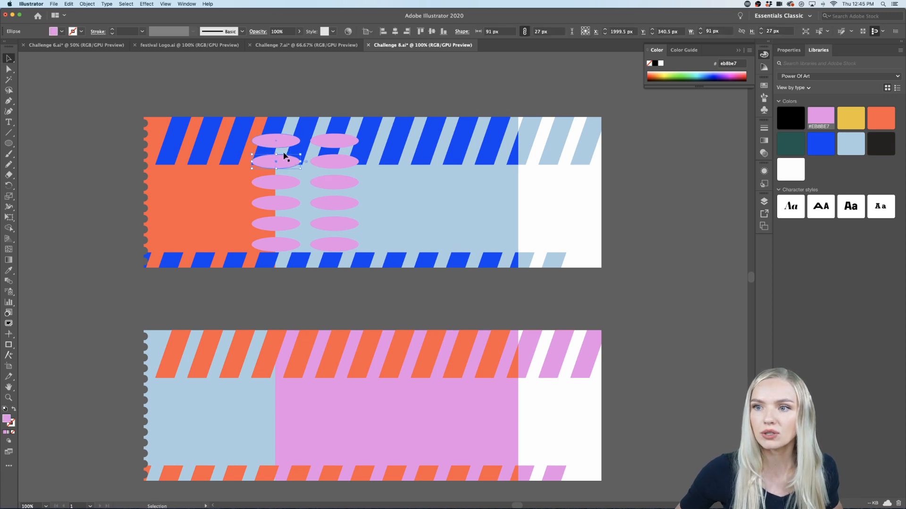
drag(281, 162, 260, 161)
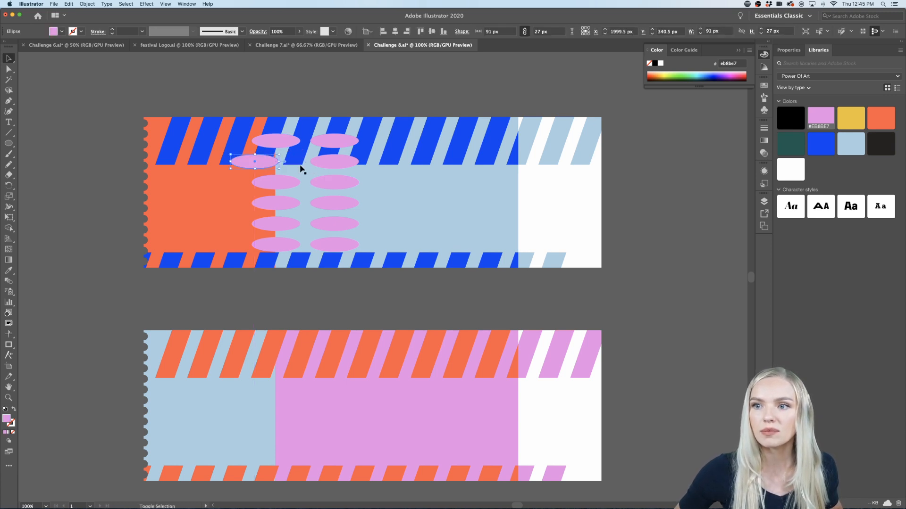
click(349, 89)
scroll(350, 88, up, 4)
scroll(349, 89, down, 6)
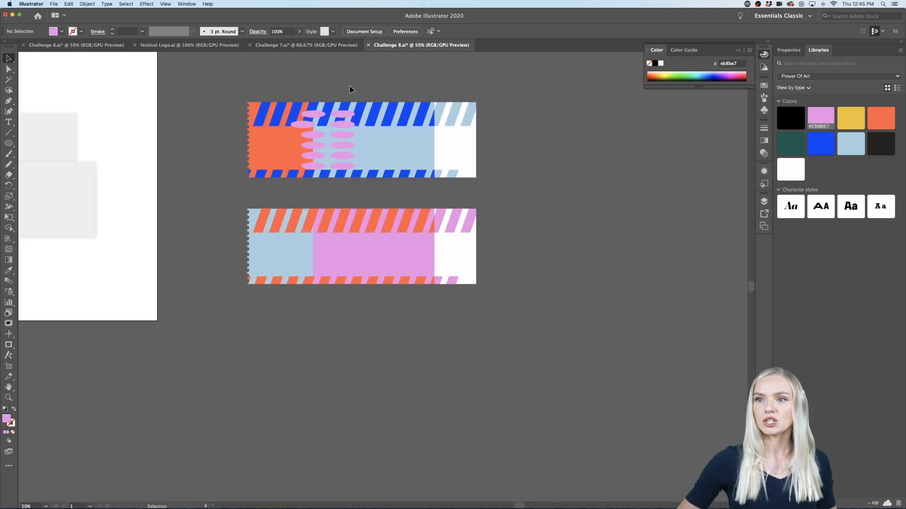
scroll(349, 89, up, 2)
scroll(350, 88, down, 2)
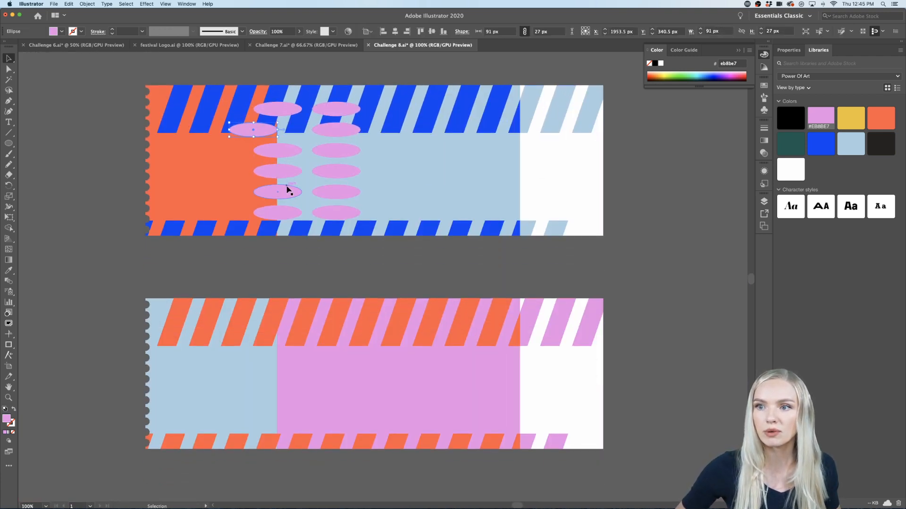
drag(286, 190, 262, 191)
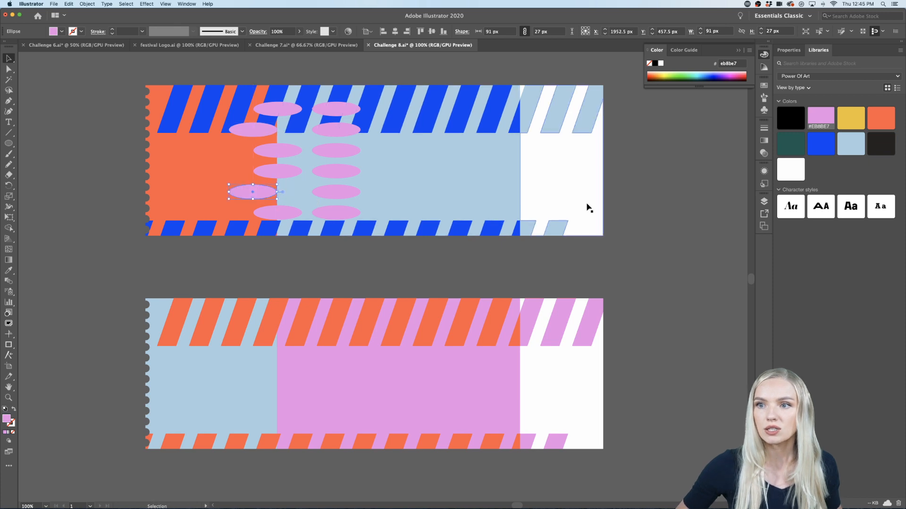
click(664, 208)
scroll(664, 207, down, 4)
scroll(664, 208, up, 4)
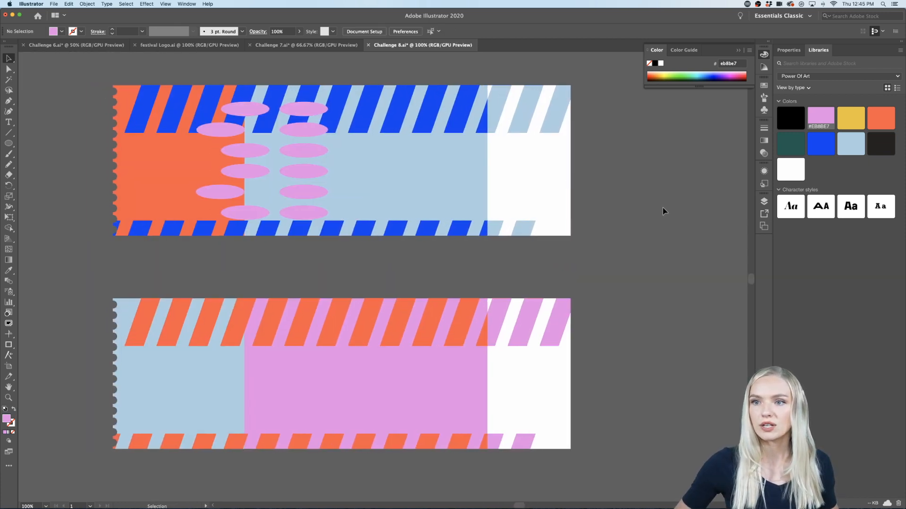
Step: Select all twelve ellipses on the blue ticket and copy them straight down to the same place on the pink ticket
click(325, 214)
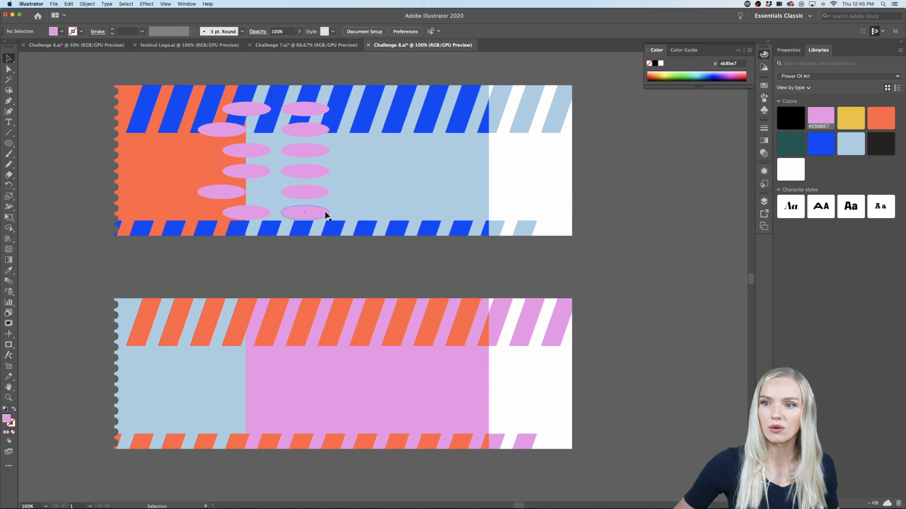
shift+click(308, 193)
shift+click(307, 171)
shift+click(307, 150)
shift+click(307, 130)
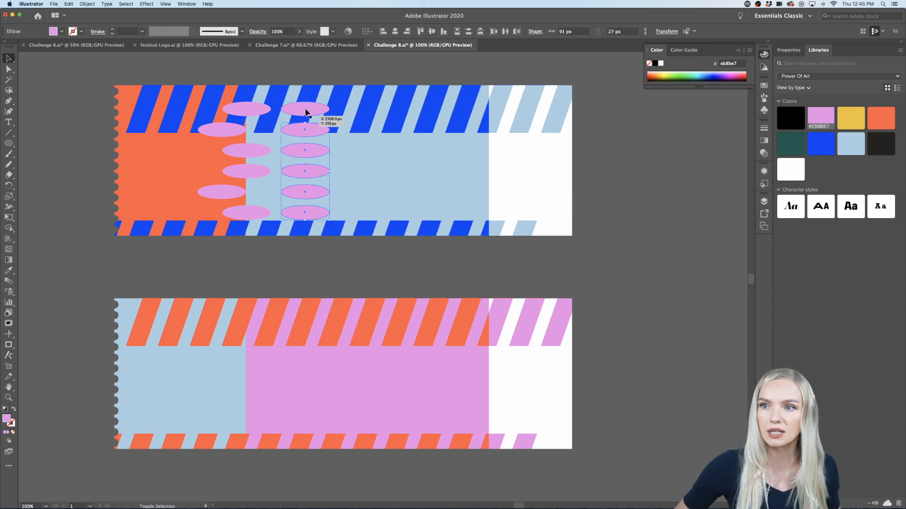
shift+click(307, 109)
shift+click(242, 112)
shift+click(233, 130)
shift+click(248, 150)
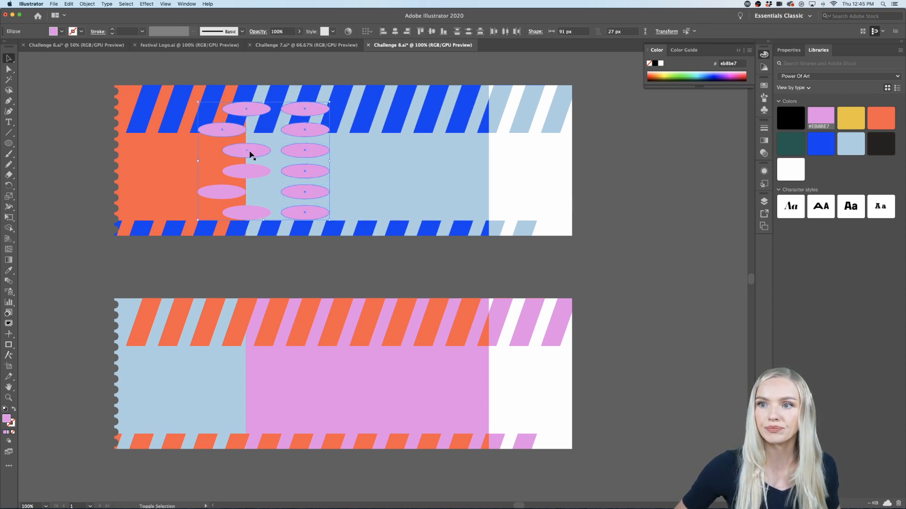
shift+click(252, 173)
shift+click(250, 216)
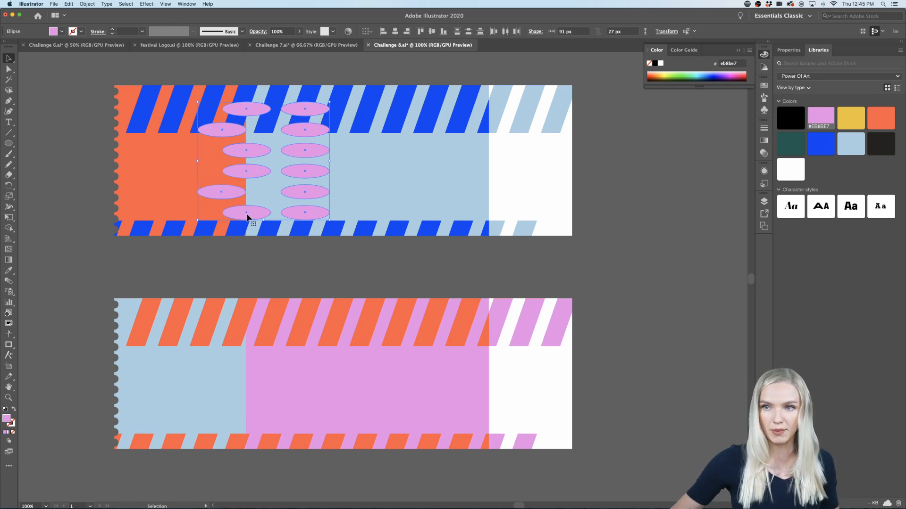
drag(261, 150, 269, 364)
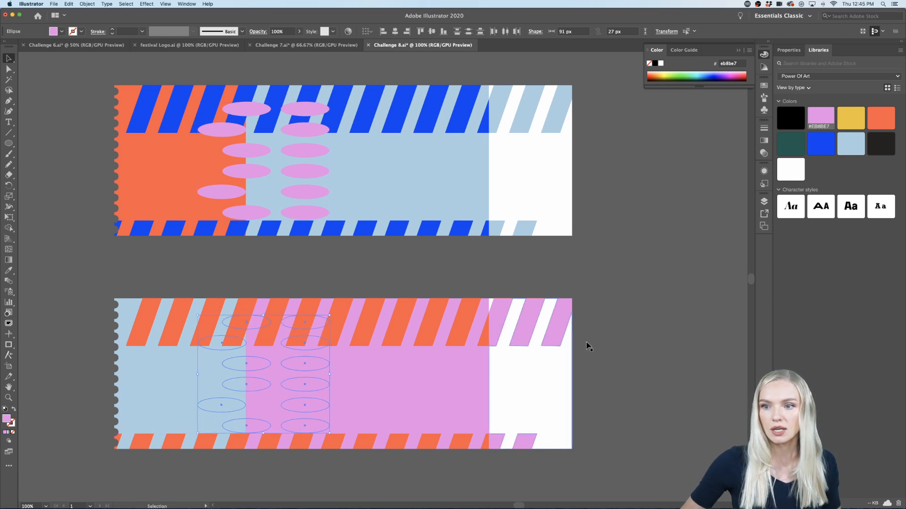
Step: Bring the twelve copied ellipses on the pink ticket to the front
right_click(311, 370)
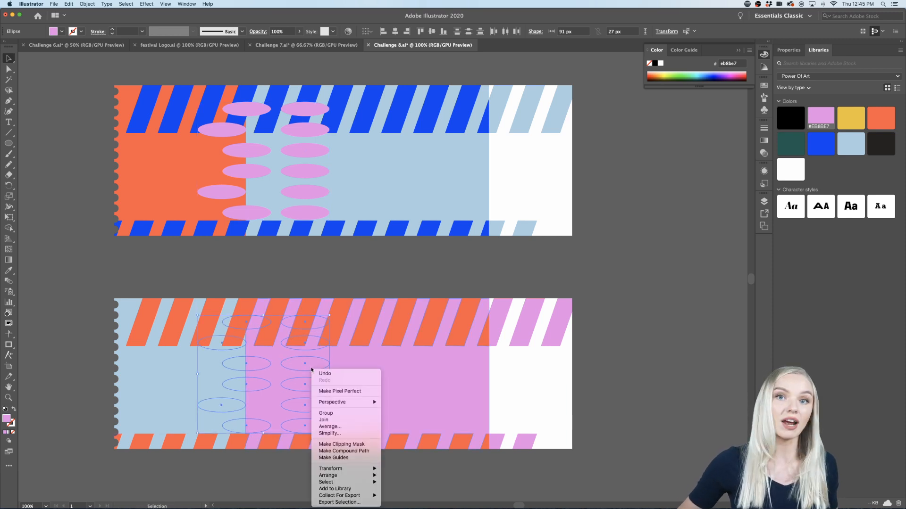
mouse_move(349, 475)
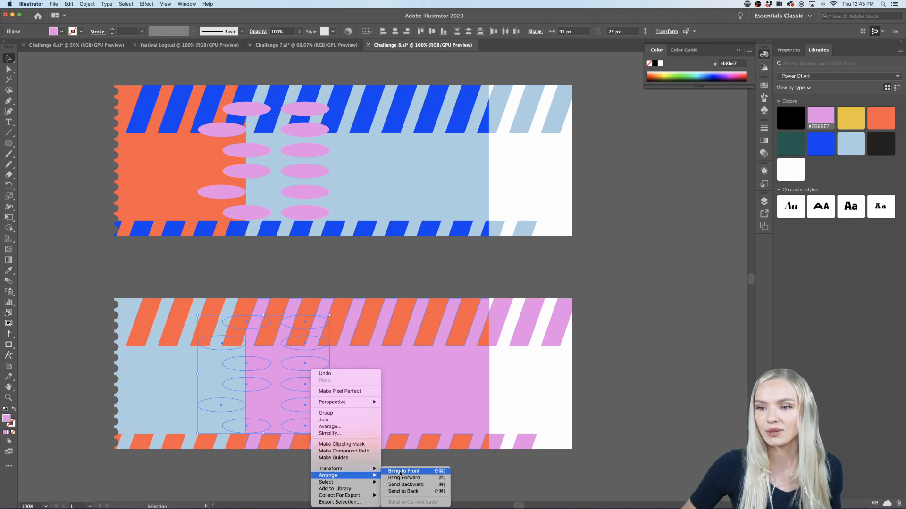
click(400, 473)
click(667, 330)
scroll(657, 330, down, 1)
scroll(656, 332, left, 3)
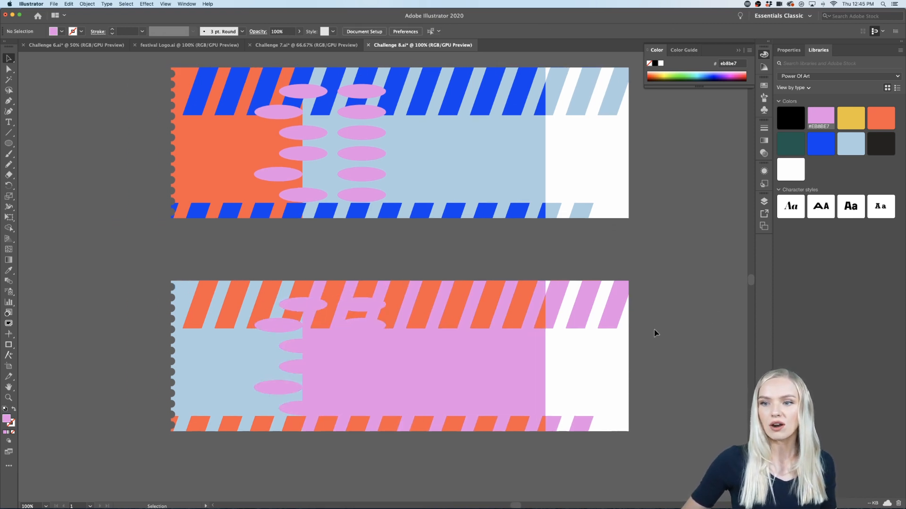
Step: Undo bringing the pink ticket's ellipses to the front and the copying that placed them there
key(ctrl+z)
right_click(339, 371)
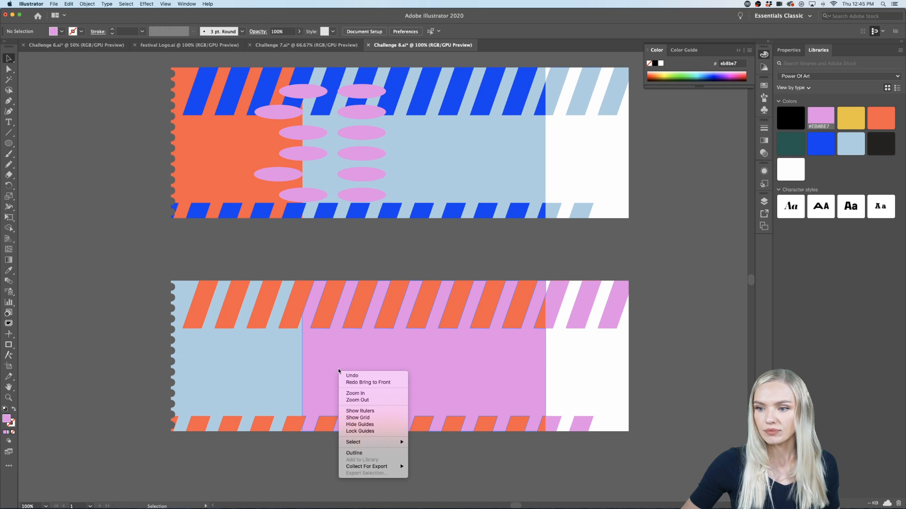
click(281, 446)
key(super+z)
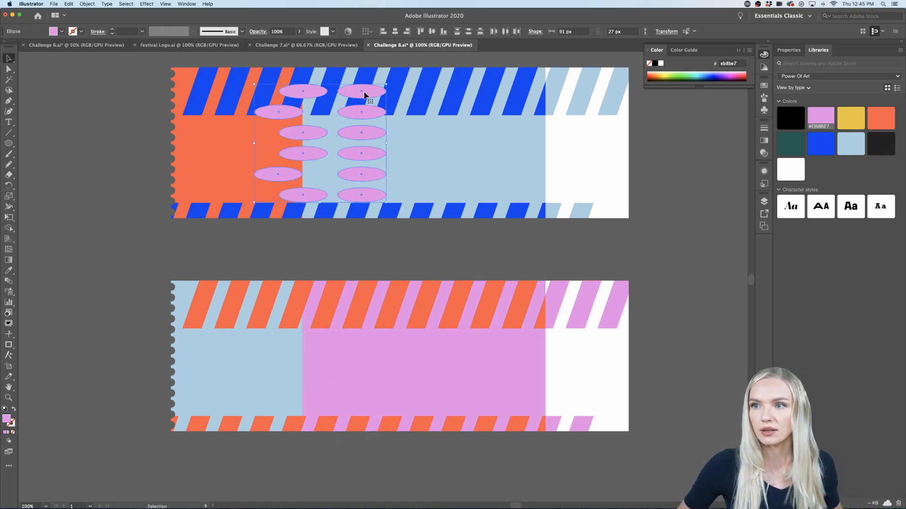
Step: Copy the twelve ellipses from the blue ticket straight down onto the pink ticket and bring the copies to the front
drag(363, 94, 359, 309)
right_click(366, 307)
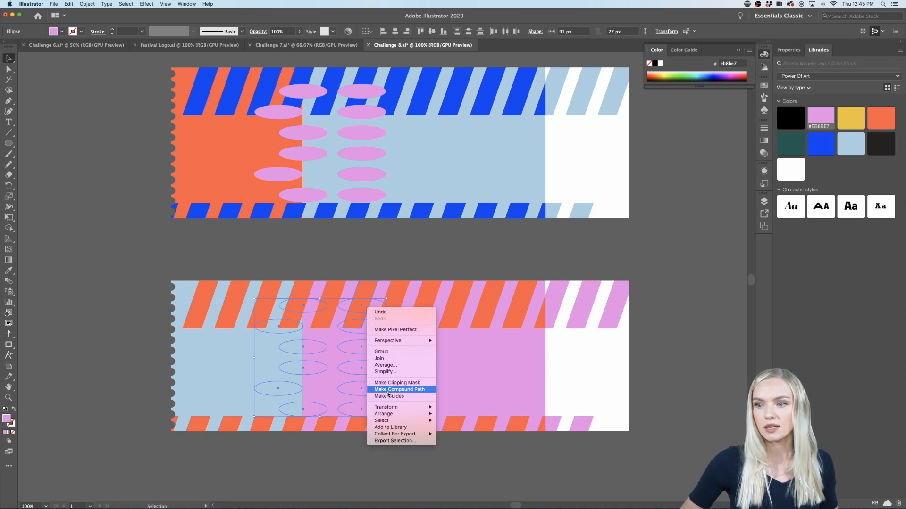
mouse_move(396, 413)
click(461, 413)
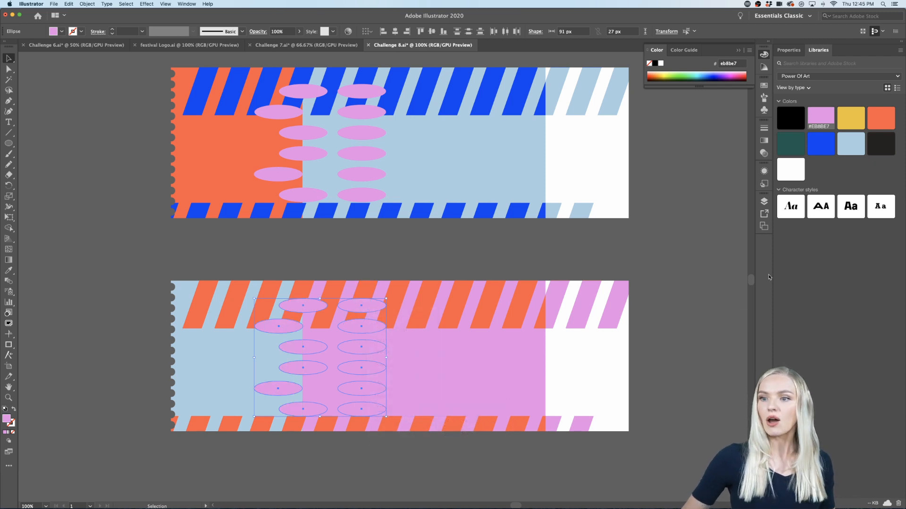
Step: Try yellow, orange and dark green fills on the pink ticket's ellipses, settle on blue #0540F4, and deselect them
scroll(313, 353, down, 1)
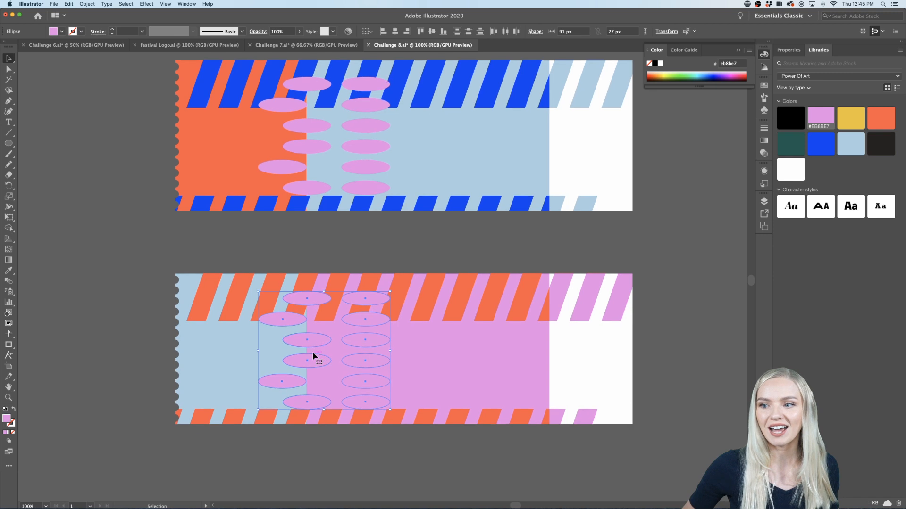
click(821, 143)
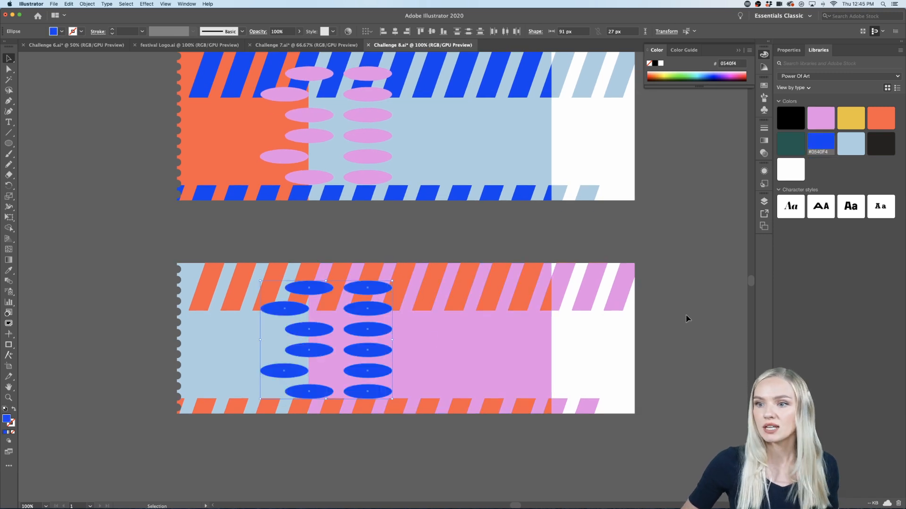
click(859, 119)
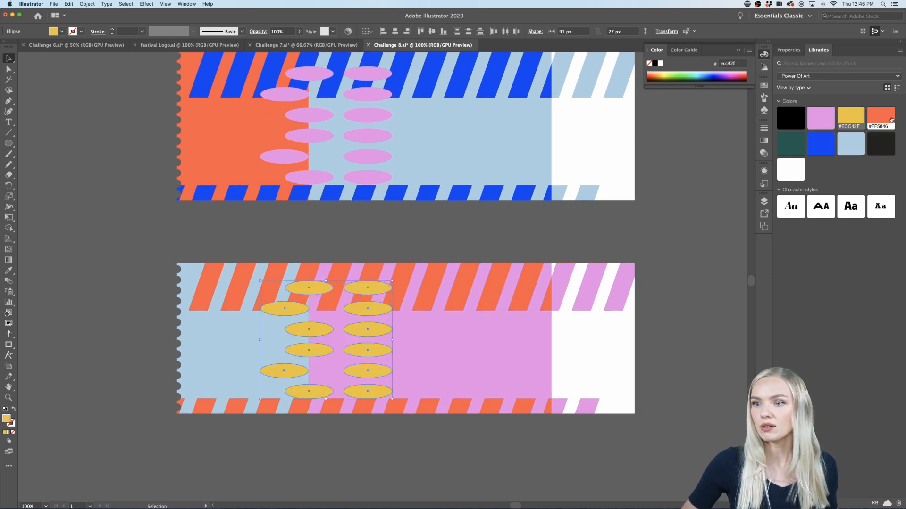
click(891, 120)
click(790, 144)
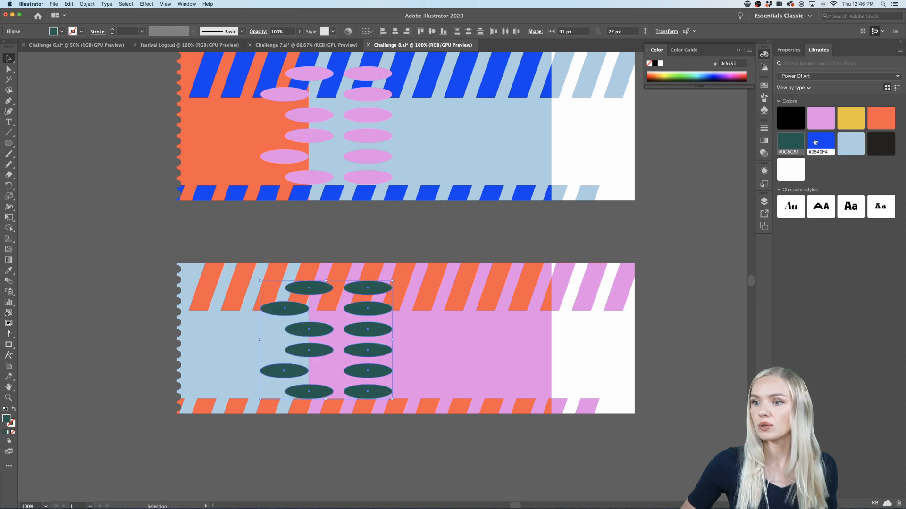
click(821, 144)
click(701, 310)
Step: Examine both tickets together, comparing their stripes, panels and ellipse colours
scroll(701, 309, down, 2)
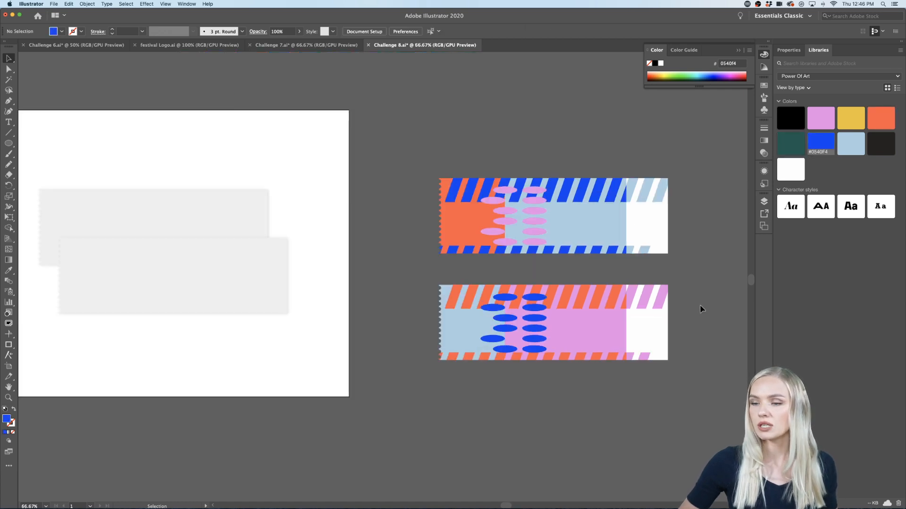
scroll(702, 310, right, 3)
scroll(612, 302, up, 1)
scroll(612, 302, up, 1)
scroll(612, 302, left, 1)
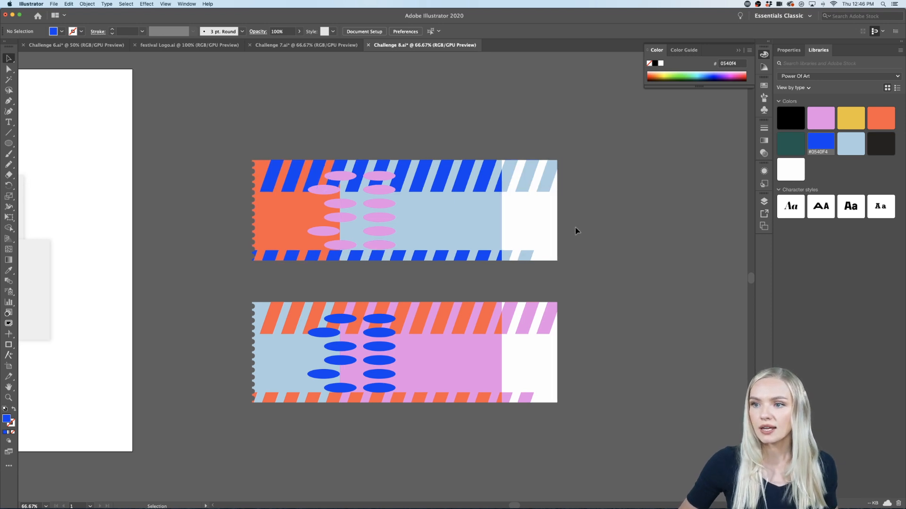
scroll(576, 227, right, 2)
scroll(574, 228, left, 2)
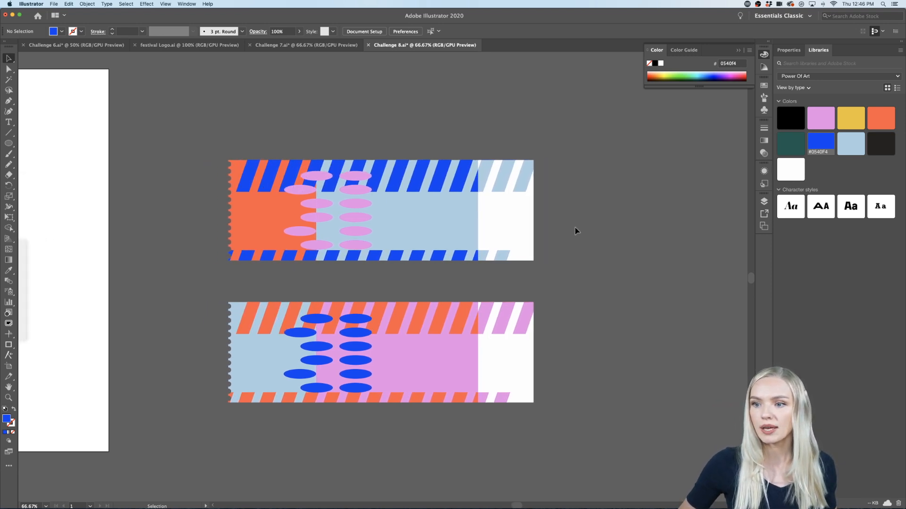
scroll(575, 227, right, 2)
scroll(623, 319, left, 2)
scroll(622, 320, up, 1)
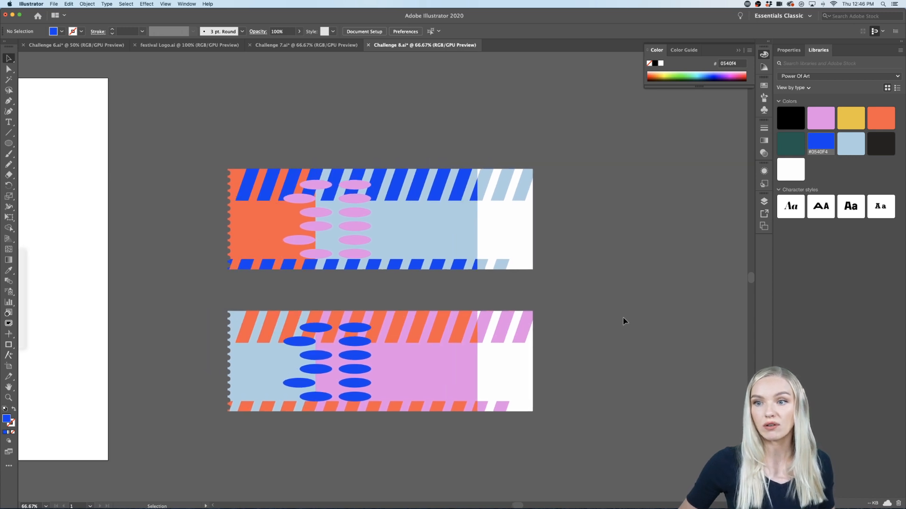
scroll(619, 316, up, 1)
scroll(620, 315, left, 3)
scroll(620, 316, down, 1)
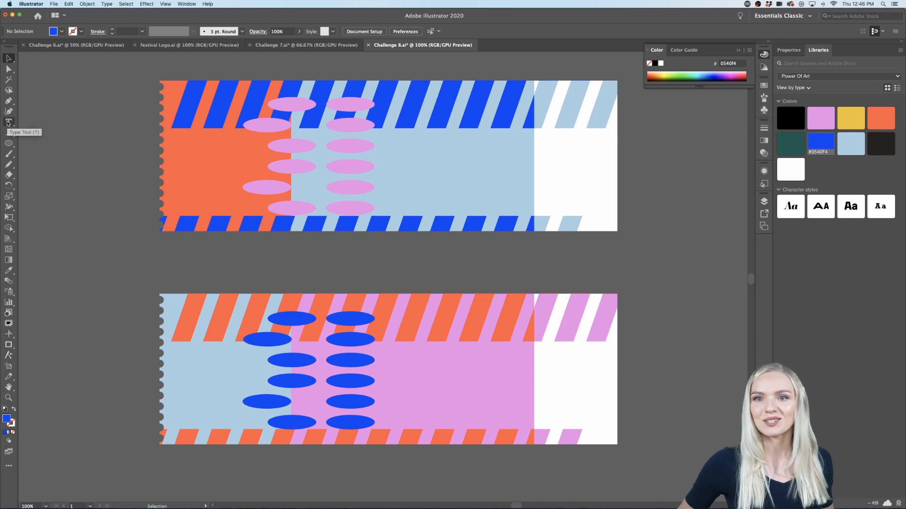
Step: Add an area text box about 547 by 132 px over the light blue and white panels of the upper ticket
click(8, 122)
scroll(76, 174, right, 3)
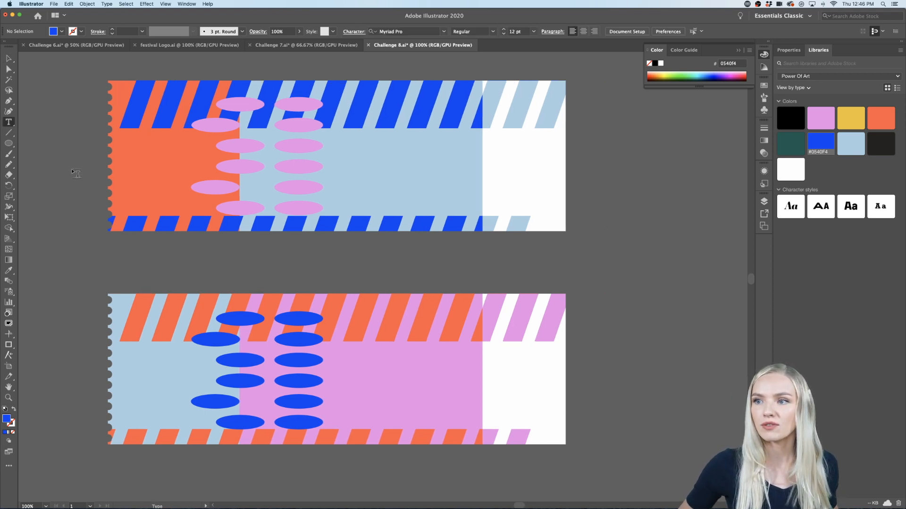
drag(642, 149, 351, 219)
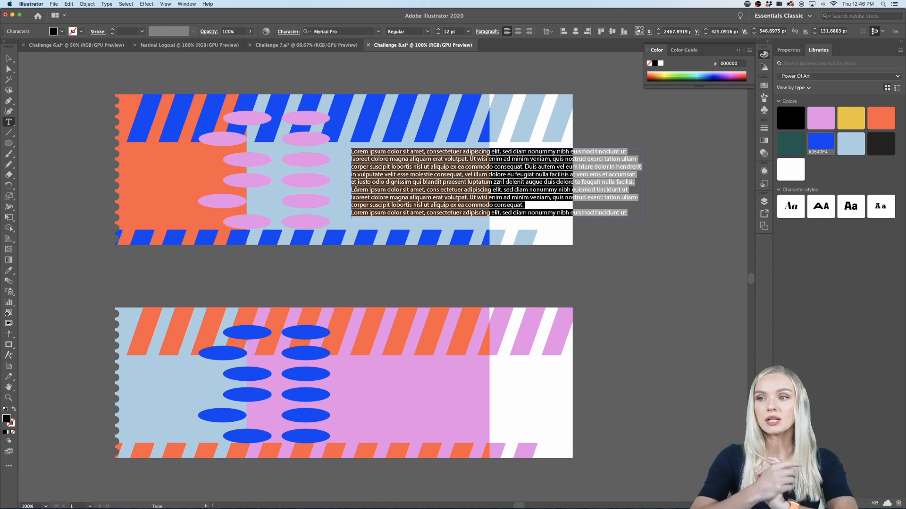
Step: Apply the library's third character style, Kade Bold 72 pt, to the selected placeholder text on the upper ticket
click(789, 50)
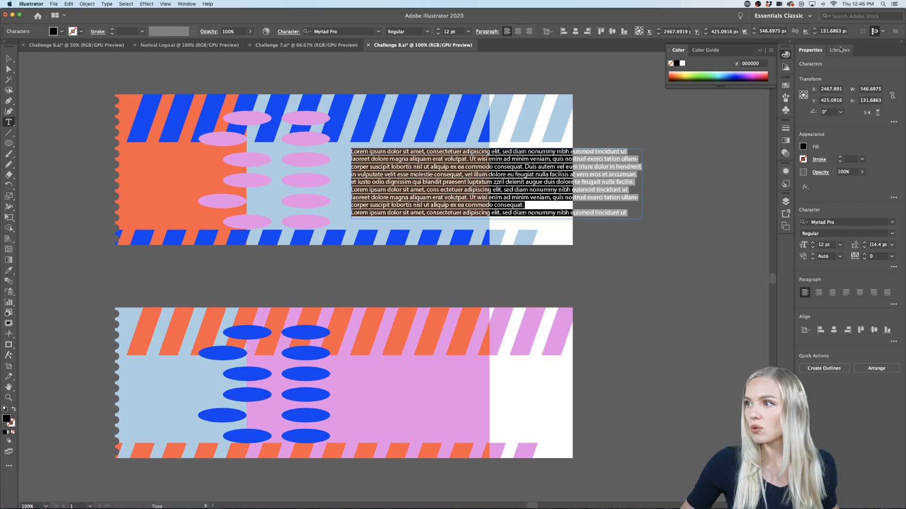
click(818, 50)
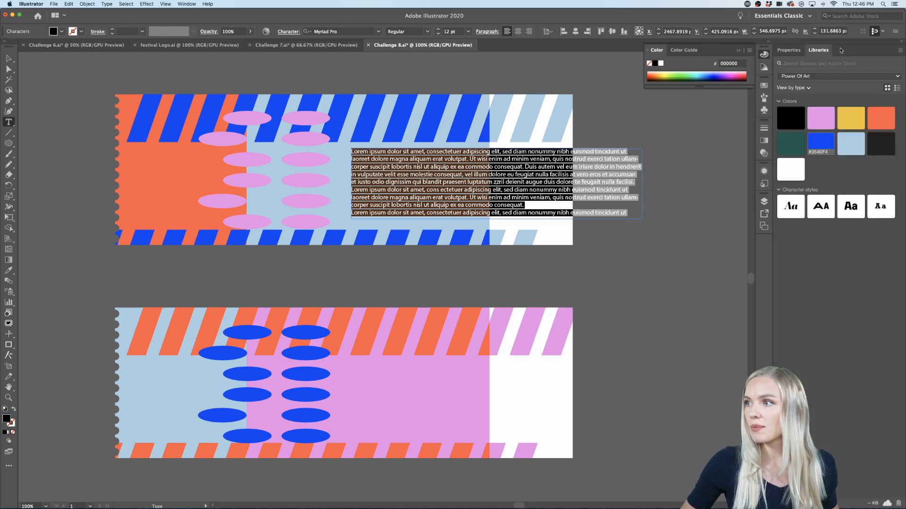
click(851, 206)
click(789, 50)
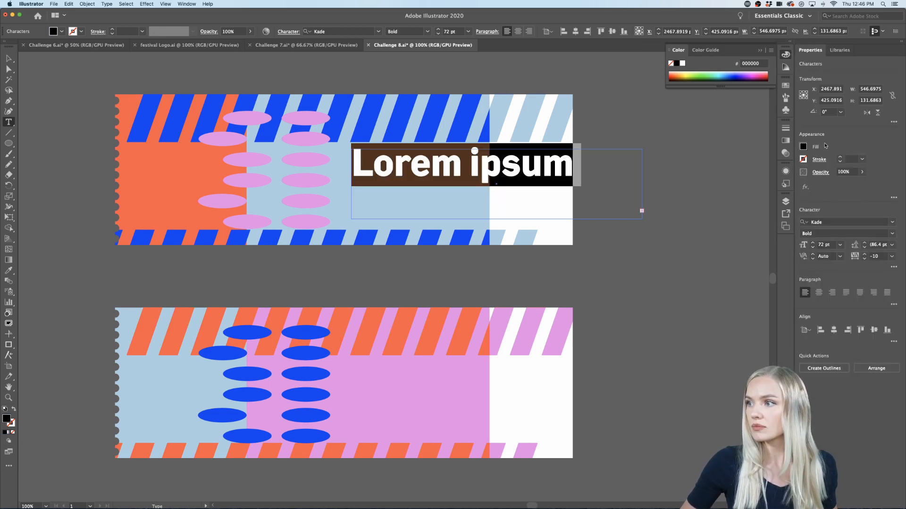
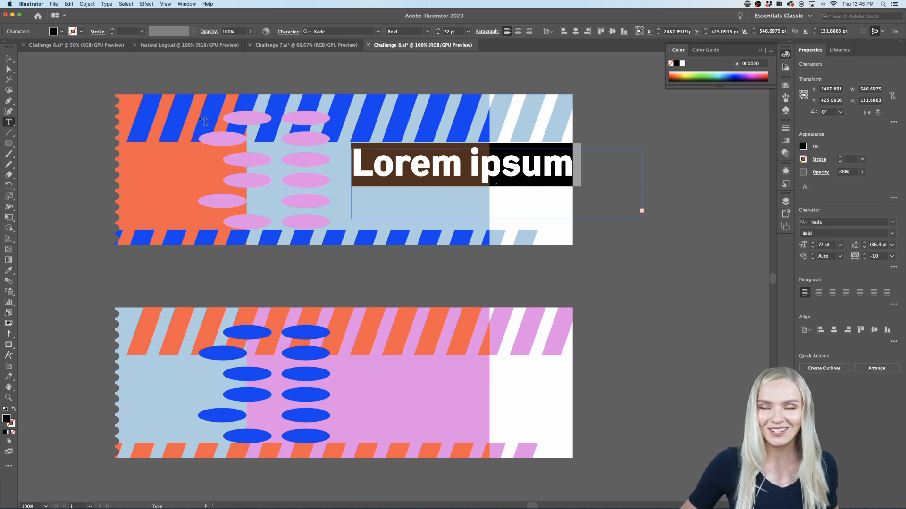
Step: Narrow the upper ticket's text frame to about 500 px wide and try selecting its placeholder text
click(9, 58)
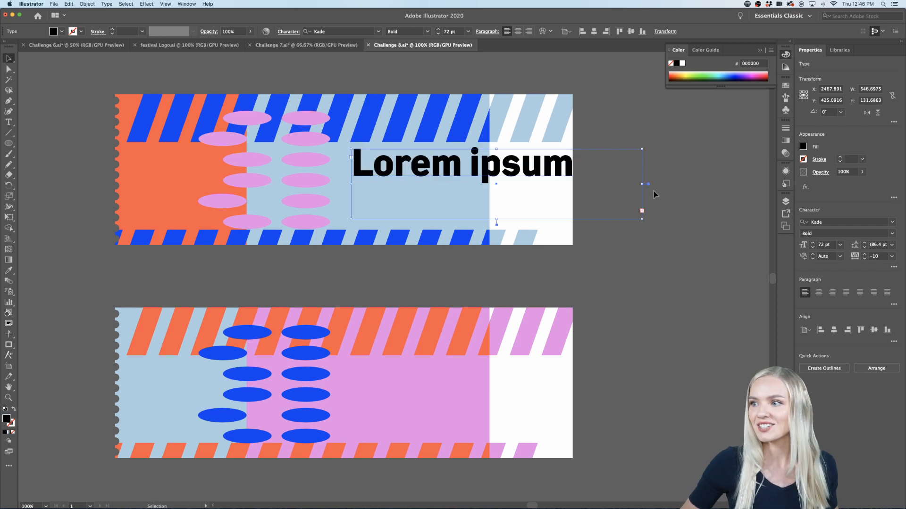
drag(642, 184, 198, 183)
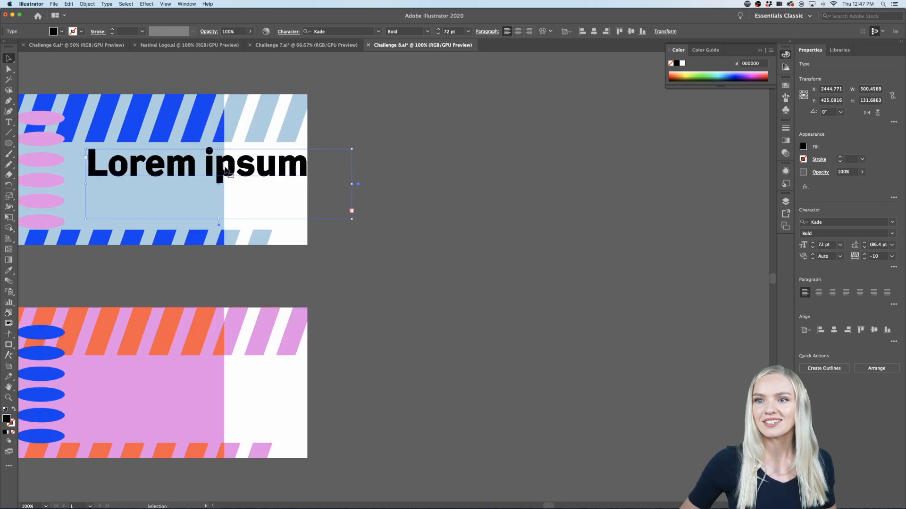
triple_click(224, 170)
key(Left)
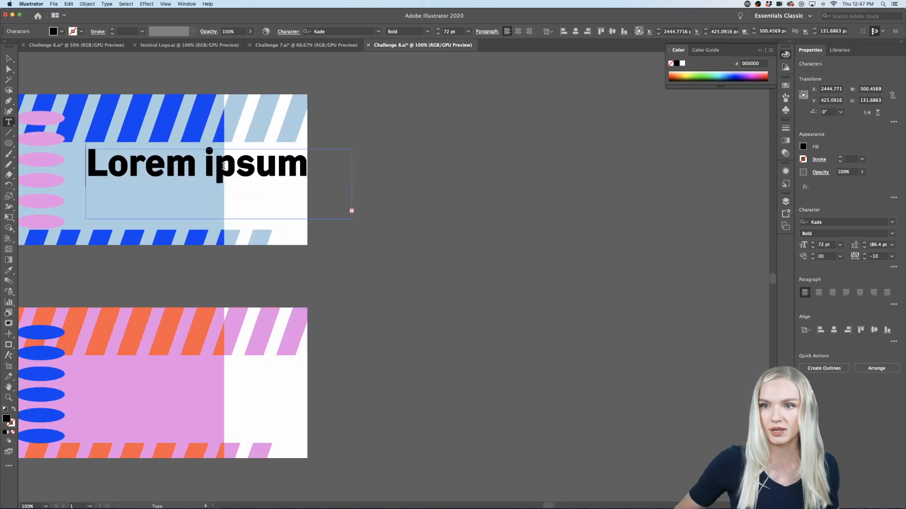
triple_click(224, 174)
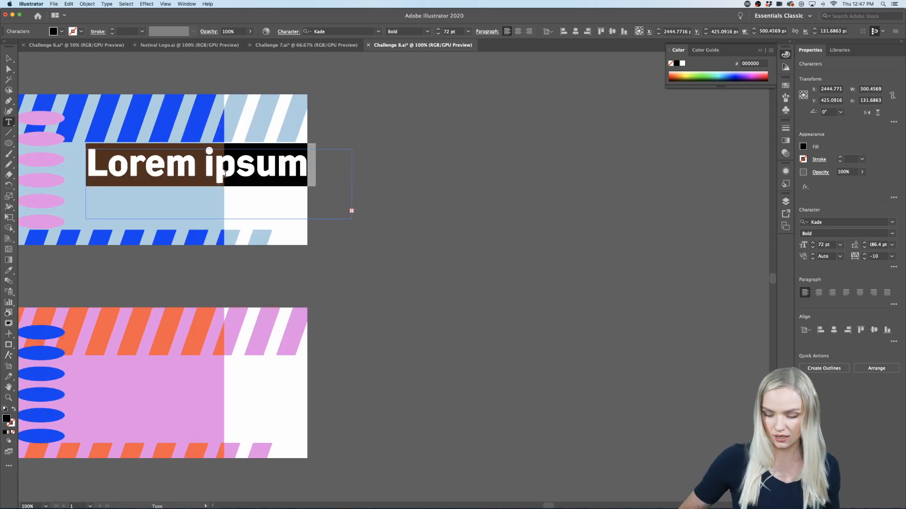
click(225, 174)
key(Escape)
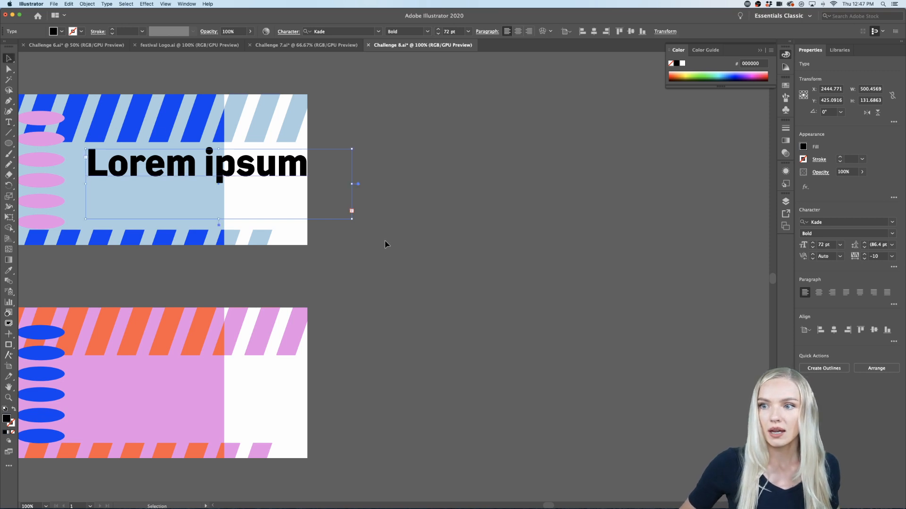
Step: Enlarge the upper ticket's text frame to about 984 by 378 px and delete all of its placeholder text
drag(352, 219, 610, 350)
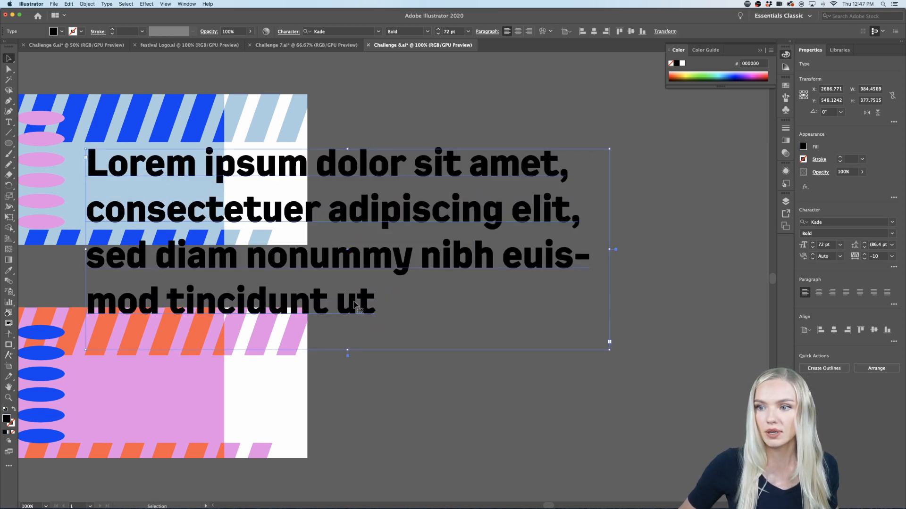
double_click(355, 305)
drag(378, 306, 83, 169)
key(BackSpace)
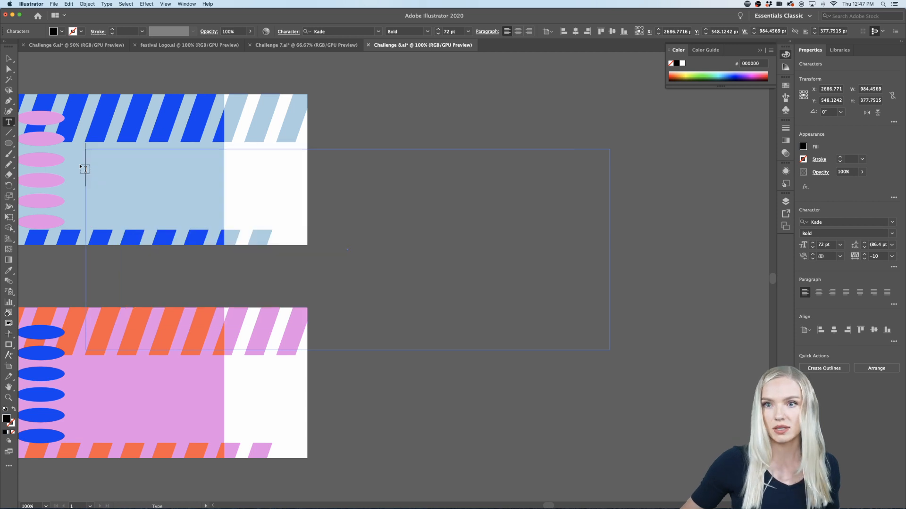
Step: Try an 18 pt font size, settle on 48 pt, and enter the title "Hello, Mary!" in the upper ticket's text frame
scroll(86, 169, left, 10)
scroll(86, 171, right, 2)
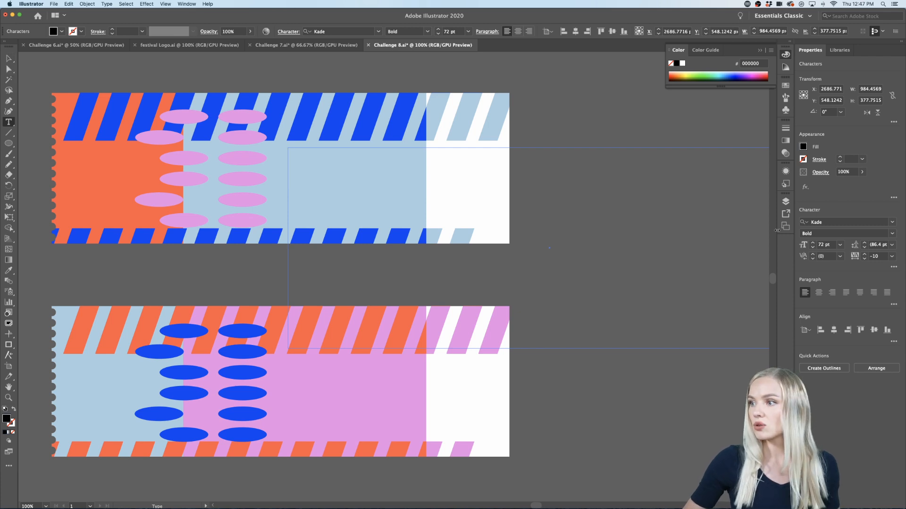
click(840, 245)
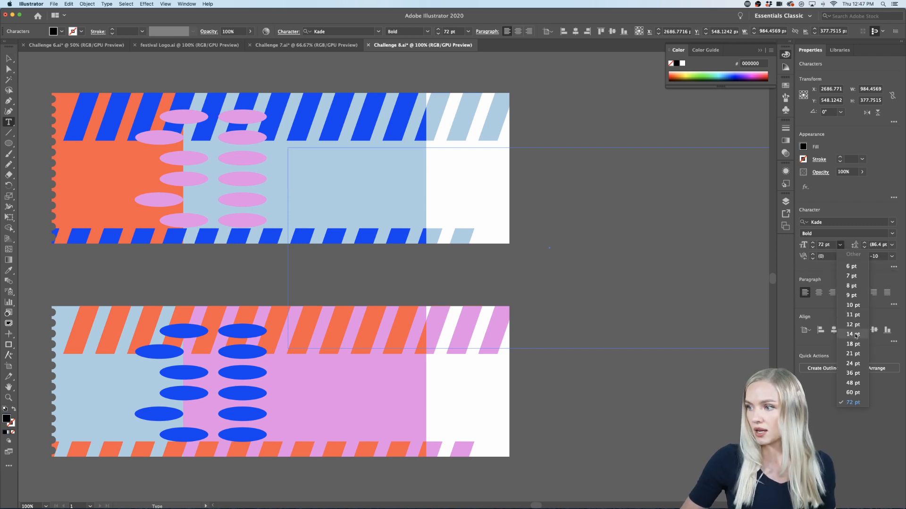
click(853, 344)
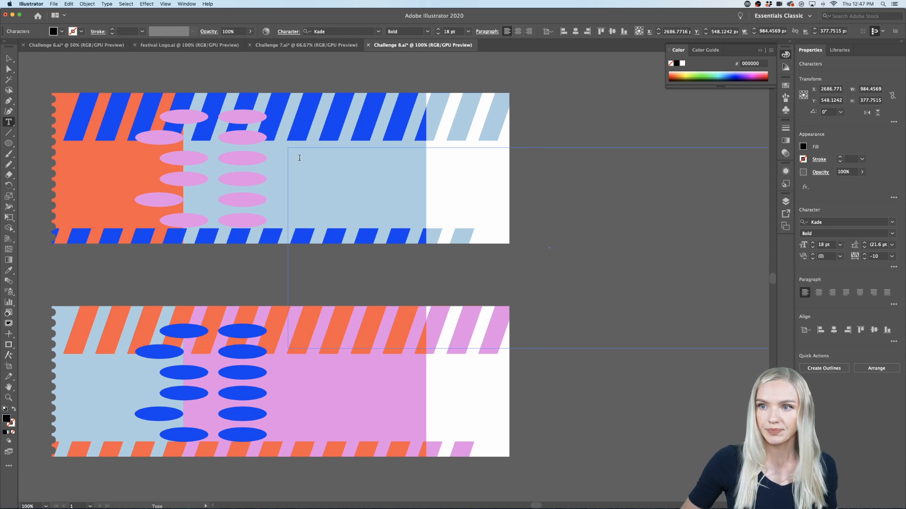
click(840, 244)
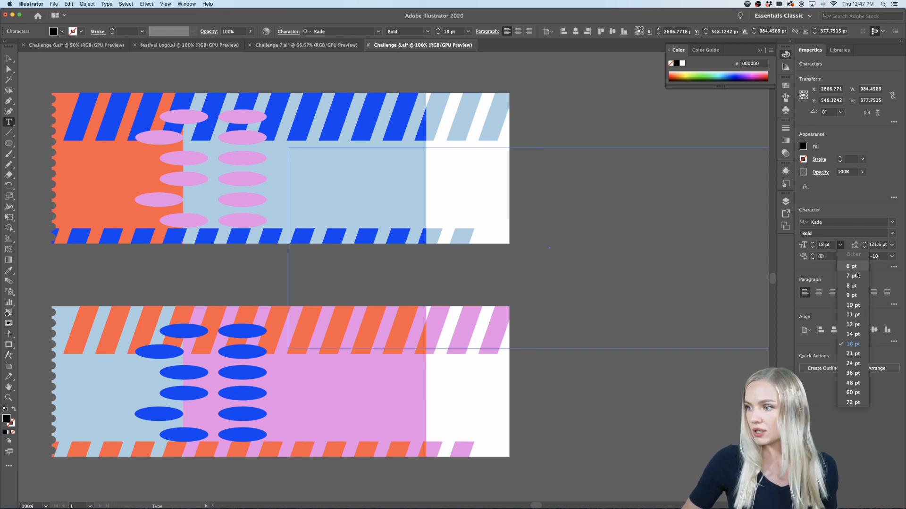
click(853, 383)
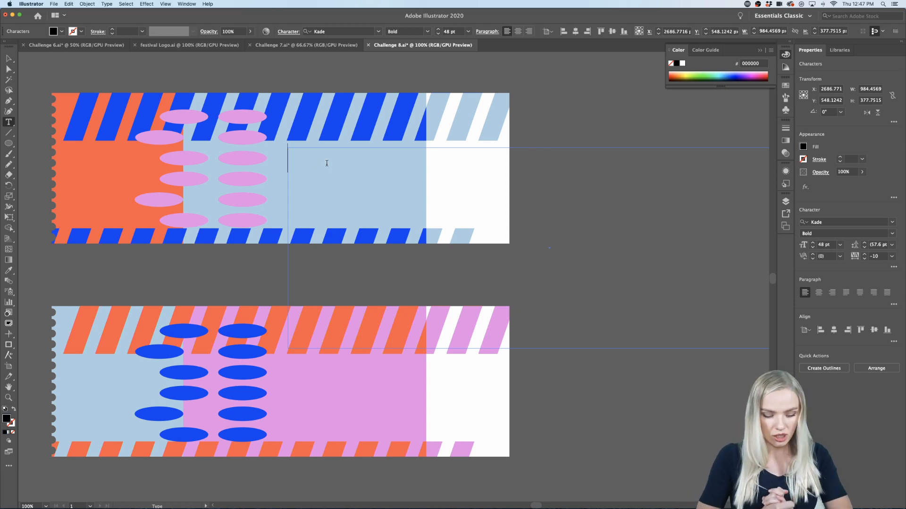
text(Hell)
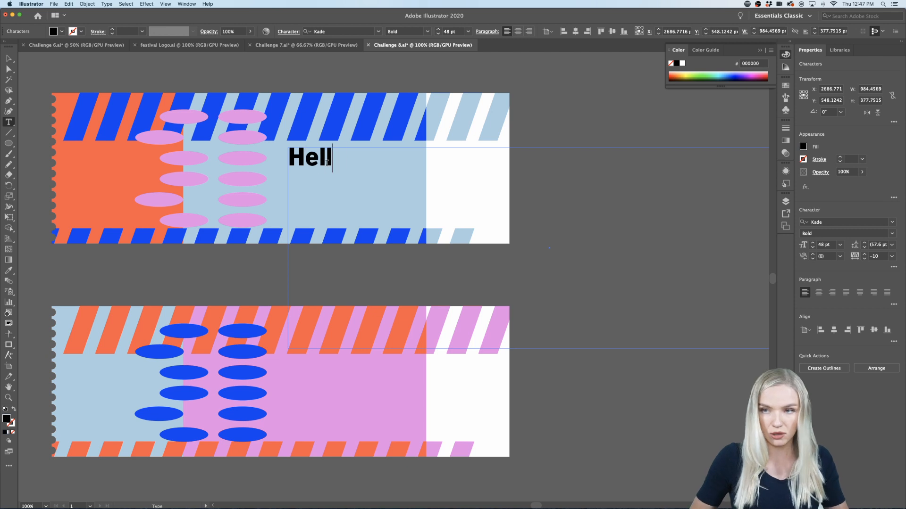
text(o, Mary!)
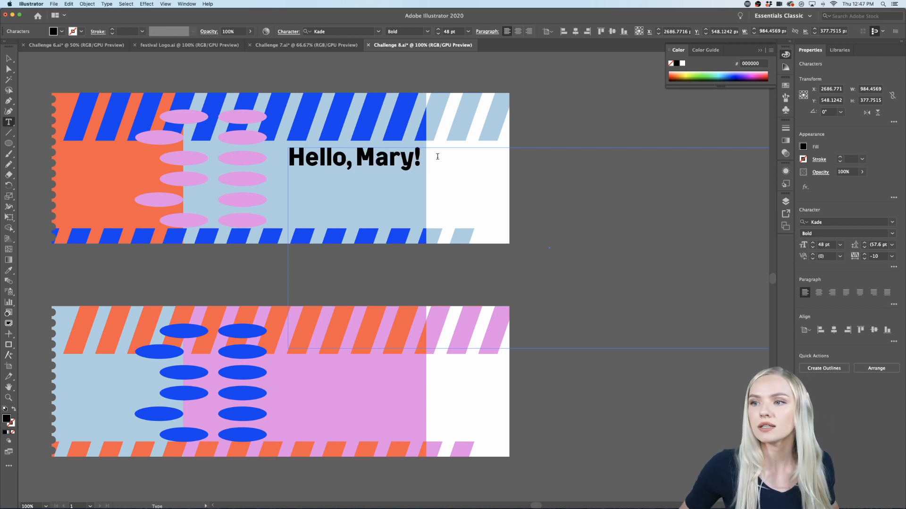
Step: Colour the "Hello, Mary!" title with the library's dark green #0C5C51 and deselect it
drag(437, 156, 239, 147)
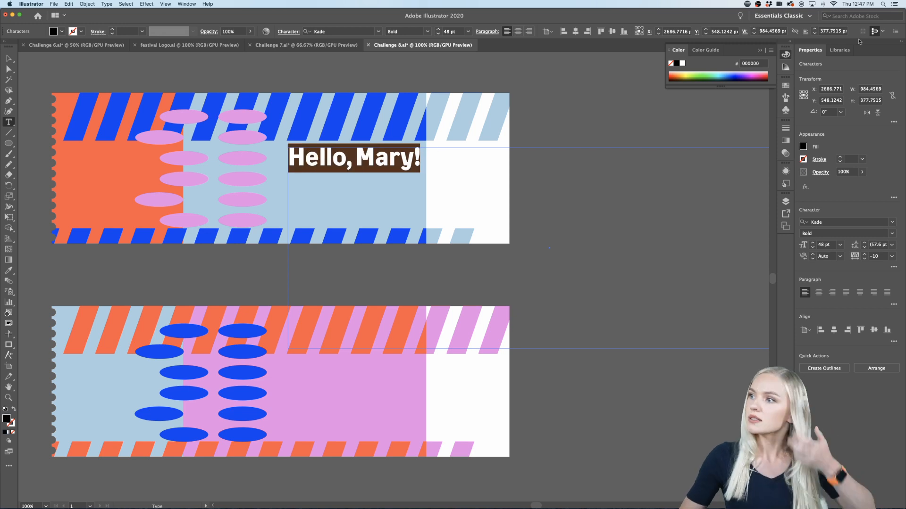
click(839, 50)
click(791, 143)
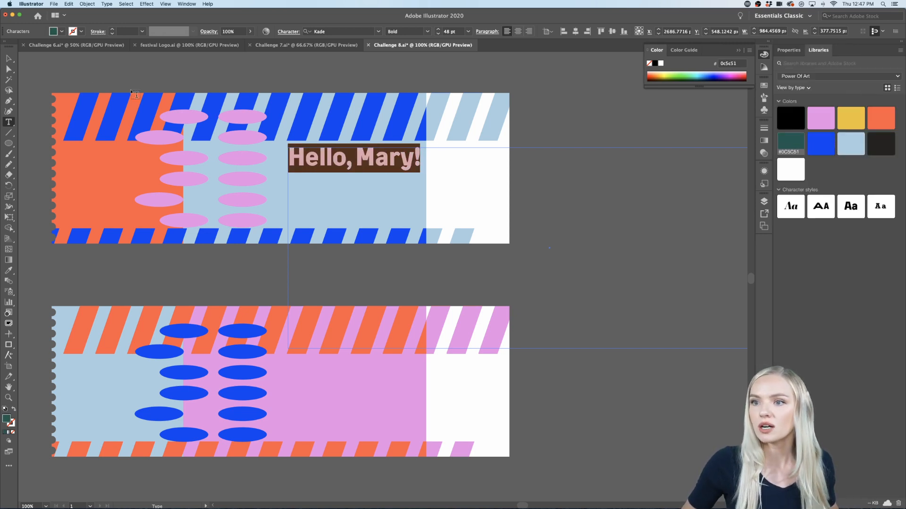
click(8, 59)
click(540, 133)
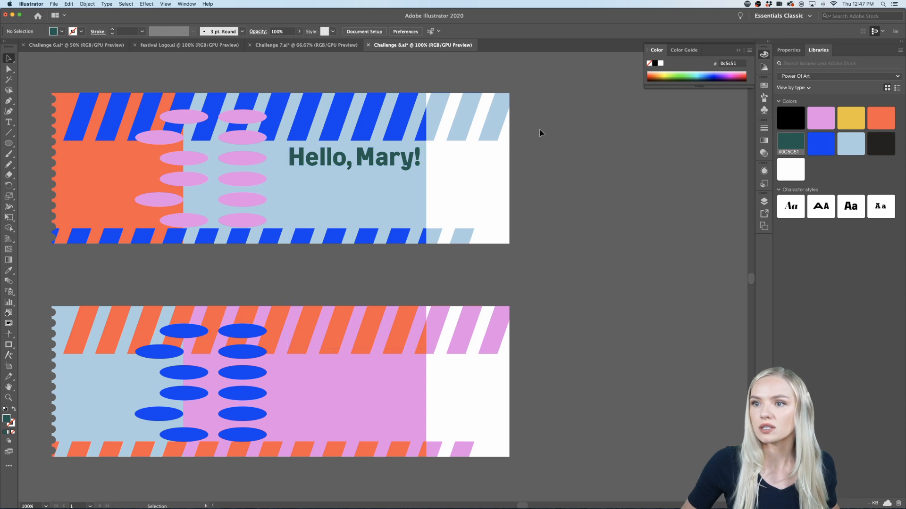
Step: Nudge the "Hello, Mary!" title, shrink its frame to about 362 by 85 px, and duplicate it onto the lower ticket's pink panel
drag(359, 162, 354, 161)
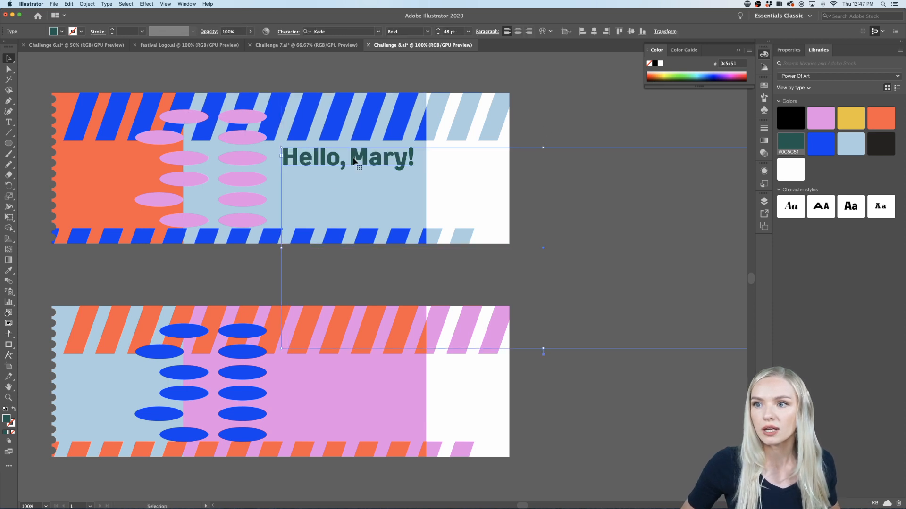
scroll(356, 162, left, 2)
key(super+minus)
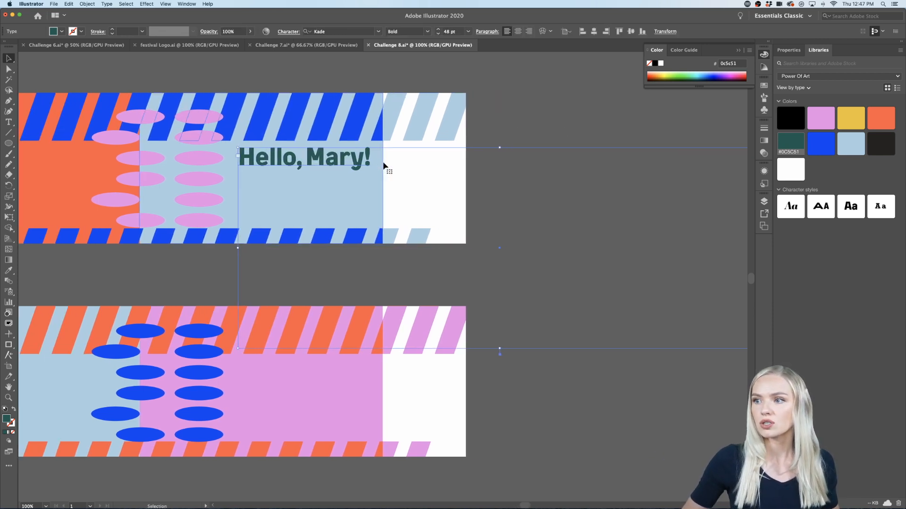
drag(605, 283, 384, 183)
drag(321, 163, 324, 306)
Step: Replace the copied title on the lower ticket with "Infinity"
key(super+plus)
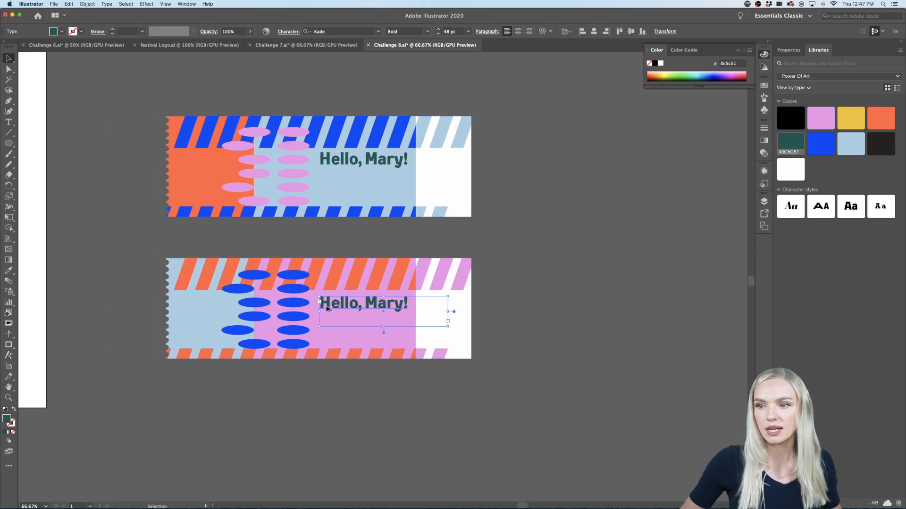
triple_click(372, 307)
key(BackSpace)
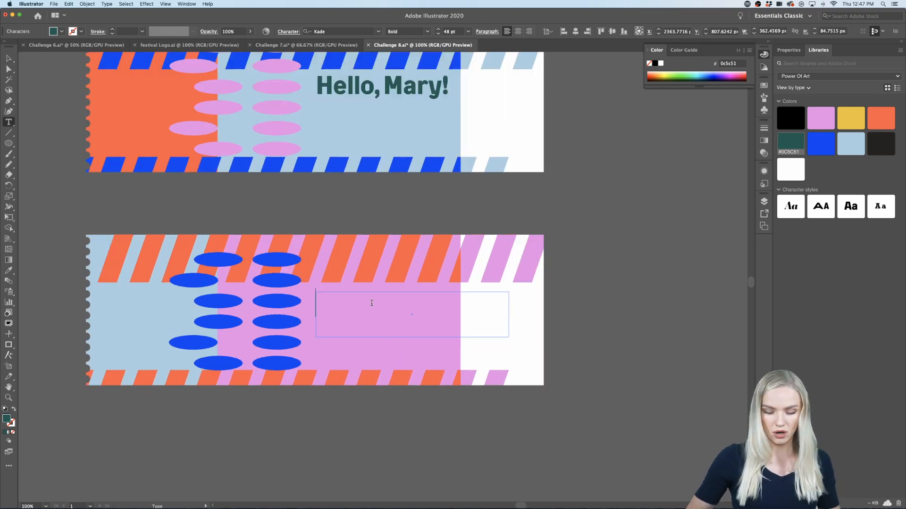
text(Infi)
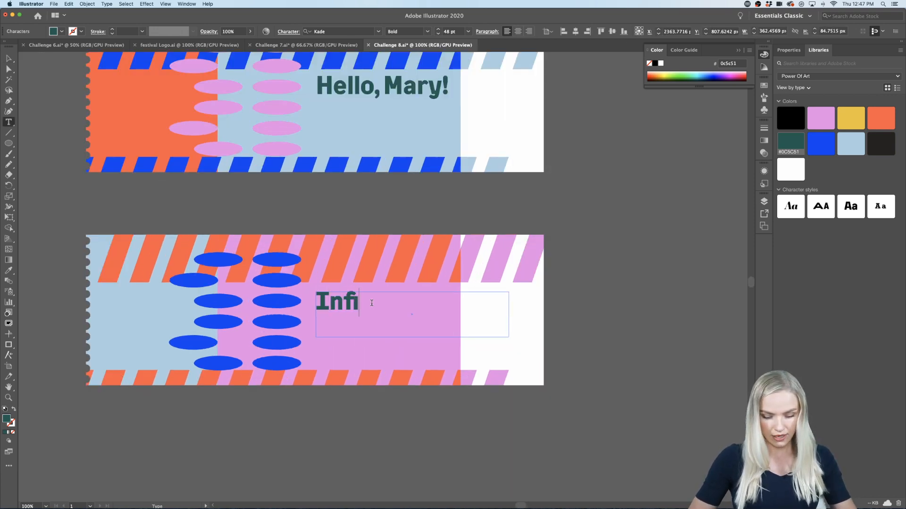
text(nity)
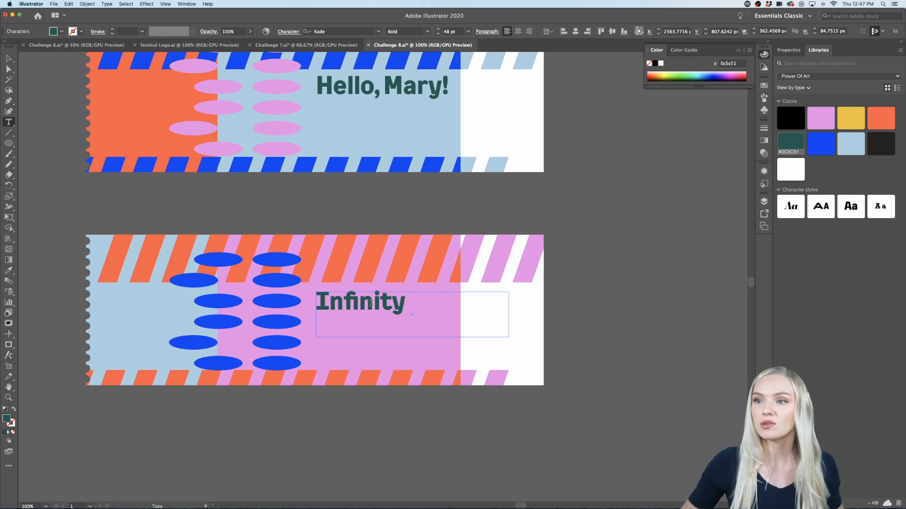
Step: Try the library's orange #FF5846 and blue #0540F4 on the "Infinity" title
drag(408, 306, 274, 301)
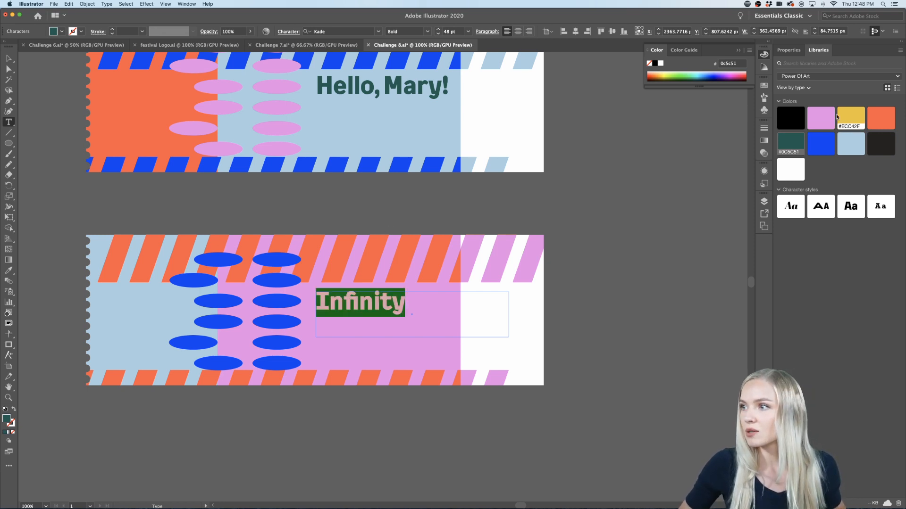
click(875, 118)
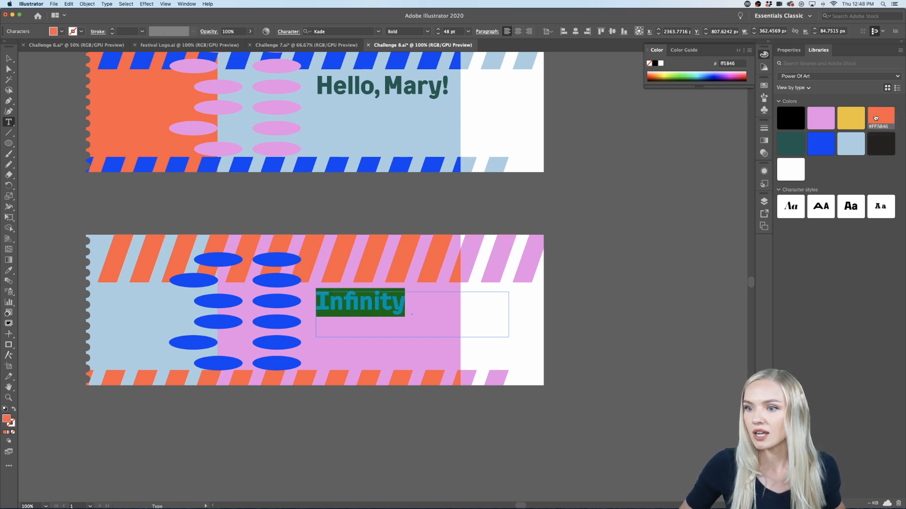
click(821, 144)
Step: Recolour the "Hello, Mary!" and "Infinity" titles with the library's black #000000 and deselect them
scroll(604, 258, up, 2)
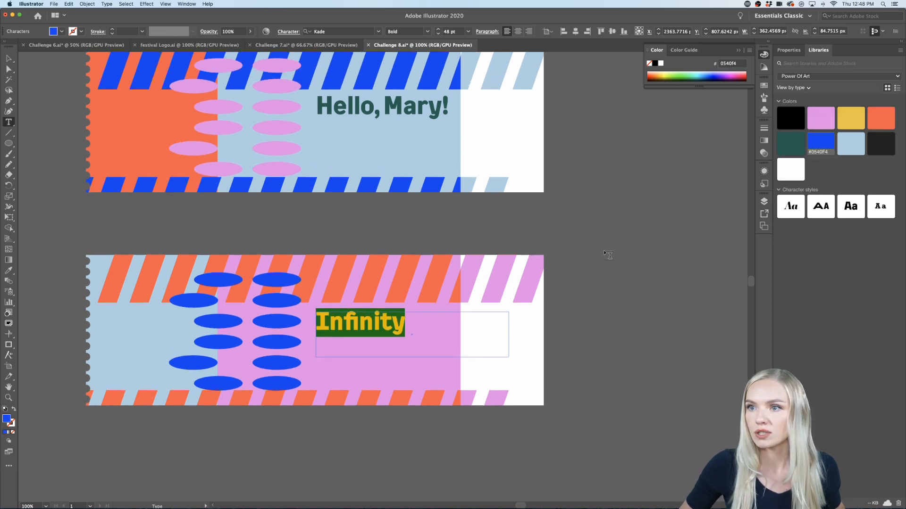
triple_click(394, 110)
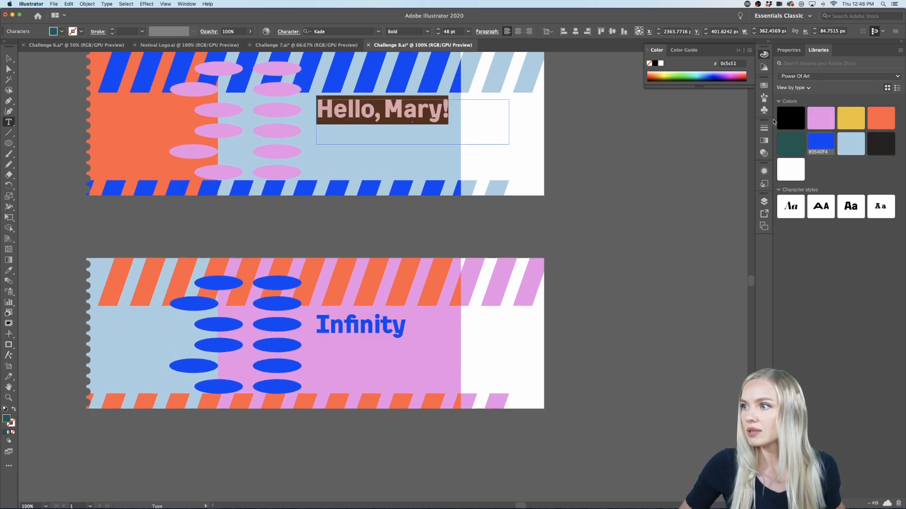
click(790, 118)
triple_click(368, 327)
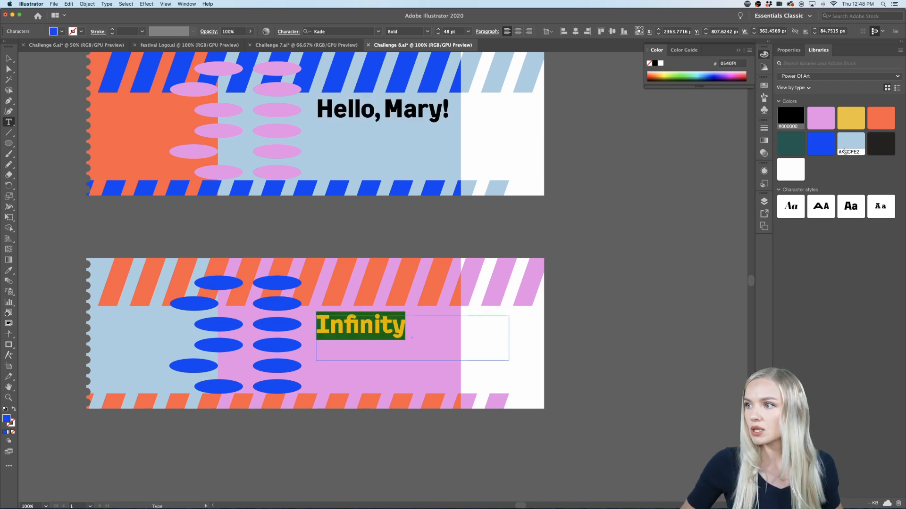
click(790, 117)
click(9, 58)
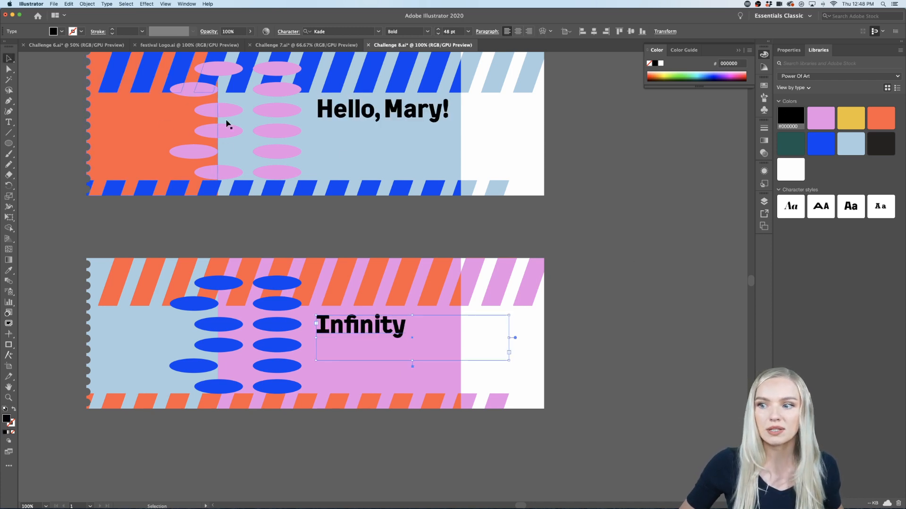
click(587, 265)
Step: Set the "Hello, Mary!" title's font style to Kade Regular, keeping its size at 48 pt
key(super+minus)
scroll(602, 273, right, 1)
scroll(601, 273, up, 1)
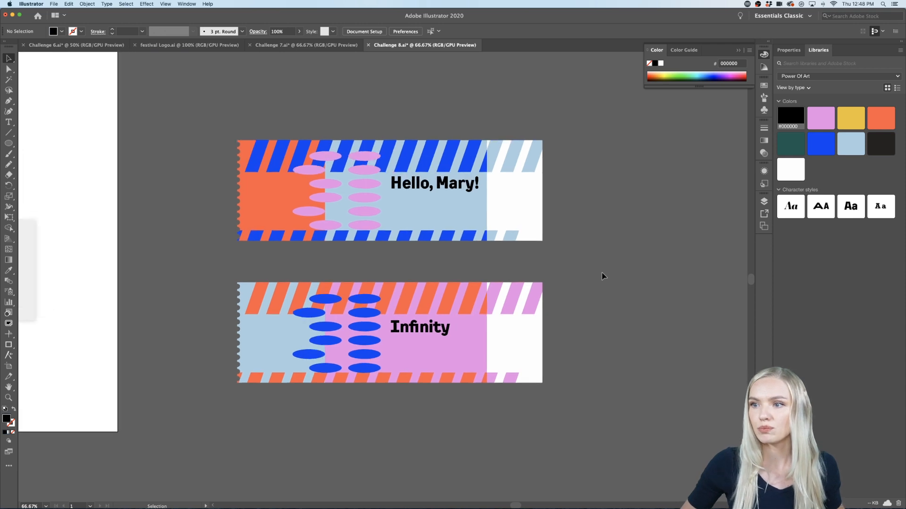
key(super+plus)
triple_click(391, 142)
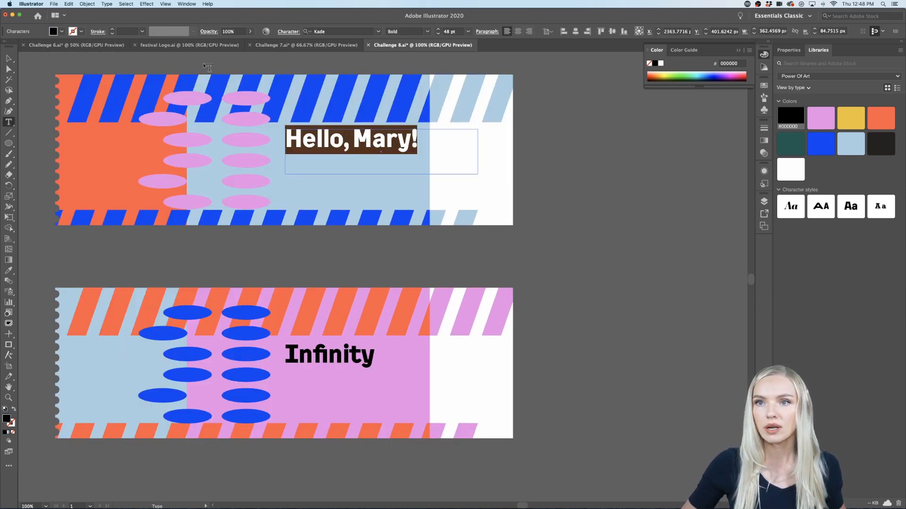
click(788, 50)
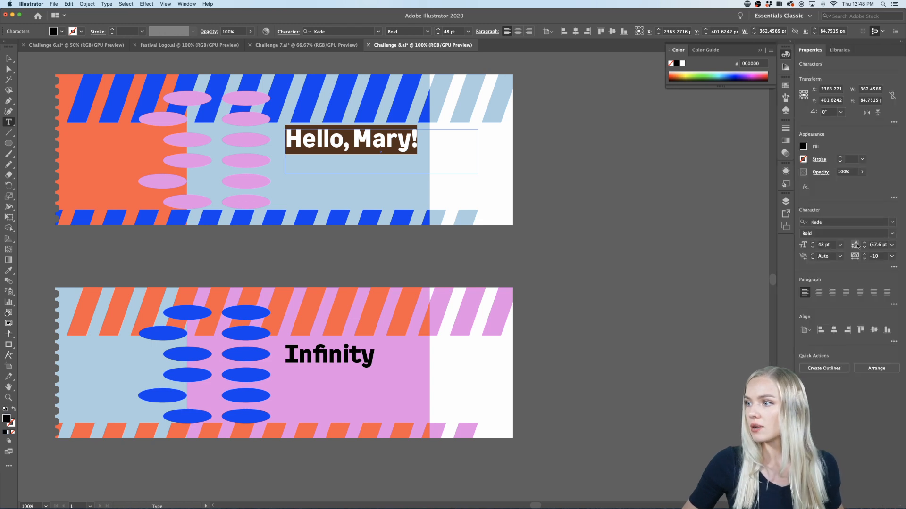
click(840, 245)
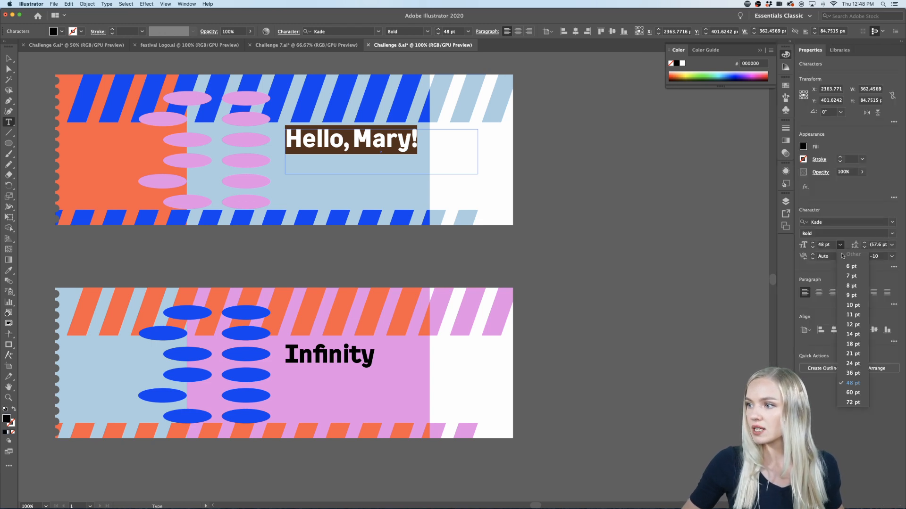
click(856, 219)
click(892, 233)
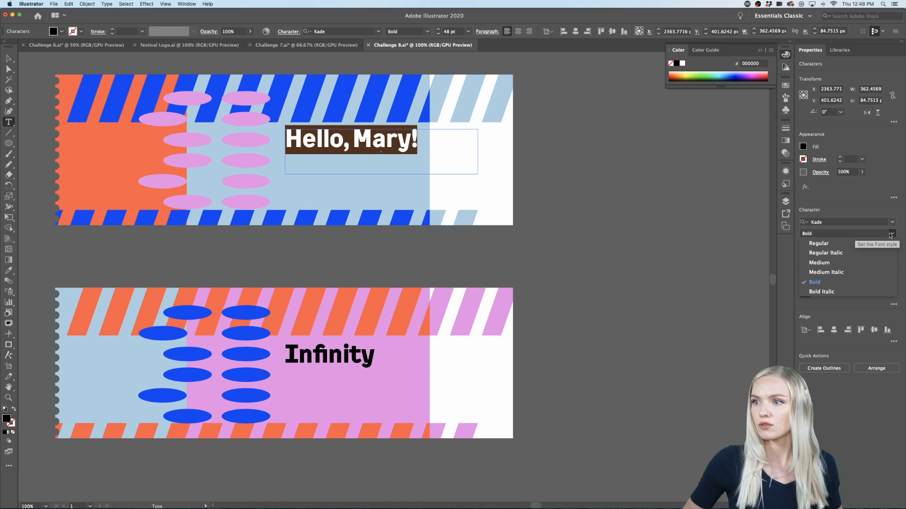
click(857, 244)
key(Escape)
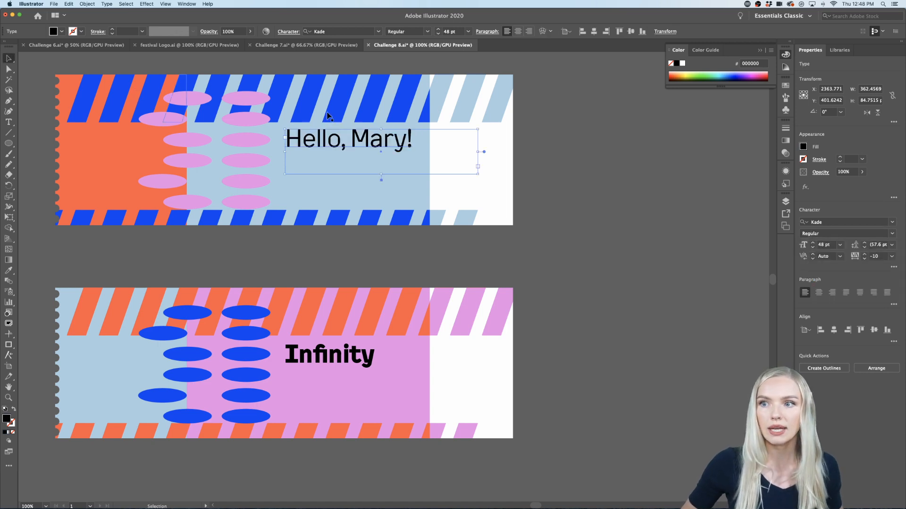
Step: Move the "Hello, Mary!" title off the upper ticket onto the empty canvas beside its white end, and deselect it
click(591, 174)
scroll(593, 178, left, 3)
scroll(593, 177, up, 2)
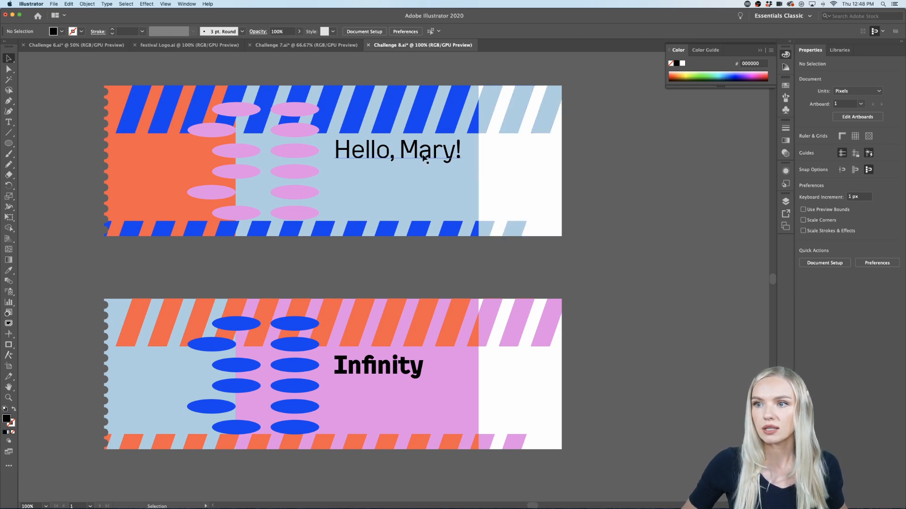
drag(425, 159, 657, 163)
click(658, 234)
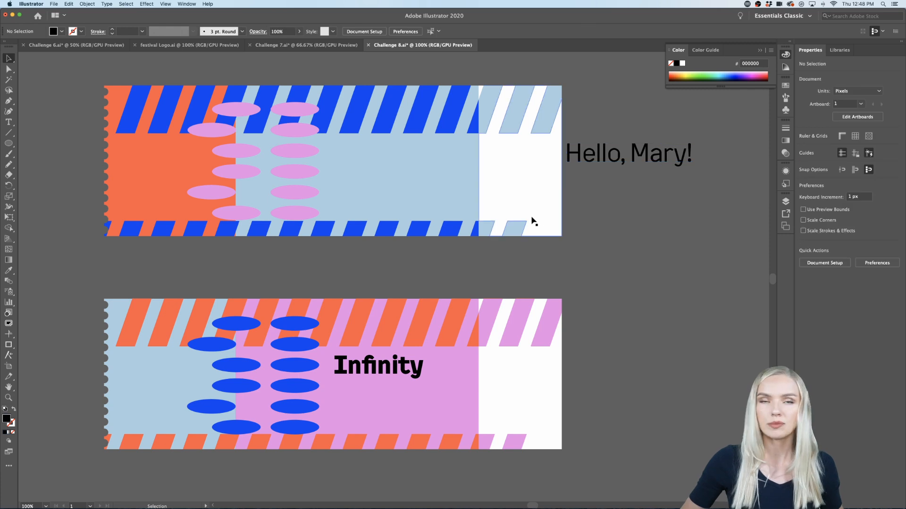
scroll(534, 222, left, 2)
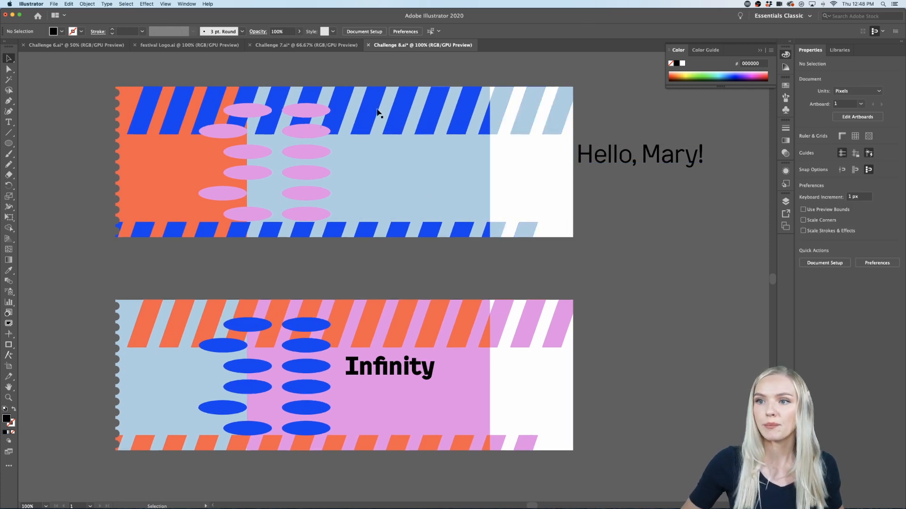
Step: Draw a rectangle about 267 by 217 px on the upper ticket's blue panel and fill it with the library's white
drag(9, 142, 38, 144)
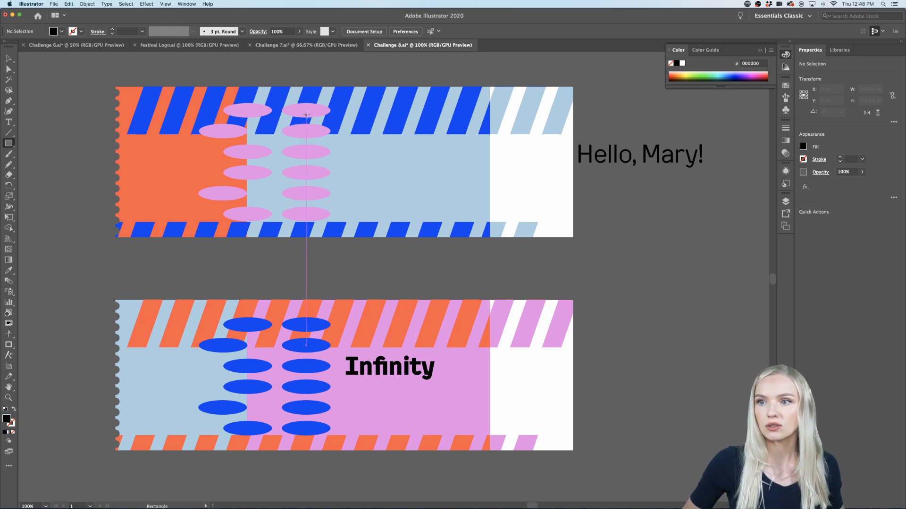
drag(305, 112, 446, 228)
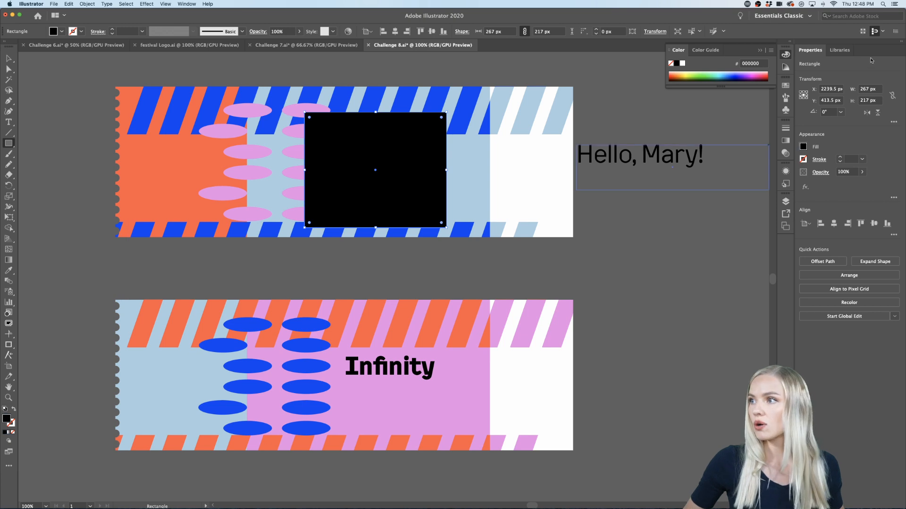
click(840, 50)
click(794, 166)
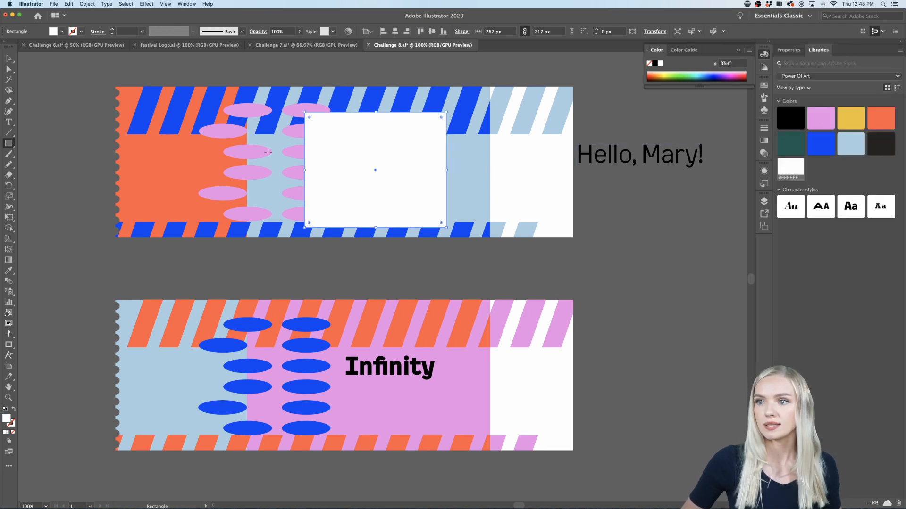
Step: Give the white rectangle a black #000000 stroke with a weight of 3 pt and deselect it
click(8, 59)
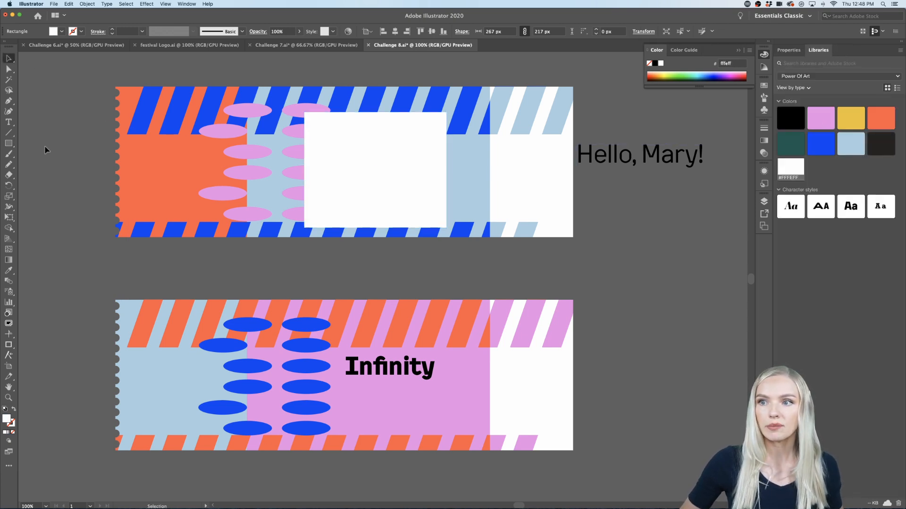
double_click(13, 422)
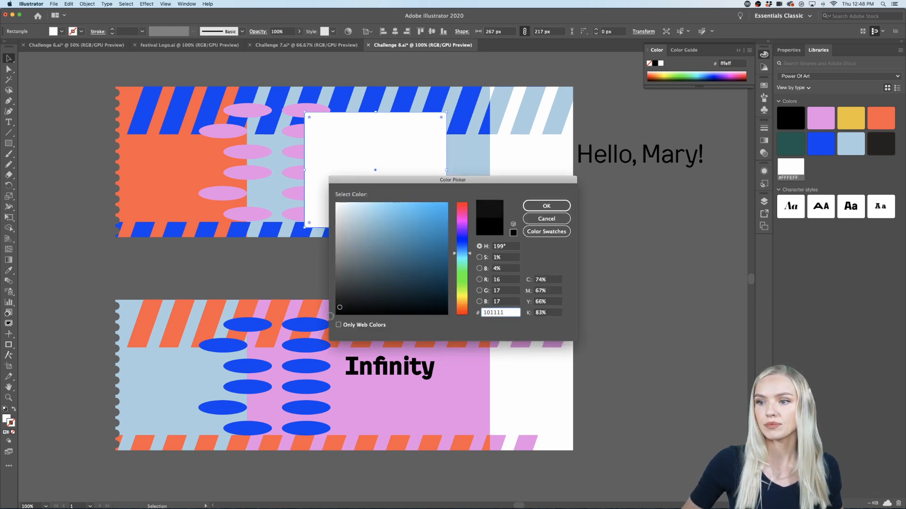
click(563, 207)
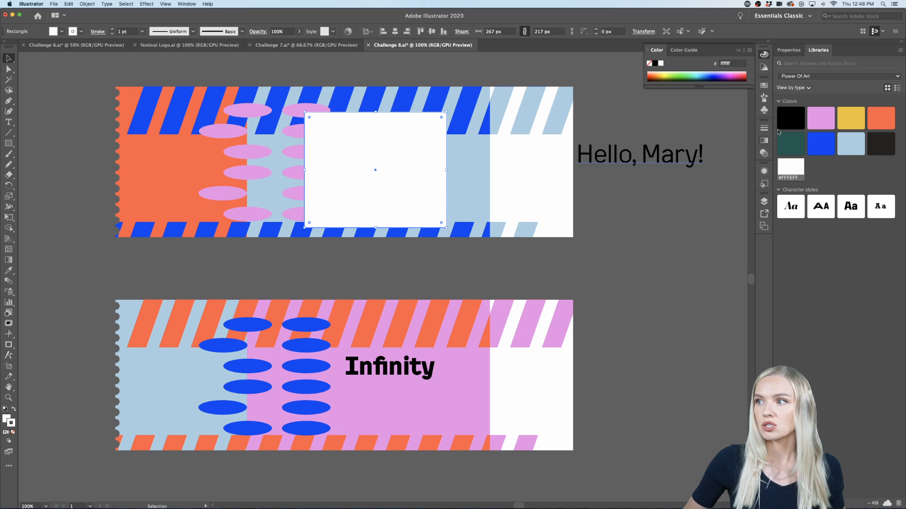
double_click(8, 428)
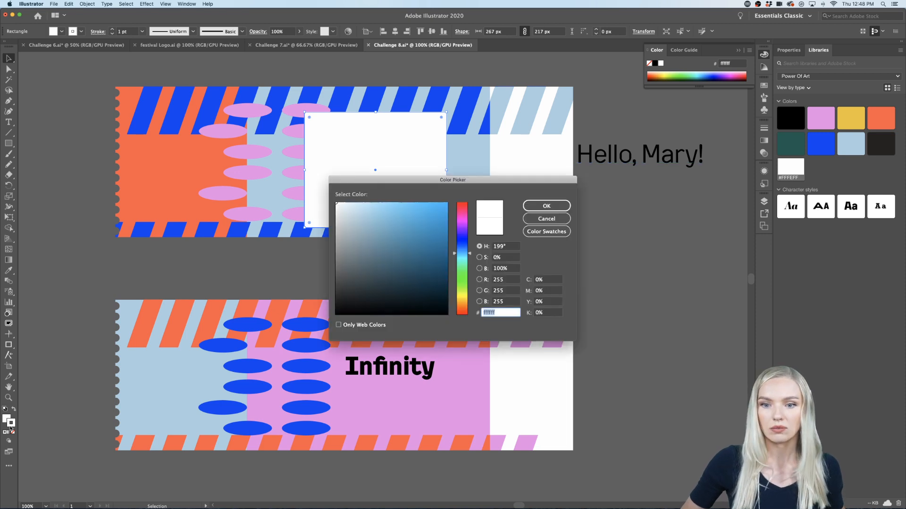
drag(351, 305, 323, 321)
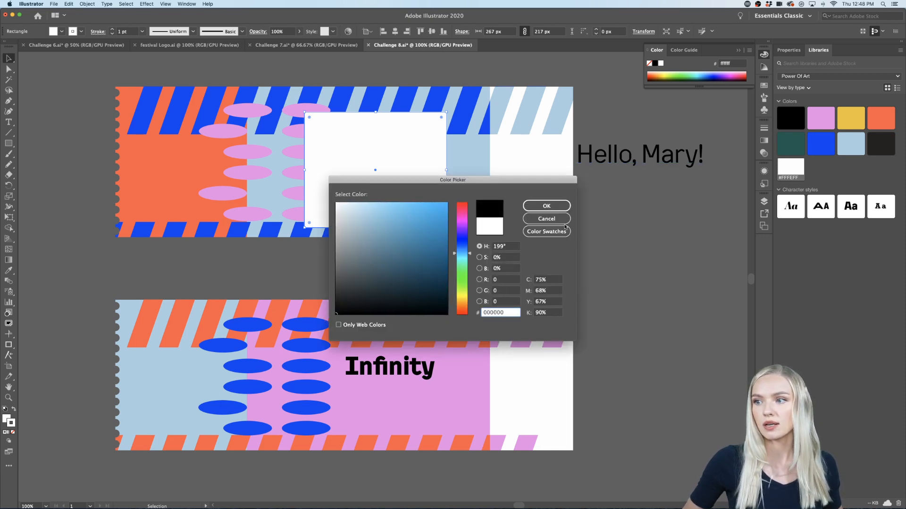
click(546, 206)
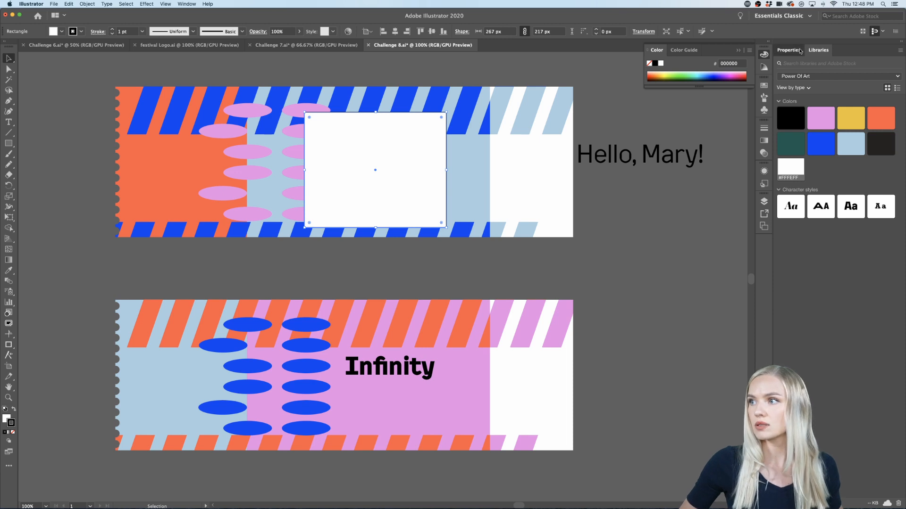
click(788, 49)
click(841, 158)
click(841, 158)
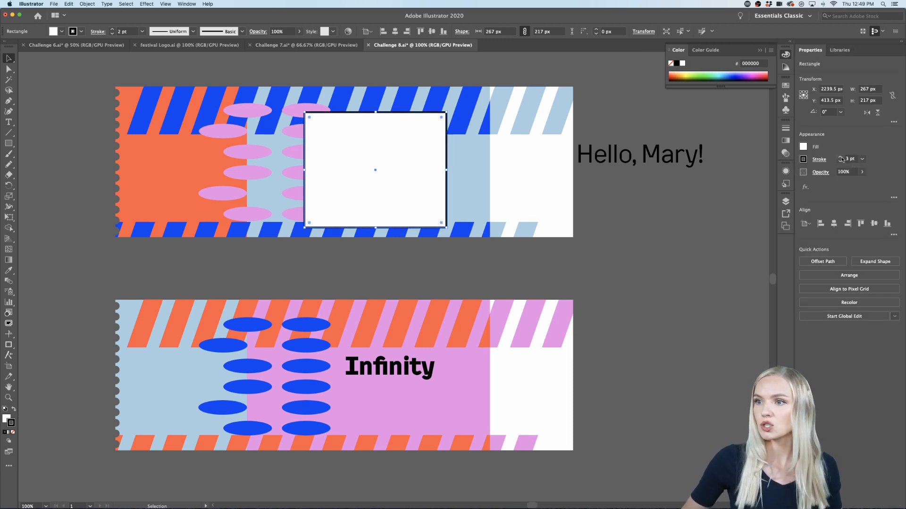
click(38, 104)
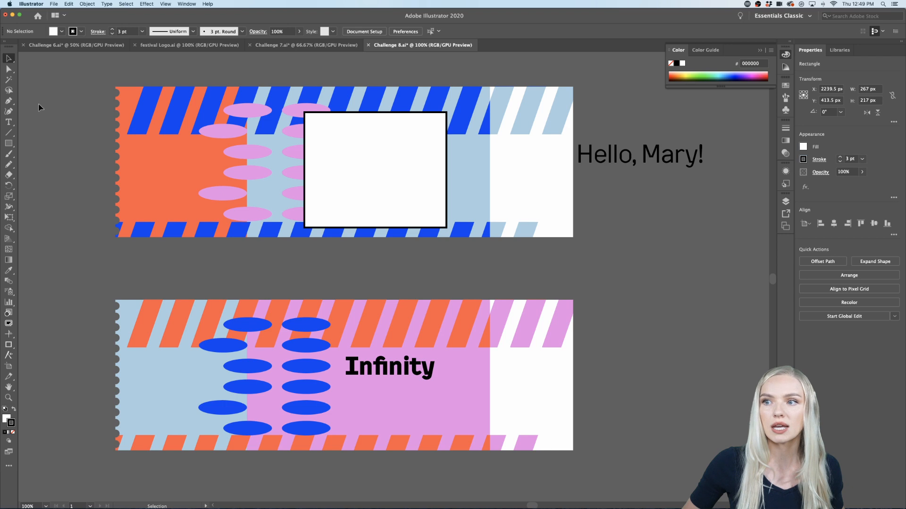
Step: Shorten the white rectangle from its upper and lower edges to about 139 px high, clear of both stripe bands
click(386, 139)
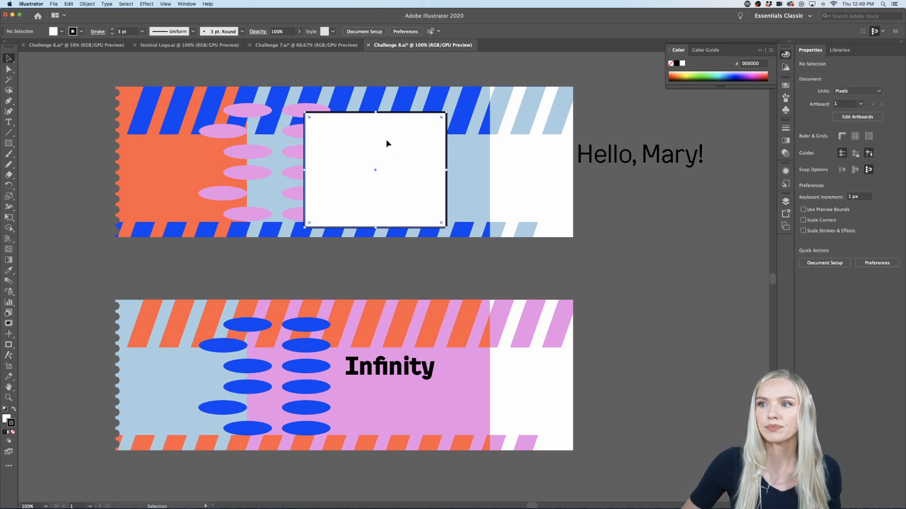
drag(376, 112, 375, 143)
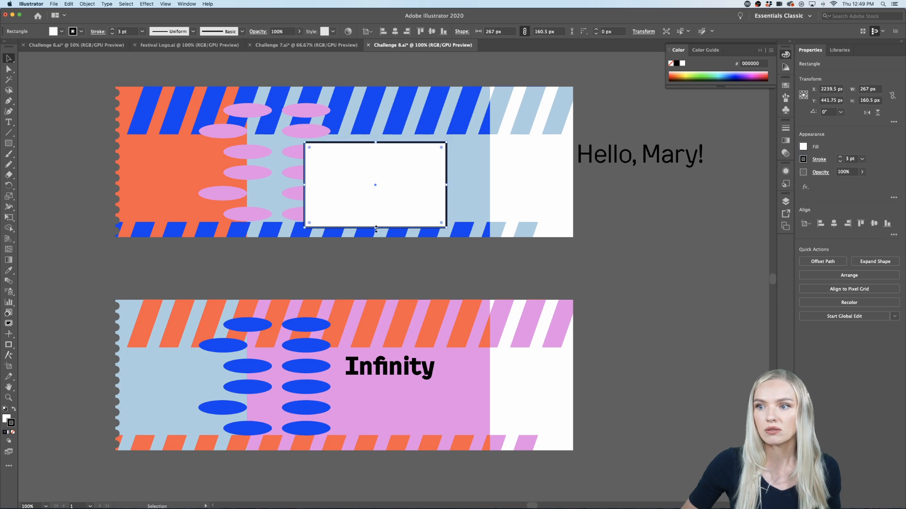
drag(376, 230, 376, 216)
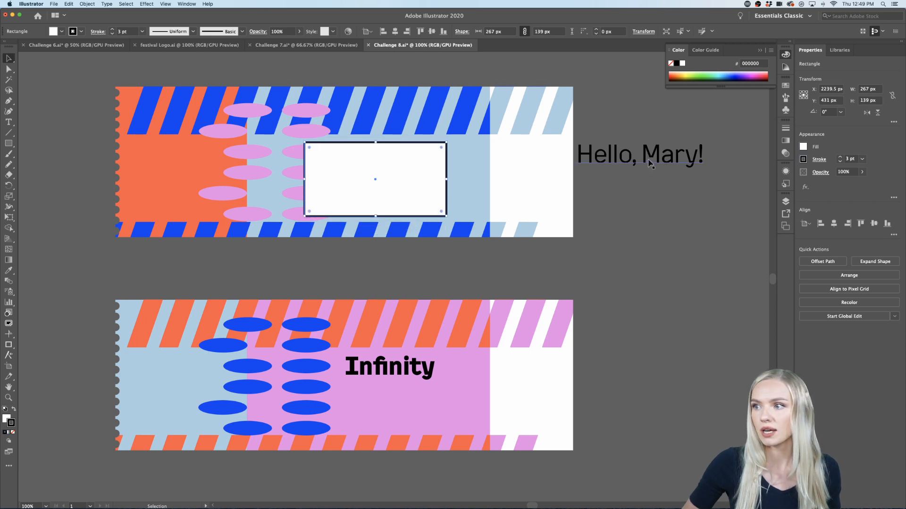
Step: Move the "Hello, Mary!" title onto the white rectangle and bring it to the front
drag(649, 163, 382, 167)
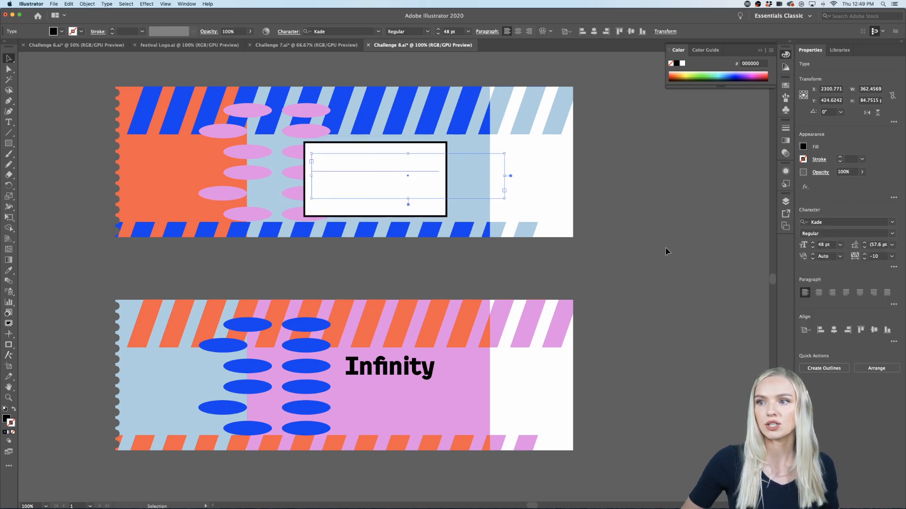
right_click(393, 167)
mouse_move(415, 272)
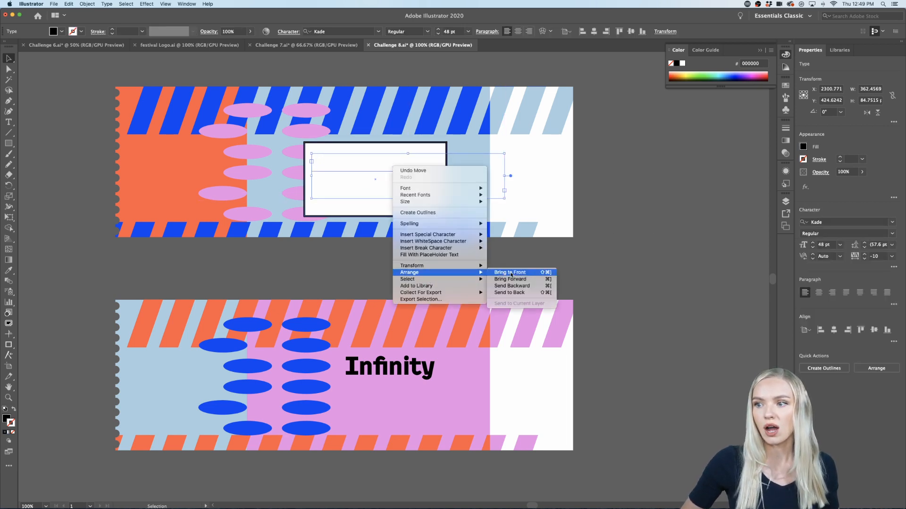
click(511, 275)
click(657, 247)
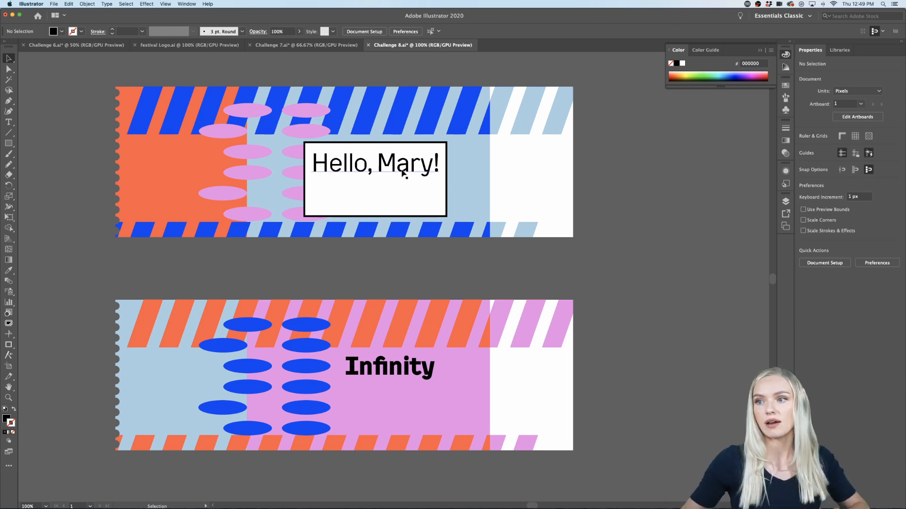
Step: Move the "Infinity" title off the lower ticket onto the empty canvas beside the tickets
scroll(633, 207, down, 1)
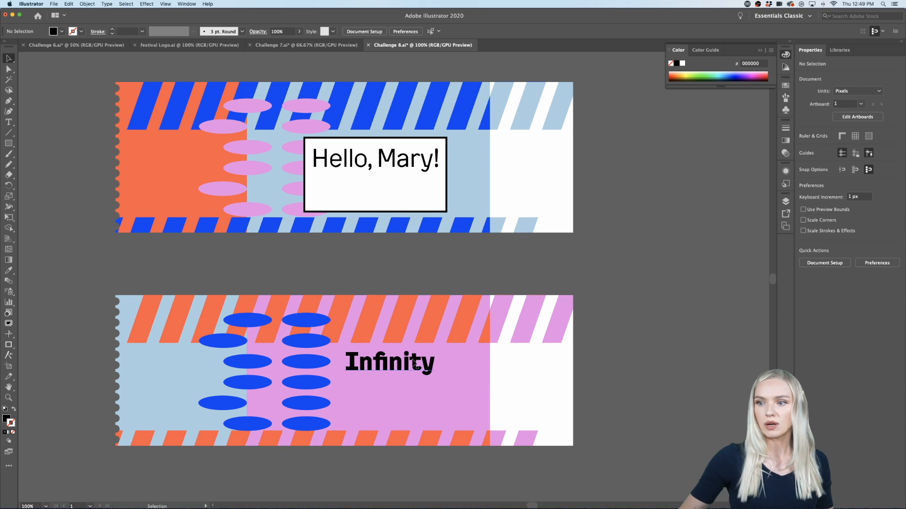
drag(415, 363, 694, 271)
click(669, 354)
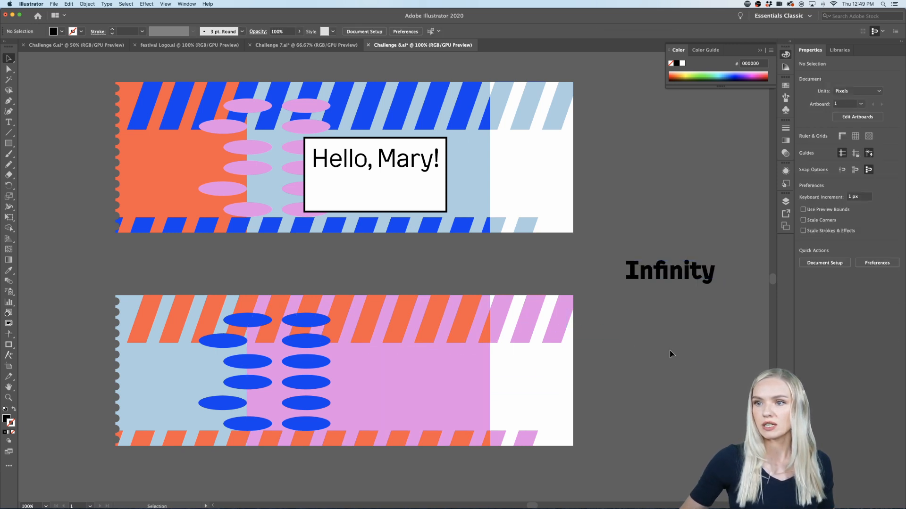
Step: Duplicate the "Hello, Mary!" title and place the copy directly beneath the original inside the white box
click(422, 175)
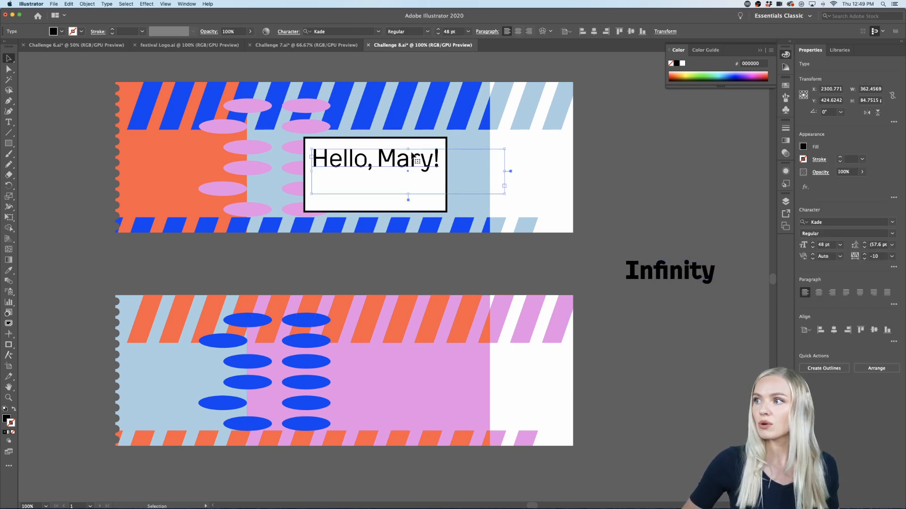
drag(414, 157, 416, 205)
scroll(414, 178, up, 3)
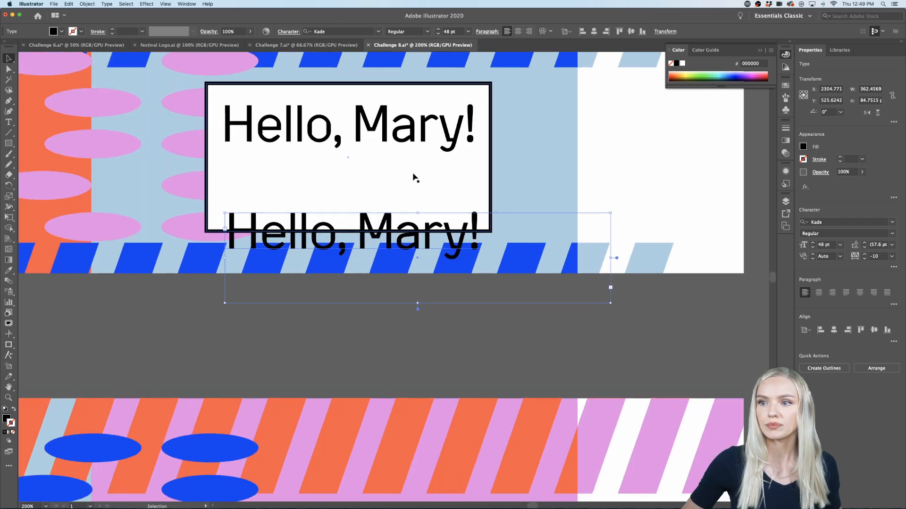
scroll(414, 175, left, 2)
scroll(413, 175, up, 1)
drag(437, 251, 433, 202)
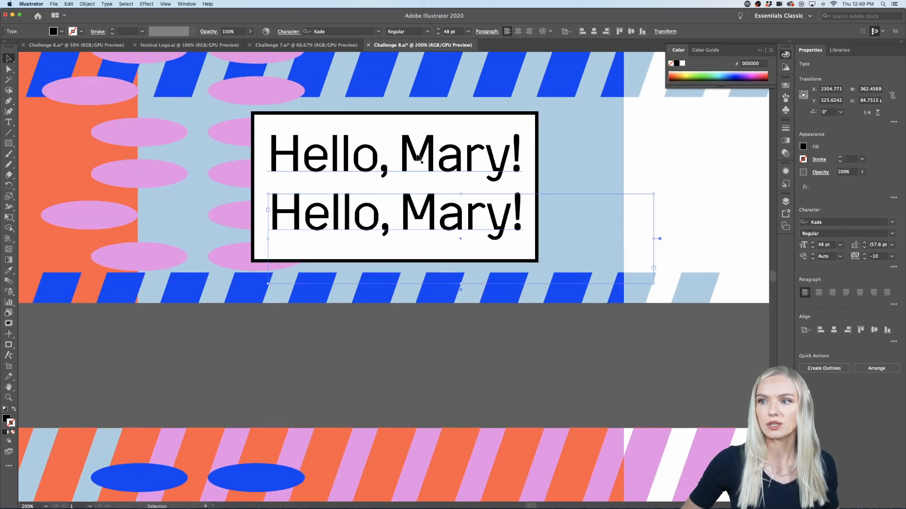
Step: Replace the text of the lower "Hello, Mary!" copy with "8:00 pm"
double_click(407, 218)
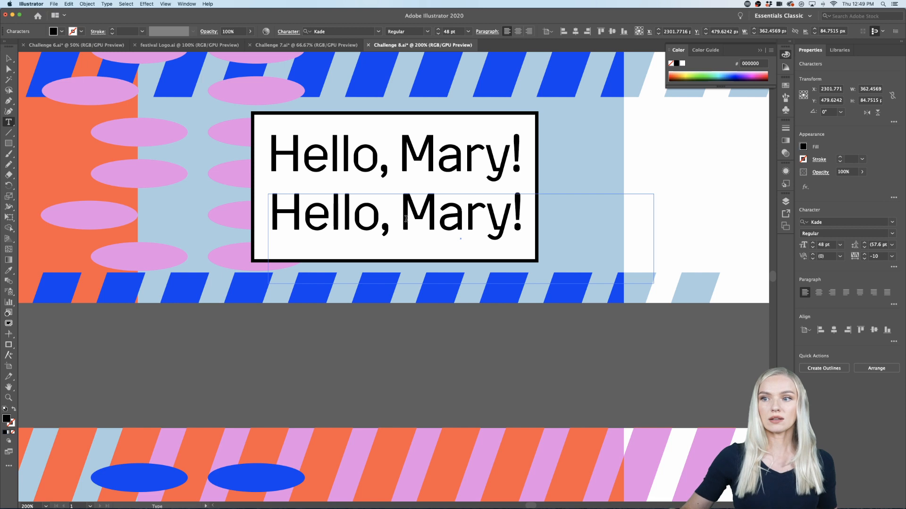
triple_click(406, 218)
key(BackSpace)
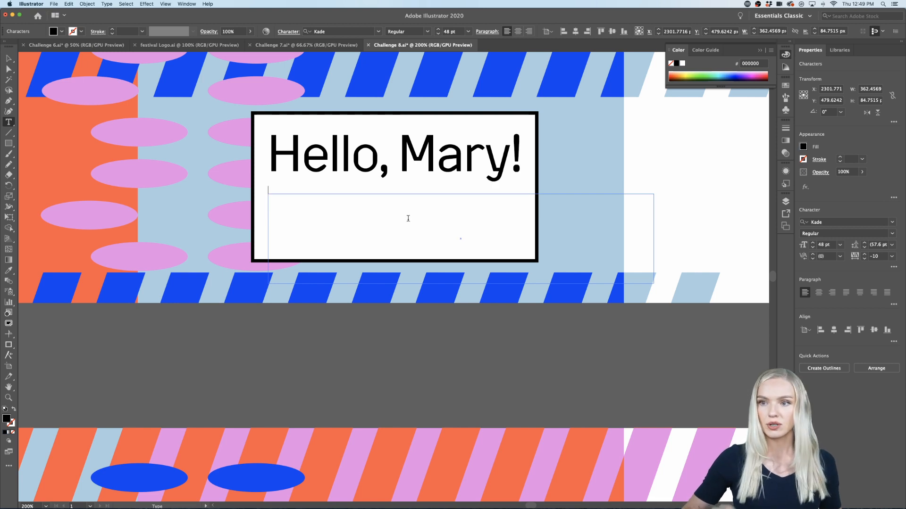
text(8)
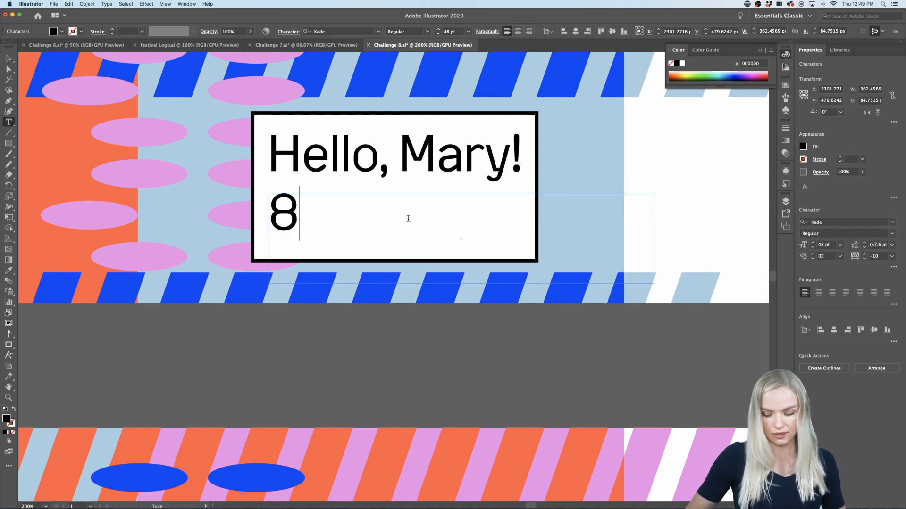
text(:0)
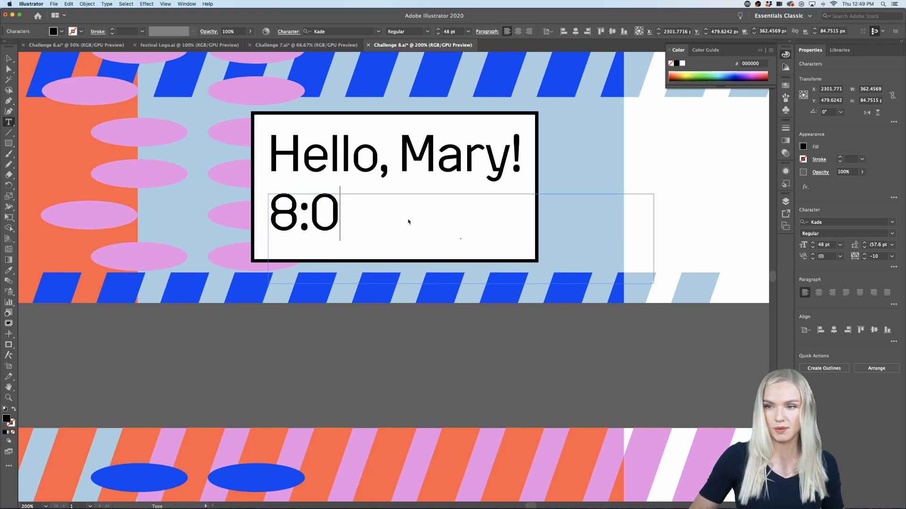
text(0 pm)
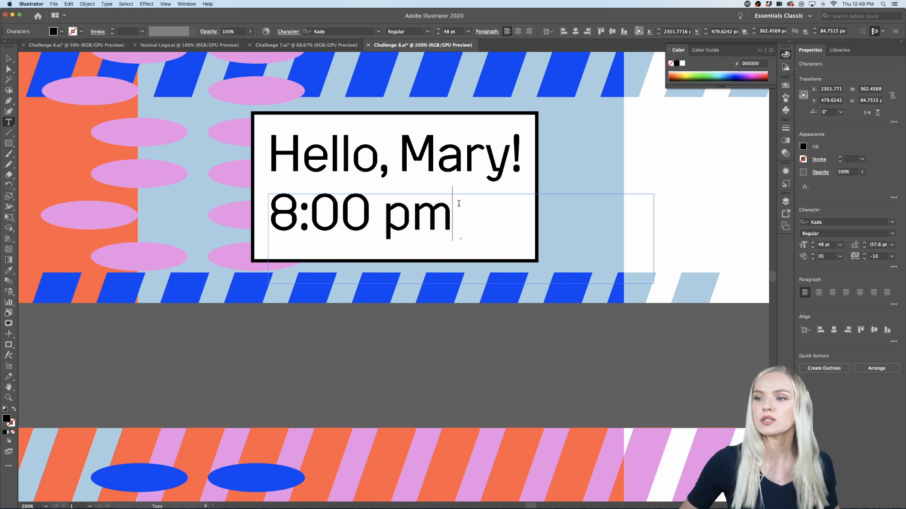
Step: Set the "8:00 pm" text to 36 pt and move it down about 14 px within the white box
drag(459, 203, 274, 211)
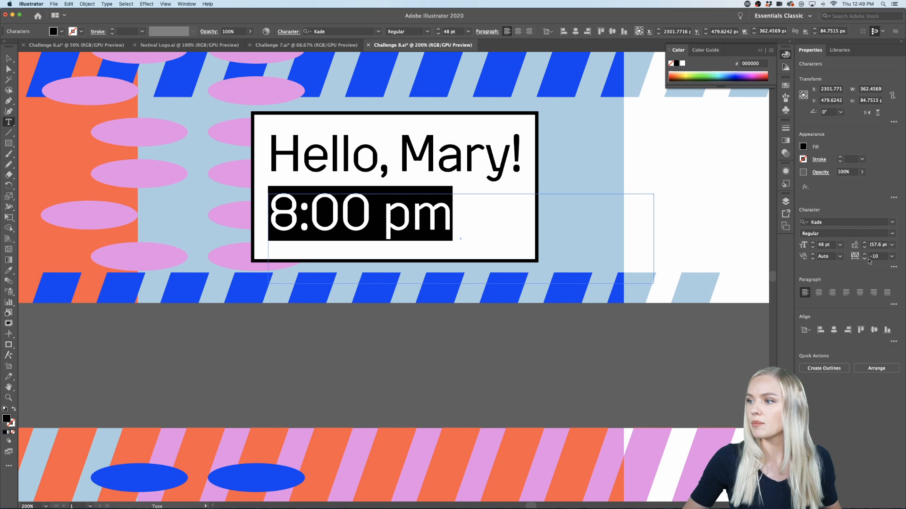
click(841, 245)
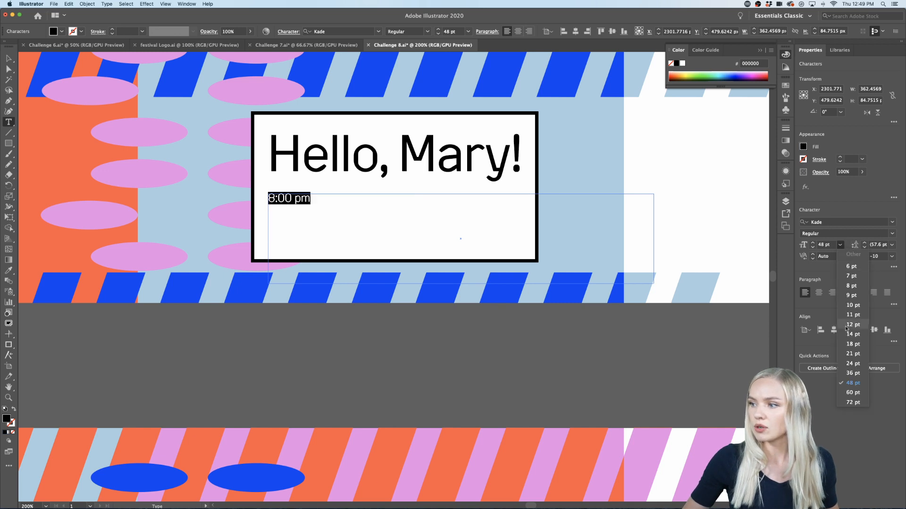
click(857, 372)
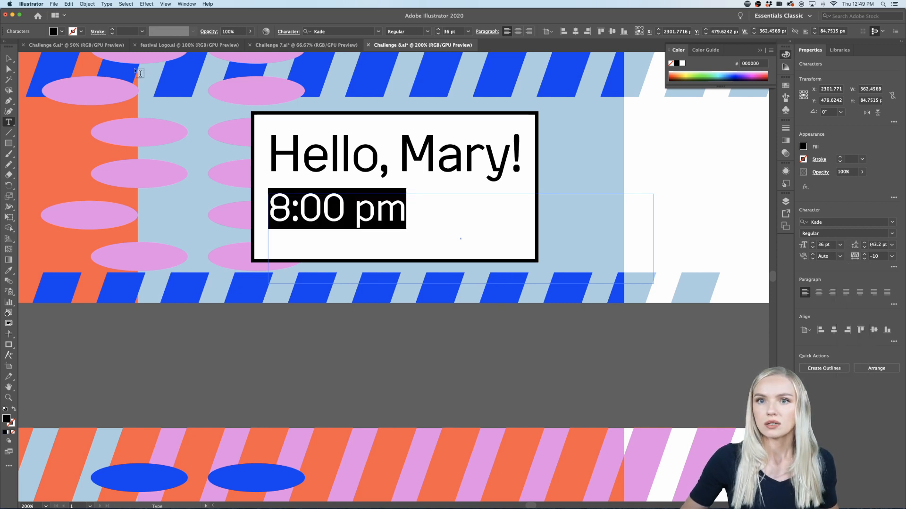
click(14, 60)
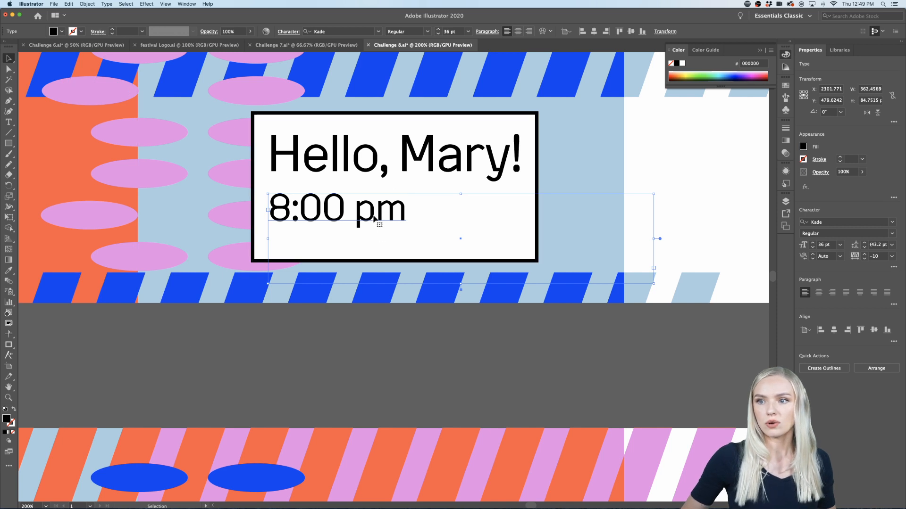
drag(374, 217, 397, 230)
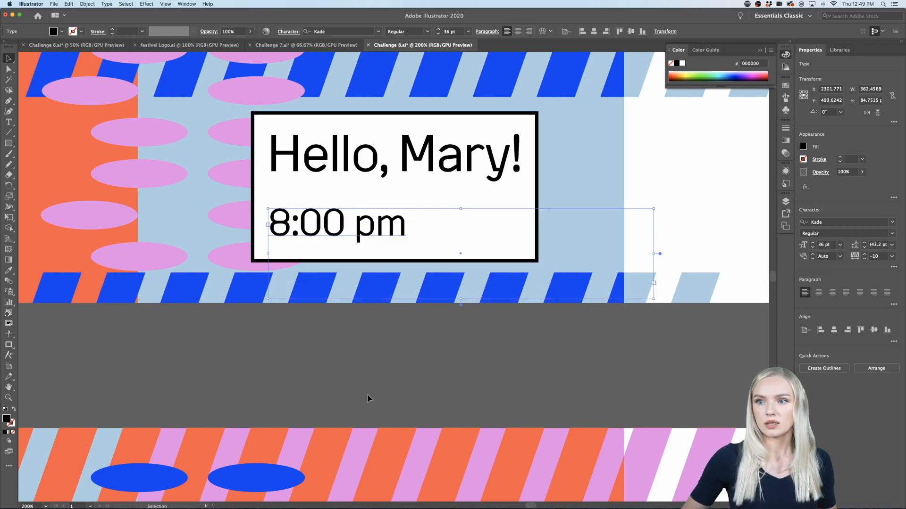
Step: Try to draw a horizontal divider line across the white box between the "Hello, Mary!" title and the "8:00 pm" text
click(368, 399)
scroll(366, 391, down, 2)
scroll(362, 363, up, 2)
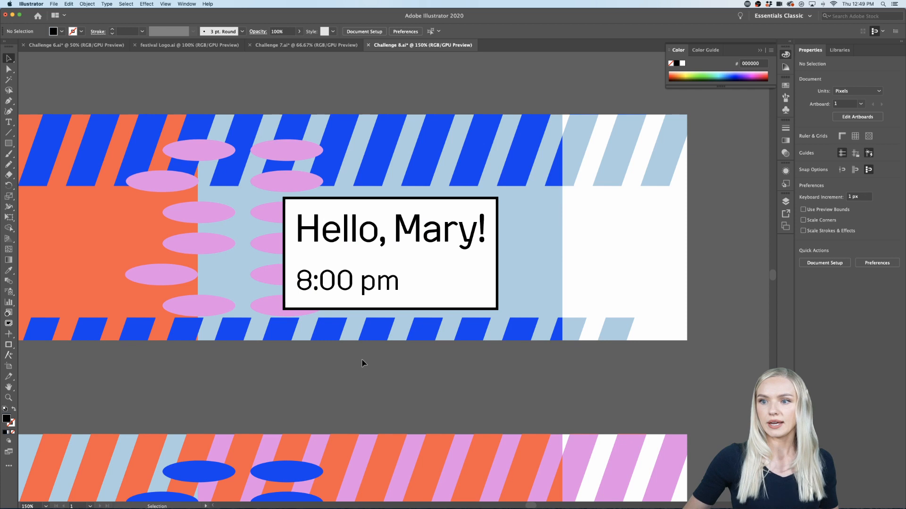
click(9, 134)
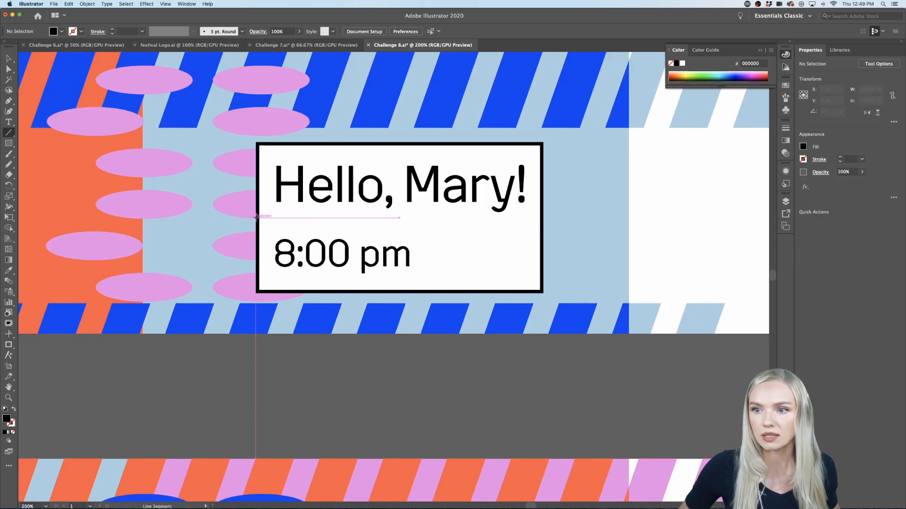
drag(257, 216, 541, 216)
click(541, 216)
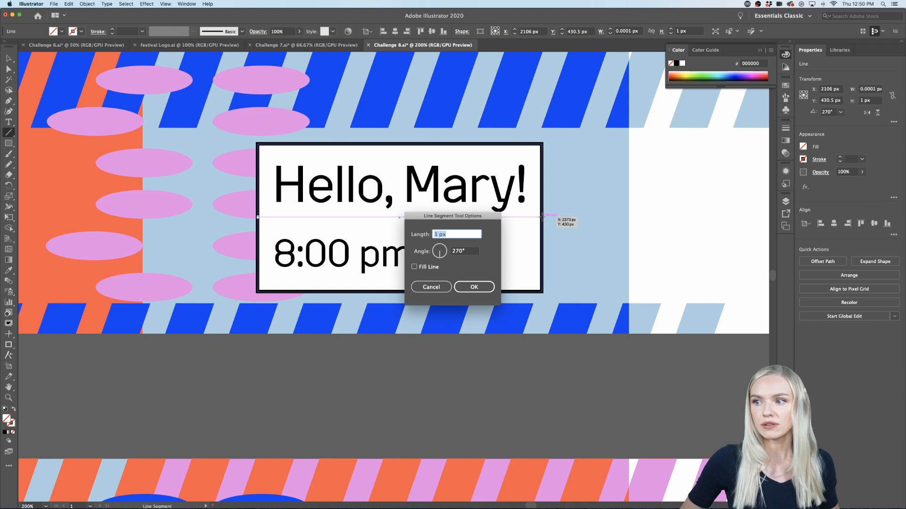
click(475, 287)
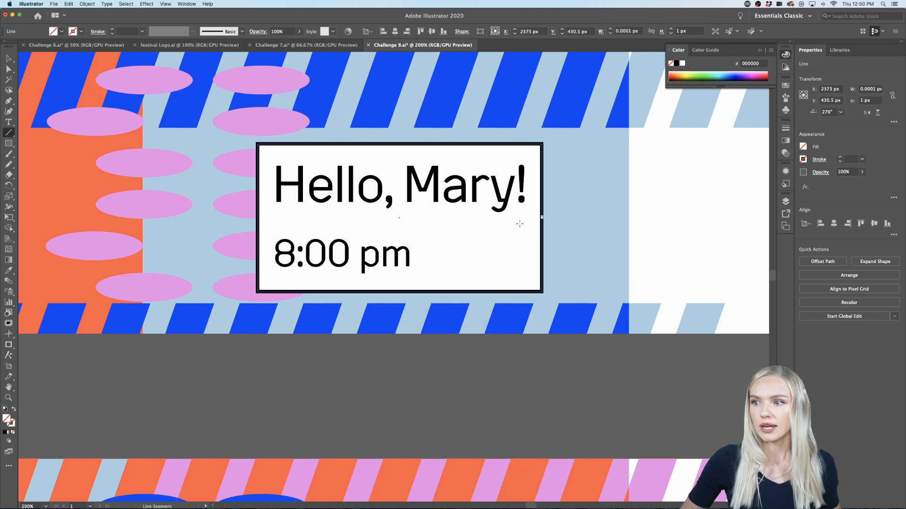
Step: Try to give the divider line a black 3 pt stroke
click(802, 160)
click(724, 191)
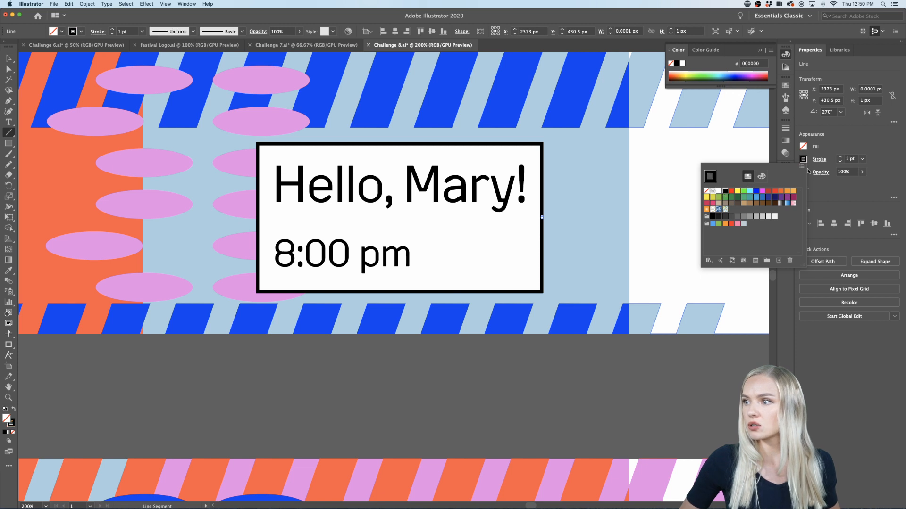
click(840, 158)
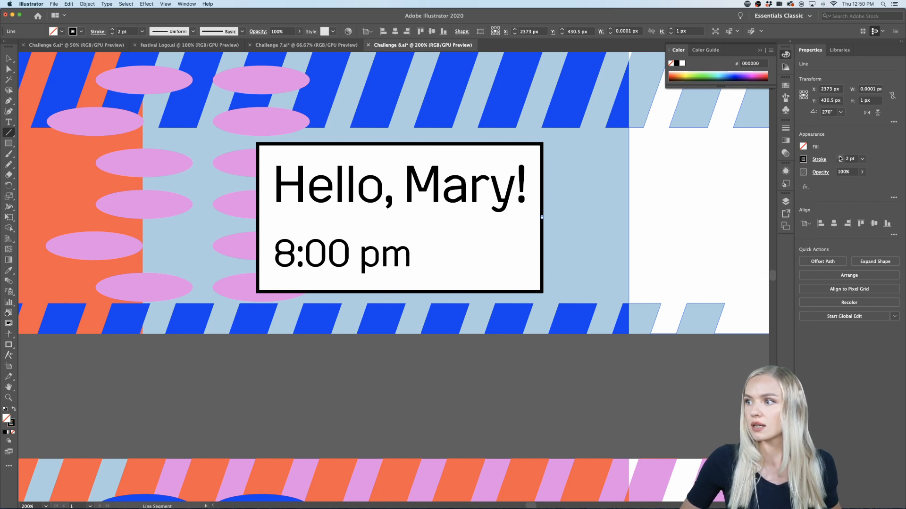
click(841, 158)
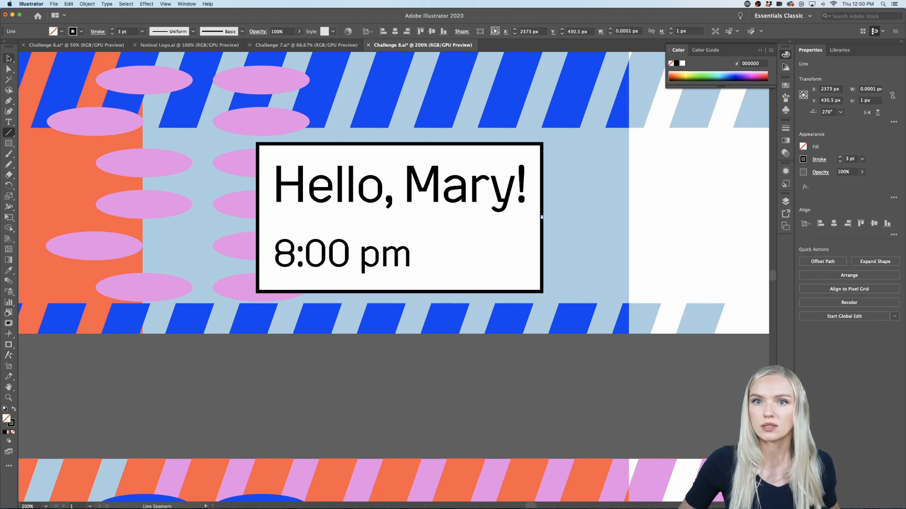
click(9, 58)
click(534, 219)
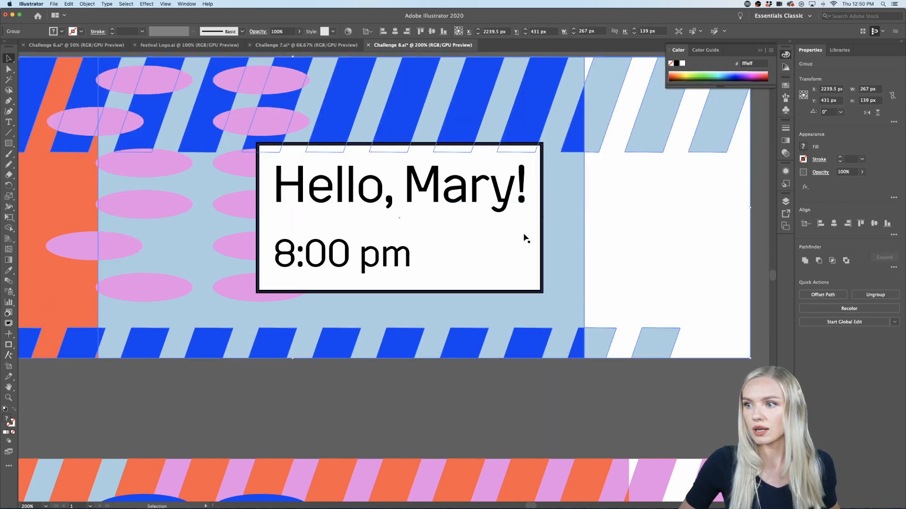
click(544, 230)
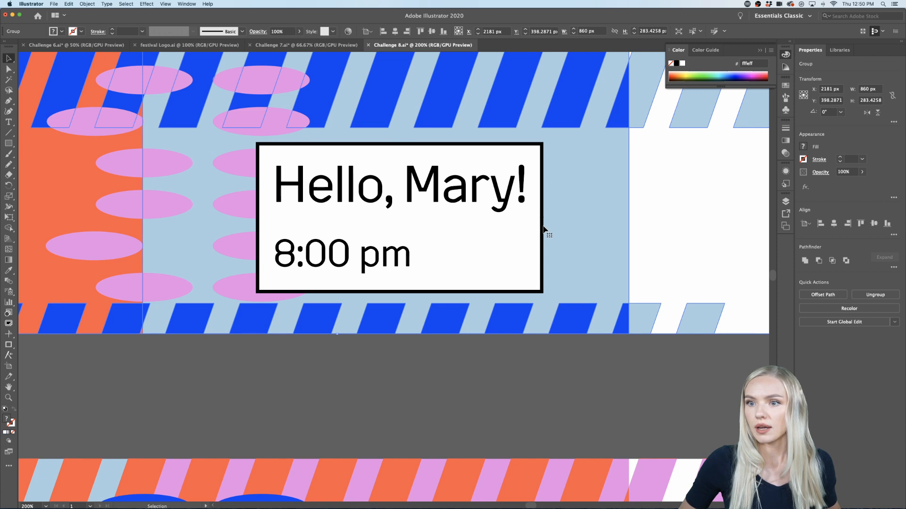
Step: Set the stroke colour to white with the upper ticket's striped background group selected
click(8, 133)
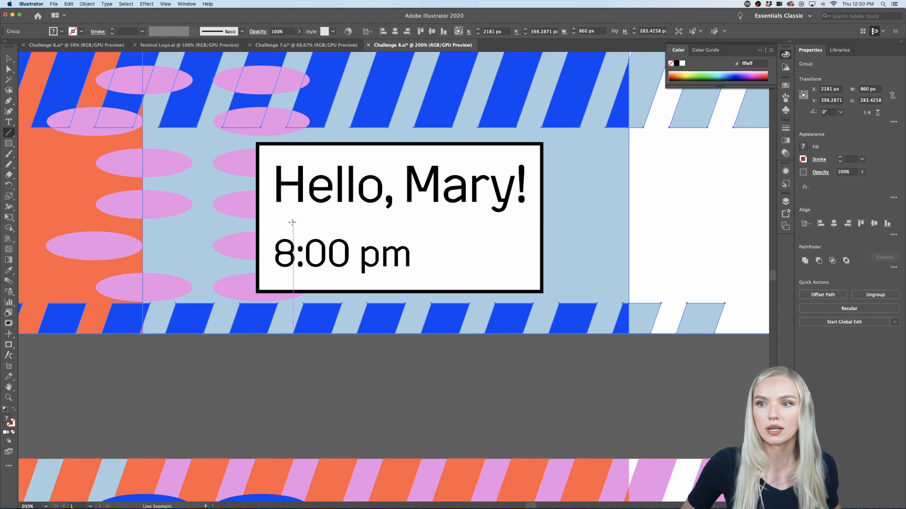
double_click(12, 424)
drag(360, 284, 326, 327)
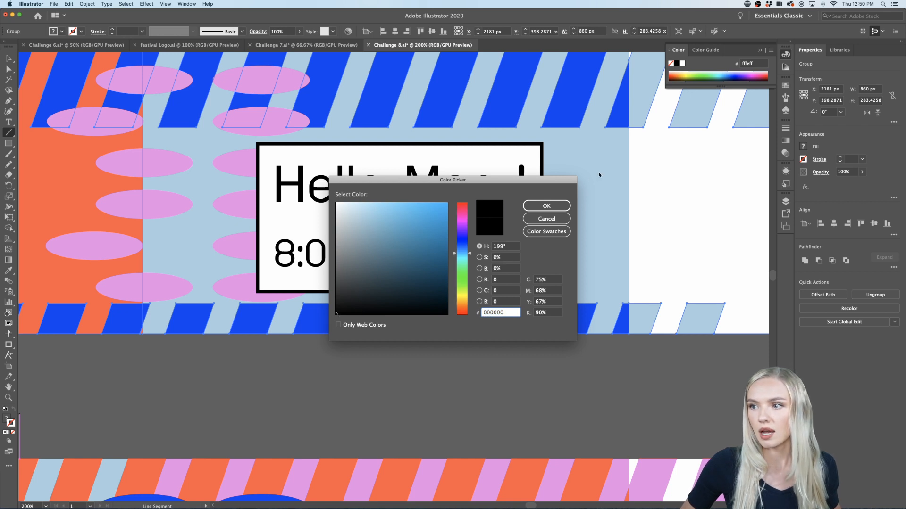
click(546, 206)
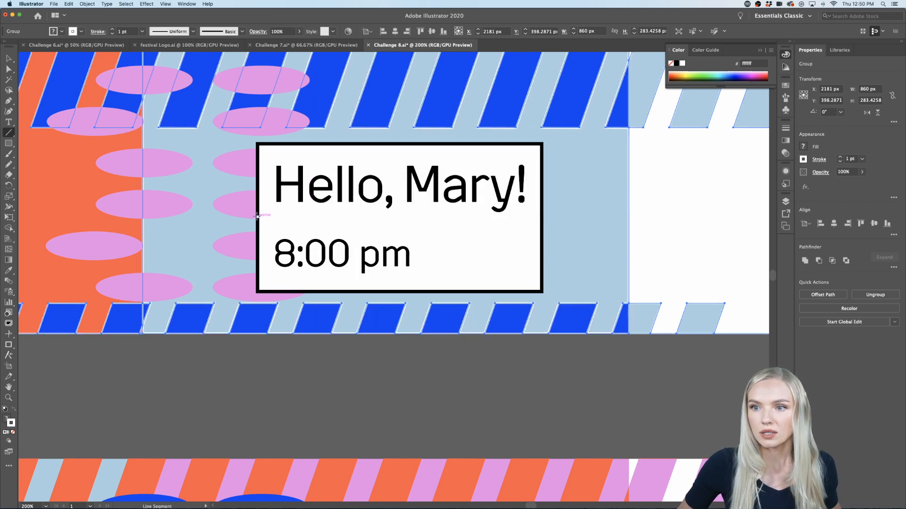
Step: Draw a horizontal line 267 px long across the white box beneath the title and give it a black 2 pt stroke
drag(256, 216, 542, 217)
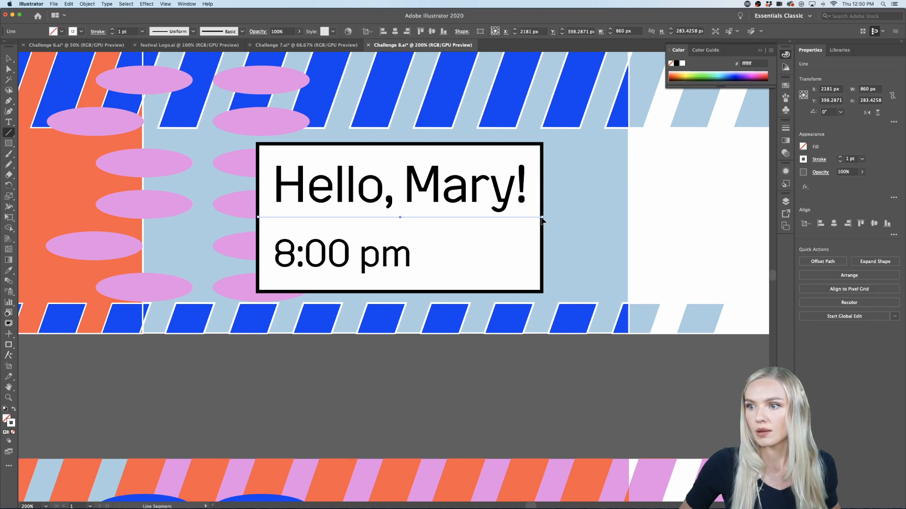
click(803, 160)
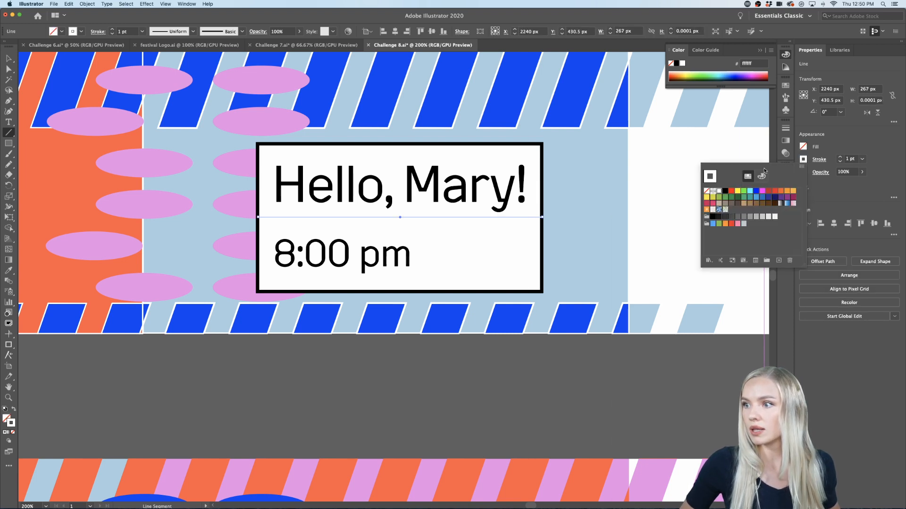
click(726, 191)
click(838, 144)
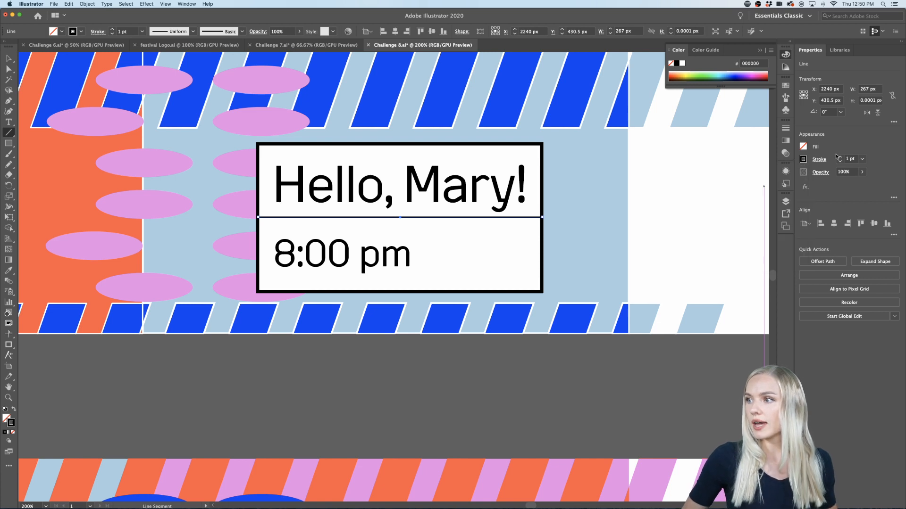
click(839, 157)
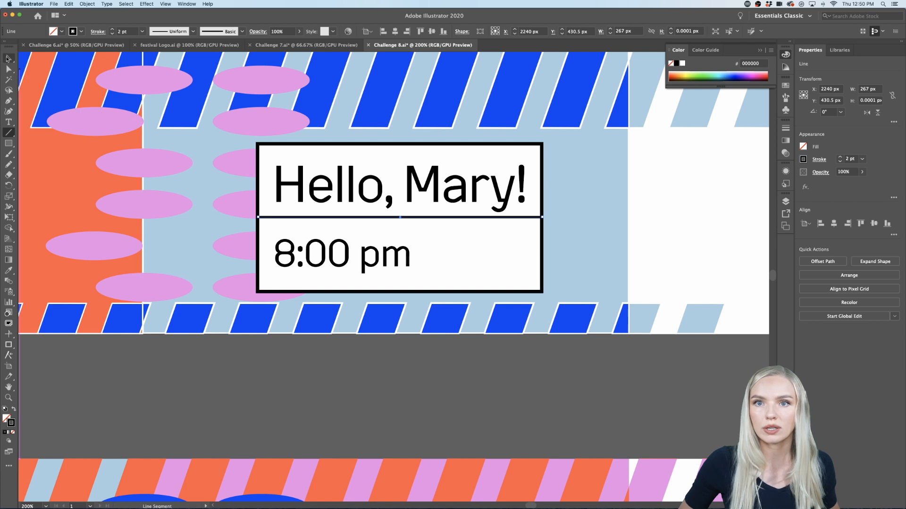
Step: Move the divider line down 10 px and shift the "8:00 pm" text slightly down beneath it
key(v)
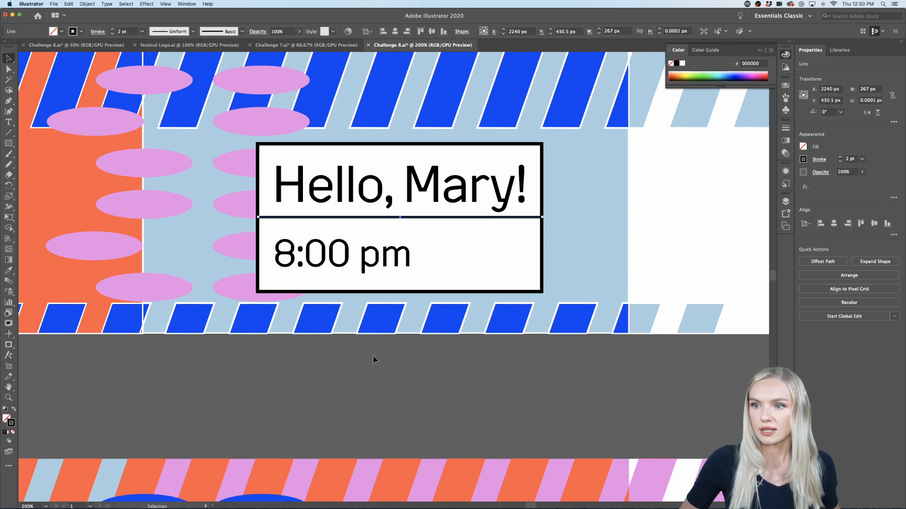
key(Down)
key(Down)
key(Down)
key(Down)
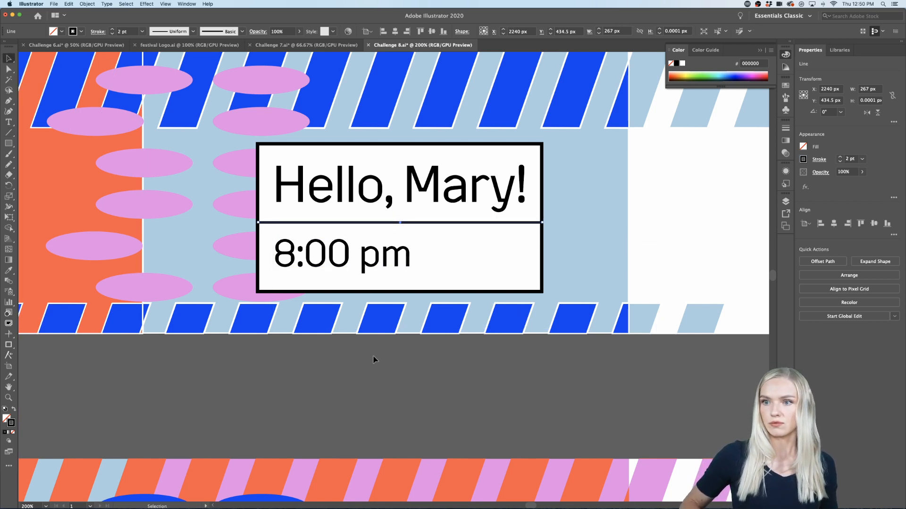
key(Down)
key(Down)
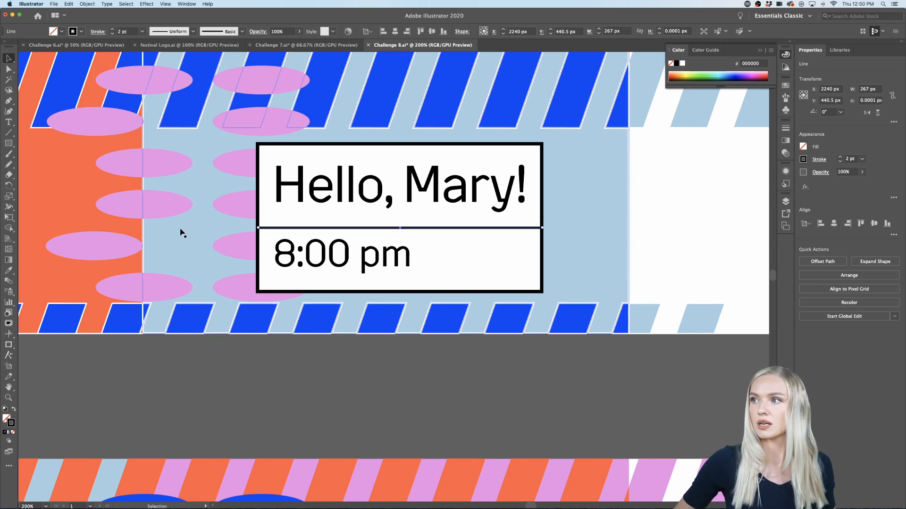
drag(312, 263, 309, 265)
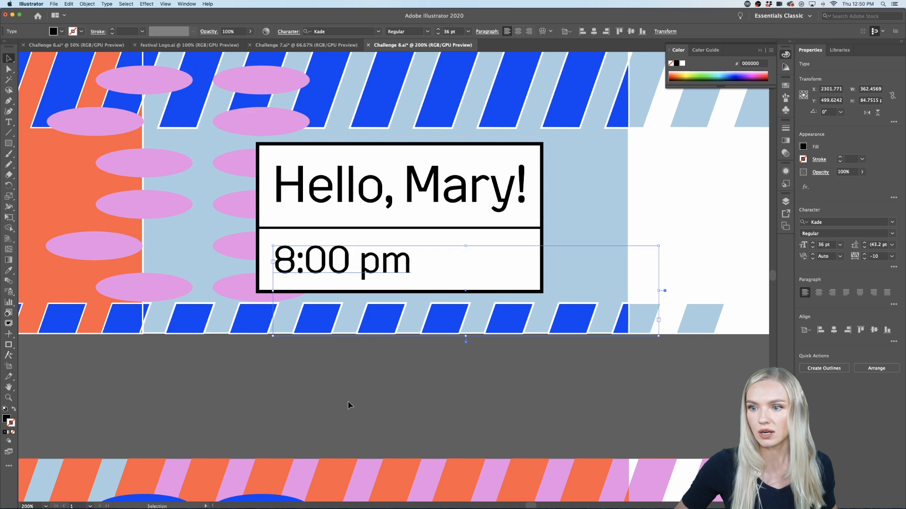
click(348, 402)
Step: Draw a vertical line 60 px long from the divider to the box's lower edge, after "8:00 pm", with a black 2 pt stroke
scroll(347, 402, down, 3)
drag(348, 402, 356, 381)
scroll(356, 381, up, 3)
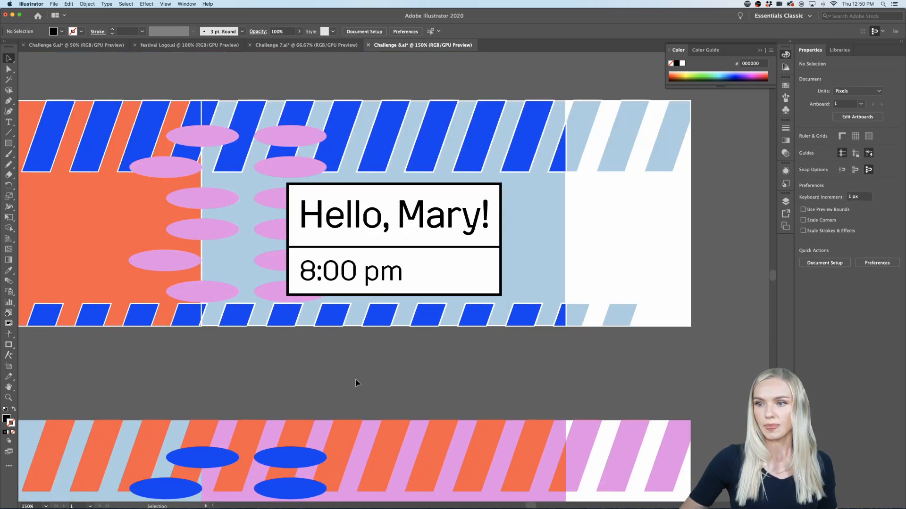
click(9, 133)
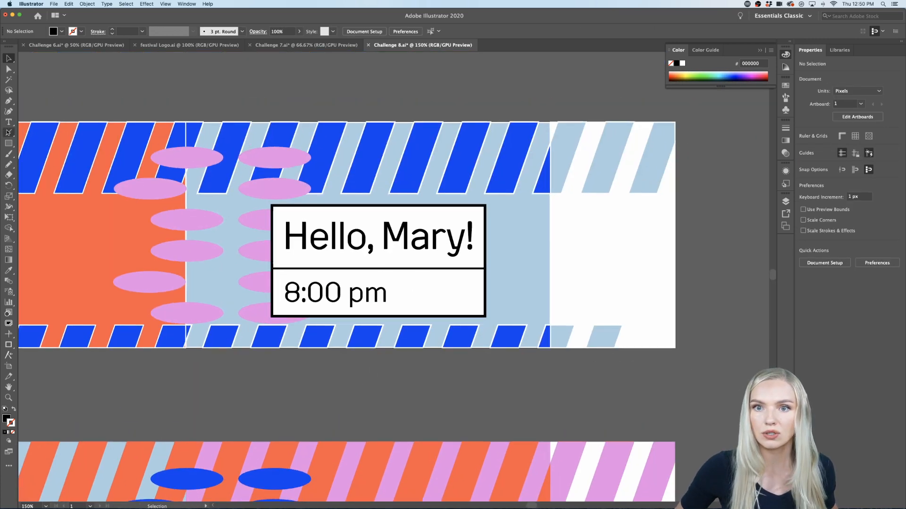
click(14, 409)
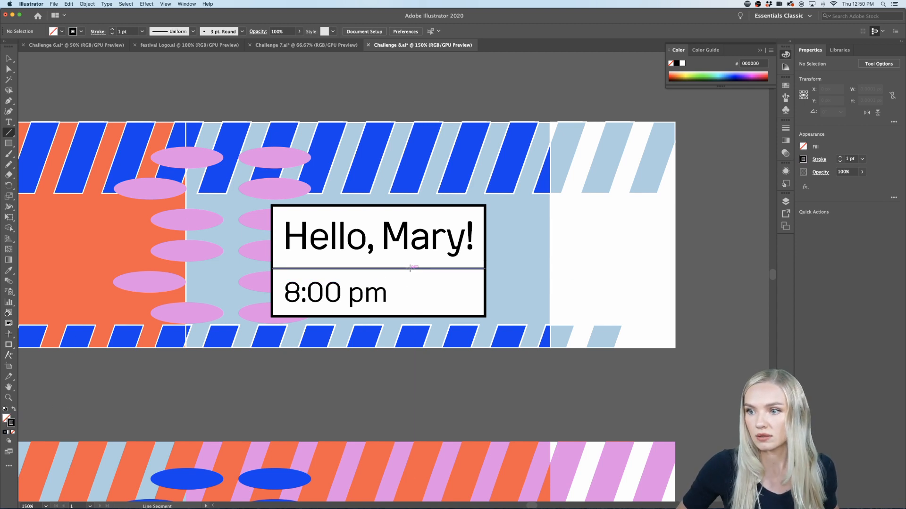
drag(413, 271, 413, 271)
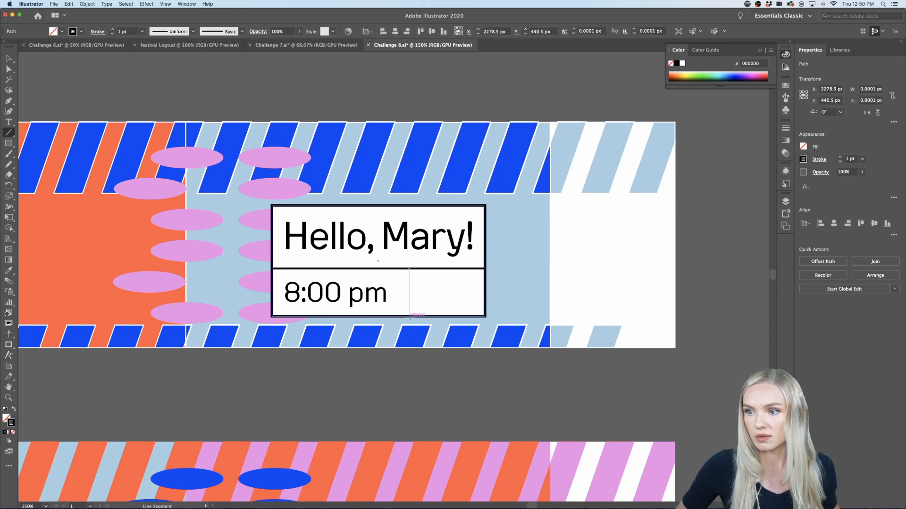
drag(409, 317, 409, 269)
scroll(419, 273, down, 1)
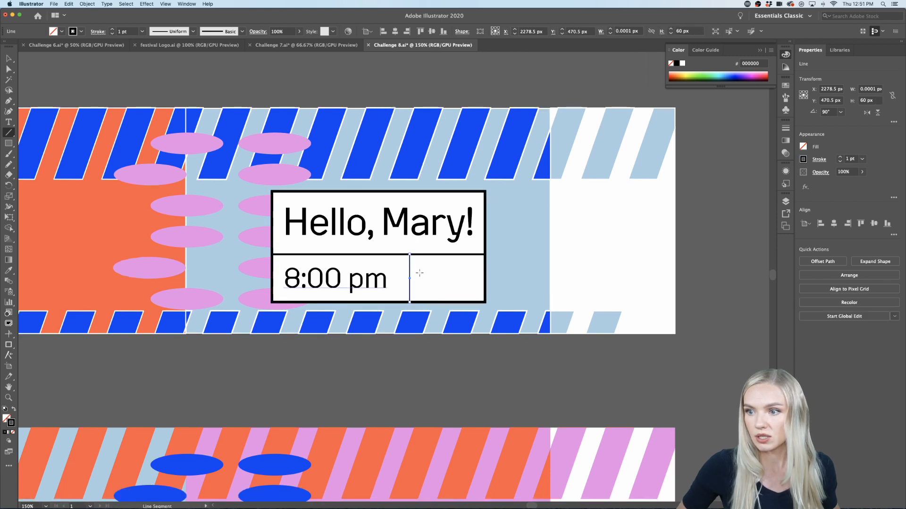
key(super+equal)
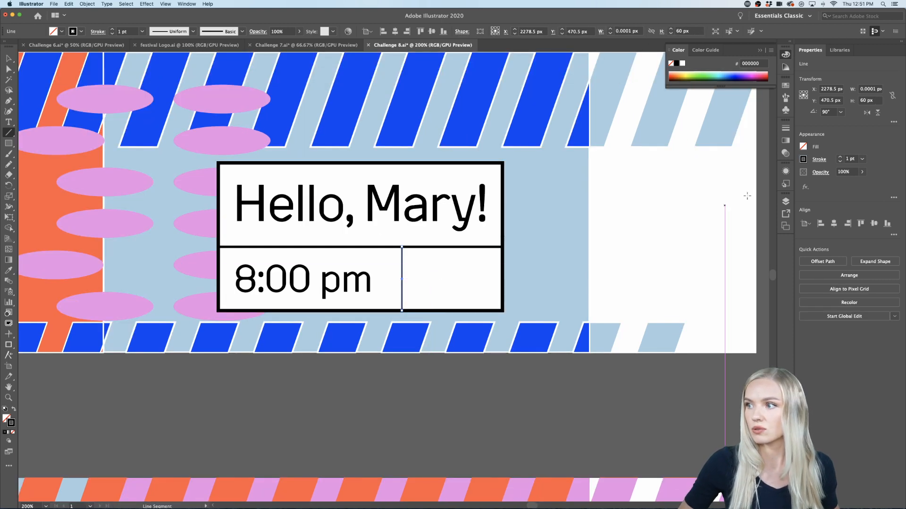
click(839, 159)
Step: Duplicate the "8:00 pm" text into the empty cell beside it and replace the copy's text with "X"
key(super+equal)
key(super+equal)
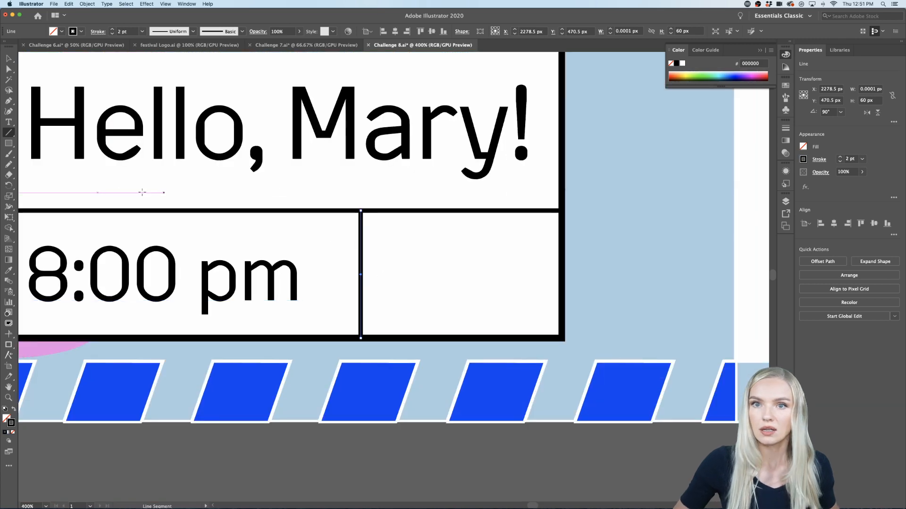
key(t)
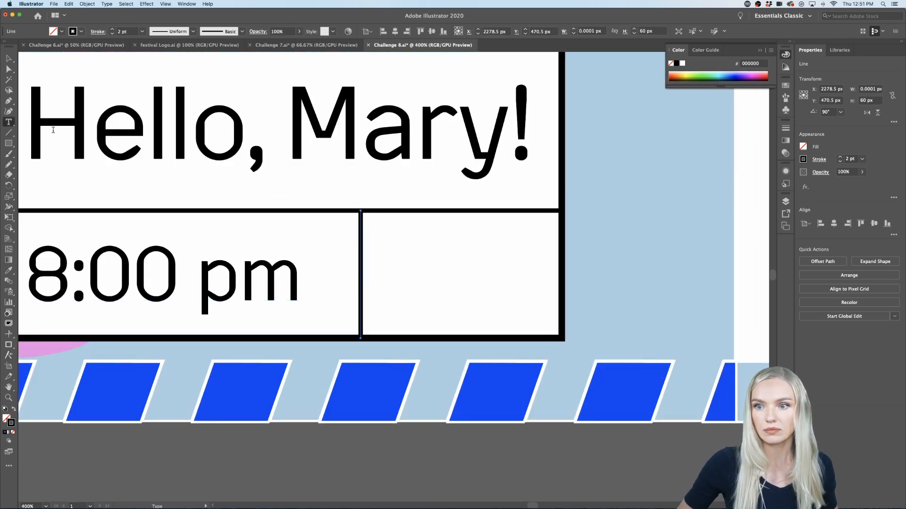
key(super+minus)
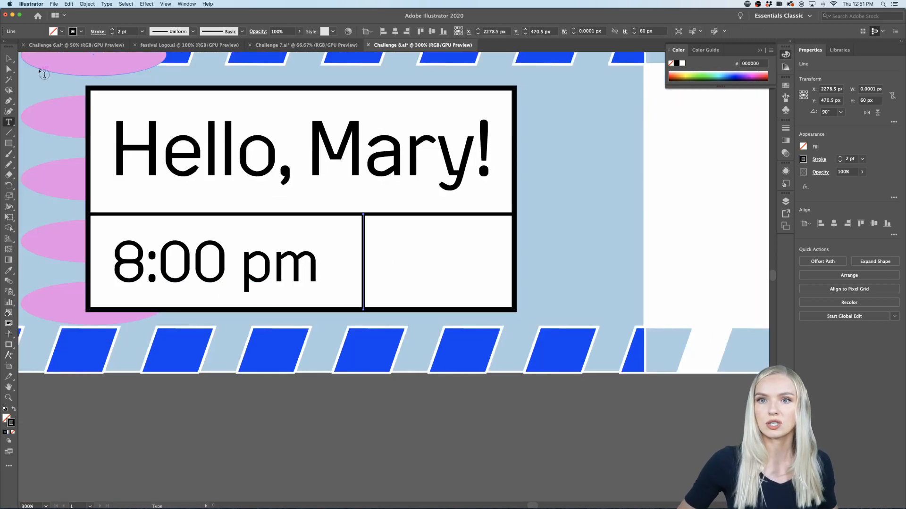
key(v)
drag(213, 271, 482, 279)
double_click(481, 278)
key(super+a)
text(X)
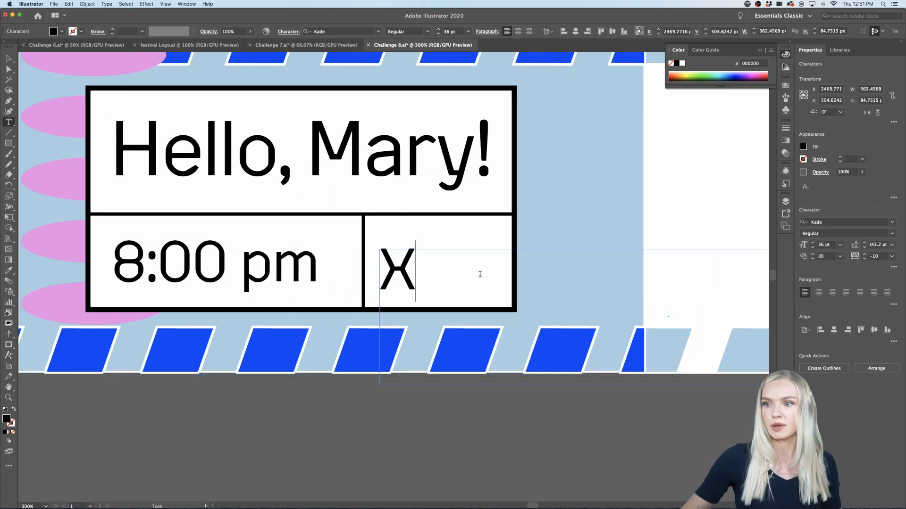
Step: Move the "X" to the middle of its cell
click(8, 58)
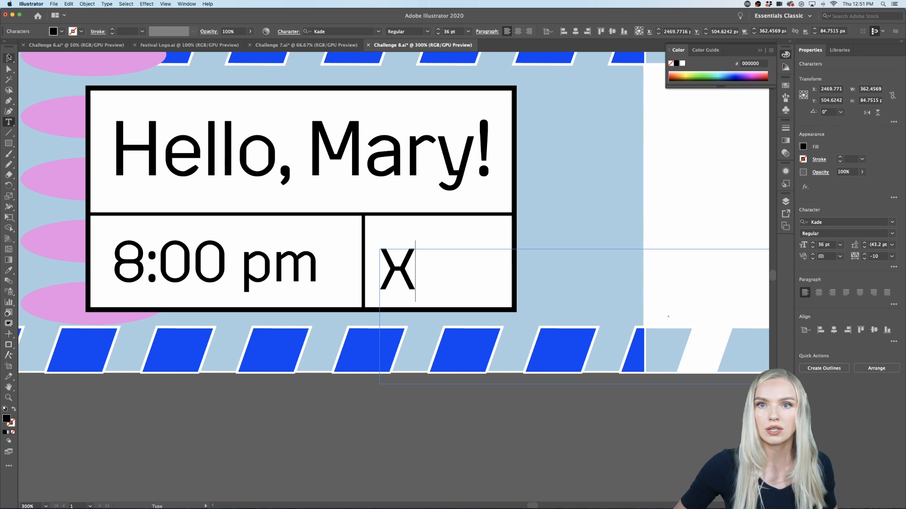
drag(400, 270, 437, 269)
click(360, 453)
Step: Delete the spare "Infinity" title from the canvas beside the tickets
scroll(361, 454, down, 4)
scroll(361, 454, down, 5)
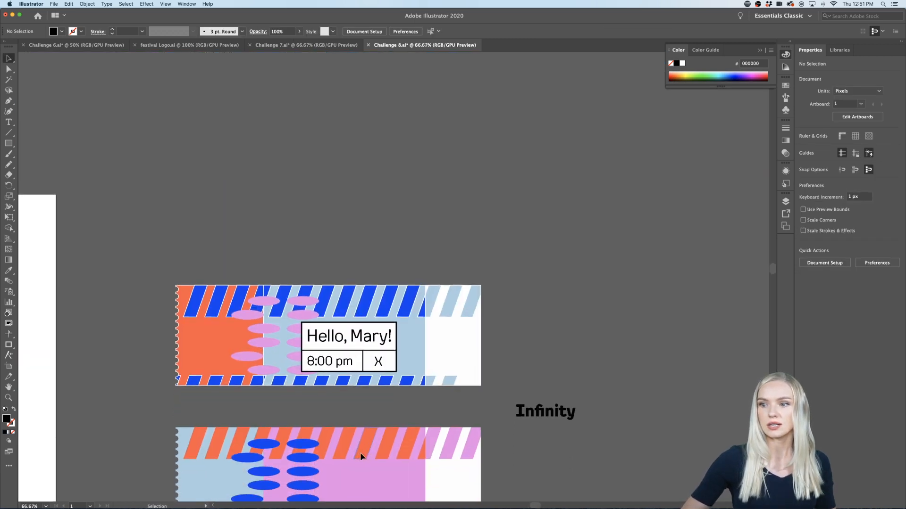
click(574, 299)
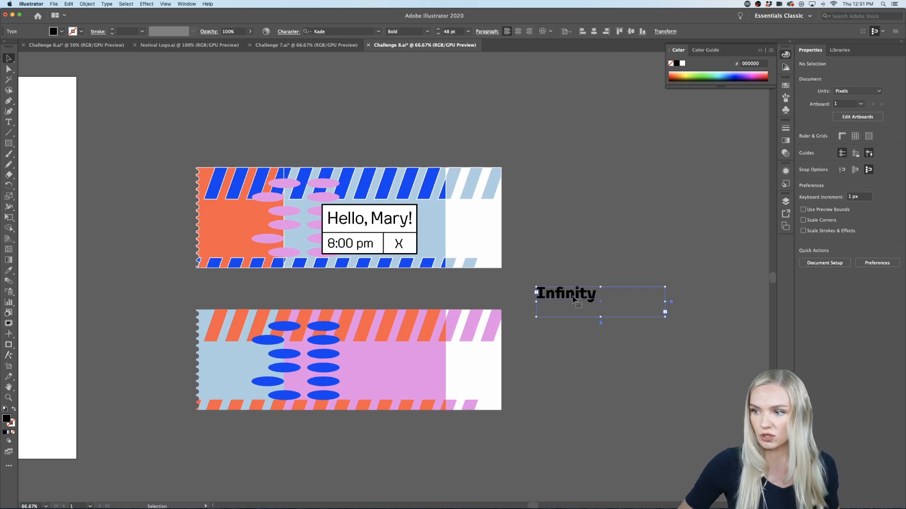
key(Delete)
Step: Duplicate the divided box with its title, "8:00 pm" and "X" from the upper ticket straight down onto the lower ticket
click(361, 238)
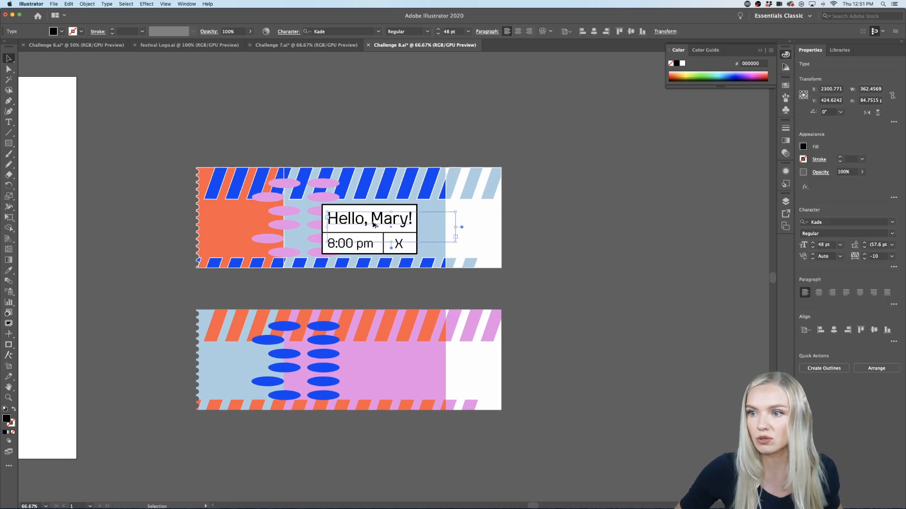
scroll(370, 243, up, 1)
shift+click(388, 254)
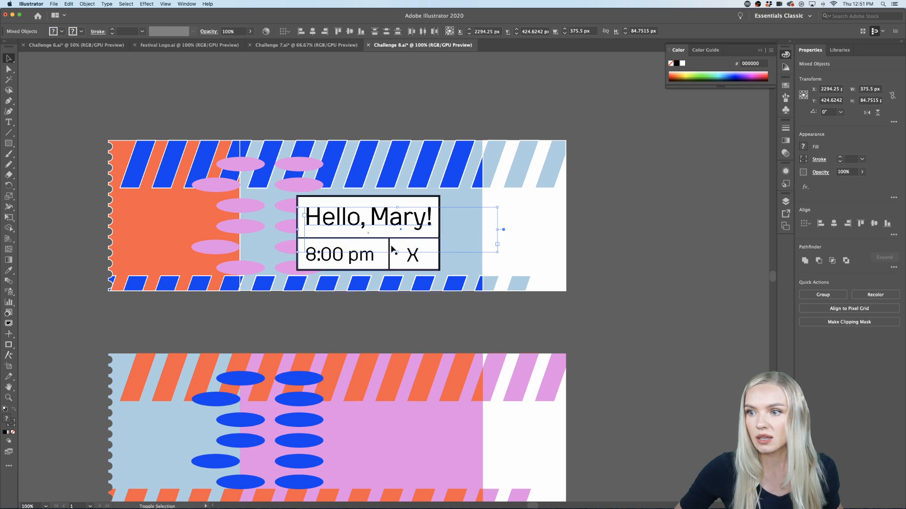
shift+click(413, 259)
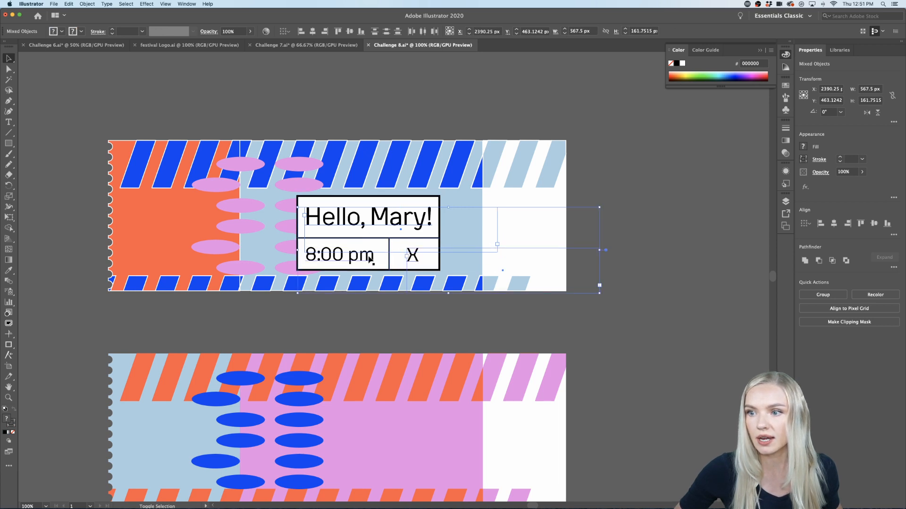
shift+click(424, 200)
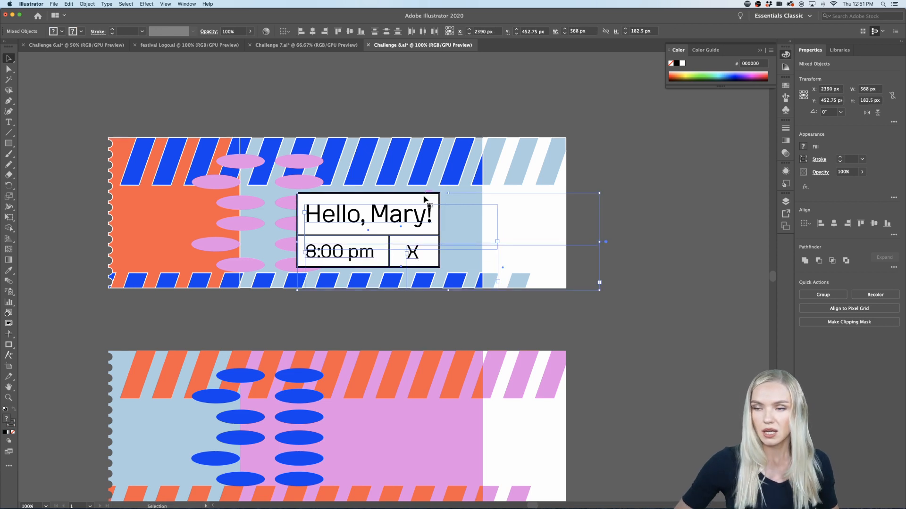
scroll(424, 200, down, 3)
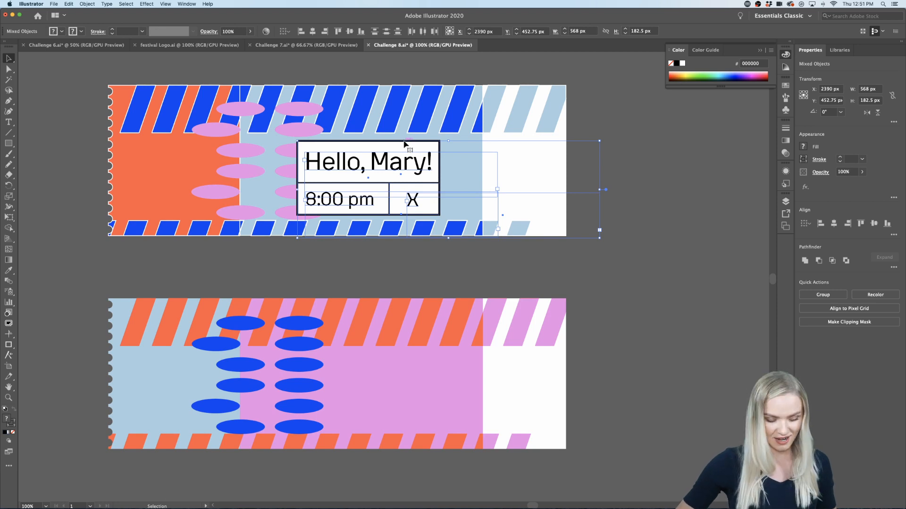
drag(405, 143, 422, 339)
click(315, 473)
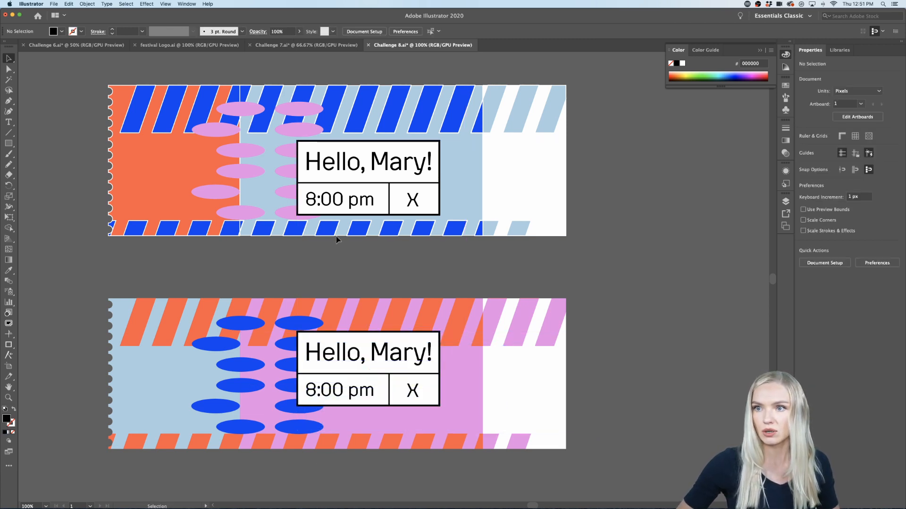
Step: Remove the white outline stroke from the upper ticket's artwork group
click(474, 230)
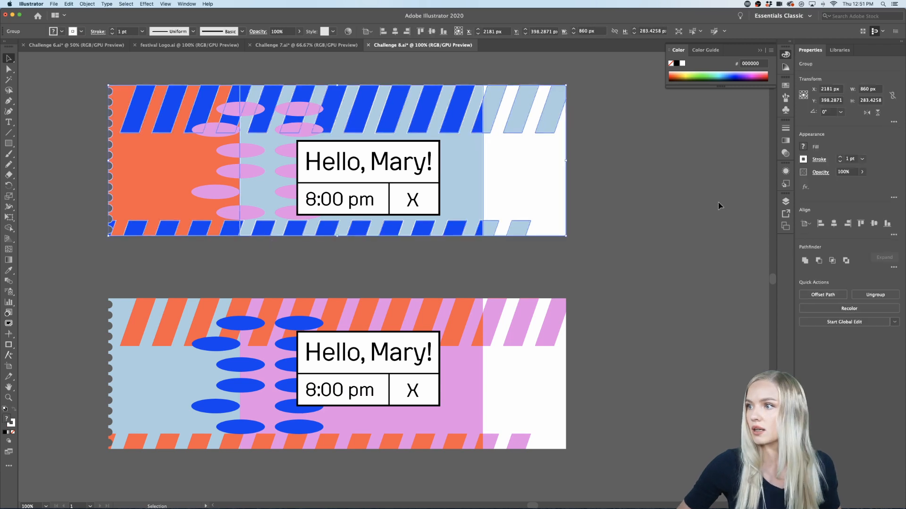
click(839, 162)
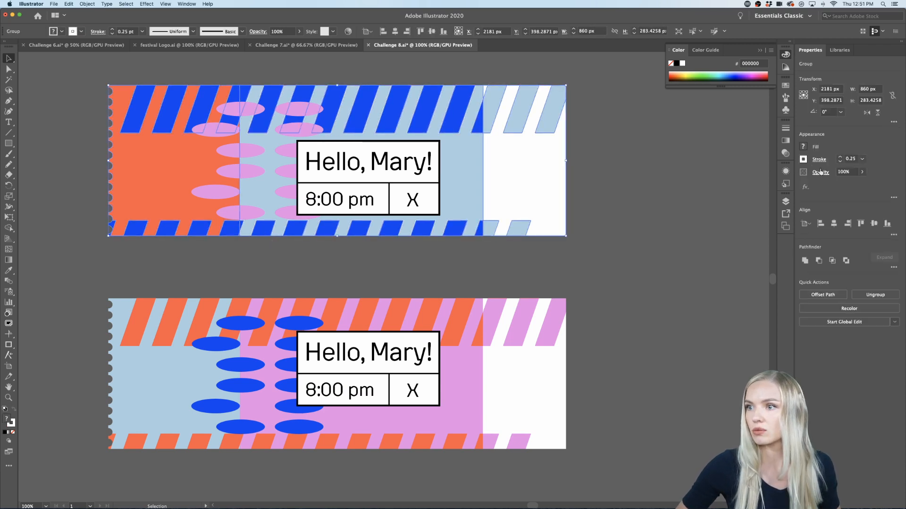
click(840, 161)
click(607, 187)
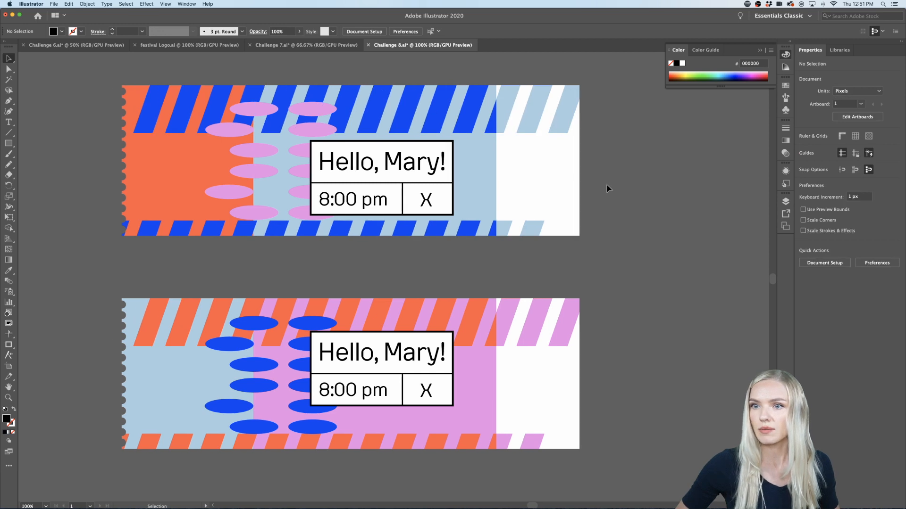
Step: Group the lower ticket's box with its divider lines, title, "8:00 pm" and "X" texts
scroll(606, 188, left, 2)
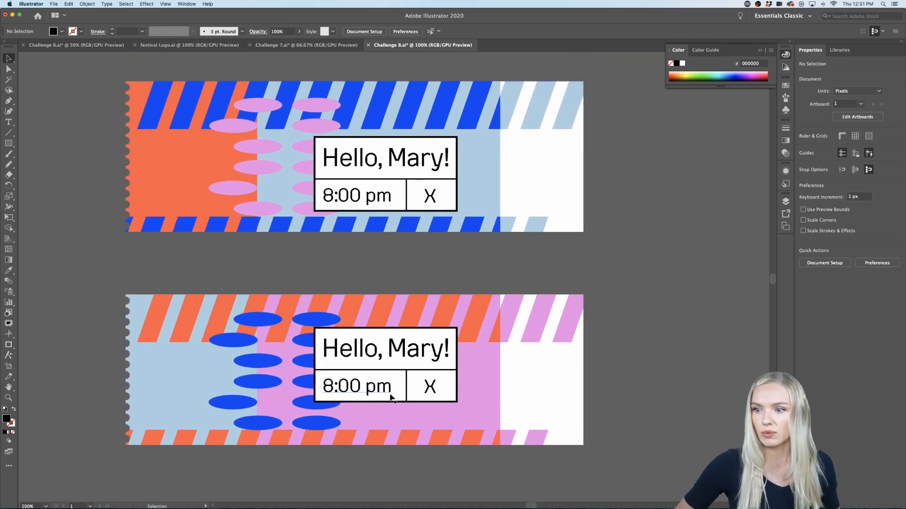
click(389, 393)
scroll(388, 390, up, 2)
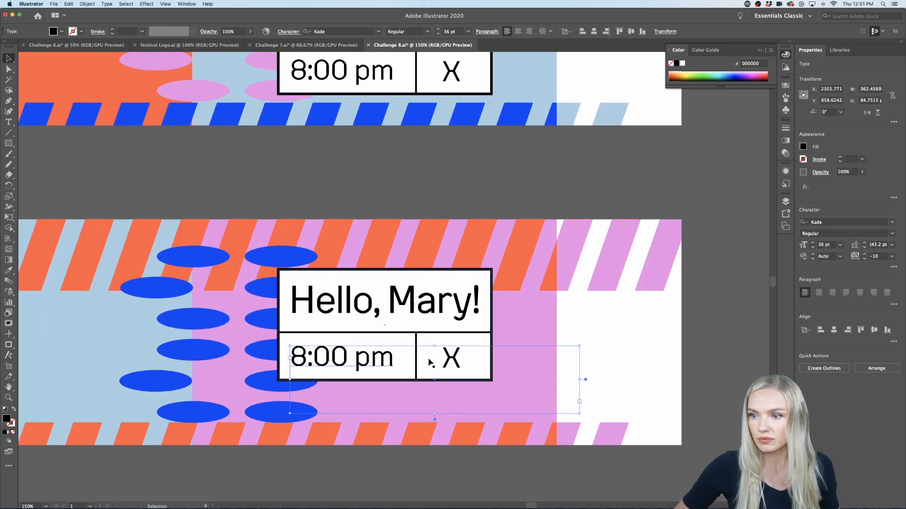
shift+click(443, 357)
shift+click(447, 334)
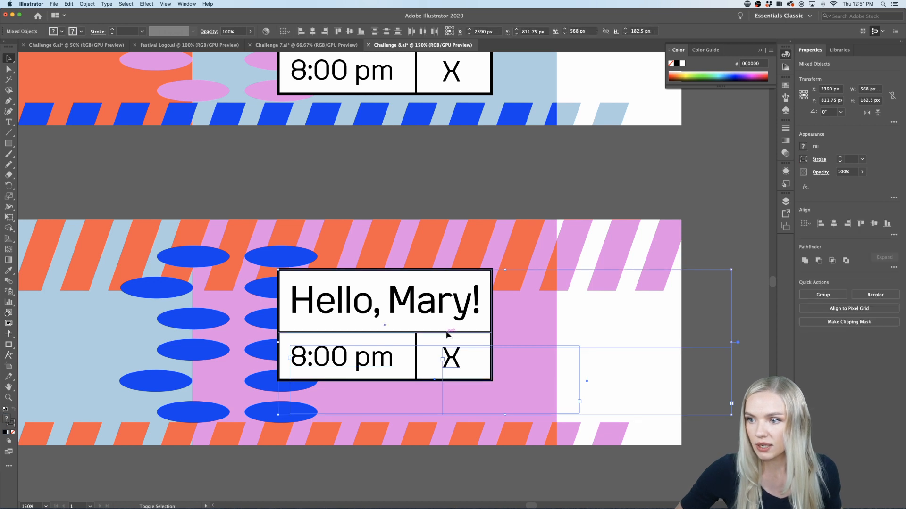
shift+click(428, 310)
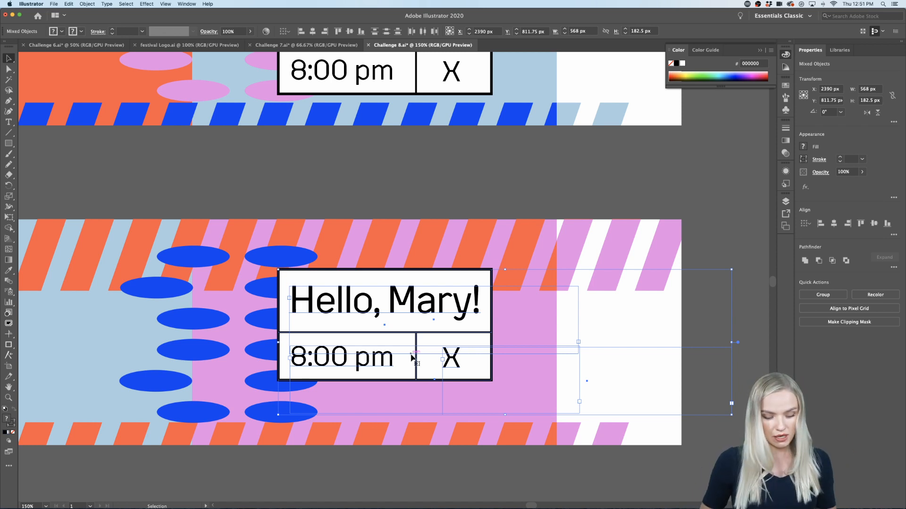
key(super+g)
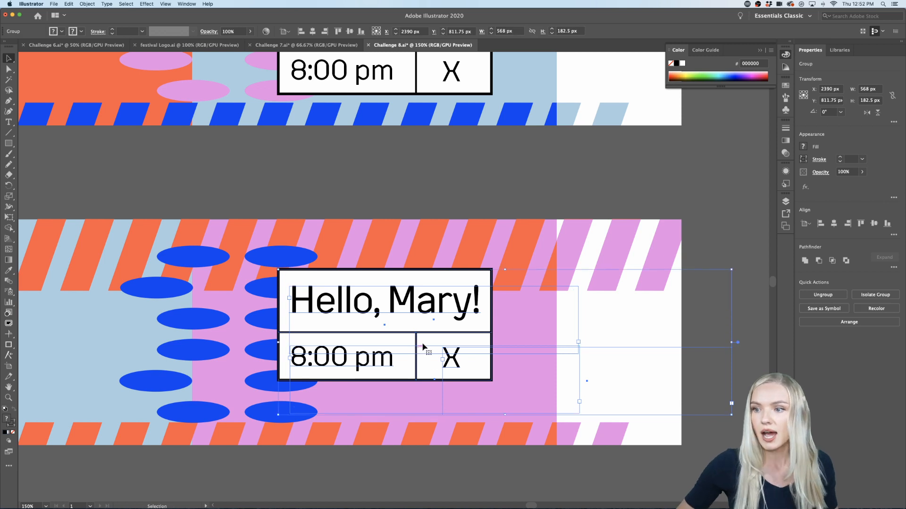
Step: Move the grouped box on the lower ticket straight down about 39 px, between the two striped bands
drag(425, 335, 427, 360)
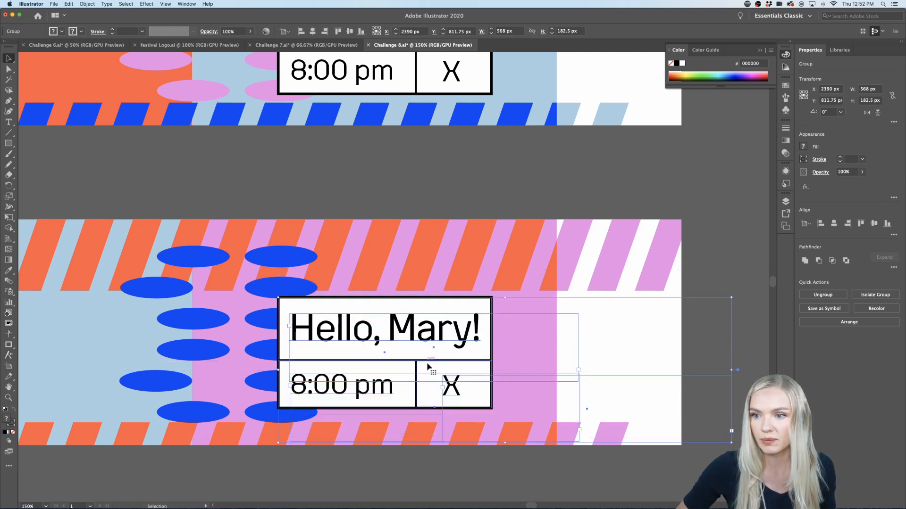
scroll(427, 362, down, 3)
scroll(428, 368, up, 1)
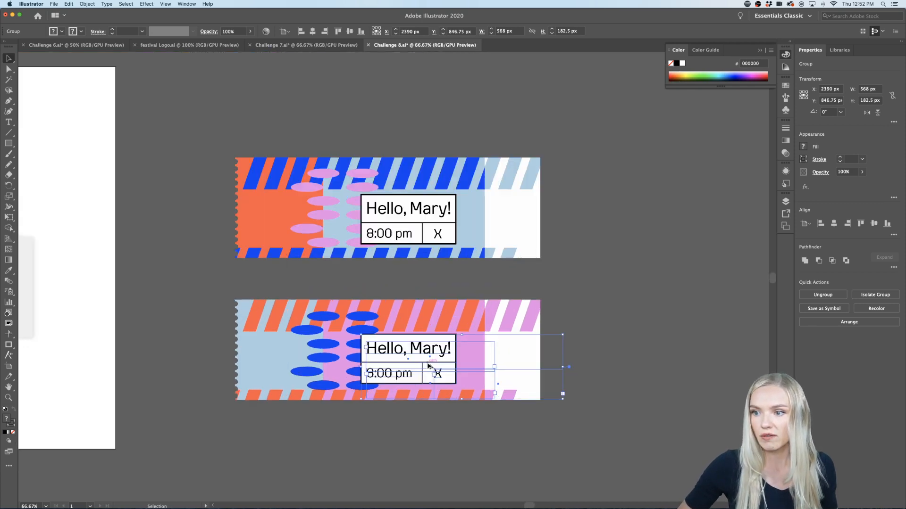
scroll(428, 363, up, 3)
drag(427, 359, 427, 363)
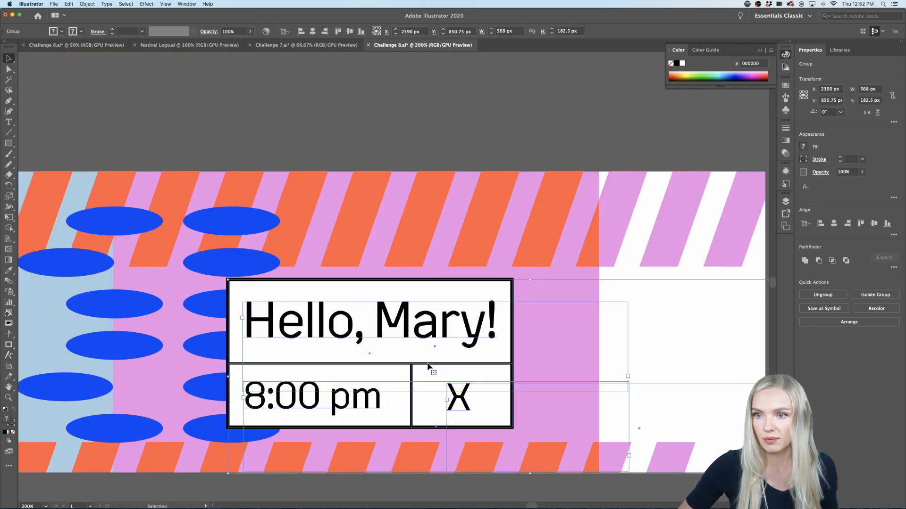
scroll(428, 366, down, 4)
click(429, 422)
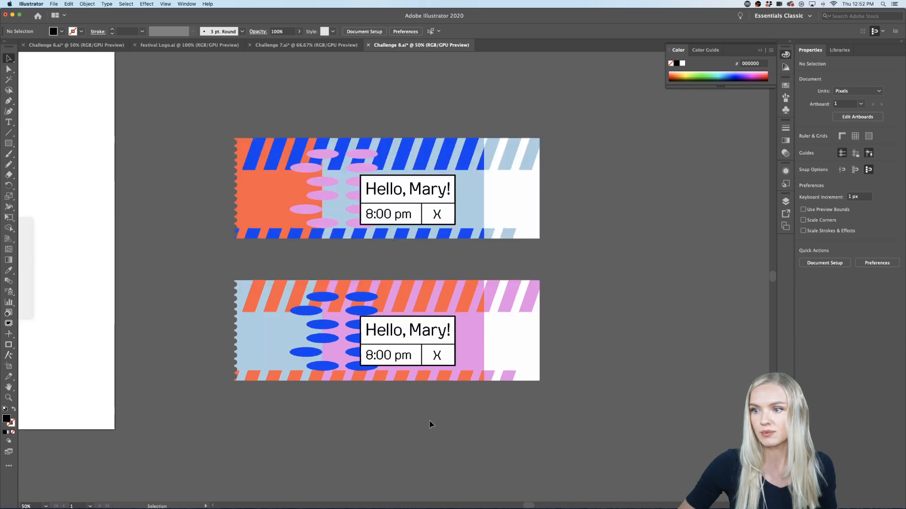
Step: Replace the title text in the lower ticket's box with "Infinity"
scroll(429, 421, up, 2)
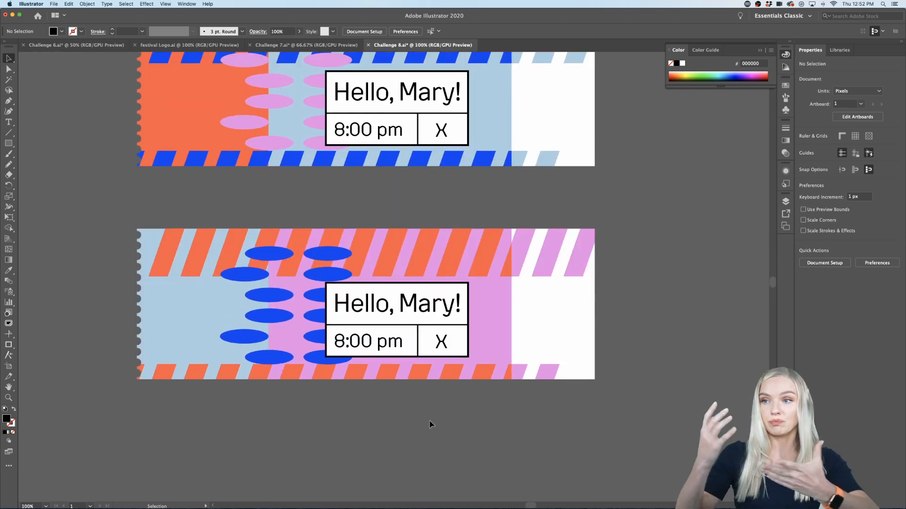
double_click(372, 309)
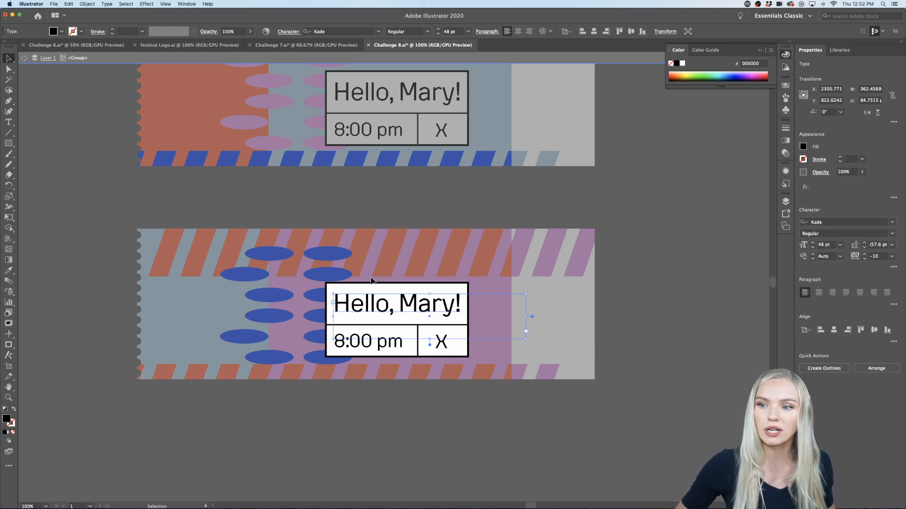
scroll(423, 333, up, 2)
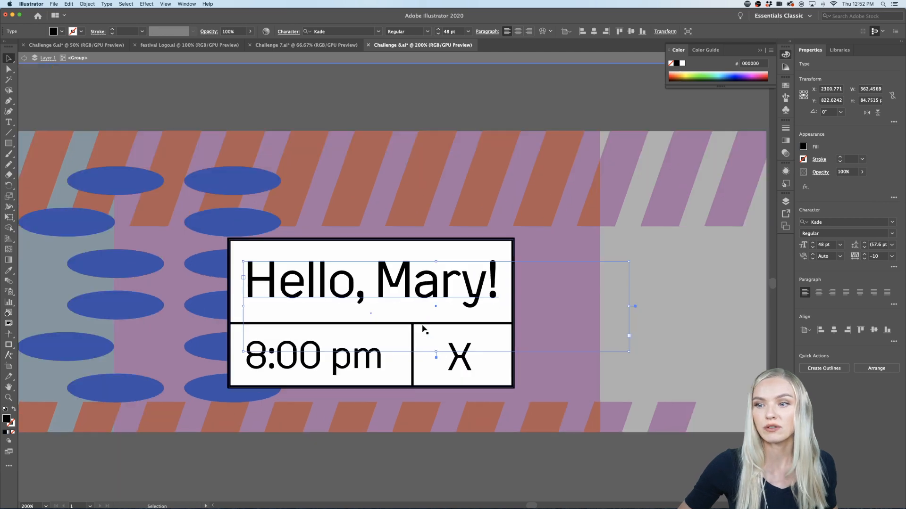
triple_click(417, 289)
text(IN)
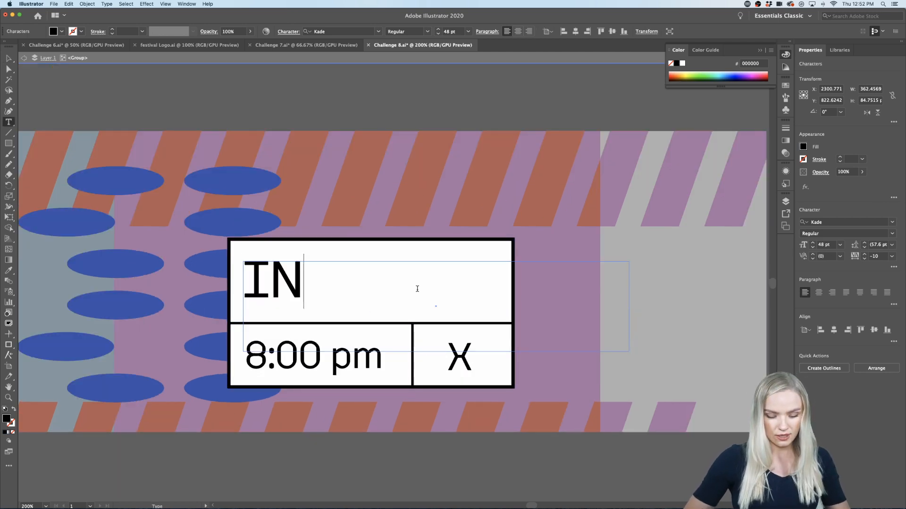
key(BackSpace)
text(nfinity)
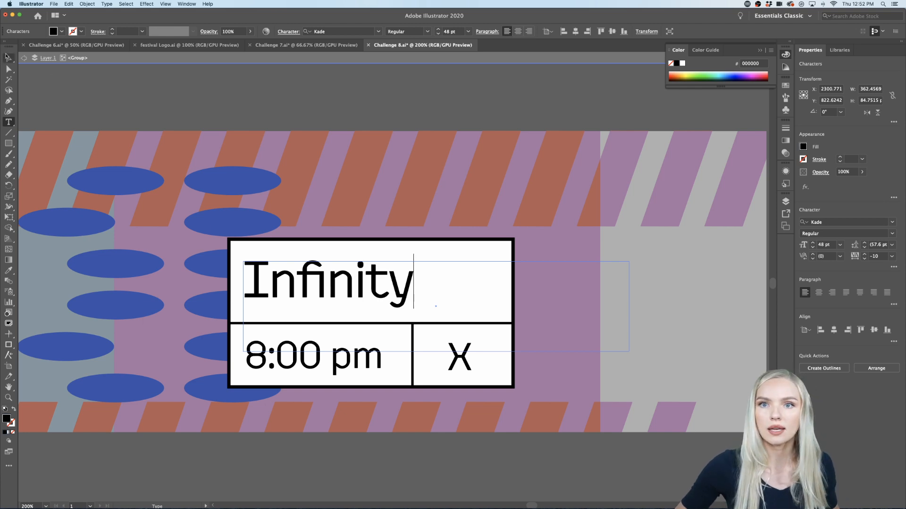
Step: Change the showtime in the lower ticket's box to "6:00 pm" and leave the group's isolation mode
click(8, 56)
double_click(263, 358)
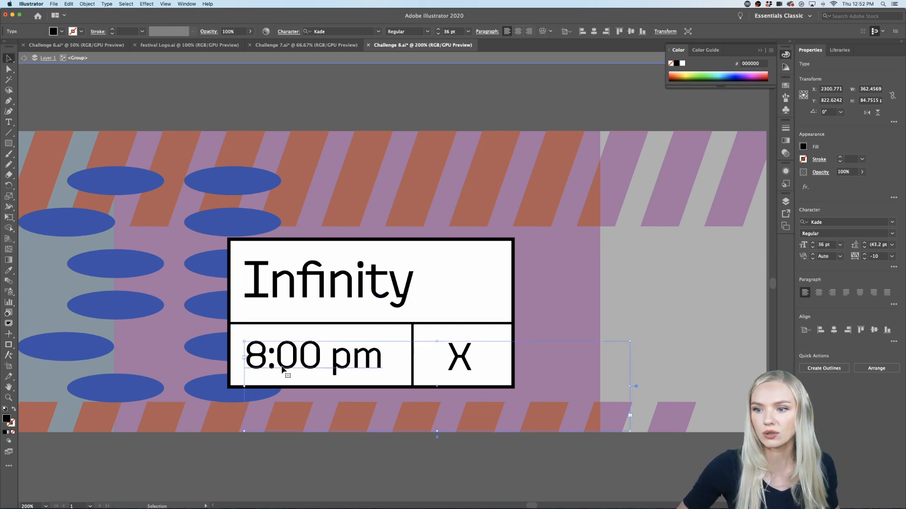
key(BackSpace)
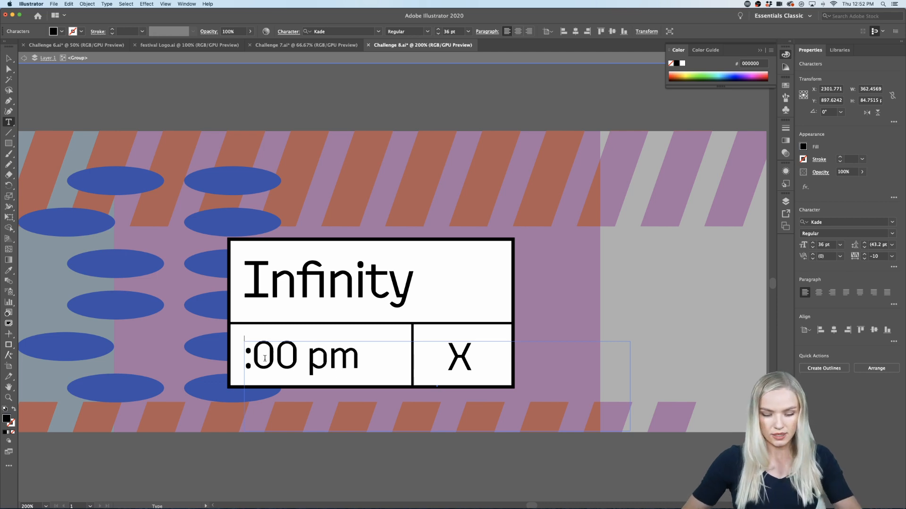
text(6)
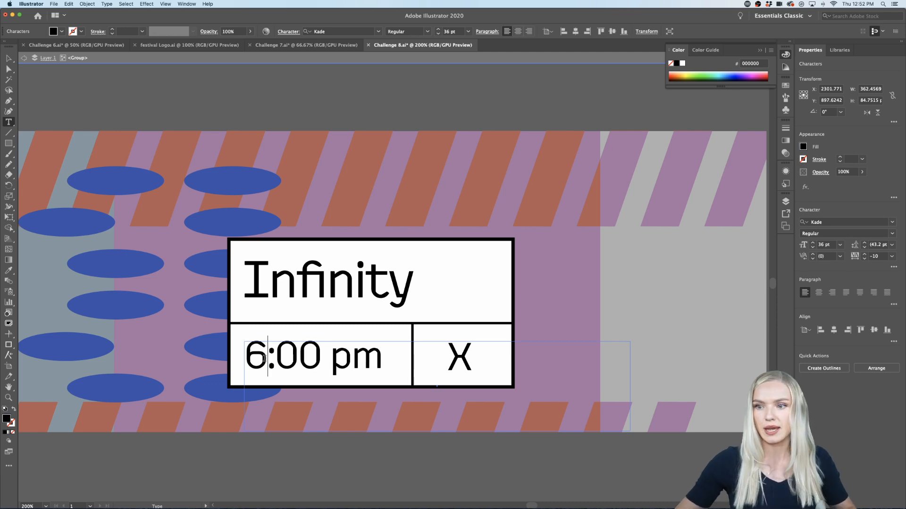
click(25, 60)
Step: Draw a horizontal line about 52 px long on the empty canvas to the right of the upper ticket
scroll(228, 121, down, 3)
scroll(229, 121, up, 5)
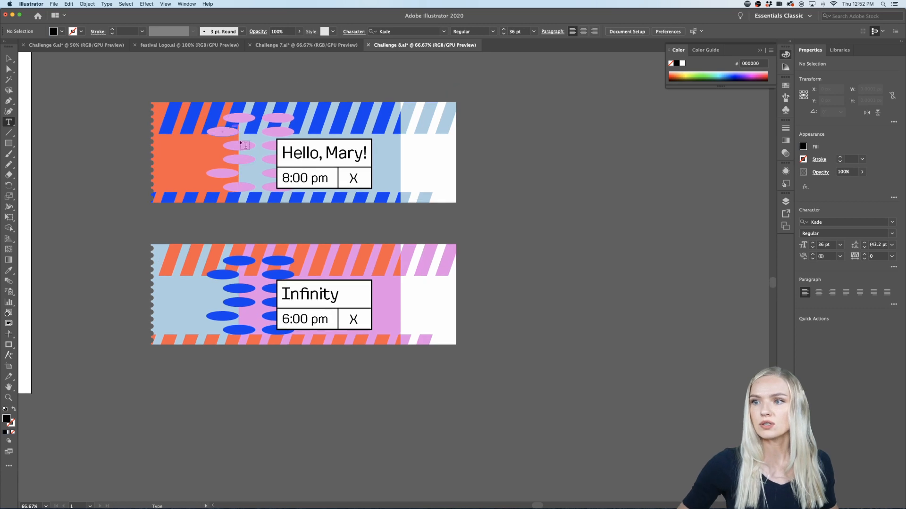
scroll(296, 203, up, 2)
scroll(300, 209, up, 1)
scroll(302, 209, right, 2)
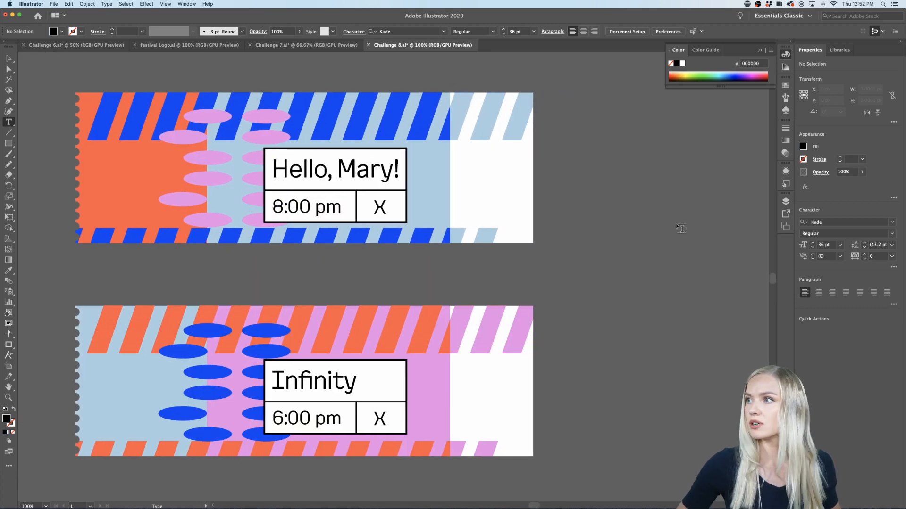
click(8, 132)
scroll(512, 153, right, 3)
drag(483, 109, 508, 109)
scroll(507, 112, up, 2)
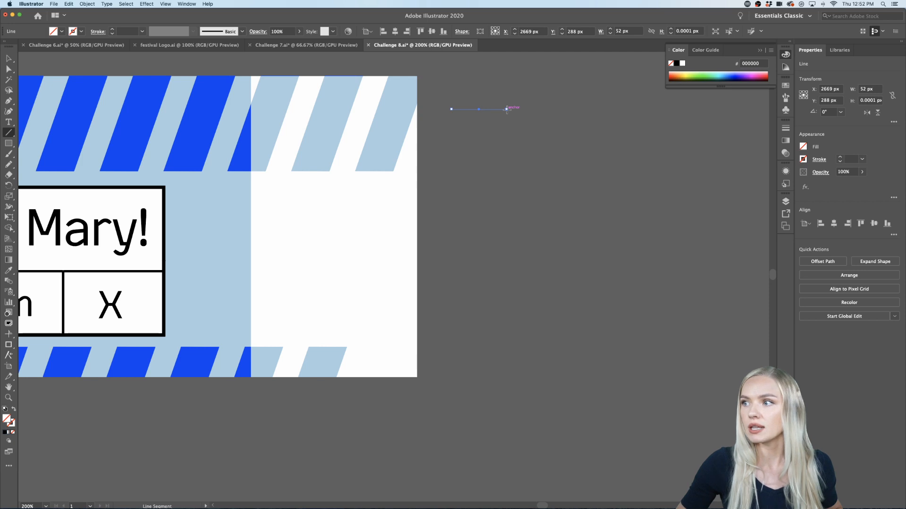
scroll(506, 109, up, 1)
Step: Give the short horizontal line a black 2 pt stroke
click(839, 158)
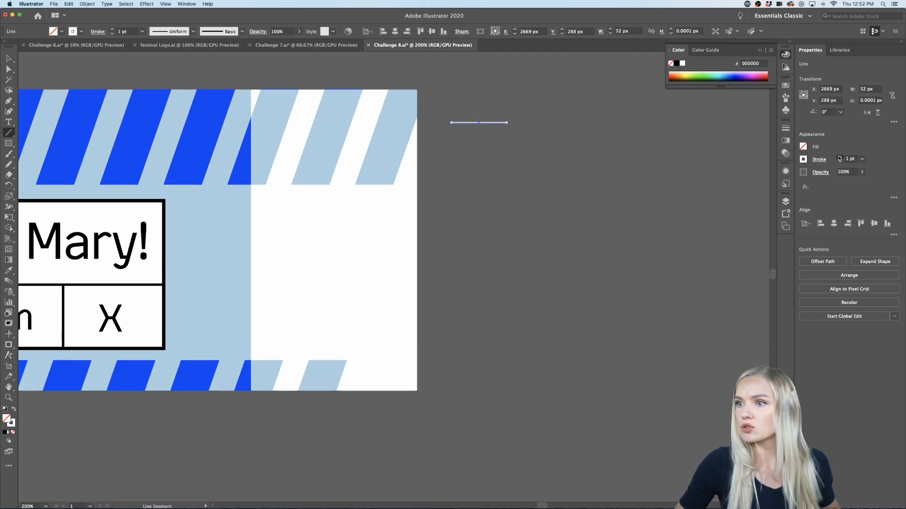
click(839, 158)
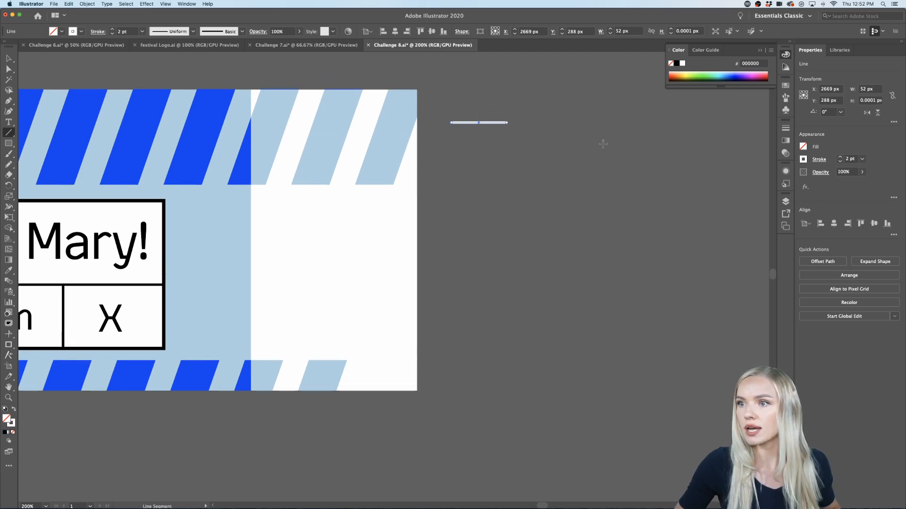
click(803, 160)
click(712, 216)
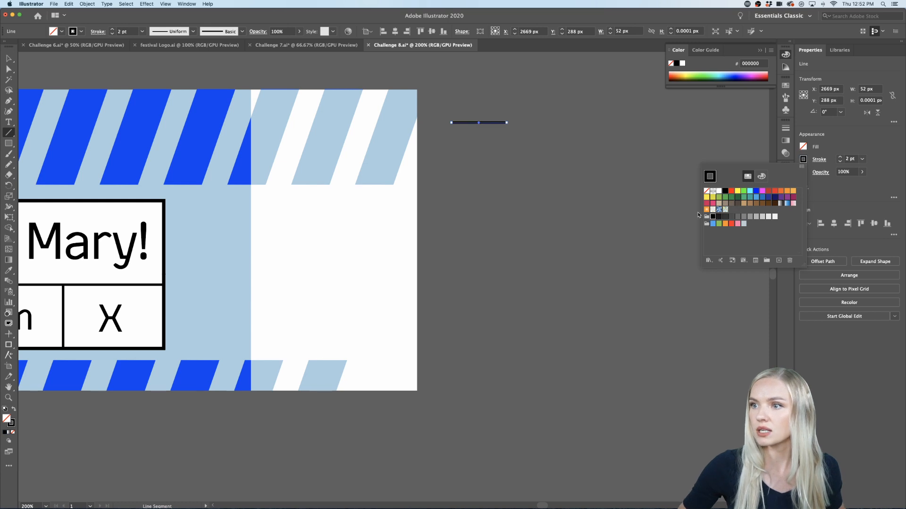
Step: Move the short line inside the upper ticket's right edge and place a copy of it 5 px below
click(8, 59)
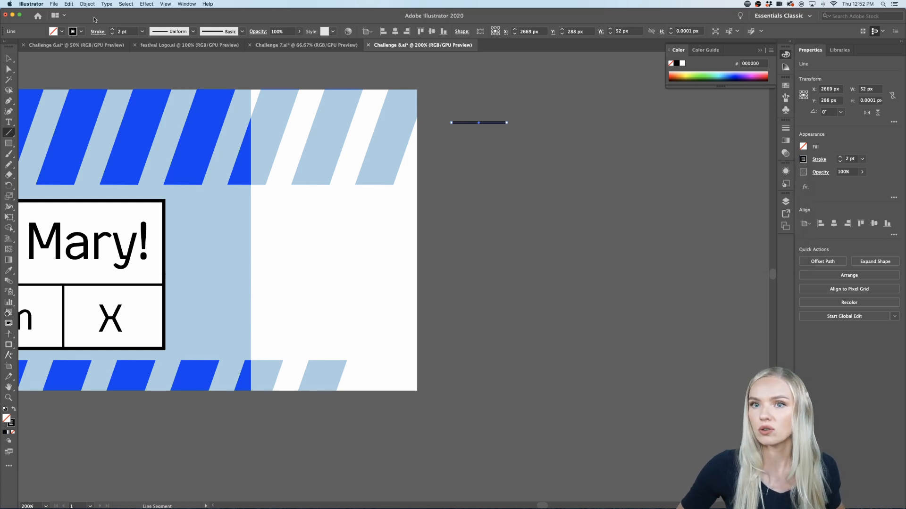
key(v)
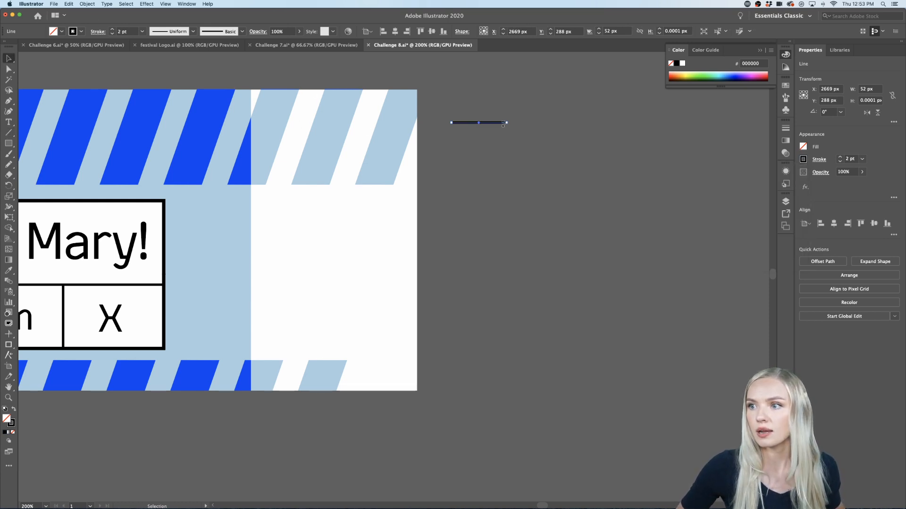
drag(503, 124, 410, 131)
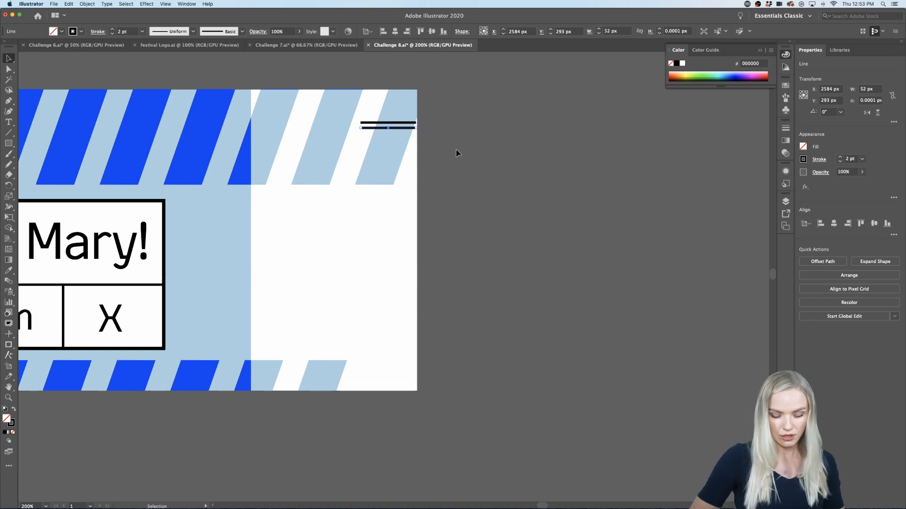
Step: Repeat the 5 px downward copy of the short line until the stack is about 140 px tall
key(super+d)
key(super+d)
key(super+d)
key(super+d)
key(super+d)
key(super+d)
key(super+d)
key(super+d)
key(super+d)
key(super+d)
key(super+d)
key(super+d)
key(super+d)
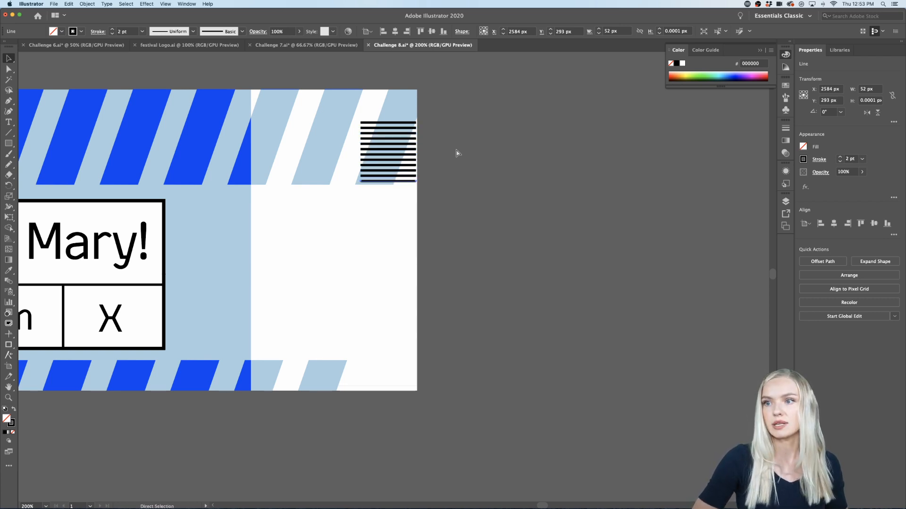
key(super+d)
key(super+d)
key(super+d)
key(super+d)
key(super+d)
key(super+d)
key(super+d)
key(super+d)
key(super+d)
key(super+d)
key(super+d)
key(super+d)
key(super+d)
key(super+d)
key(super+d)
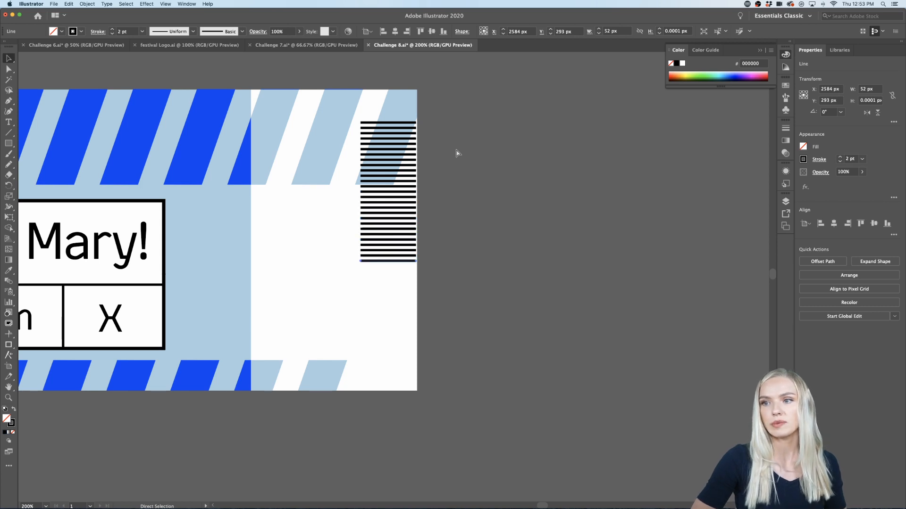
Step: Group all the stacked lines and place the group lower on the stub, flush with the upper ticket's right edge
click(439, 113)
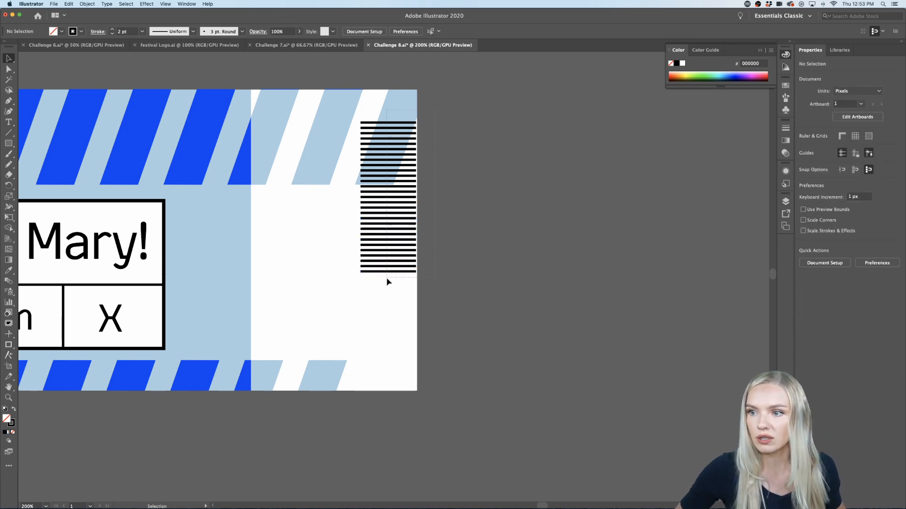
click(378, 313)
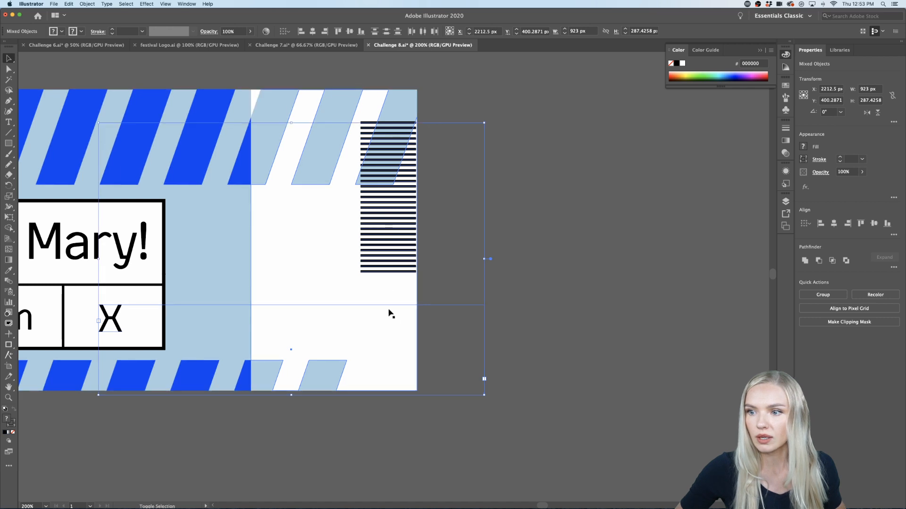
shift+click(273, 306)
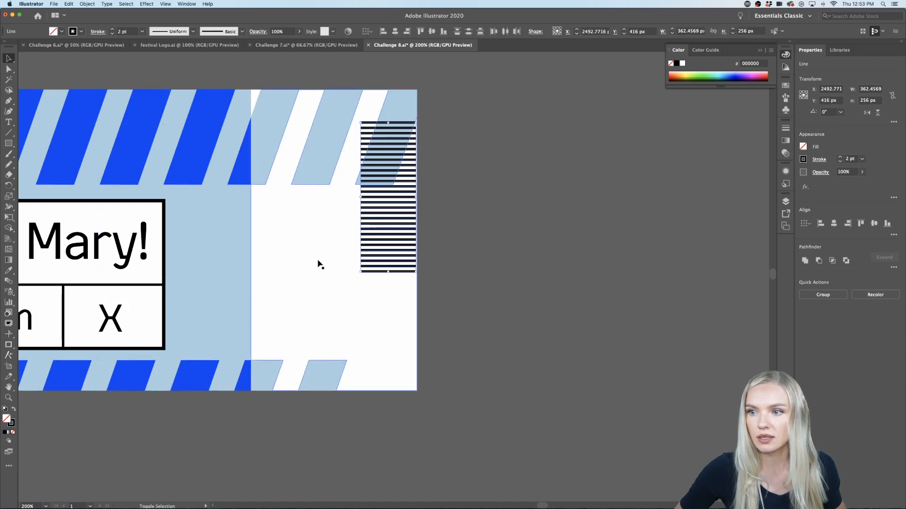
drag(386, 245, 384, 289)
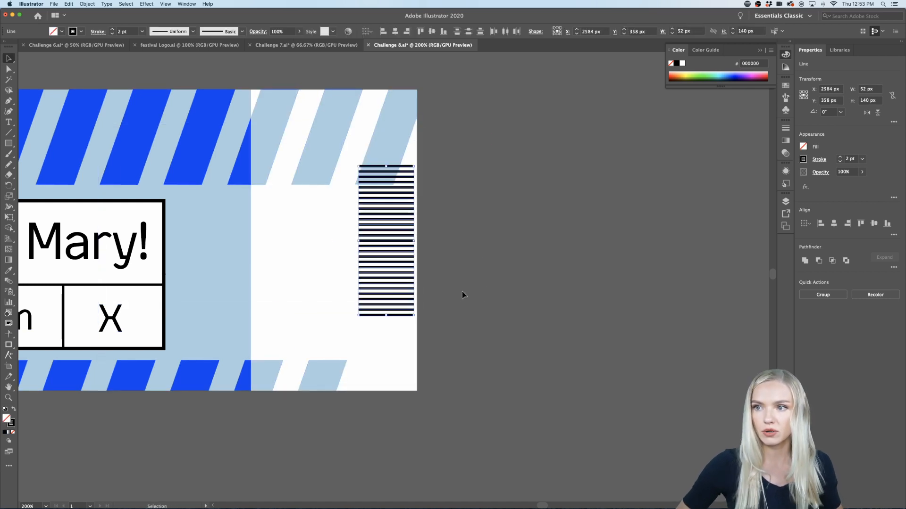
key(ctrl+g)
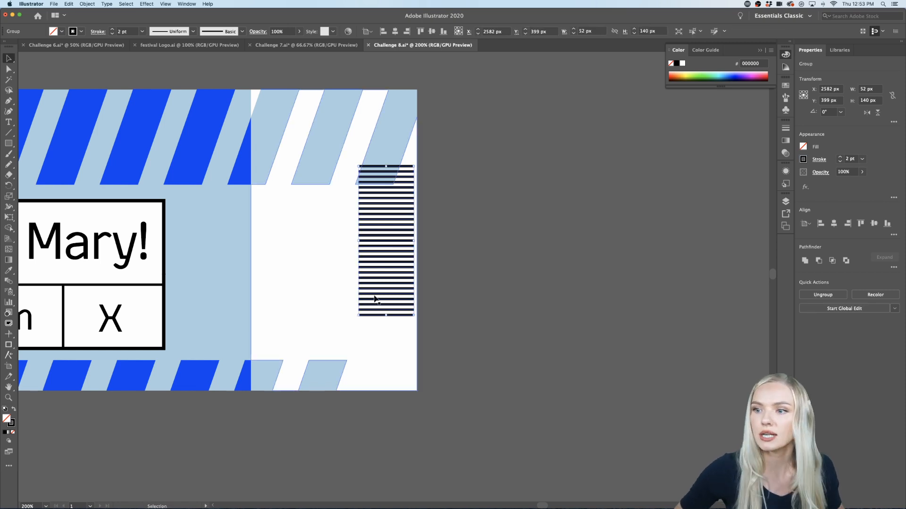
drag(388, 267, 430, 264)
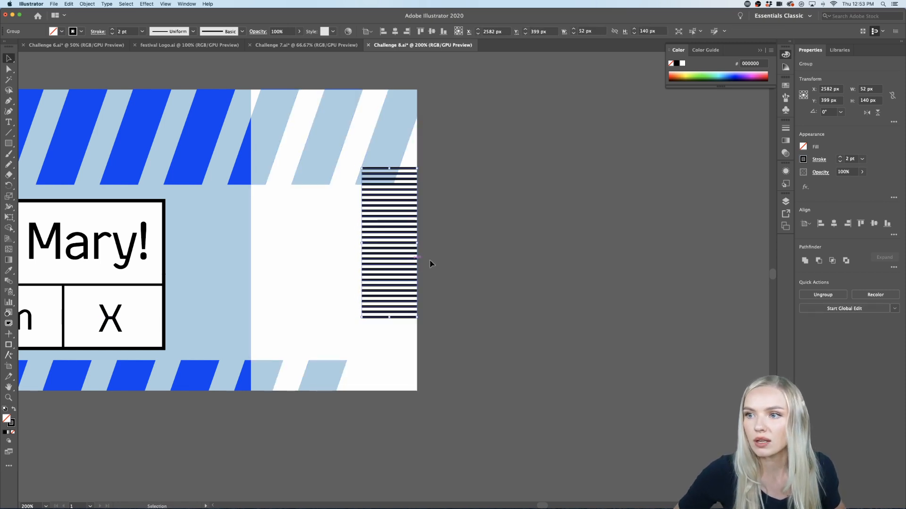
click(464, 270)
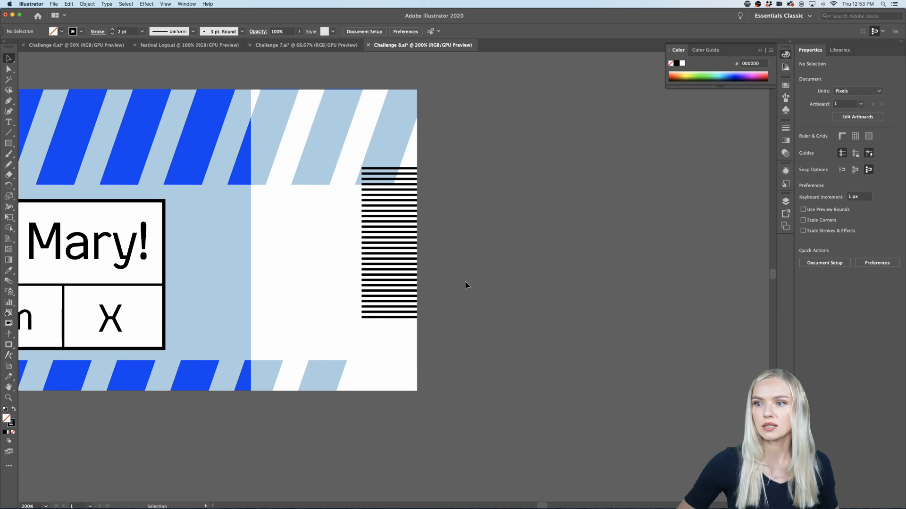
Step: Isolate the barcode group and thicken five irregularly spaced lines in its upper and middle part to a 4 pt stroke
double_click(404, 273)
scroll(400, 270, up, 2)
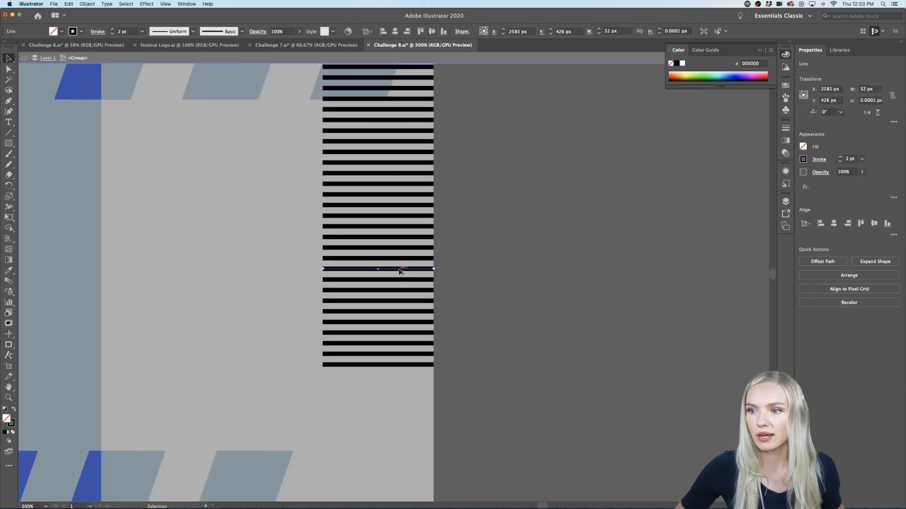
shift+click(397, 227)
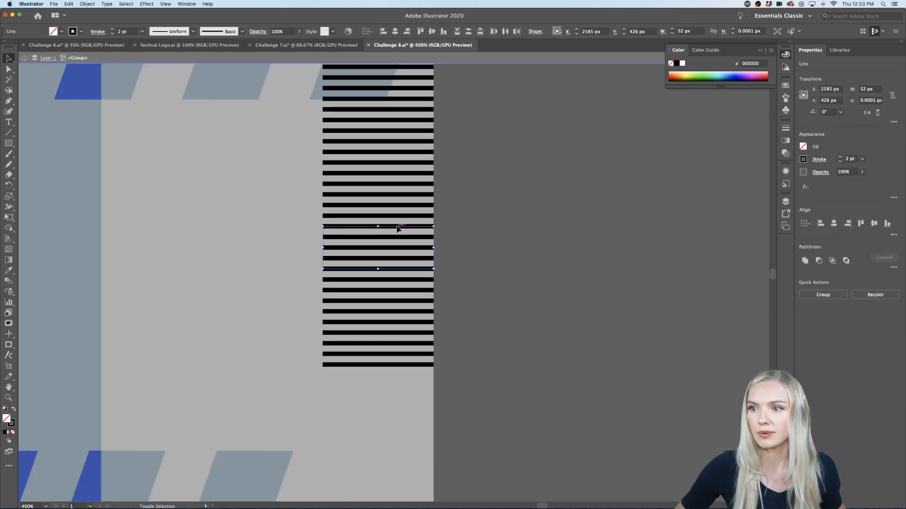
shift+click(391, 162)
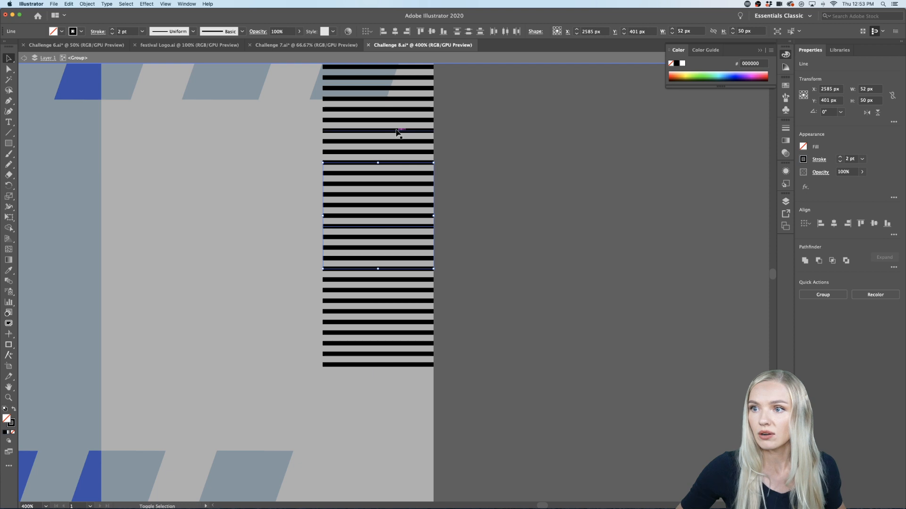
shift+click(408, 99)
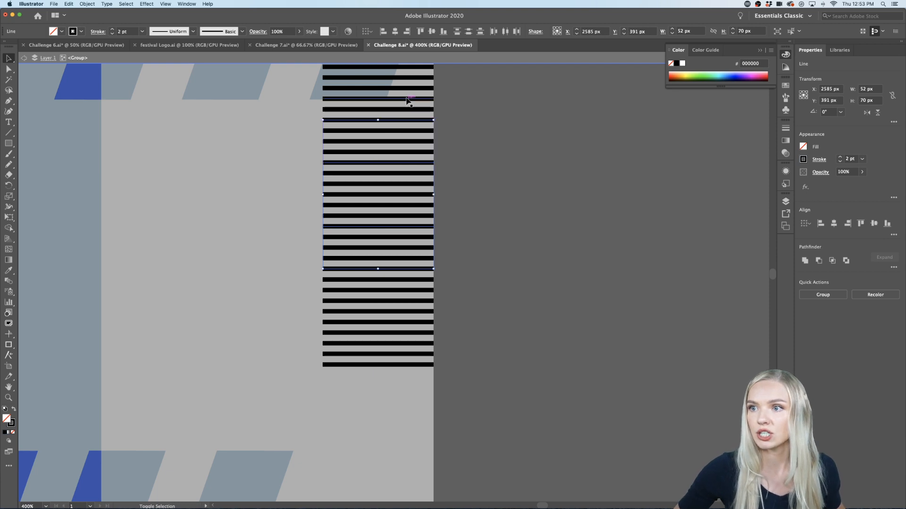
click(840, 158)
click(840, 158)
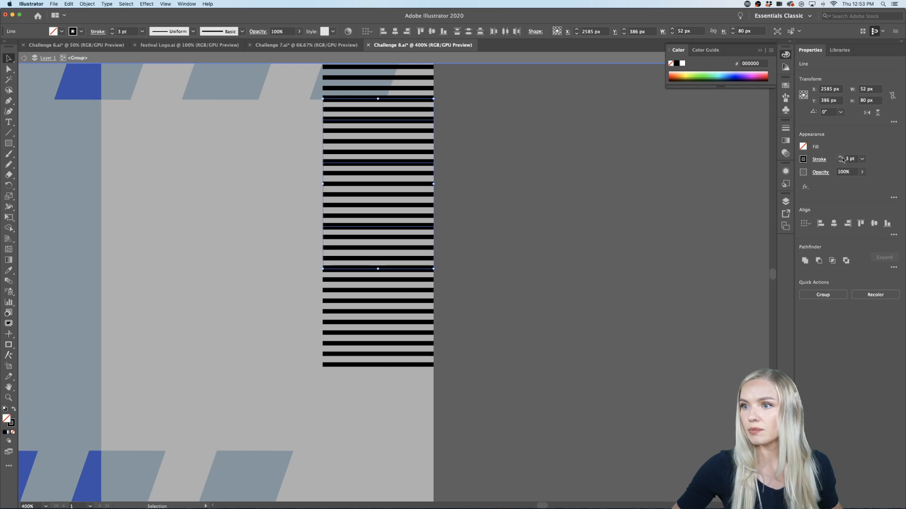
Step: Set the stroke of two lines near the lower end of the barcode to 3 pt
click(457, 345)
click(390, 344)
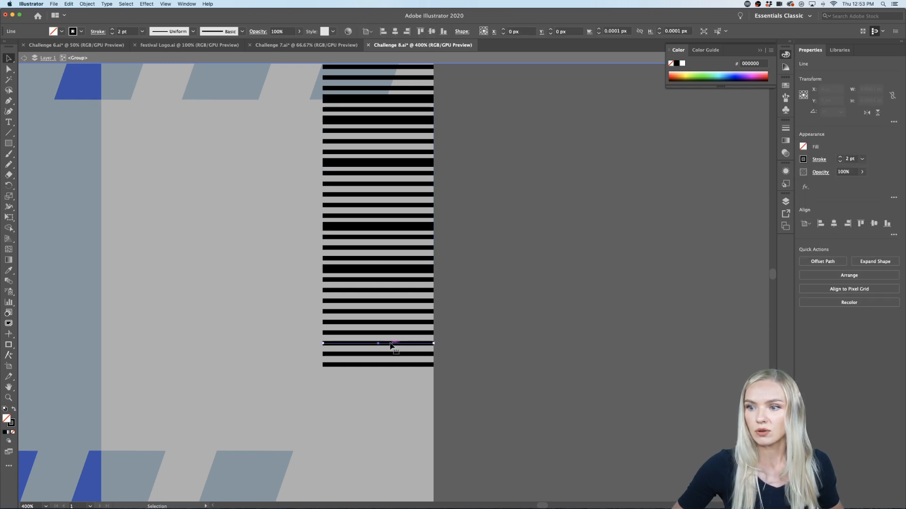
shift+click(393, 324)
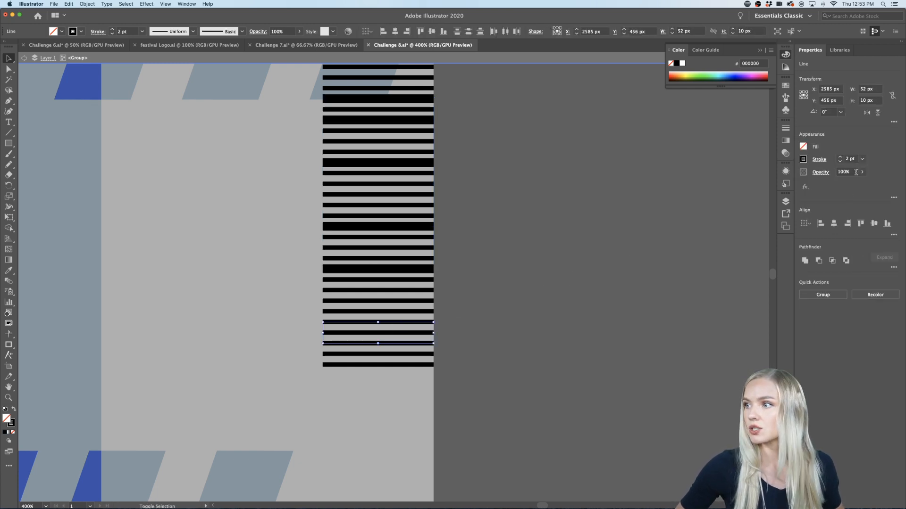
click(840, 158)
click(559, 332)
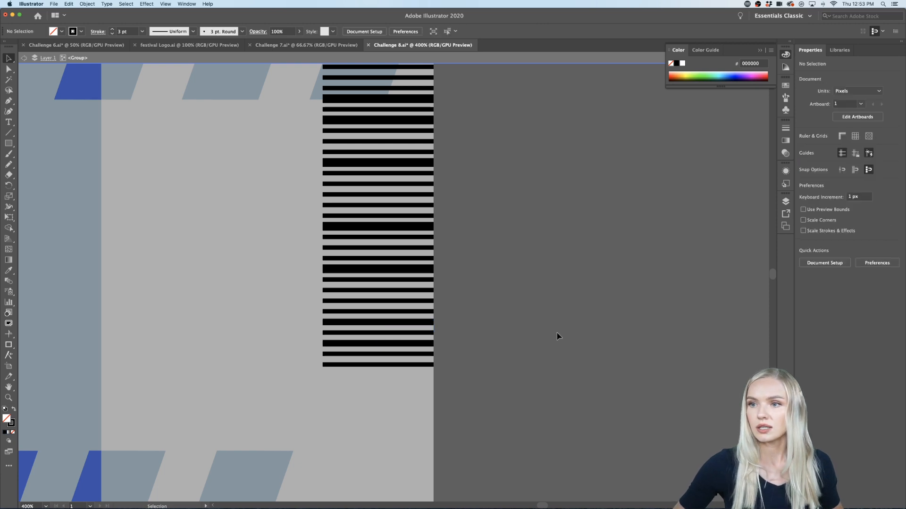
Step: Thin six scattered barcode lines, including the lowest one, to a 1 pt stroke and leave the group's isolation mode
click(410, 365)
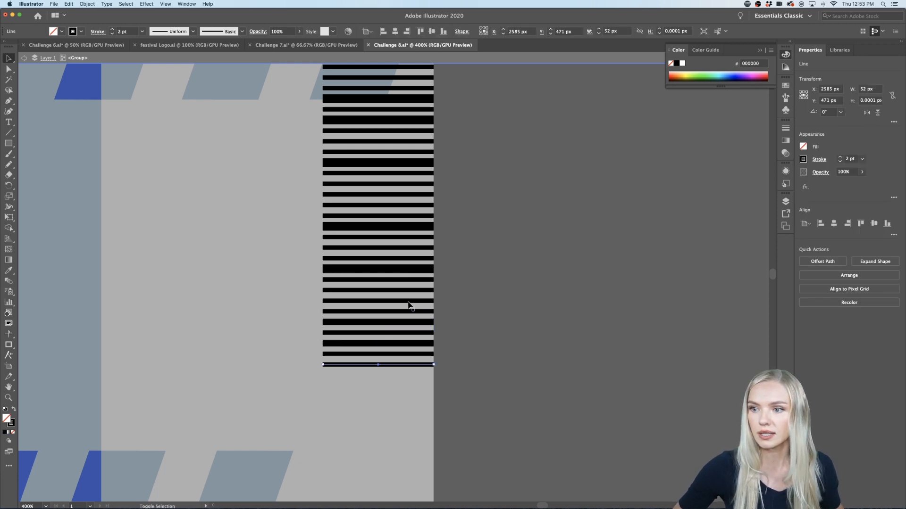
shift+click(408, 301)
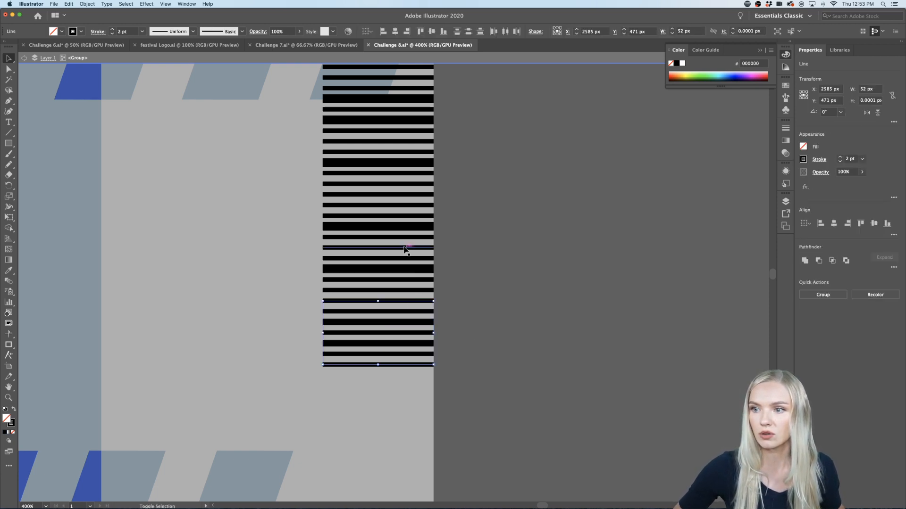
shift+click(405, 194)
shift+click(407, 141)
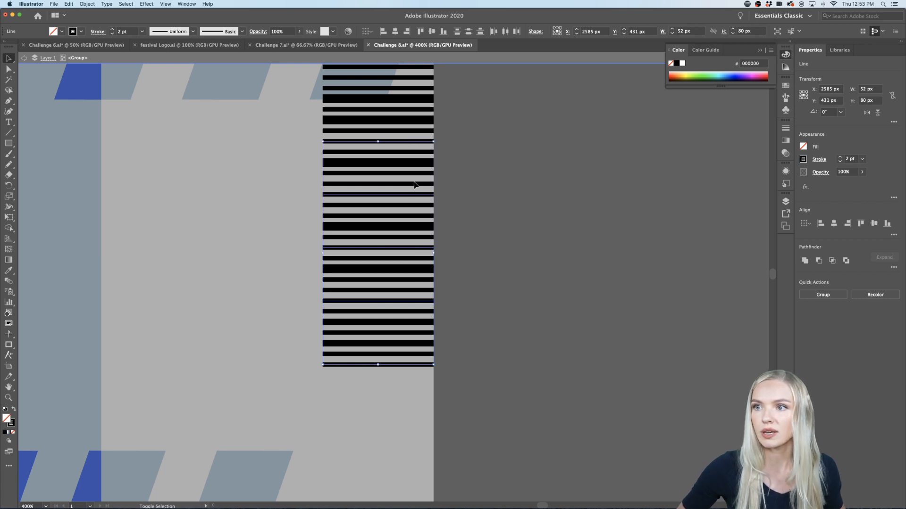
shift+click(409, 77)
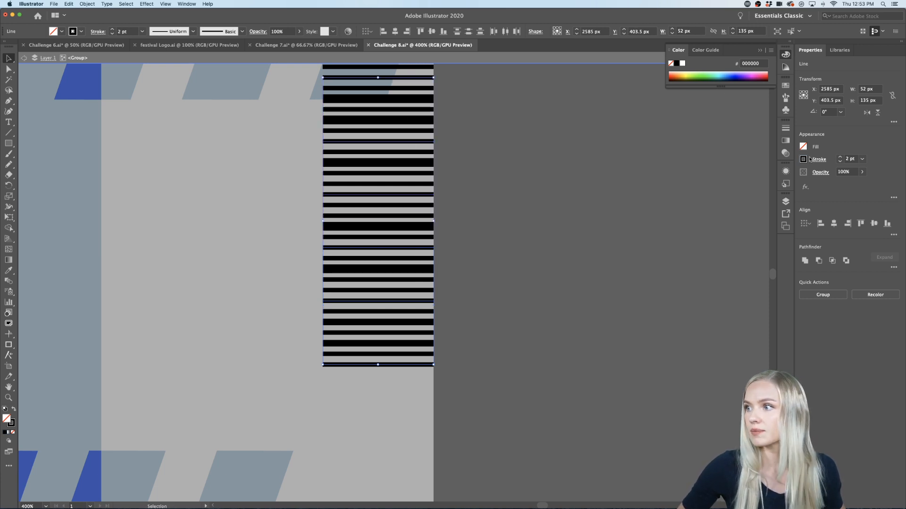
double_click(518, 213)
Step: Place a copy of the barcode group straight below, on the lower ticket's stub against its right edge
key(super+minus)
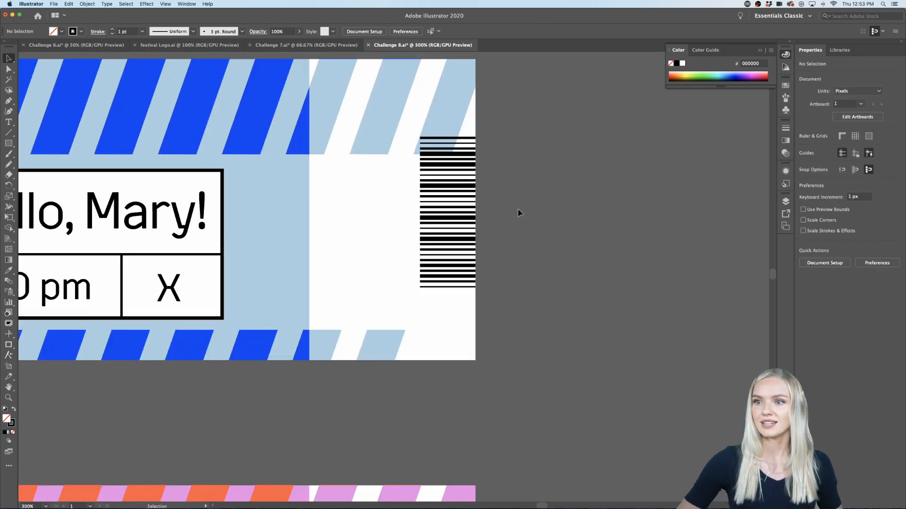
key(super+minus)
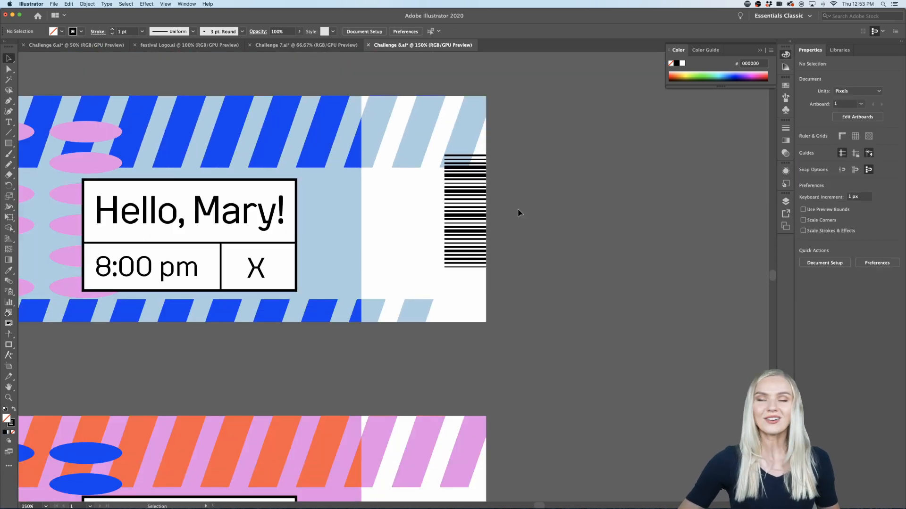
click(465, 233)
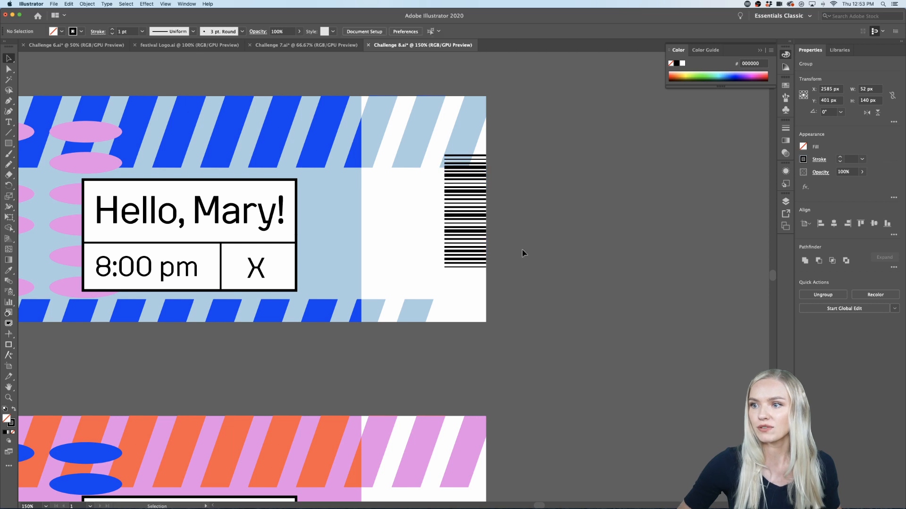
click(522, 253)
key(super+minus)
scroll(522, 253, down, 2)
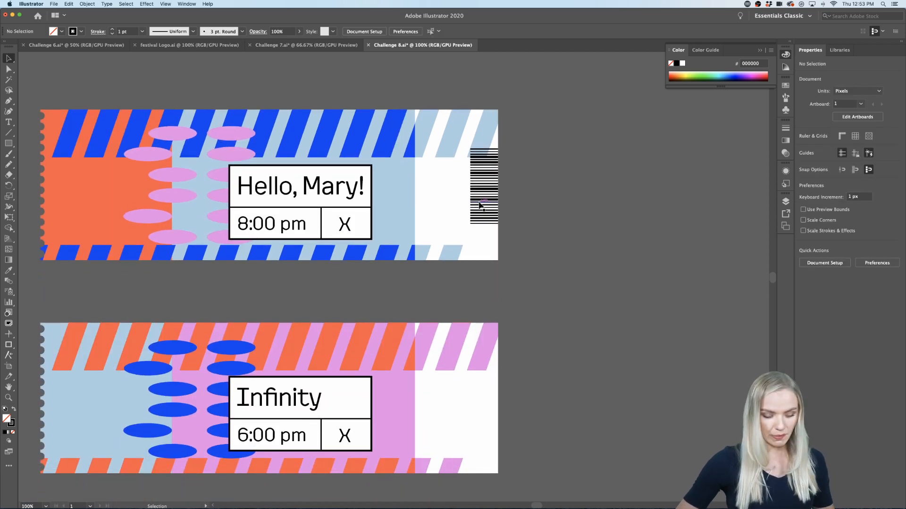
drag(480, 205, 489, 427)
click(550, 414)
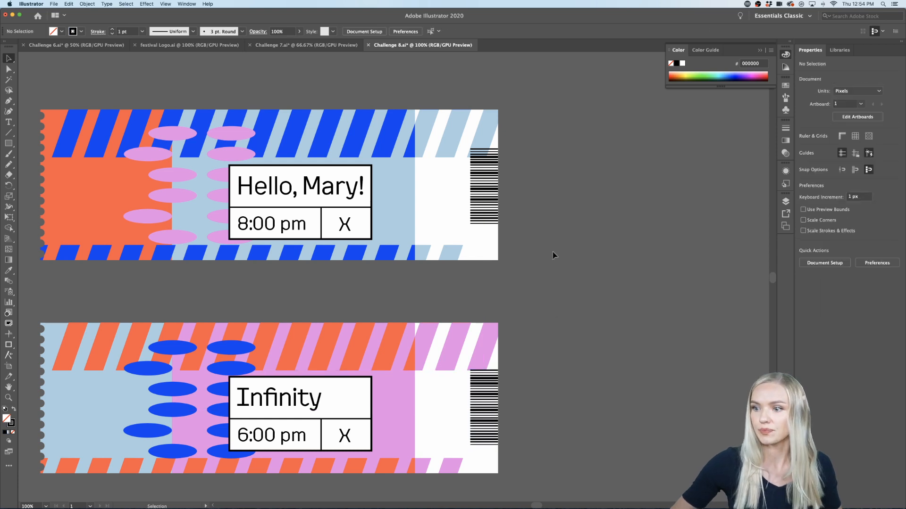
Step: Center the upper barcode vertically on the upper ticket, using the ticket artwork as the key object
click(493, 213)
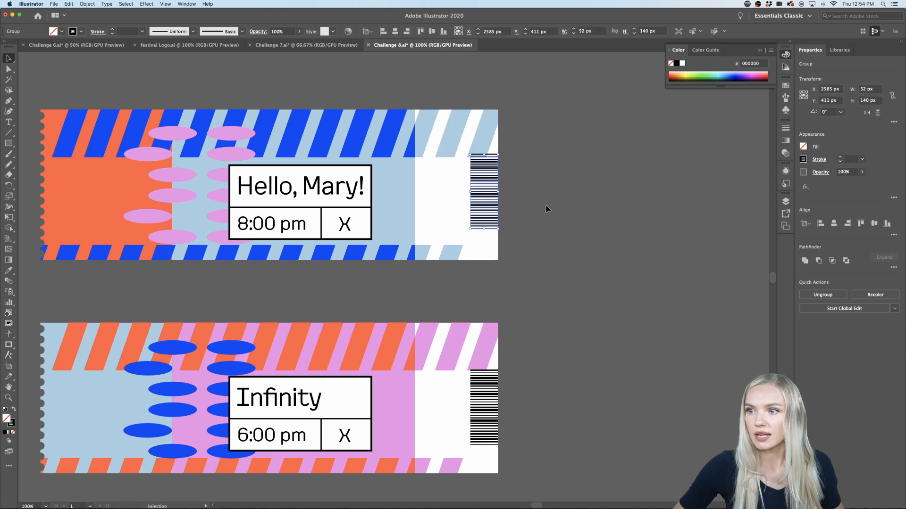
click(546, 209)
click(485, 206)
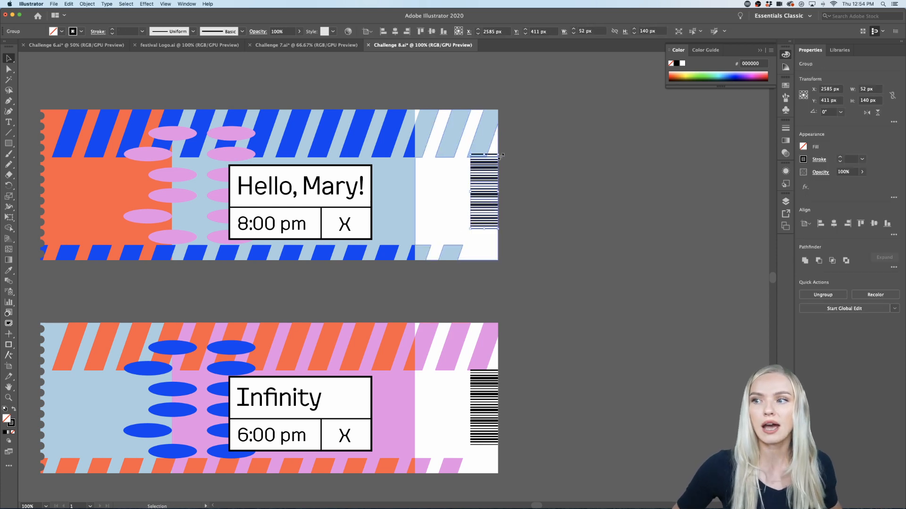
scroll(448, 151, down, 1)
click(449, 149)
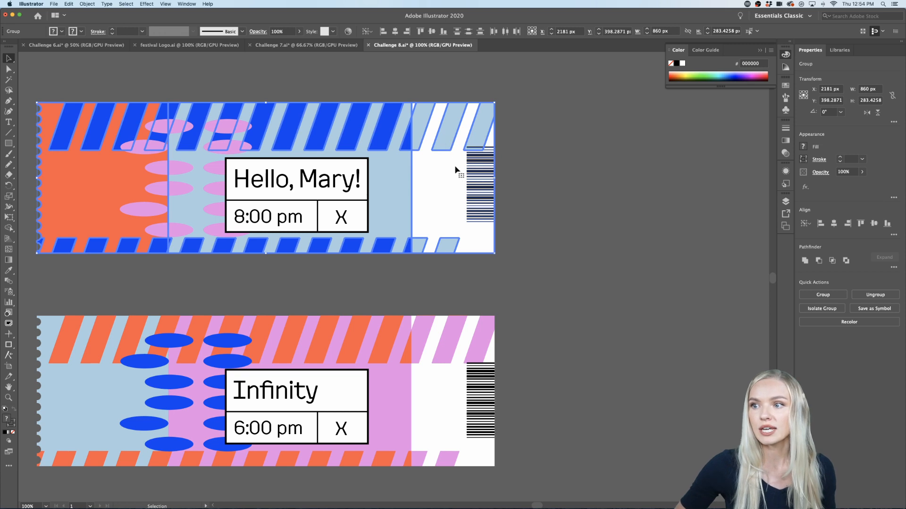
click(805, 224)
click(815, 246)
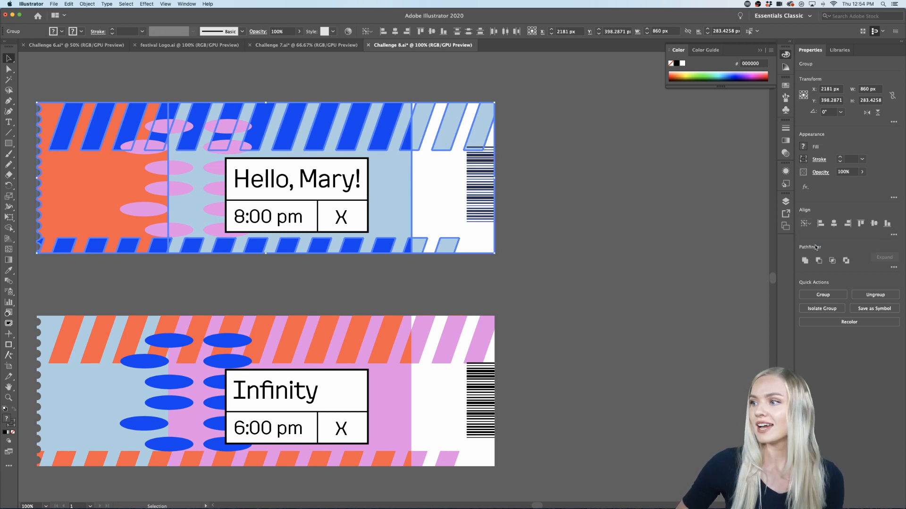
click(873, 224)
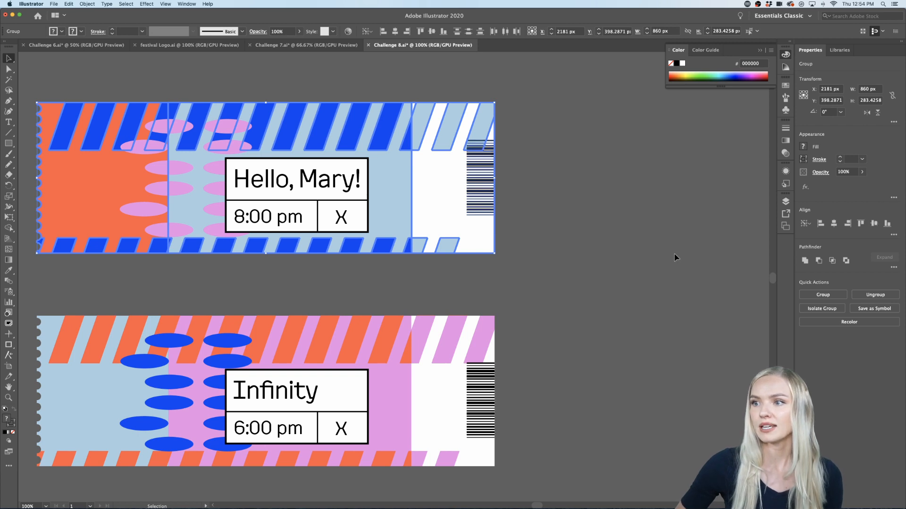
click(674, 257)
Step: Center the lower barcode vertically on the lower ticket, with the ticket artwork as the key object
scroll(487, 402, down, 1)
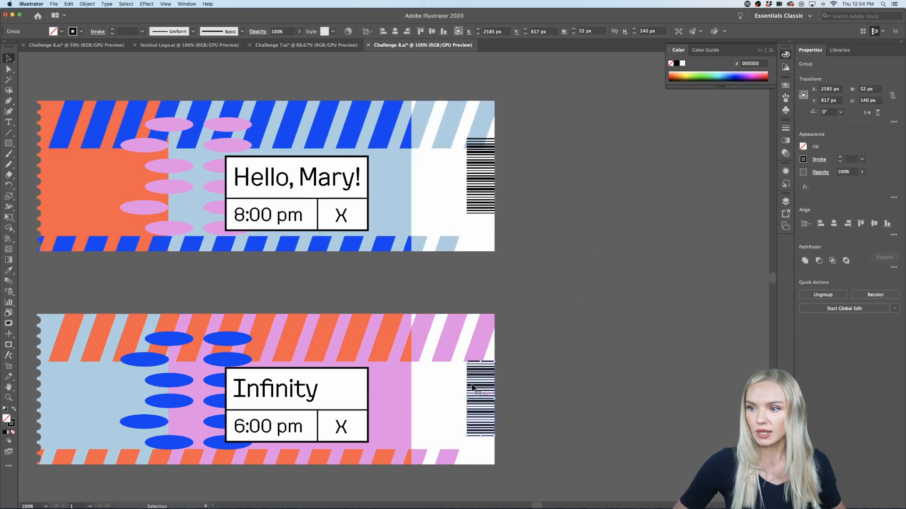
click(447, 352)
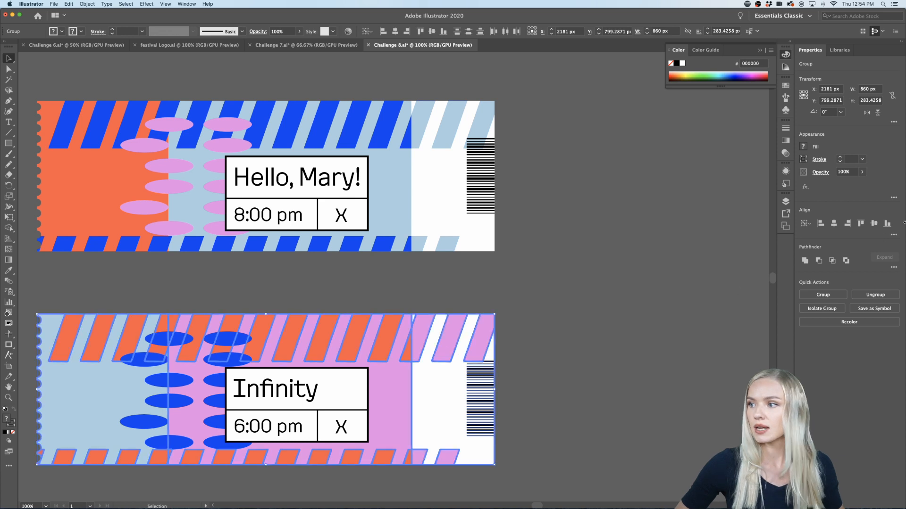
click(873, 223)
click(587, 372)
scroll(587, 372, down, 2)
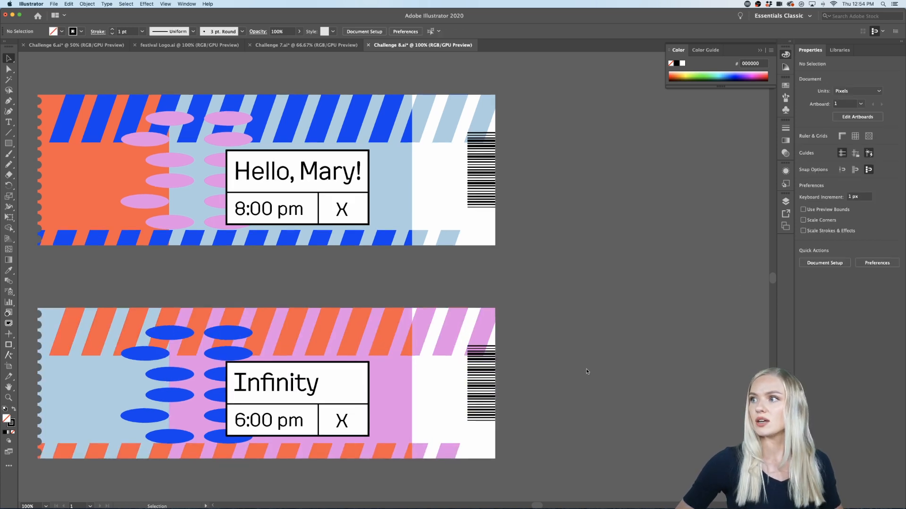
scroll(587, 372, down, 2)
scroll(586, 372, down, 1)
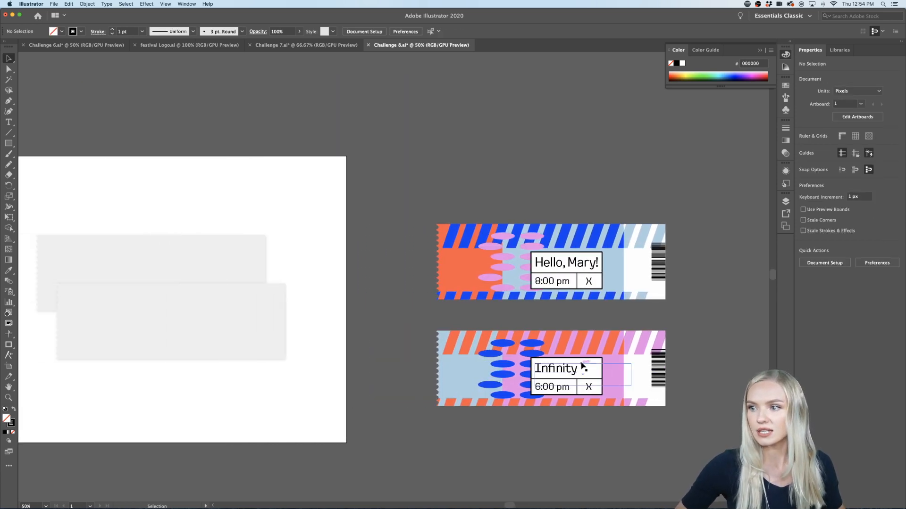
Step: Group all artwork of the "Hello, Mary!" ticket and fit it exactly onto the lower grey ticket shape on the artboard
scroll(213, 299, left, 3)
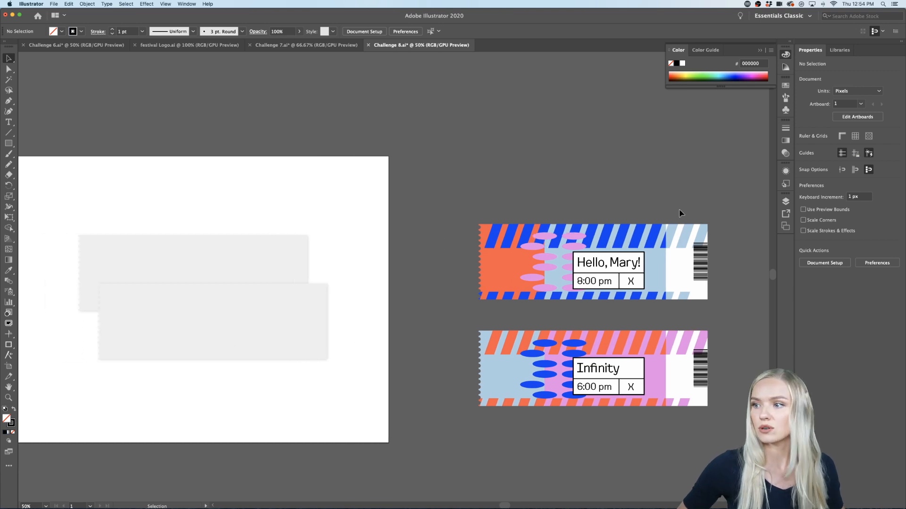
drag(490, 295, 452, 298)
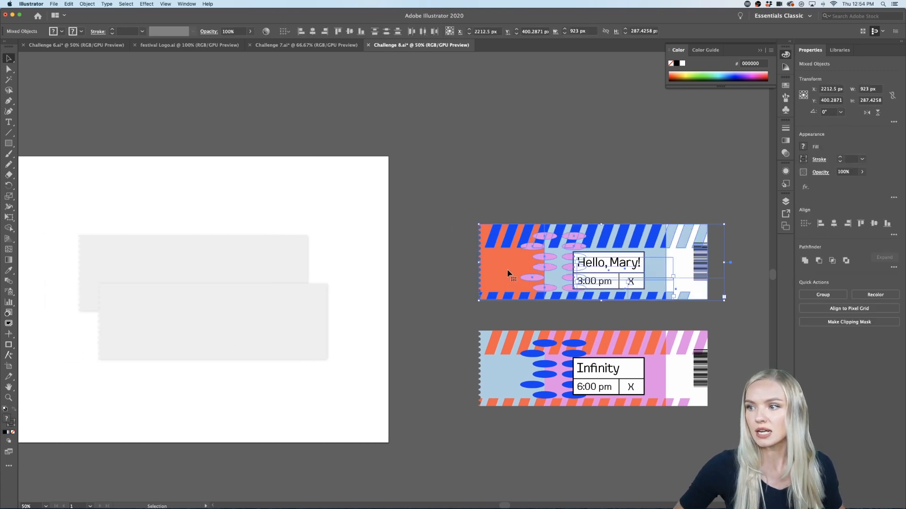
key(super+g)
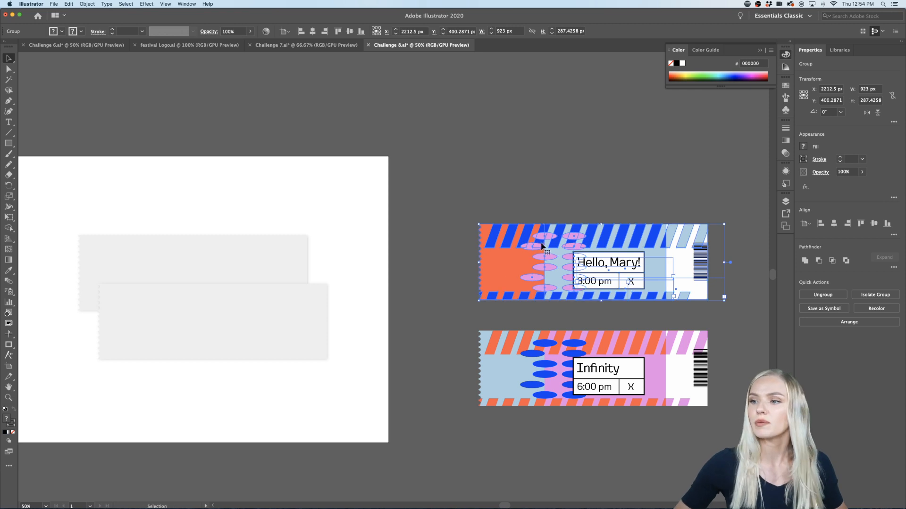
drag(548, 250, 169, 306)
scroll(170, 310, left, 3)
scroll(170, 310, left, 3)
click(229, 380)
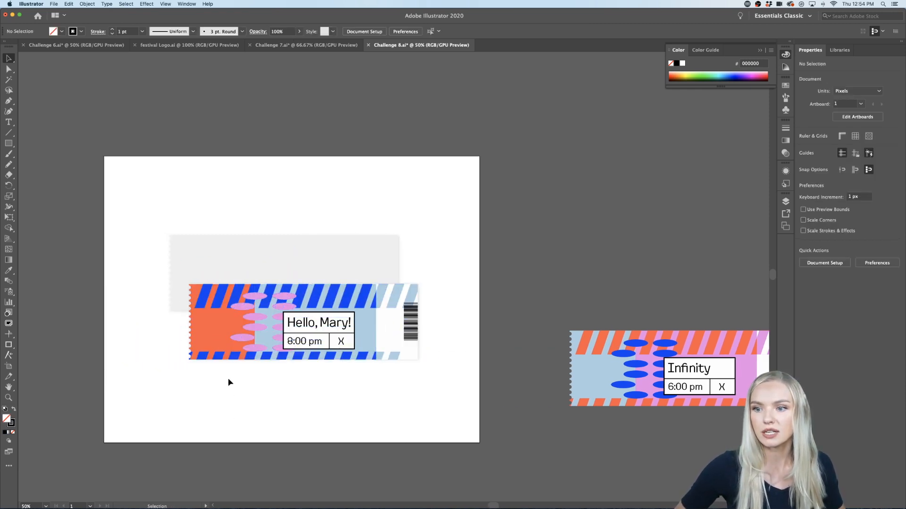
scroll(228, 373, up, 3)
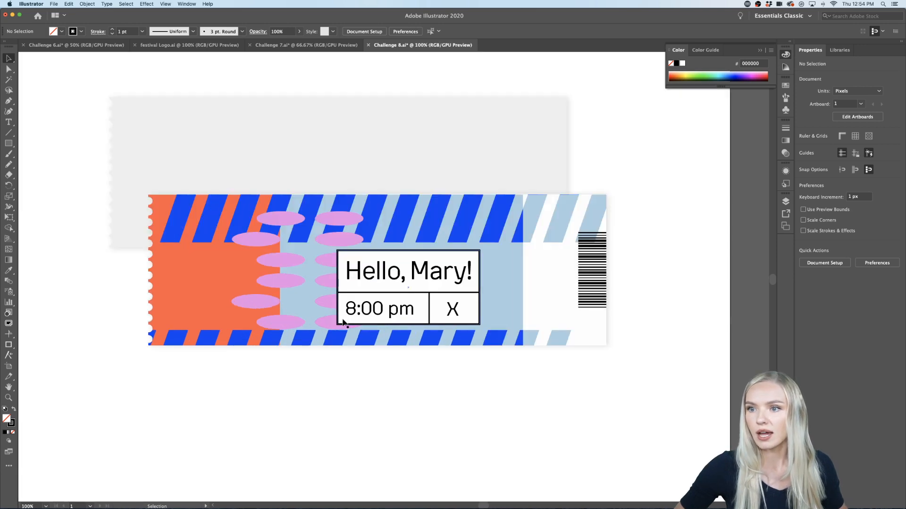
drag(342, 323, 342, 322)
click(332, 392)
Step: Group all artwork of the "Infinity" ticket and fit it exactly onto the upper grey ticket shape on the artboard
scroll(332, 393, down, 3)
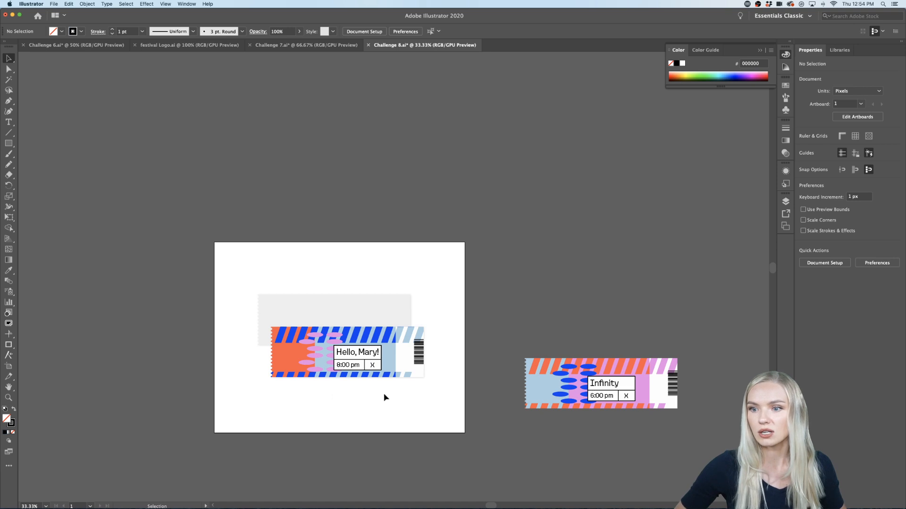
drag(653, 390, 354, 318)
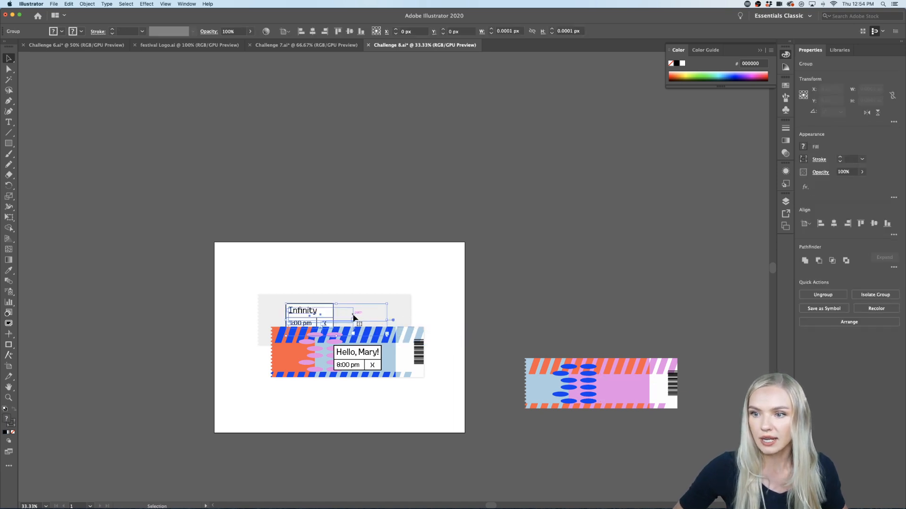
key(super+z)
drag(510, 442, 510, 442)
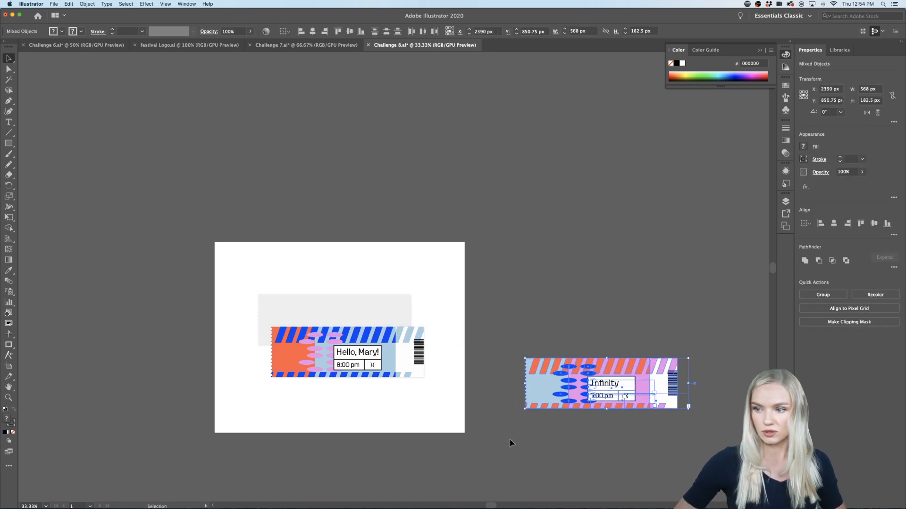
key(super+g)
drag(590, 384, 352, 328)
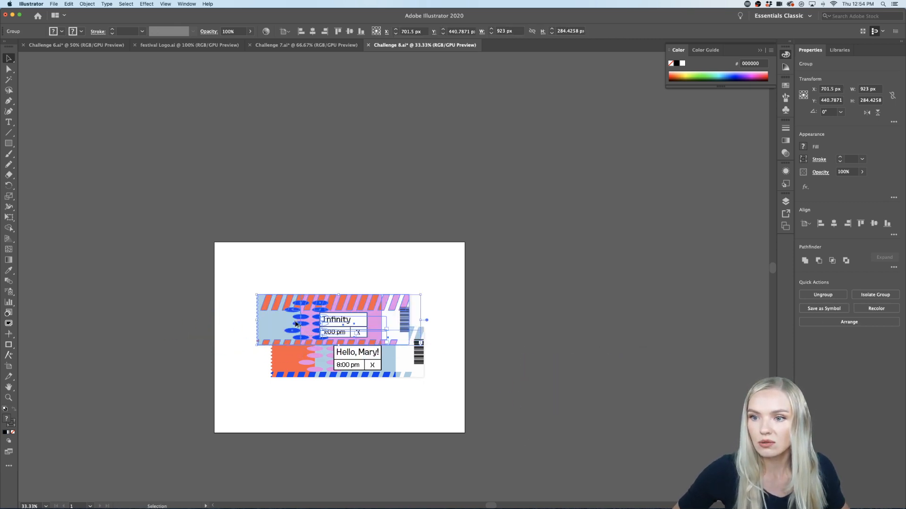
scroll(296, 323, up, 2)
drag(443, 296, 446, 296)
click(602, 362)
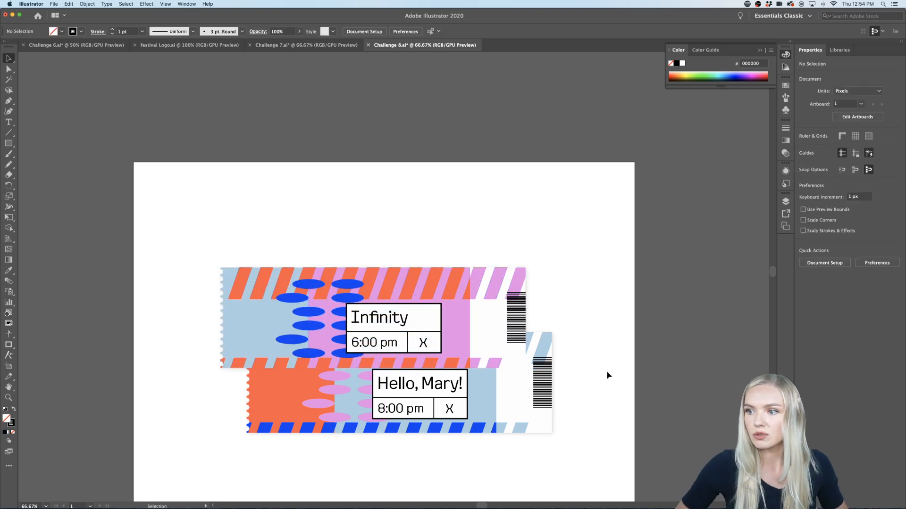
Step: Unlock all objects and send the "Infinity" ticket with its grey backing shape to the back, behind the "Hello, Mary!" ticket
click(482, 320)
click(554, 234)
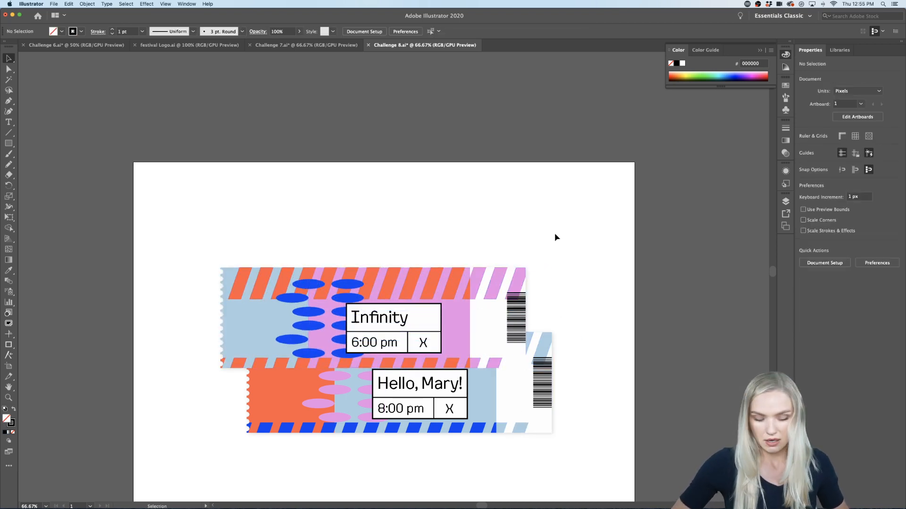
key(super+alt+2)
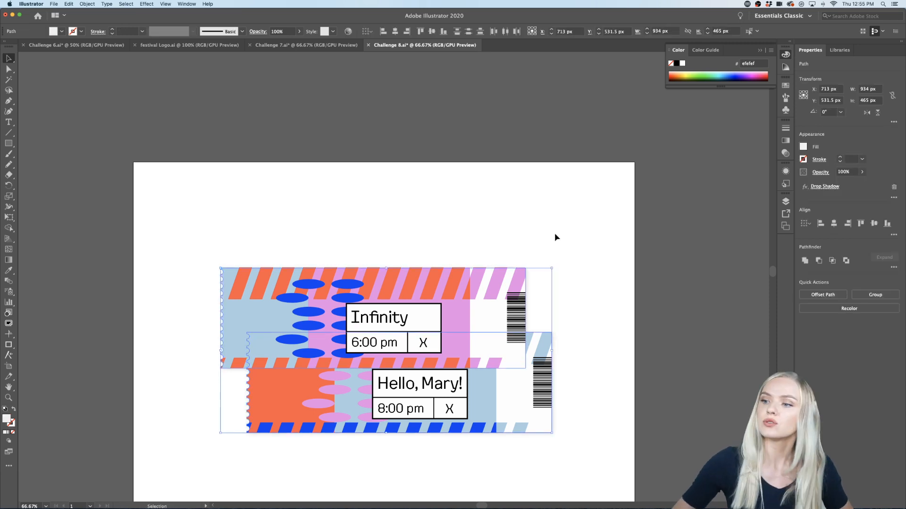
drag(554, 234, 493, 288)
right_click(493, 289)
mouse_move(529, 368)
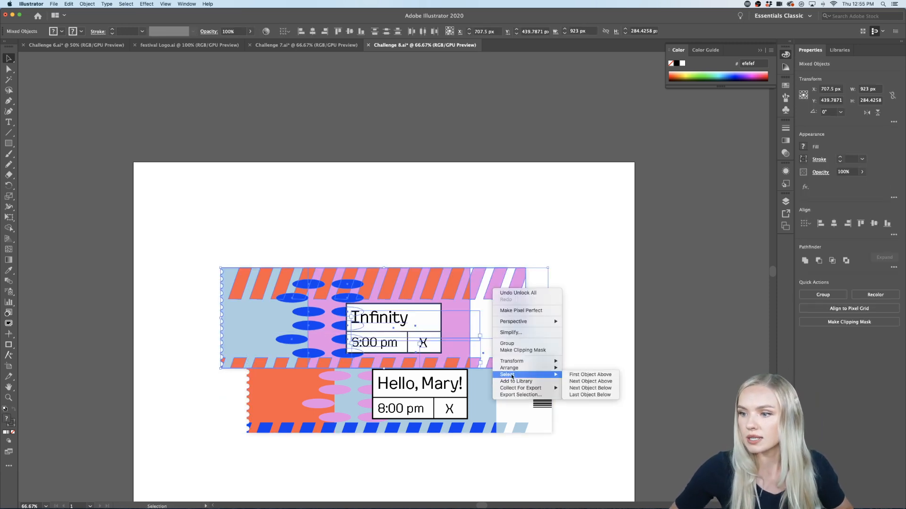
click(584, 388)
click(600, 289)
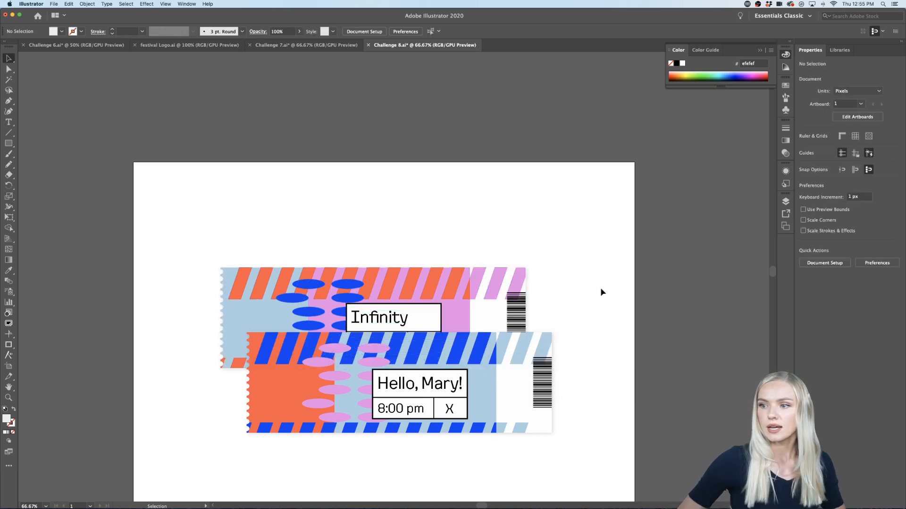
Step: Export all artboards as the JPEG Challenge 8.jpg in the July folder, using RGB, quality 10 (Maximum) and Medium (150 ppi) resolution
scroll(601, 291, down, 1)
scroll(601, 291, down, 1)
click(55, 4)
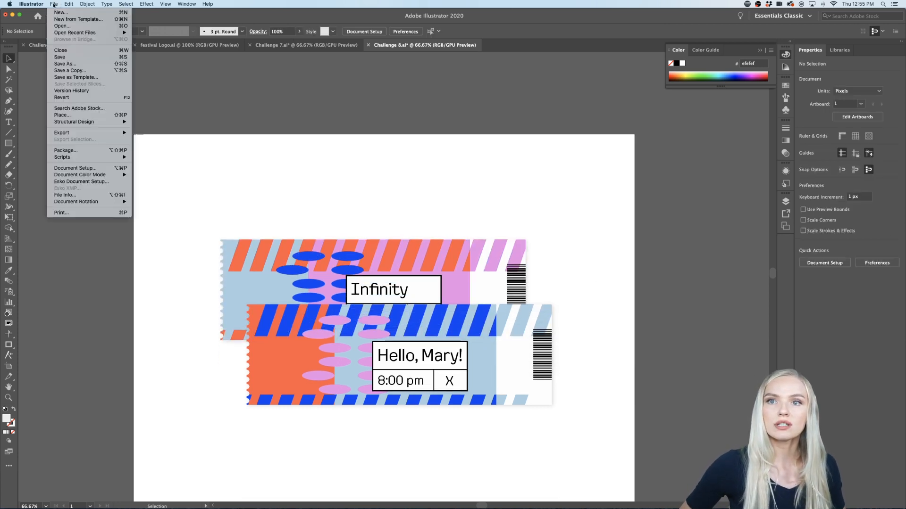
mouse_move(80, 134)
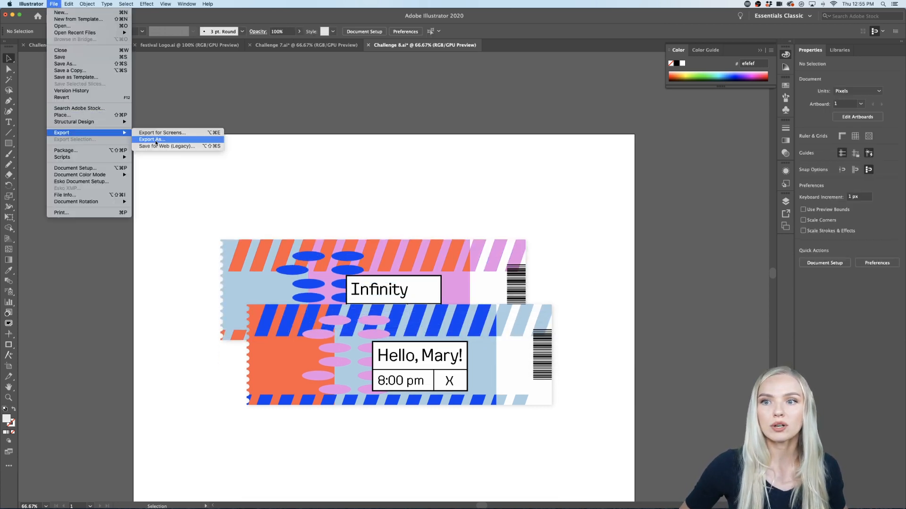
click(155, 140)
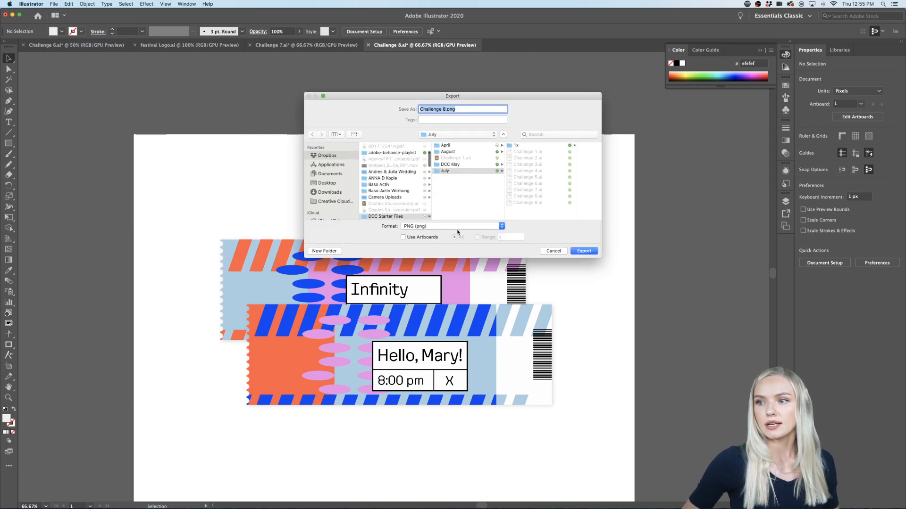
click(502, 227)
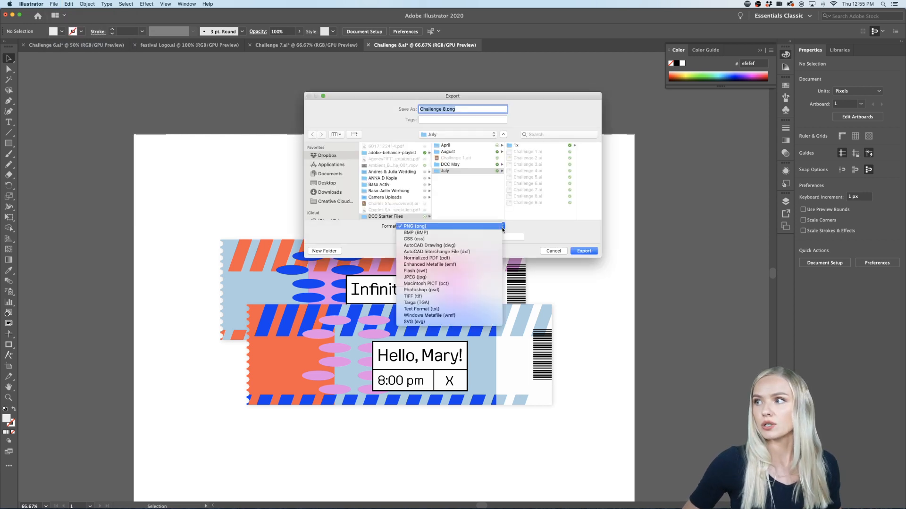
click(448, 278)
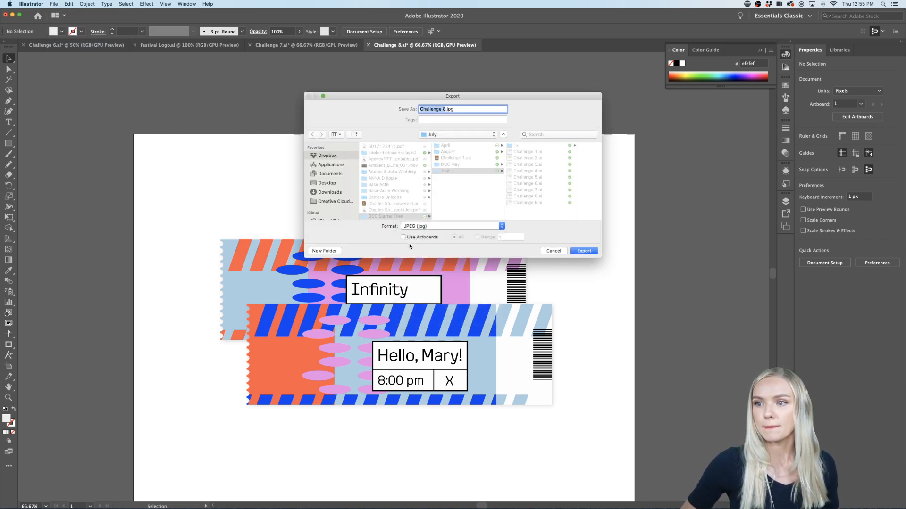
click(584, 251)
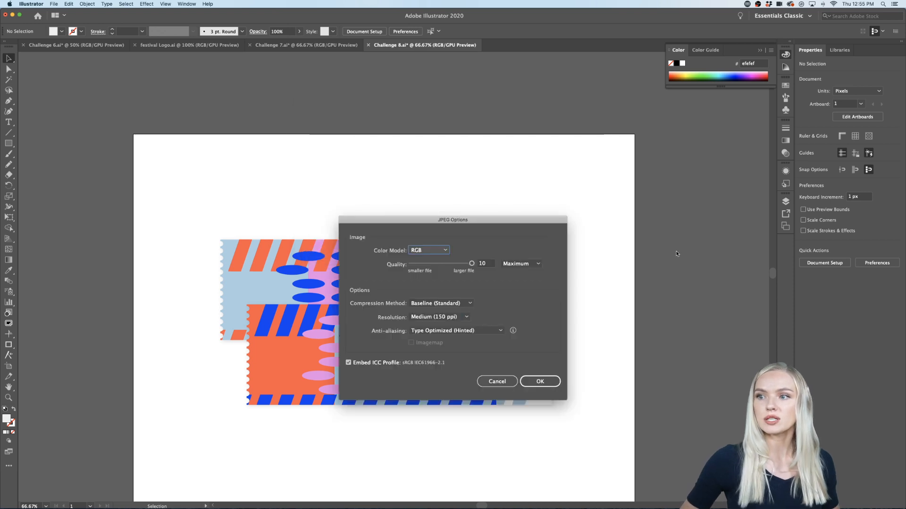
click(545, 381)
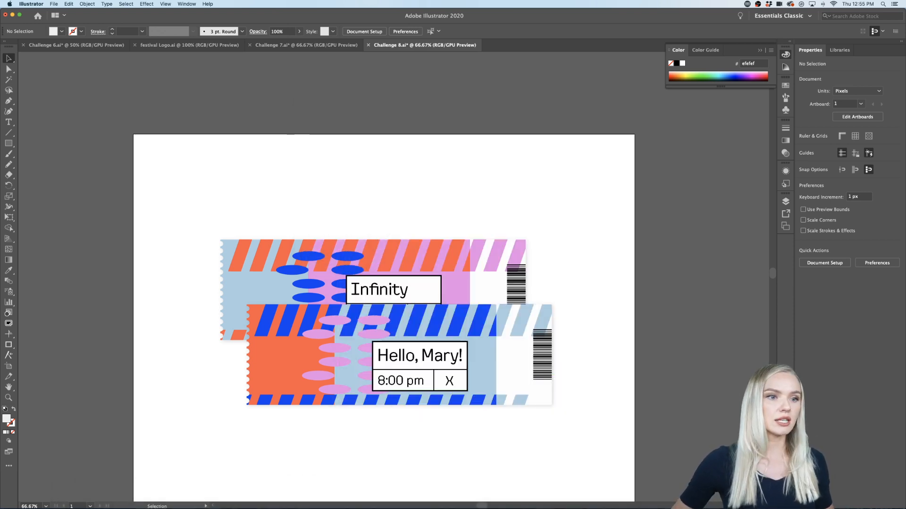
Step: Switch from Illustrator to another application
key(super+Tab)
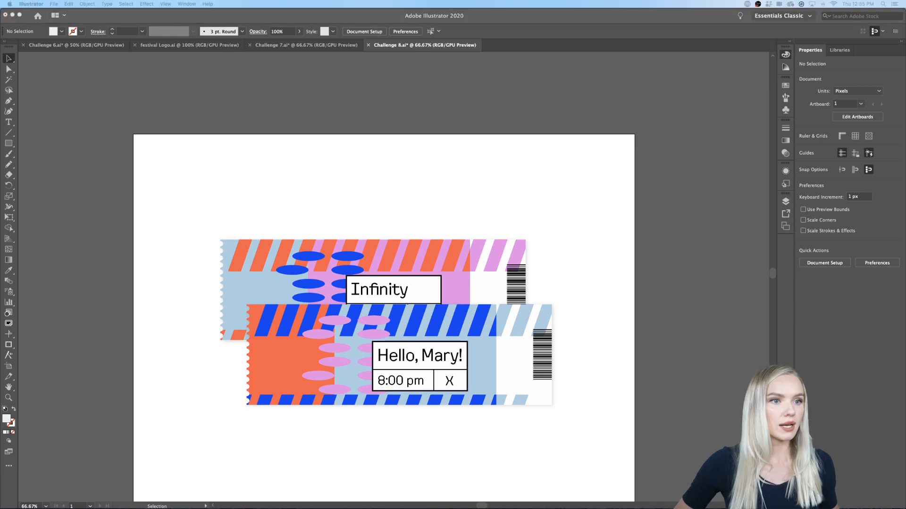